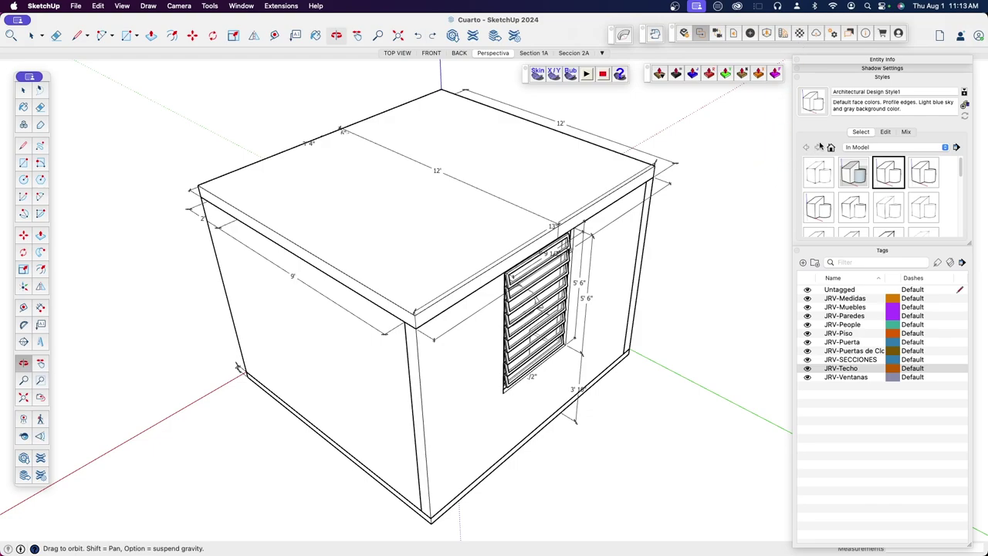
Step: Collapse the Styles and Tags trays and orbit the view down onto the Cuarto roof
left_click(881, 77)
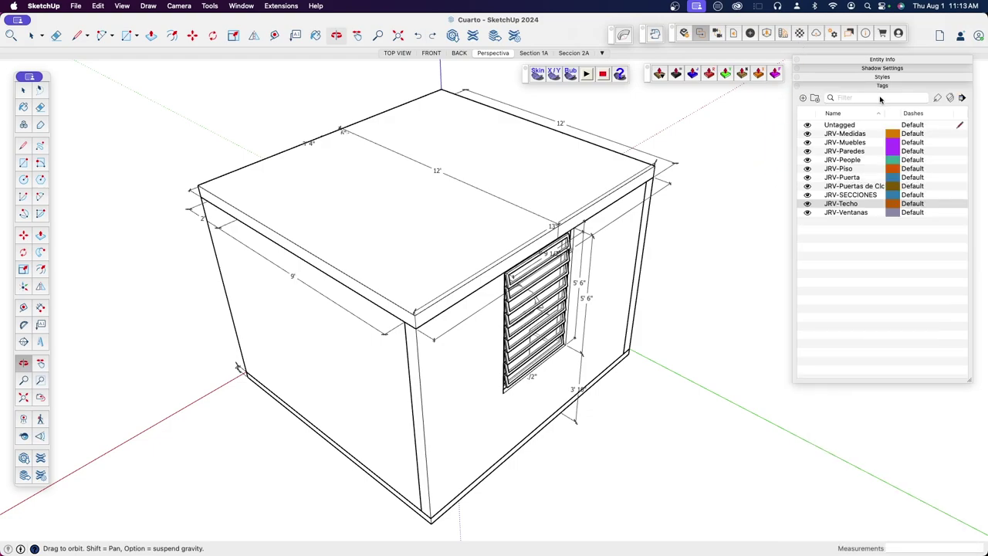
left_click(882, 85)
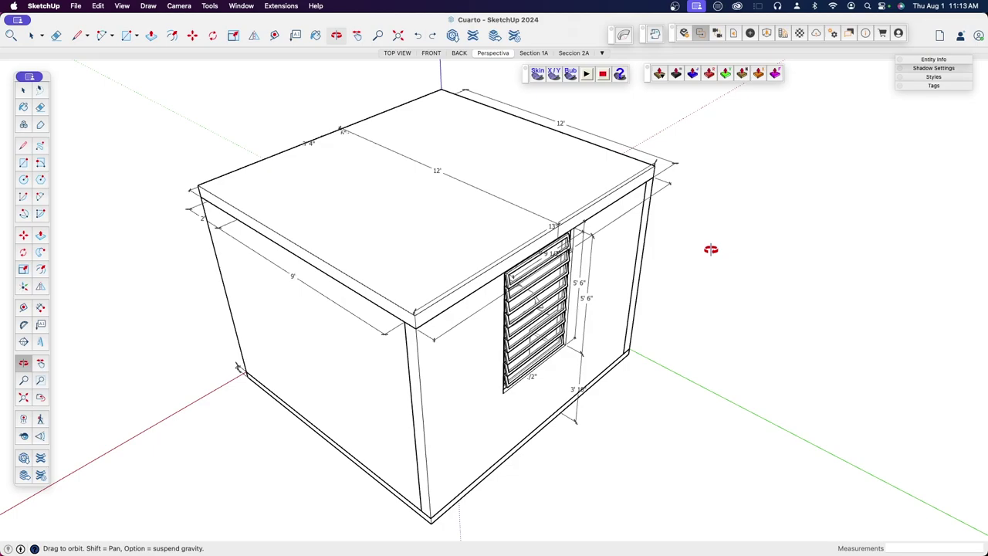
key("h")
mouse_move(697, 283)
middle_mouse_down()
mouse_move(610, 352)
mouse_move(766, 274)
middle_mouse_up()
mouse_move(767, 274)
left_mouse_down()
mouse_move(658, 335)
mouse_move(578, 358)
mouse_move(635, 357)
mouse_move(591, 309)
mouse_move(636, 331)
mouse_move(557, 349)
mouse_move(583, 257)
left_mouse_up()
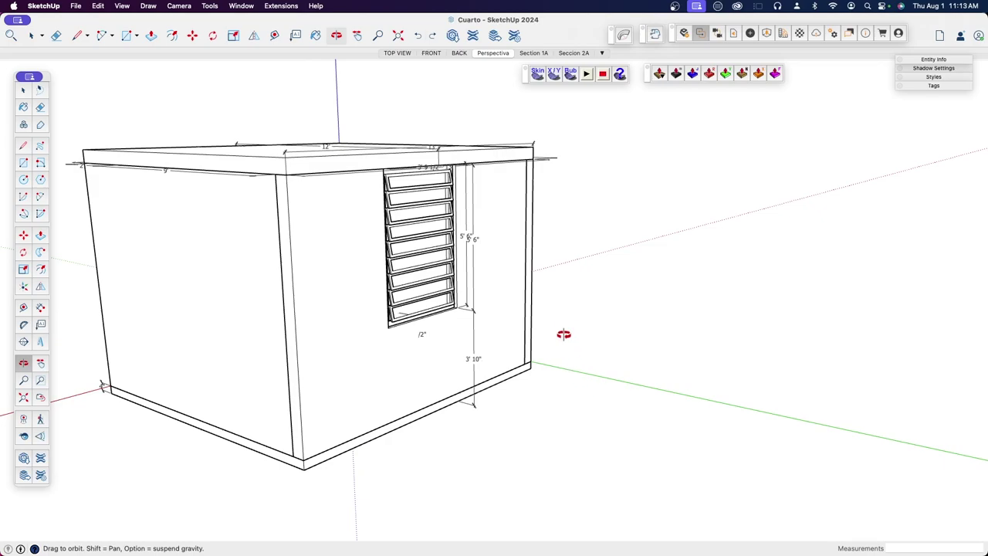
mouse_move(564, 335)
left_mouse_down()
mouse_move(561, 391)
mouse_move(547, 404)
mouse_move(592, 379)
left_mouse_up()
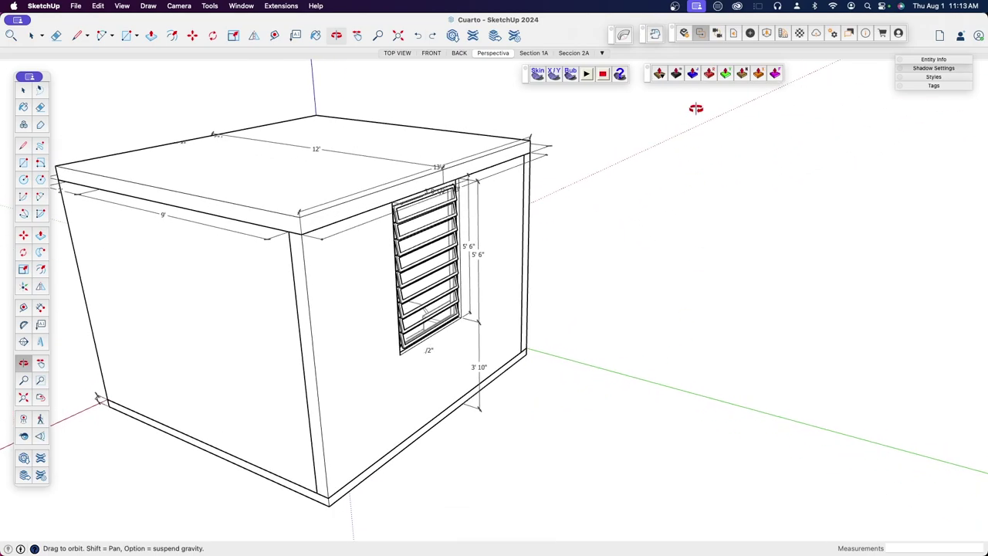
left_click(698, 6)
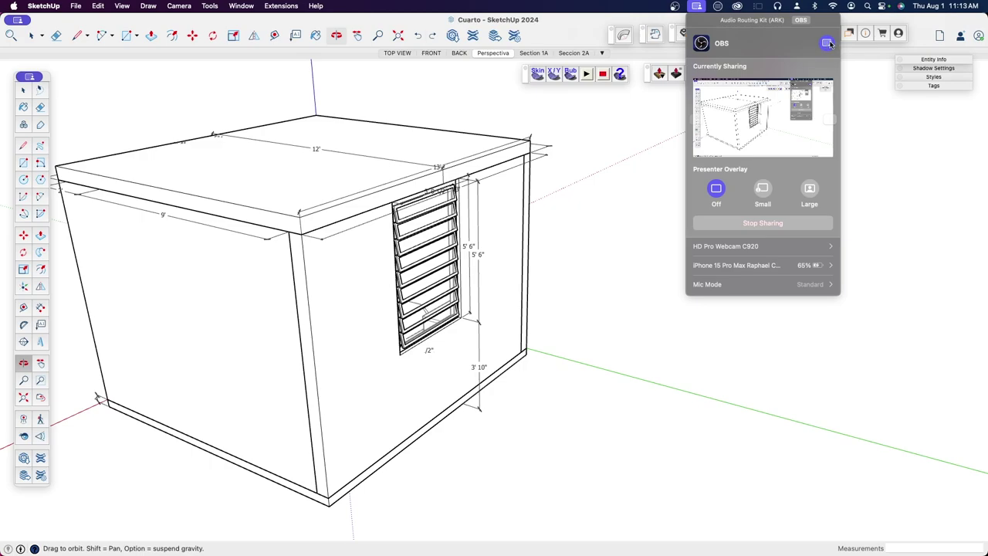
left_click(762, 193)
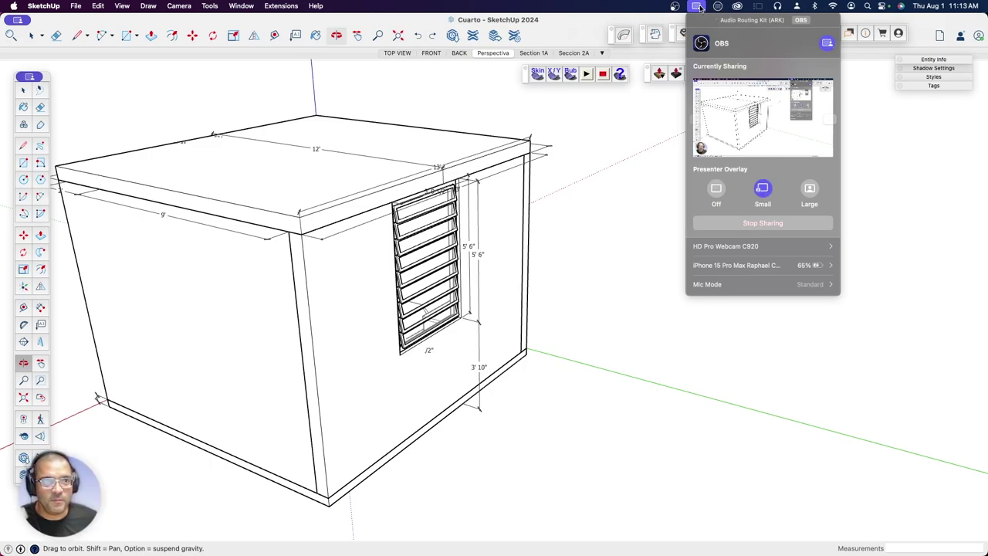
left_click(456, 255)
mouse_move(75, 513)
left_mouse_down()
mouse_move(232, 144)
mouse_move(131, 134)
mouse_move(125, 123)
left_mouse_up()
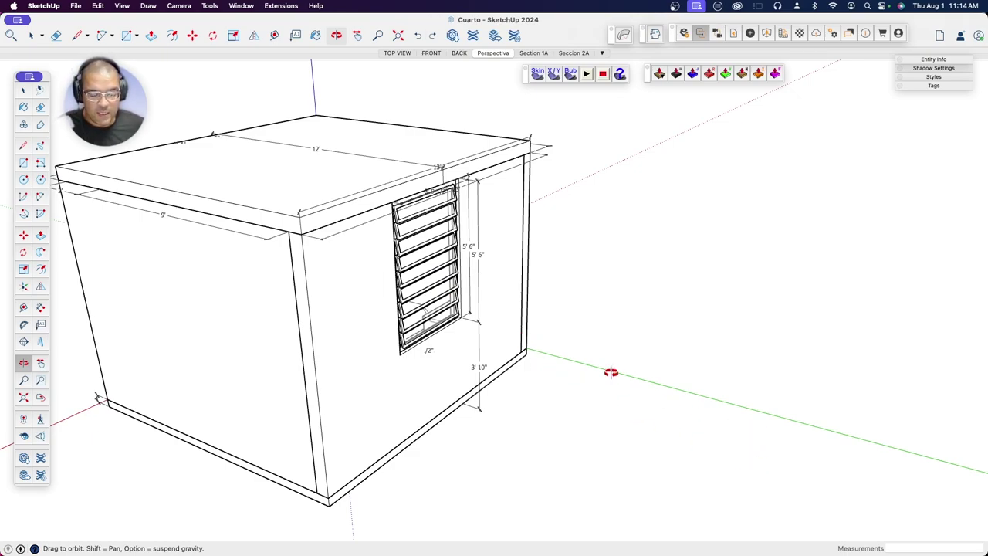
Step: Turn off the JRV-Medidas tag's visibility so the 12', 9', 5' 6" and 3' 10" dimensions disappear
key("space")
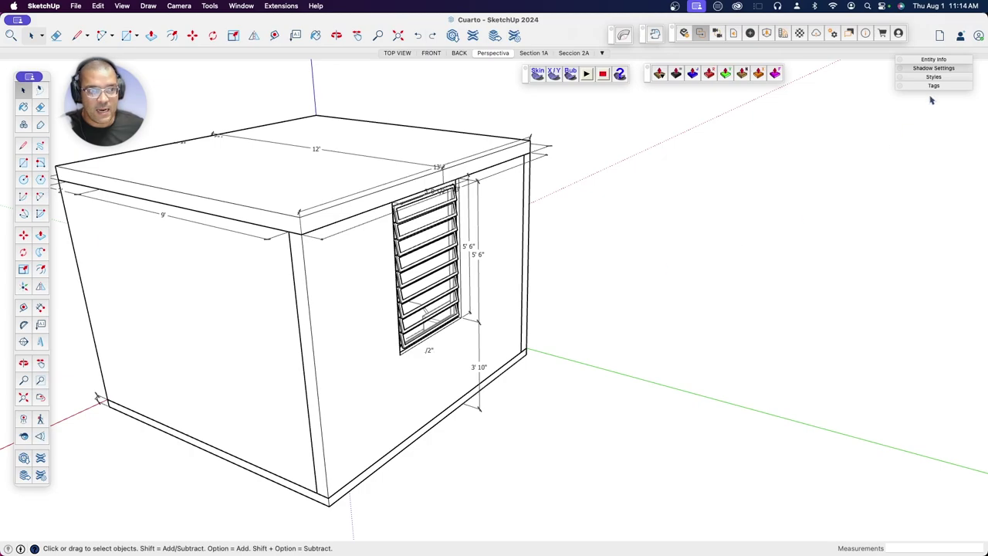
left_click(933, 86)
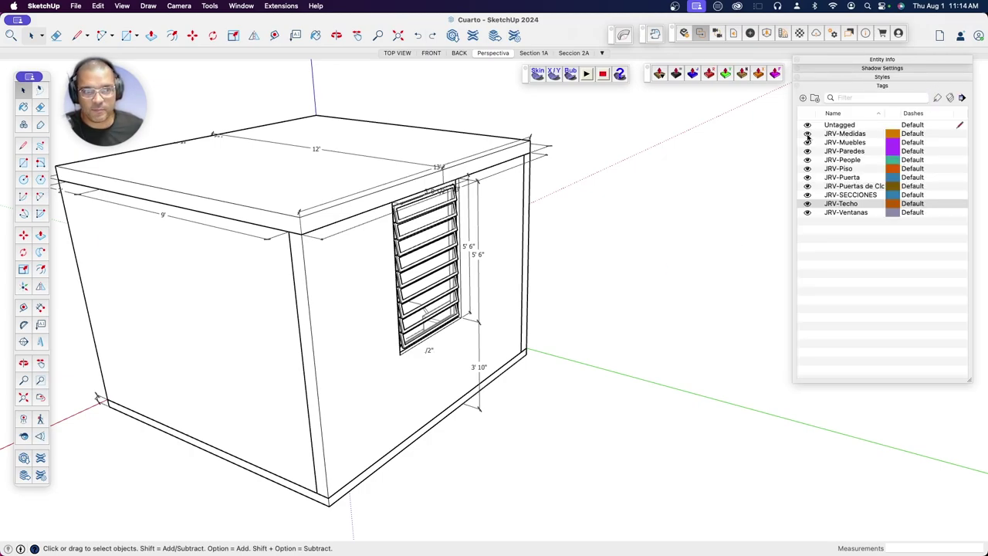
left_click(808, 135)
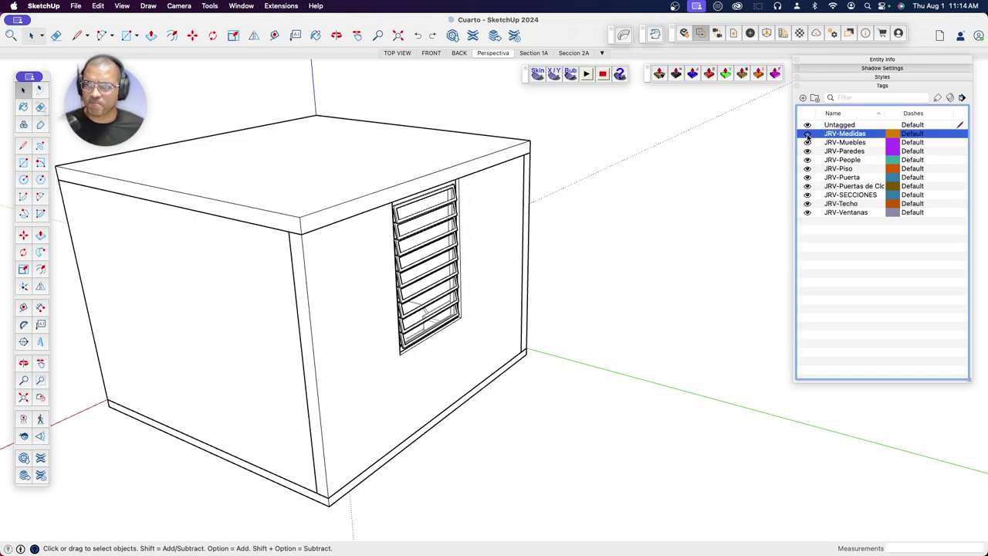
left_click(883, 86)
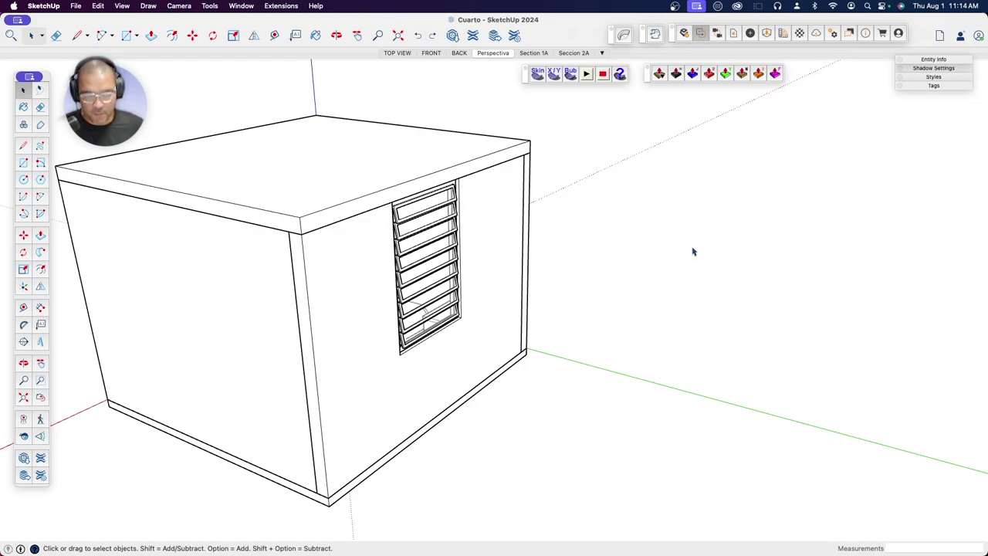
key("o")
left_click_drag(693, 245, 672, 243)
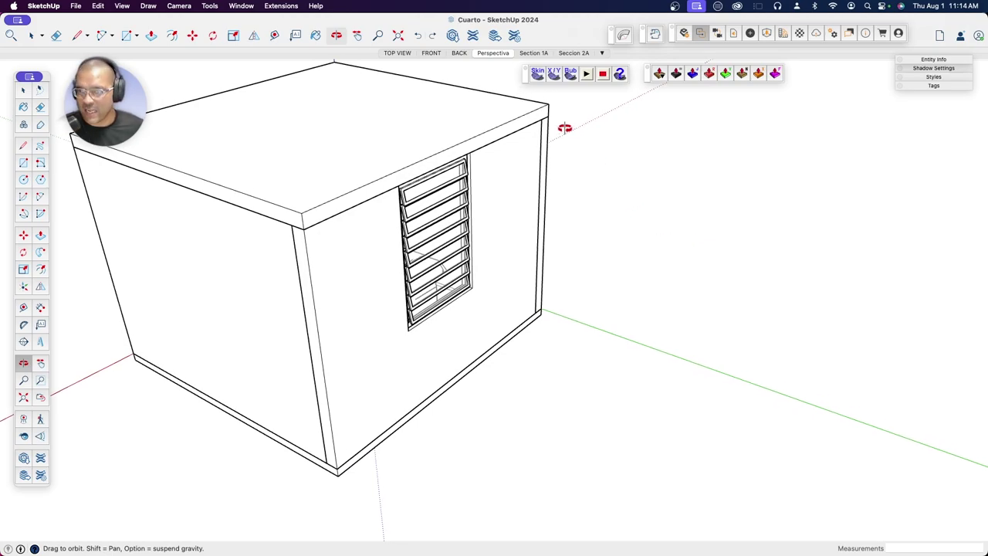
left_click(24, 91)
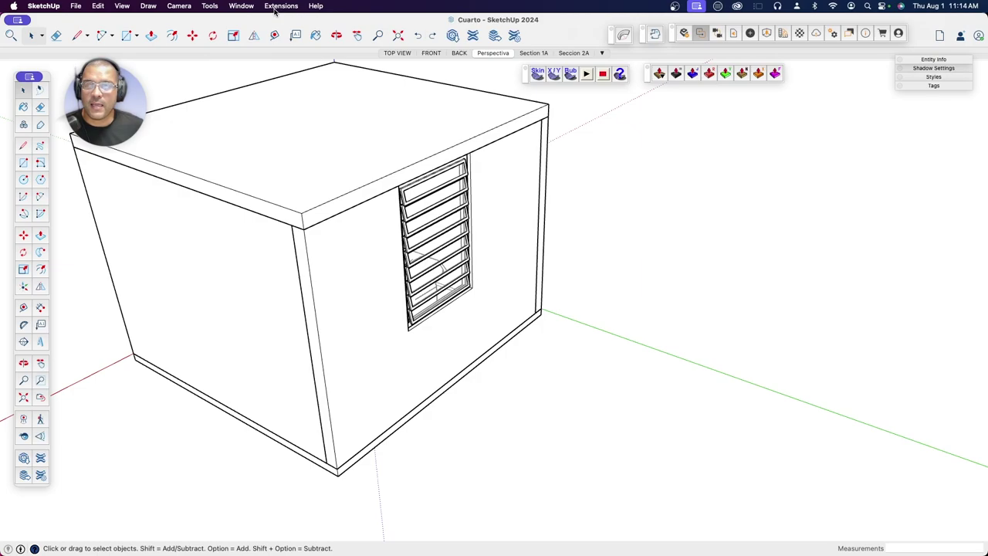
Step: Open the Extension Warehouse from the Extensions menu and move its window into view
left_click(275, 6)
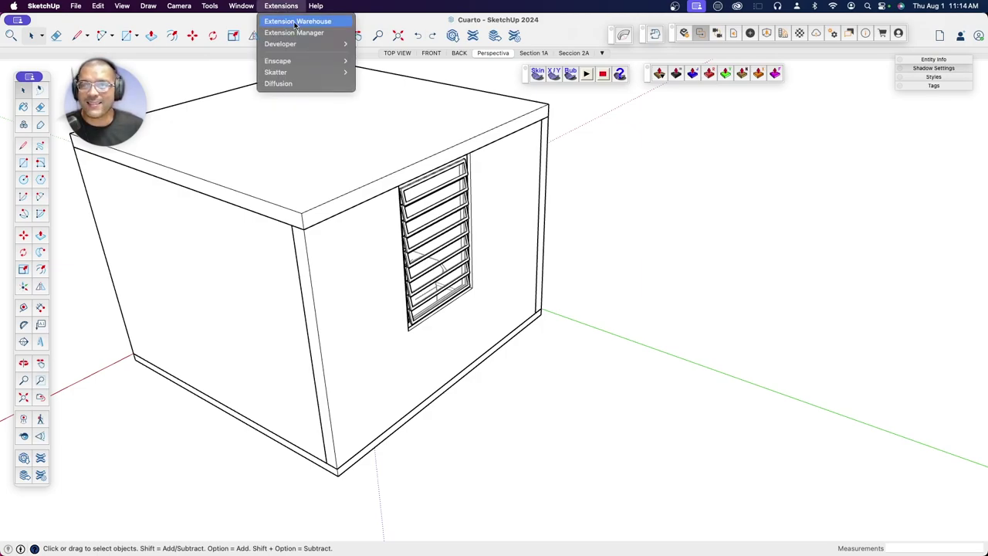
left_click(294, 22)
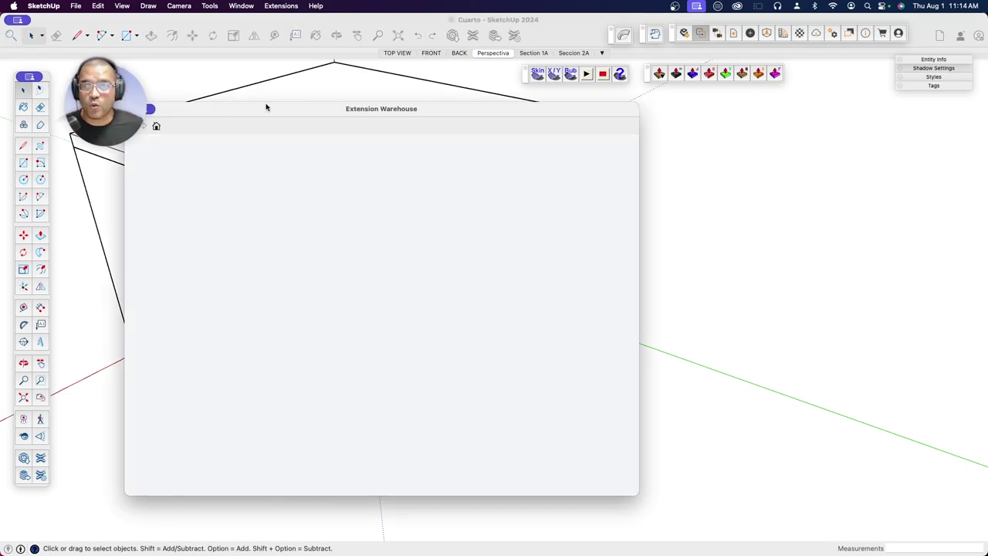
mouse_move(266, 107)
left_mouse_down()
mouse_move(381, 137)
mouse_move(385, 129)
left_mouse_up()
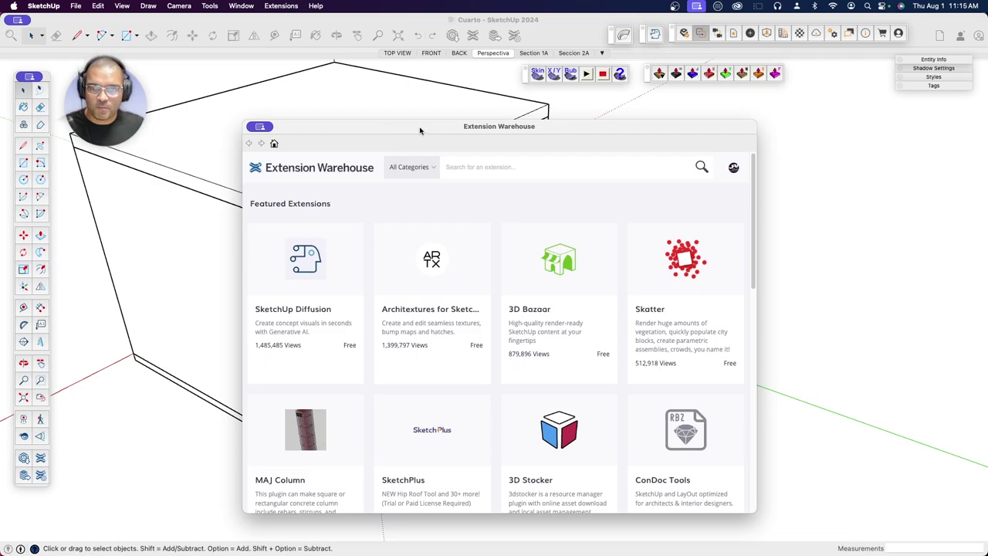
Step: Scroll through the Featured and top extensions listings
scroll(496, 237, "down", 5)
scroll(496, 238, "down", 10)
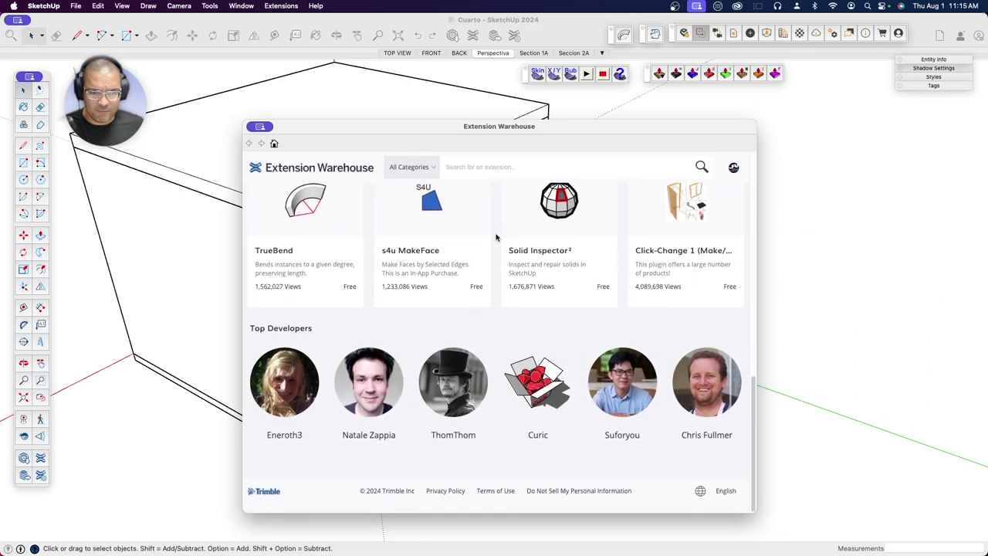
scroll(496, 237, "up", 5)
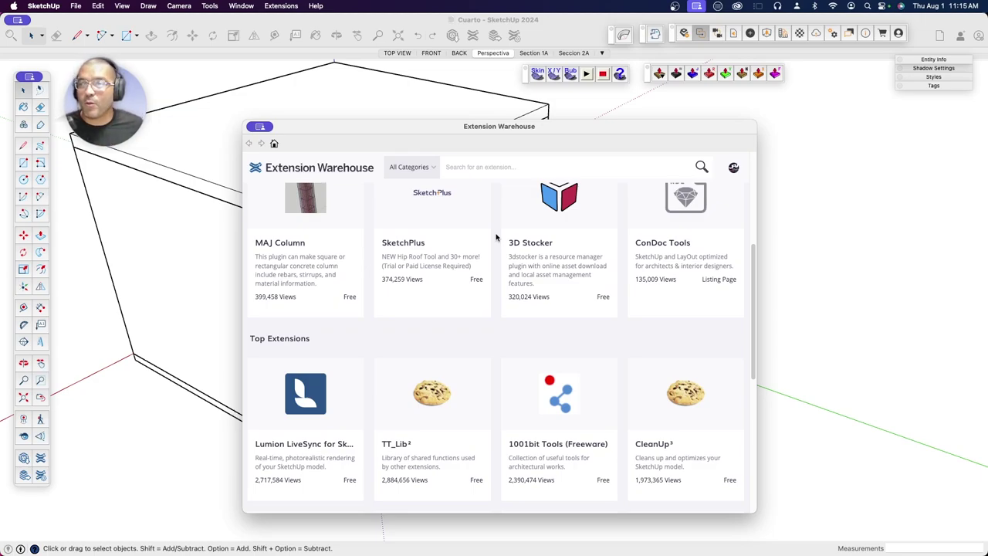
scroll(491, 258, "down", 2)
scroll(491, 262, "down", 4)
scroll(490, 267, "down", 2)
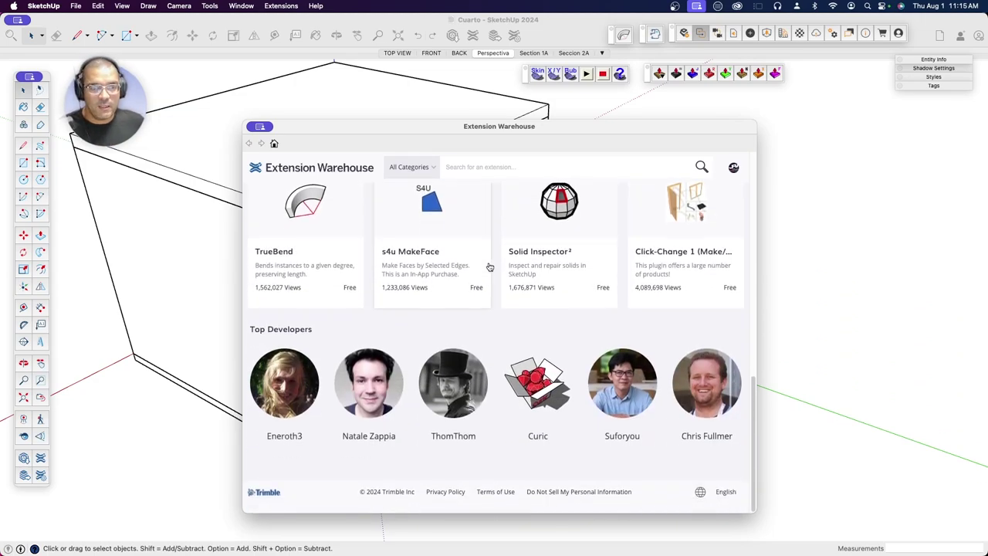
scroll(490, 267, "up", 2)
scroll(490, 267, "up", 2)
scroll(489, 266, "up", 1)
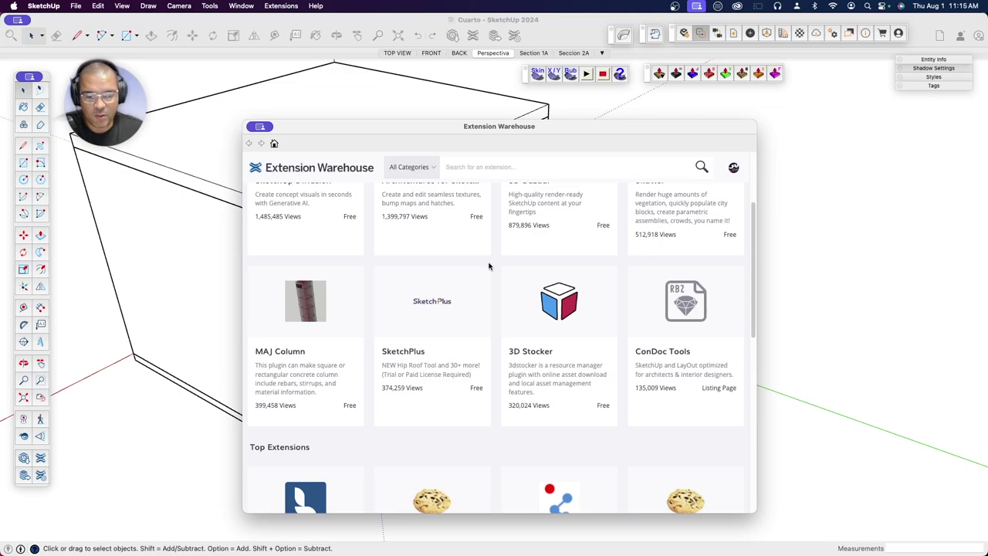
scroll(499, 269, "up", 3)
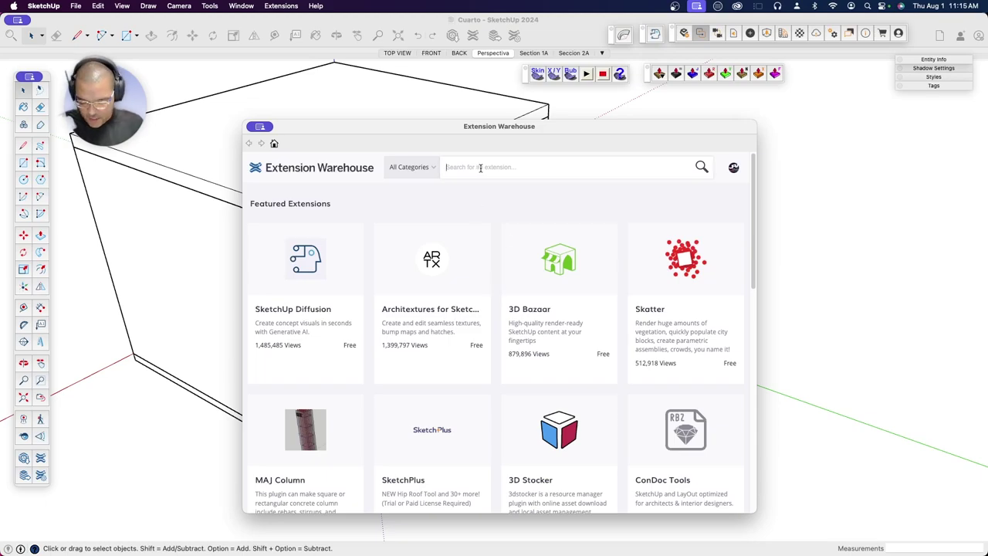
Step: Search the Extension Warehouse for 'skin bubble' and filter the results to Windows, then Mac
type("Skin")
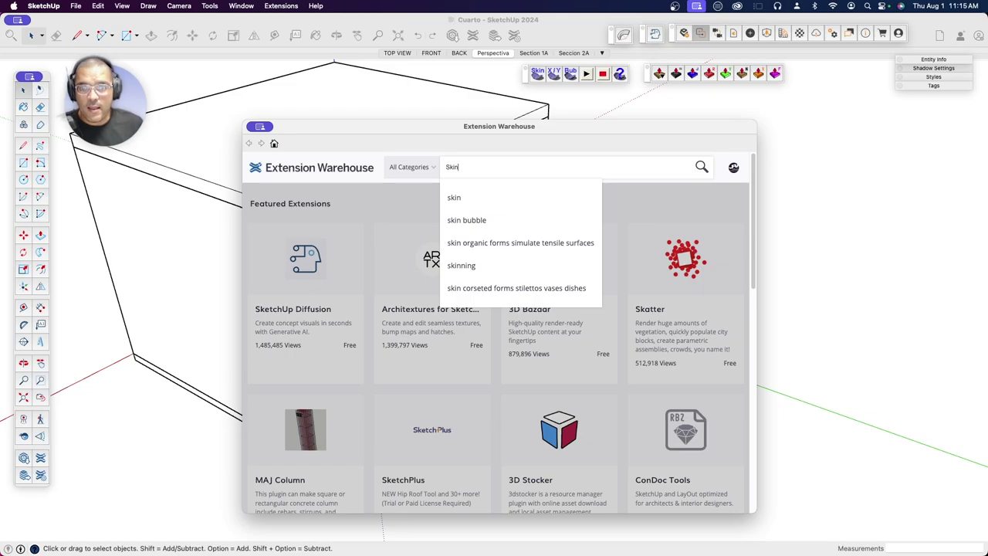
left_click(475, 222)
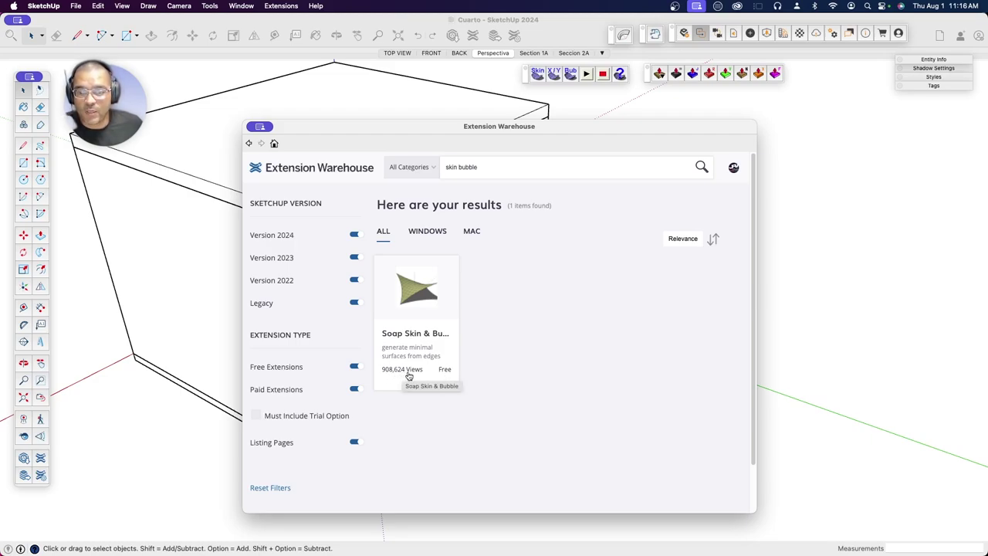
left_click(423, 234)
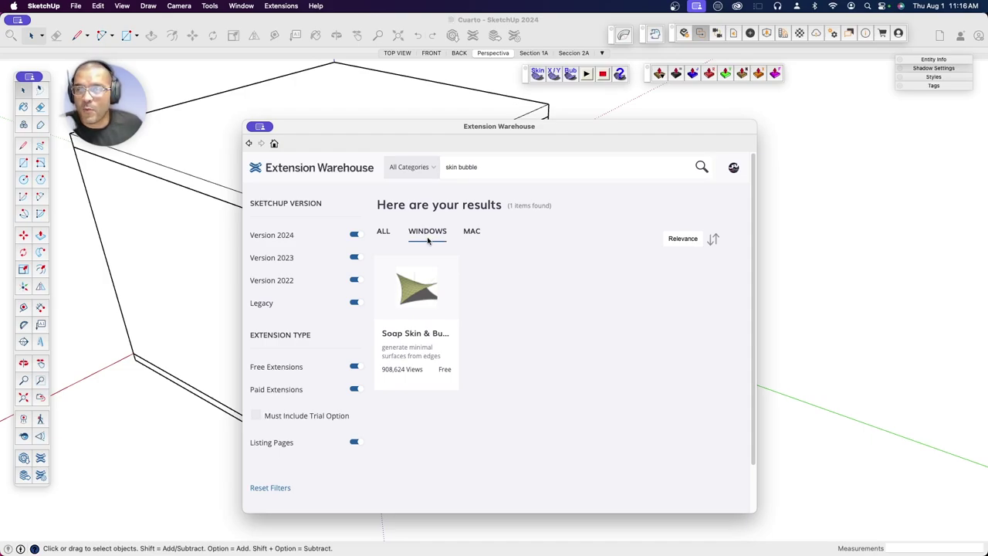
left_click(474, 233)
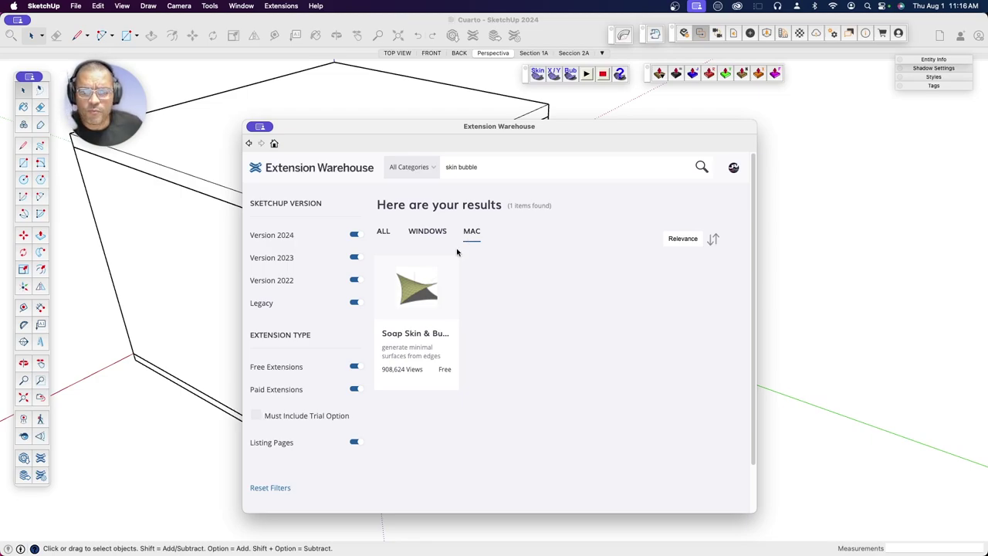
Step: Open the Soap Skin & Bubble page and view its preview images, including the flat dome
left_click(417, 294)
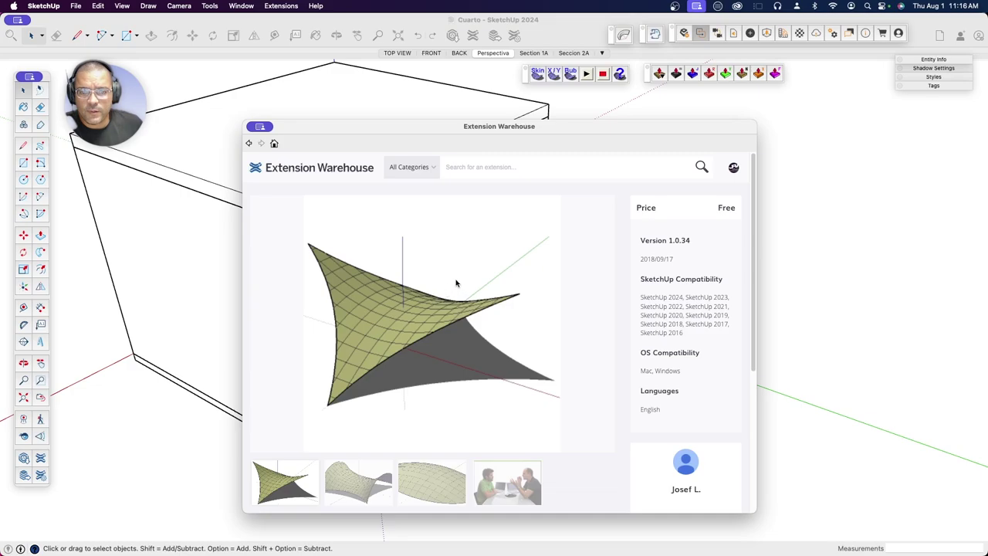
scroll(474, 290, "down", 3)
left_click(365, 401)
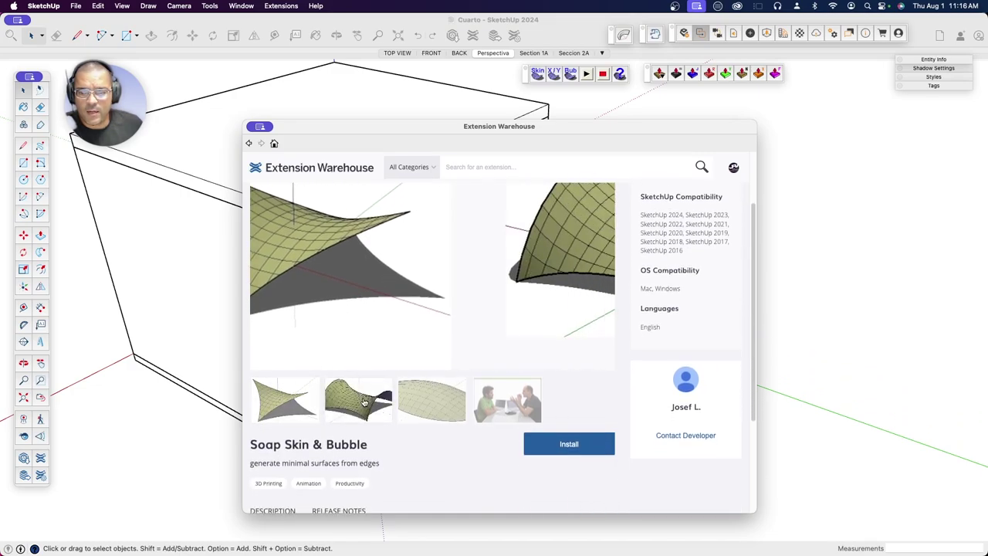
scroll(419, 320, "up", 2)
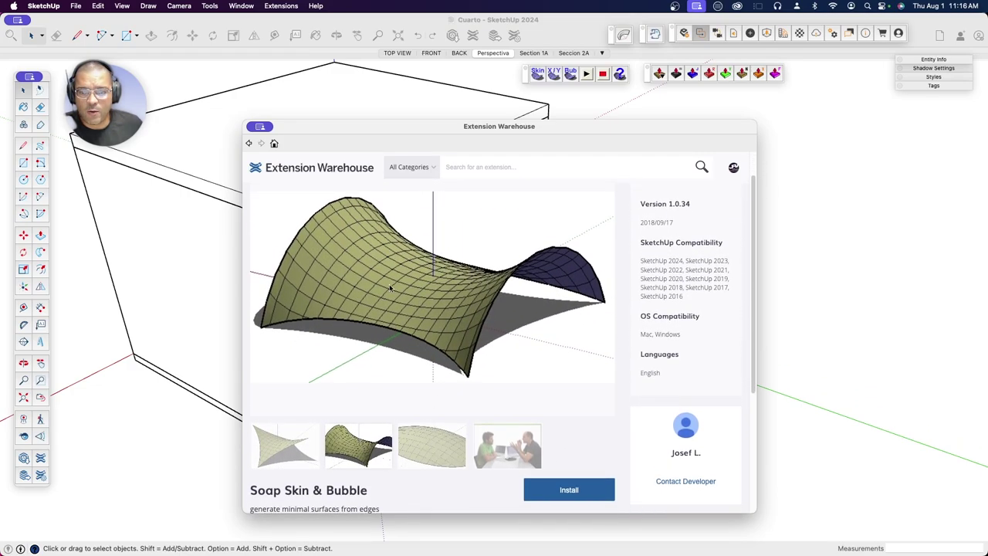
left_click(434, 437)
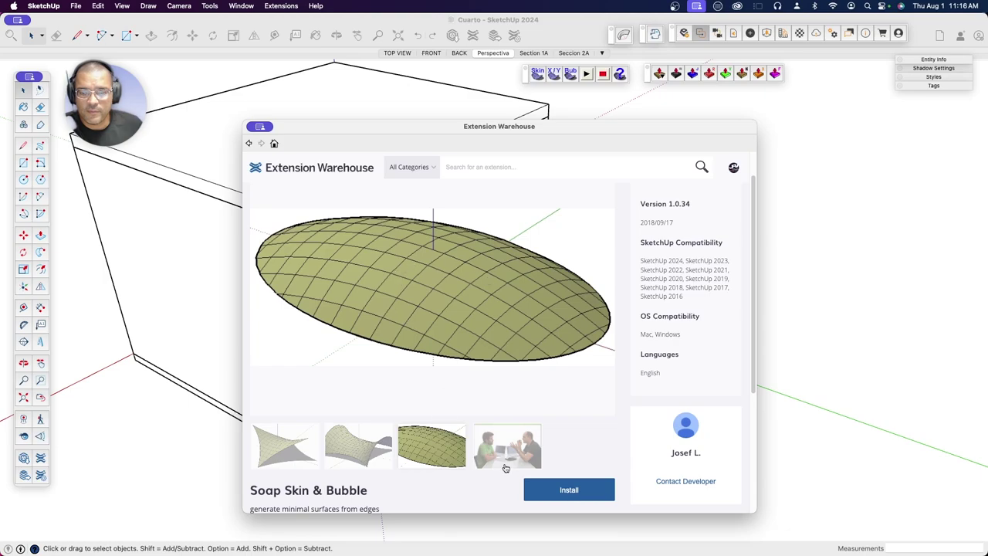
scroll(426, 394, "down", 5)
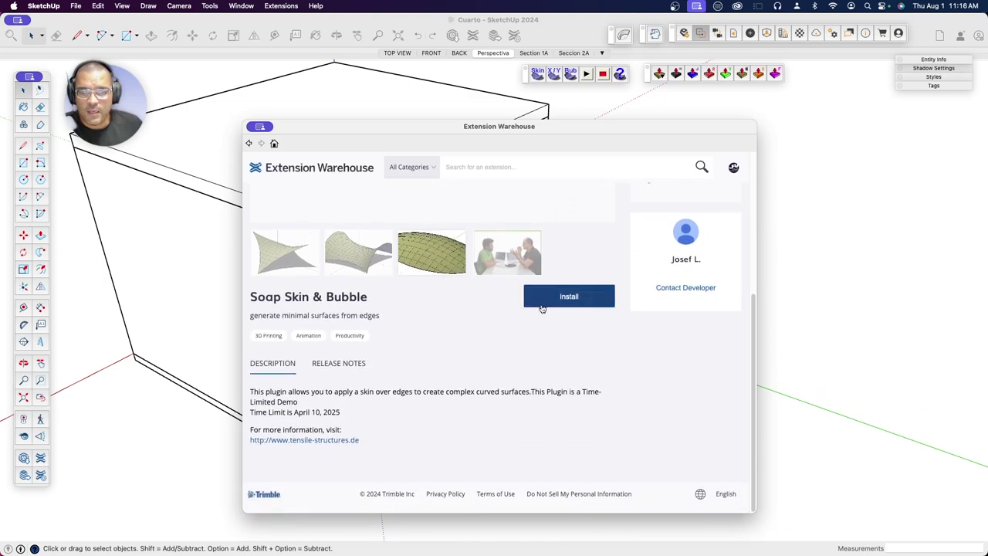
Step: Read the Release Notes and Description tabs, then go back to the skin bubble results
left_click(335, 369)
left_click(277, 367)
scroll(436, 396, "up", 2)
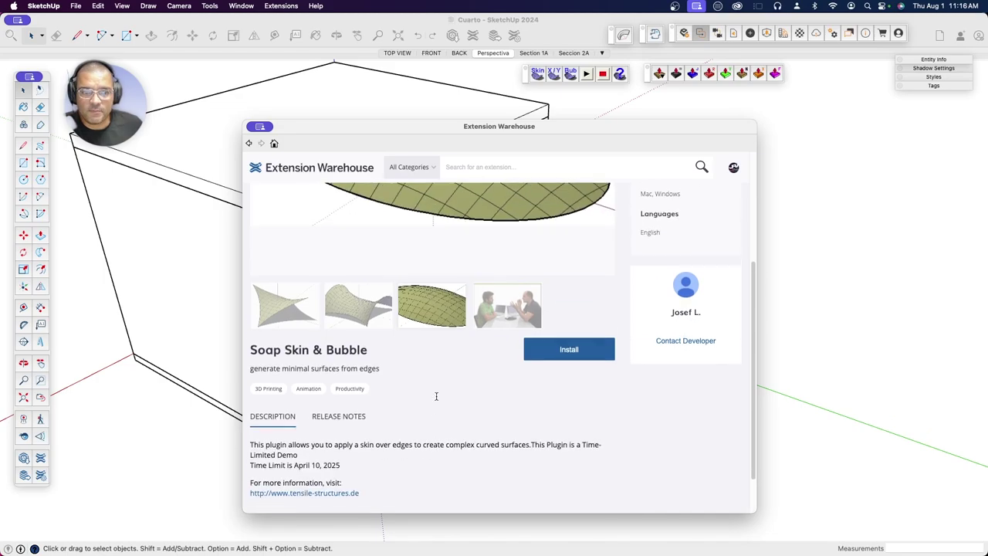
scroll(437, 396, "up", 3)
scroll(499, 403, "up", 2)
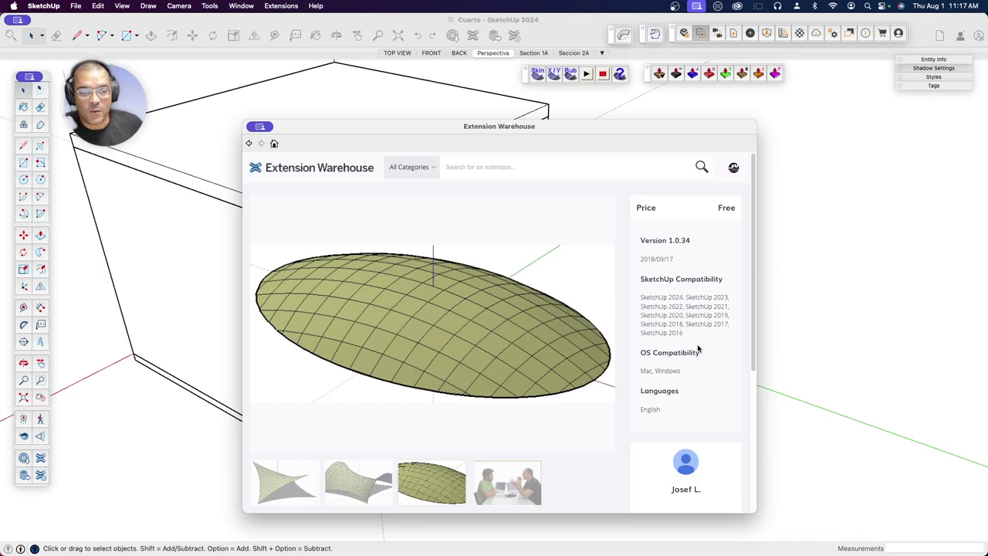
scroll(698, 350, "down", 3)
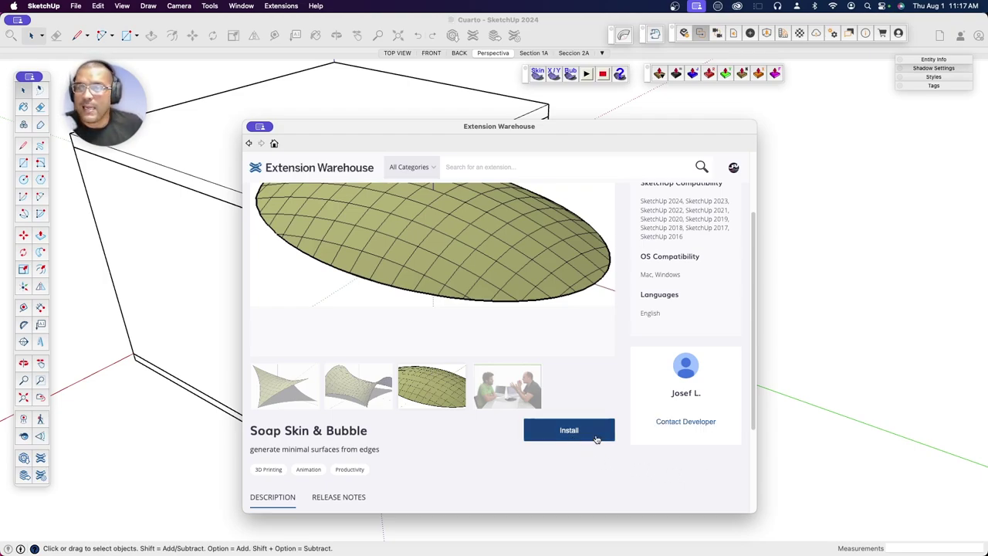
scroll(592, 468, "up", 2)
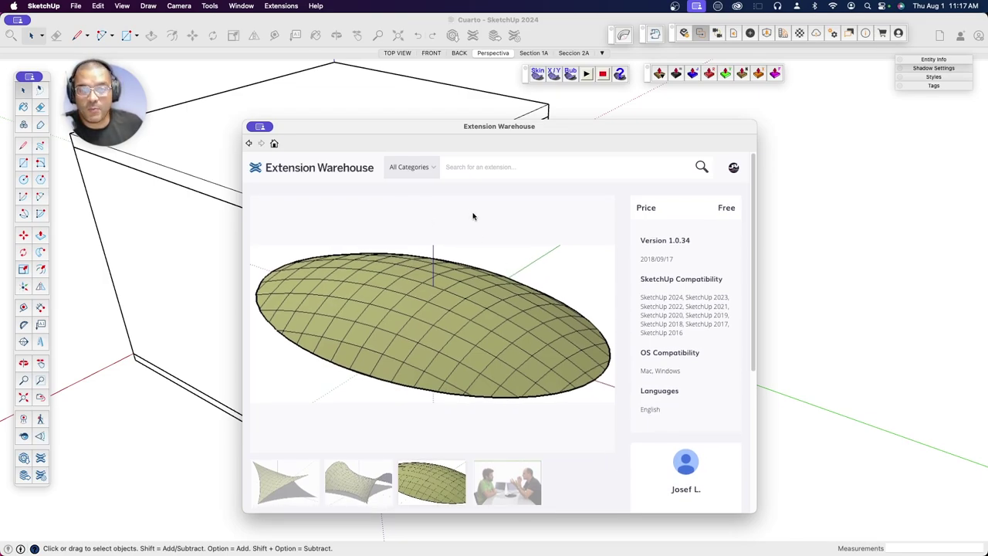
scroll(570, 403, "down", 2)
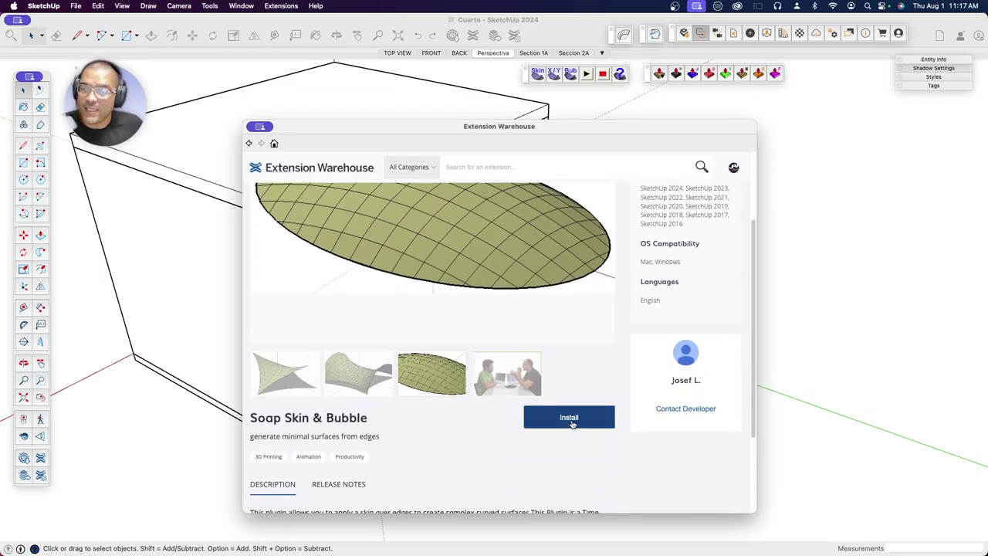
left_click(250, 144)
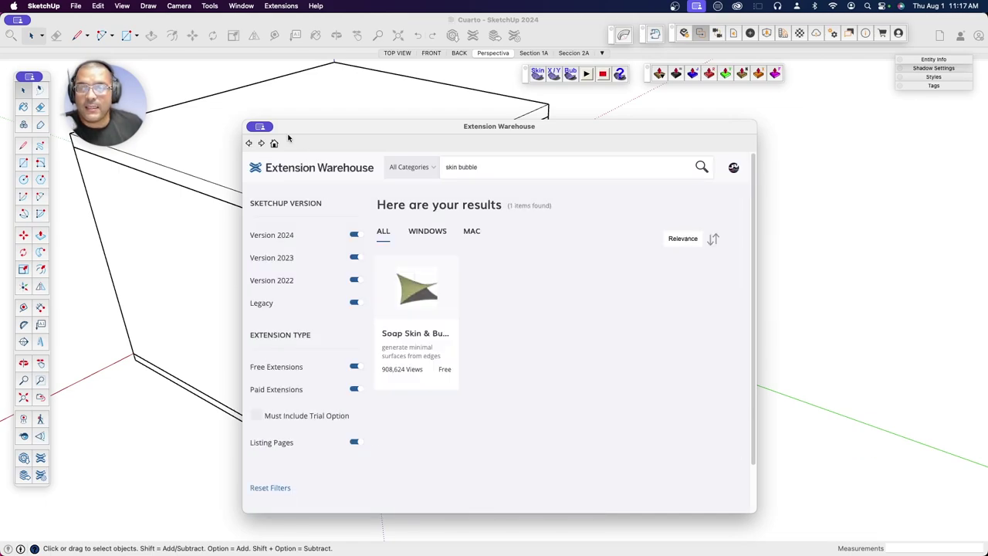
Step: Open the Extension Manager, reposition it and scroll through the installed extensions
left_click(282, 6)
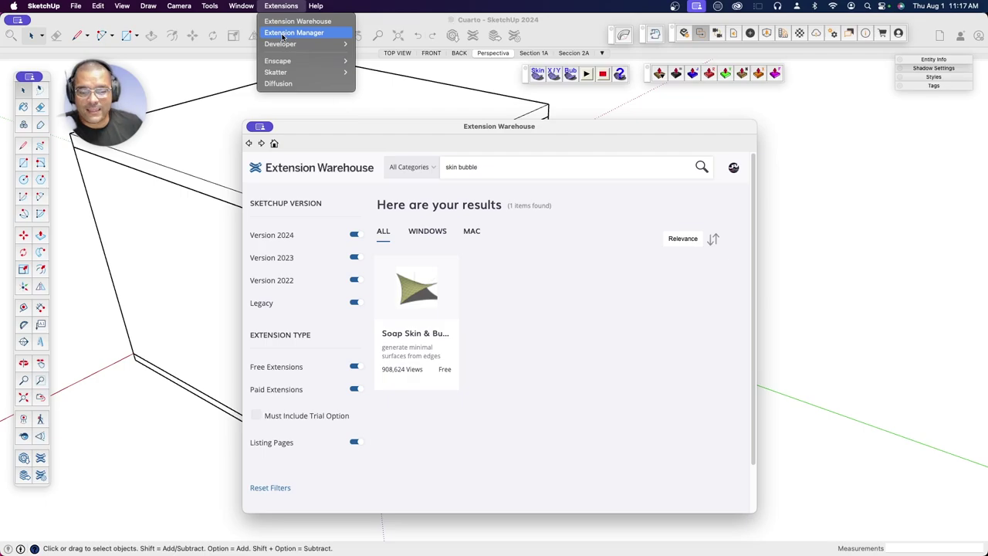
left_click(283, 34)
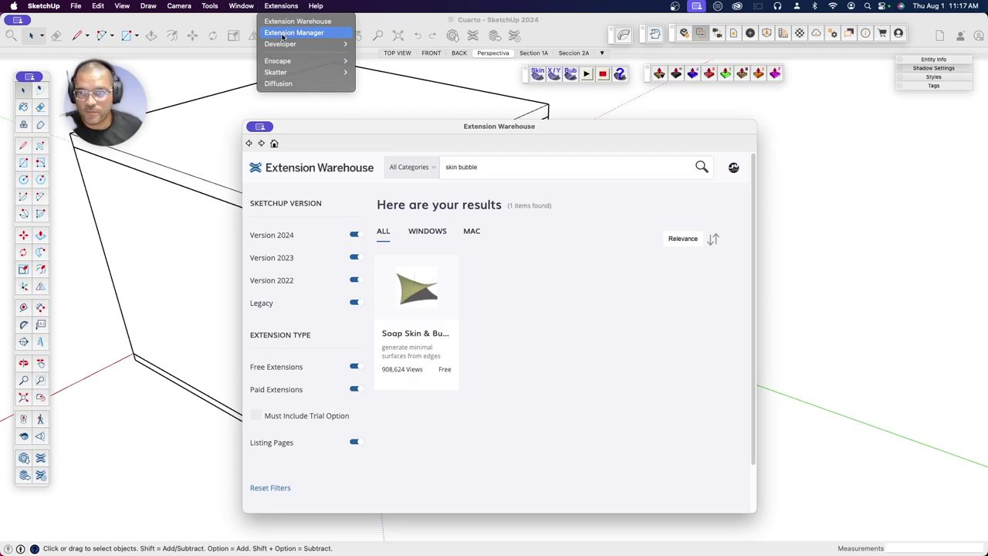
left_click_drag(534, 103, 561, 176)
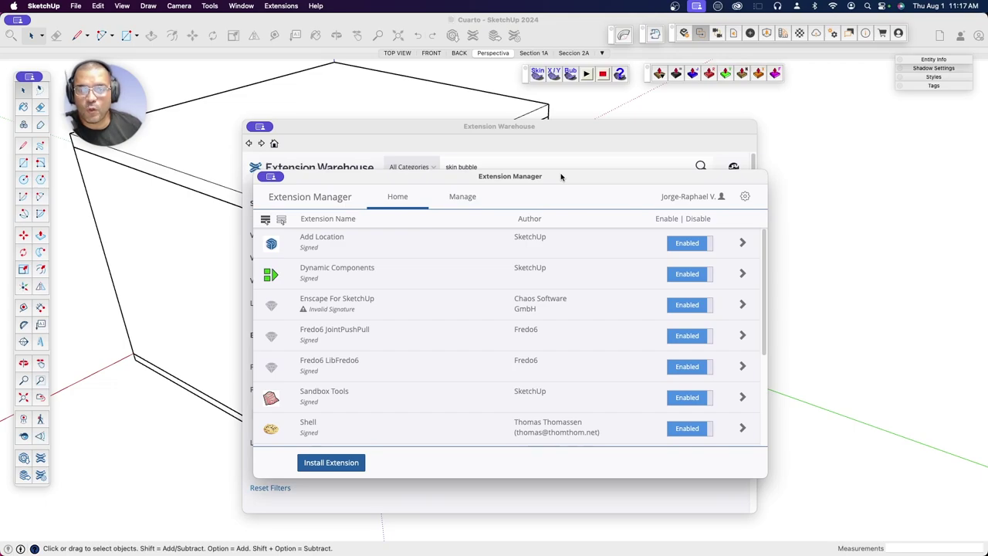
scroll(397, 376, "down", 5)
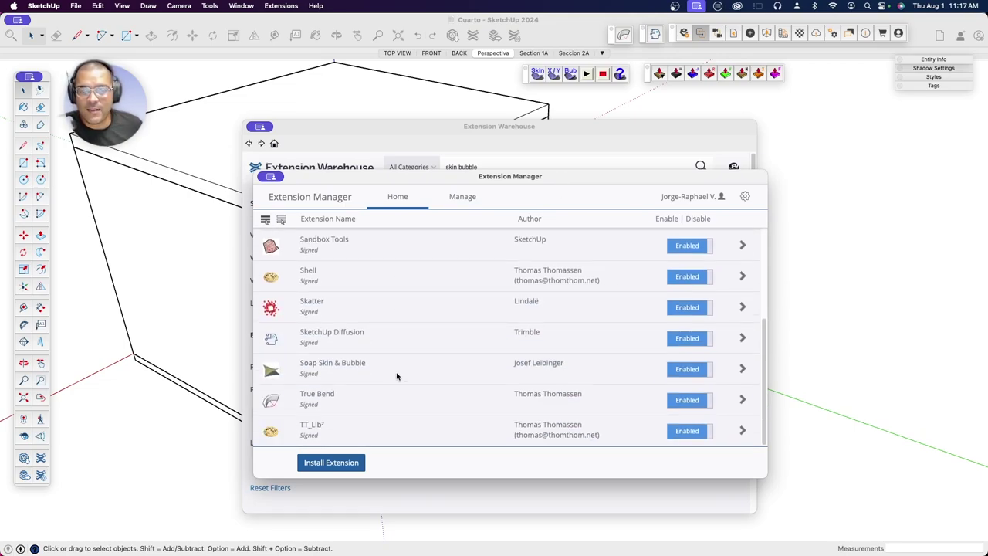
scroll(397, 376, "up", 4)
scroll(397, 376, "up", 1)
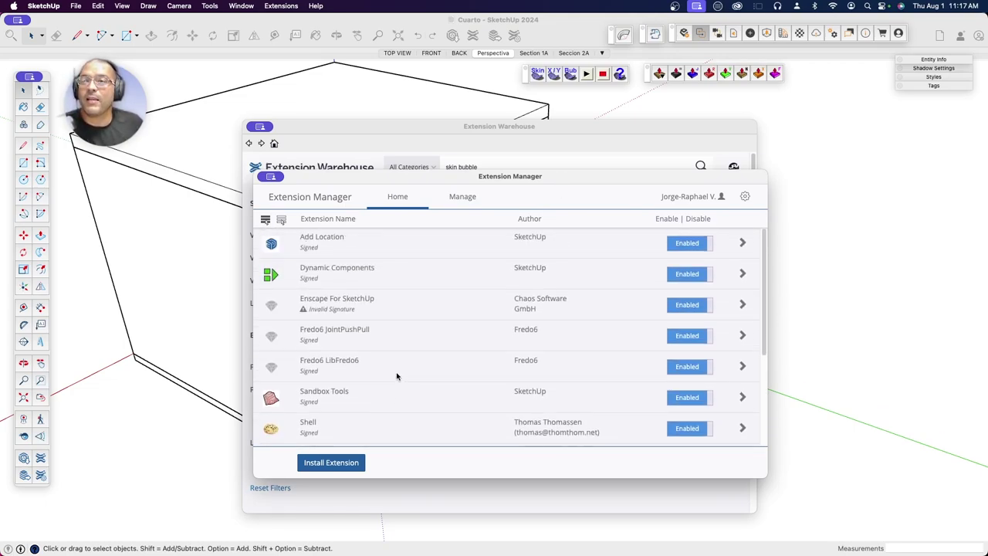
scroll(463, 328, "down", 2)
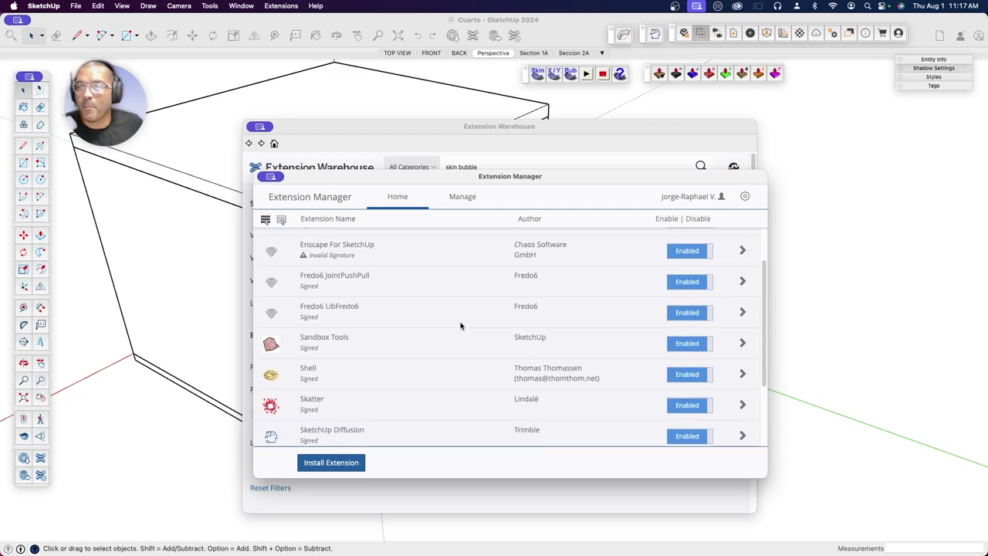
scroll(462, 326, "down", 3)
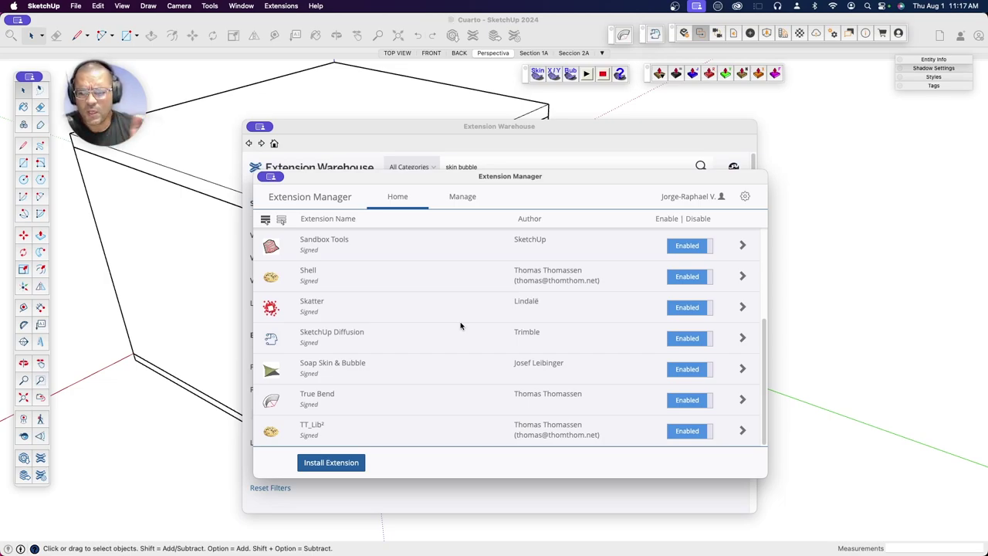
Step: Expand Soap Skin & Bubble's details to confirm it is enabled and signed, then view the Manage tab
left_click(327, 368)
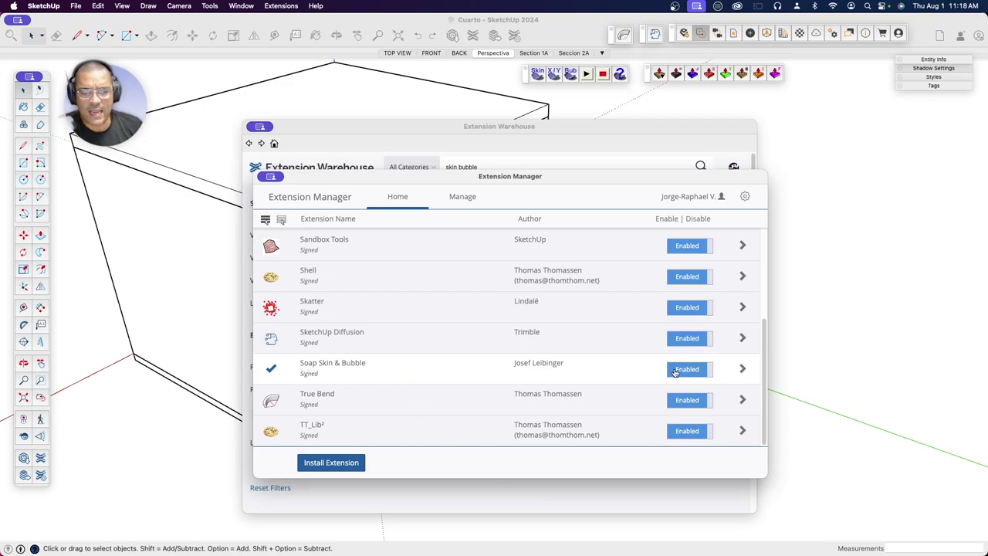
left_click(742, 370)
scroll(539, 370, "down", 3)
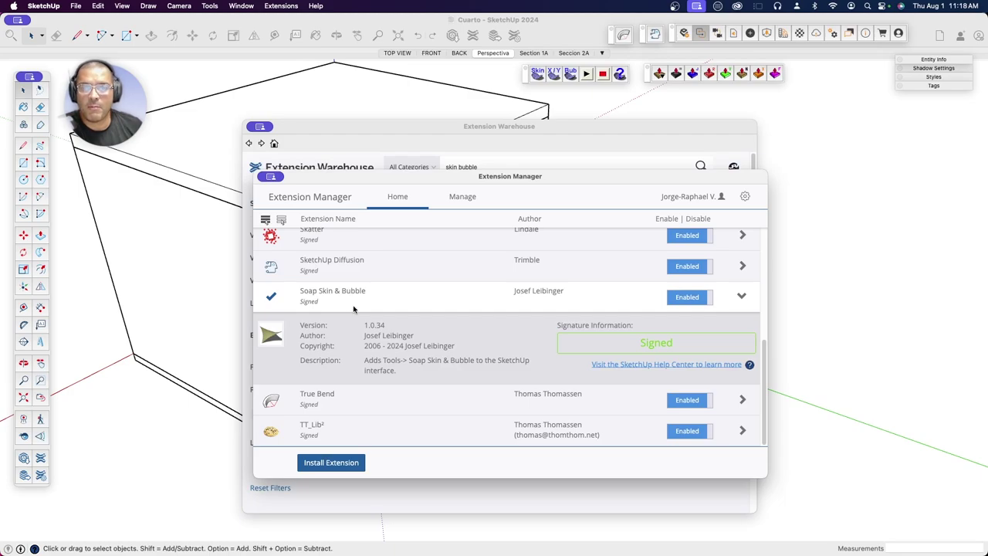
left_click(462, 196)
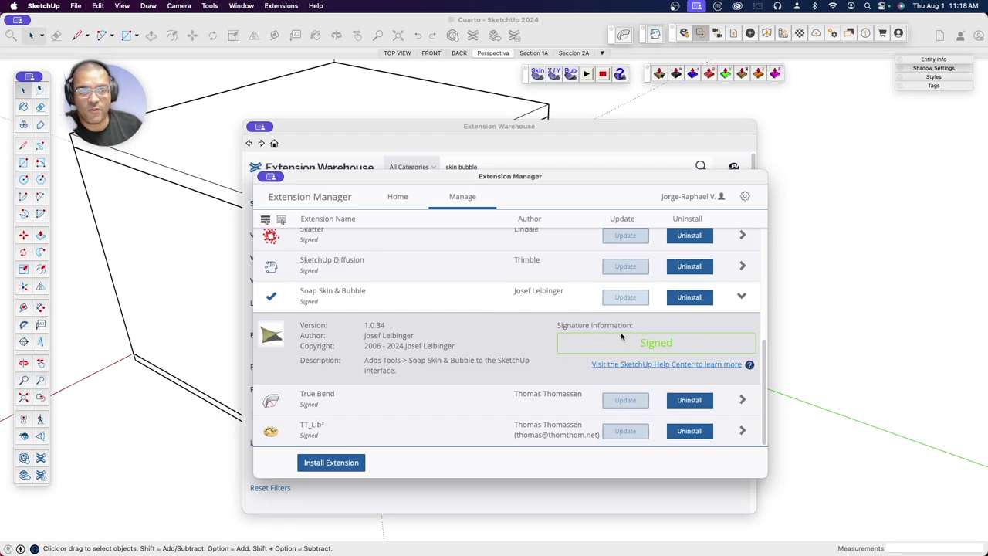
scroll(622, 336, "up", 3)
scroll(631, 320, "up", 3)
scroll(631, 319, "up", 2)
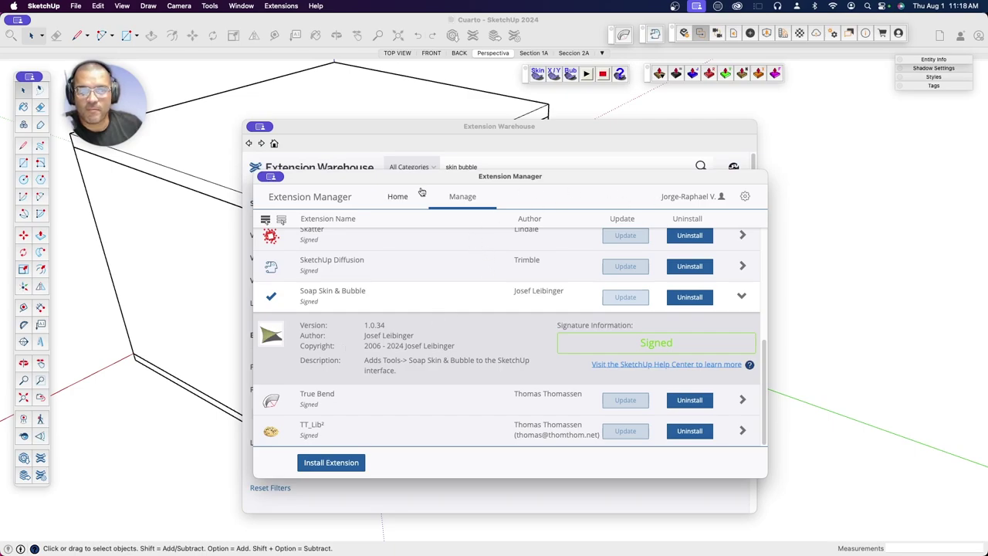
left_click(271, 178)
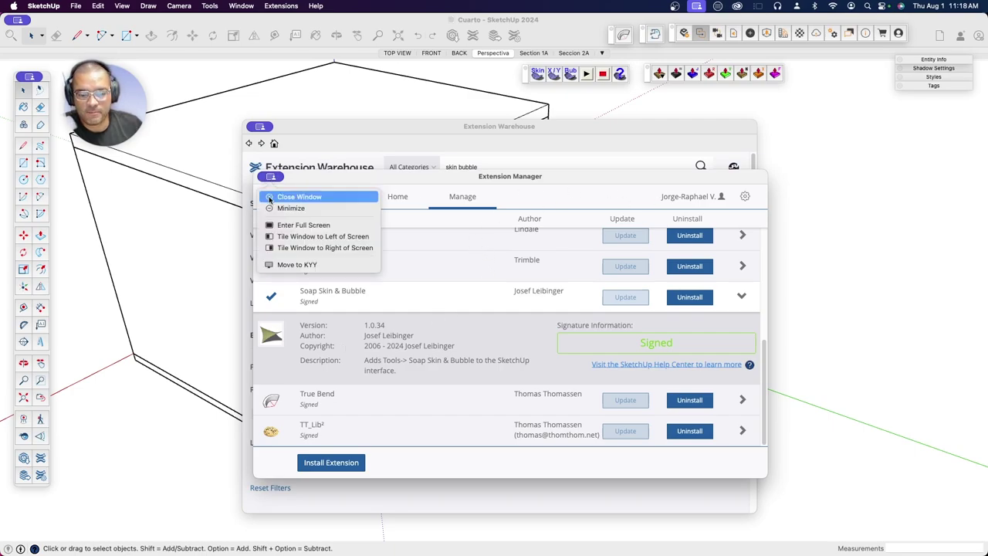
Step: Close the Extension Manager and Extension Warehouse windows
left_click(270, 198)
left_click(255, 127)
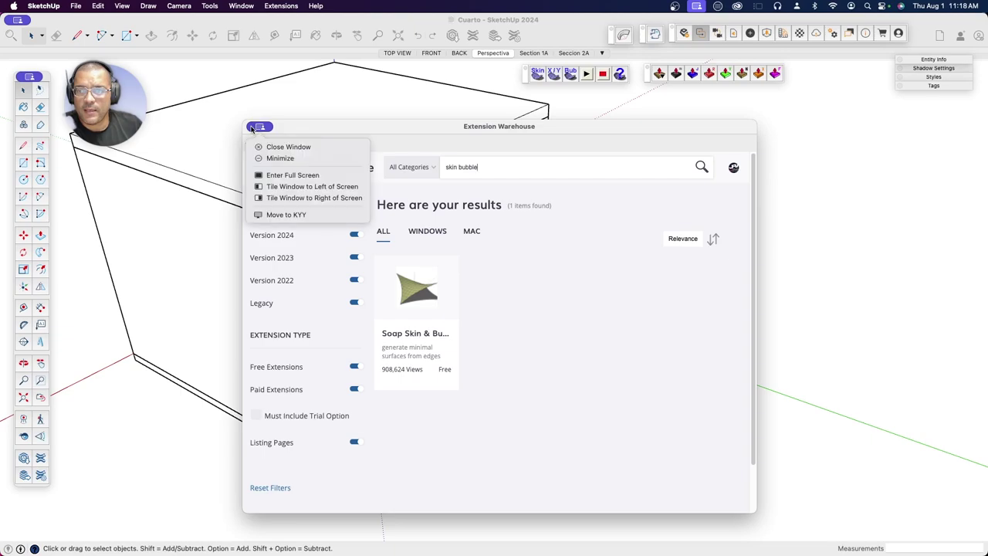
left_click(289, 146)
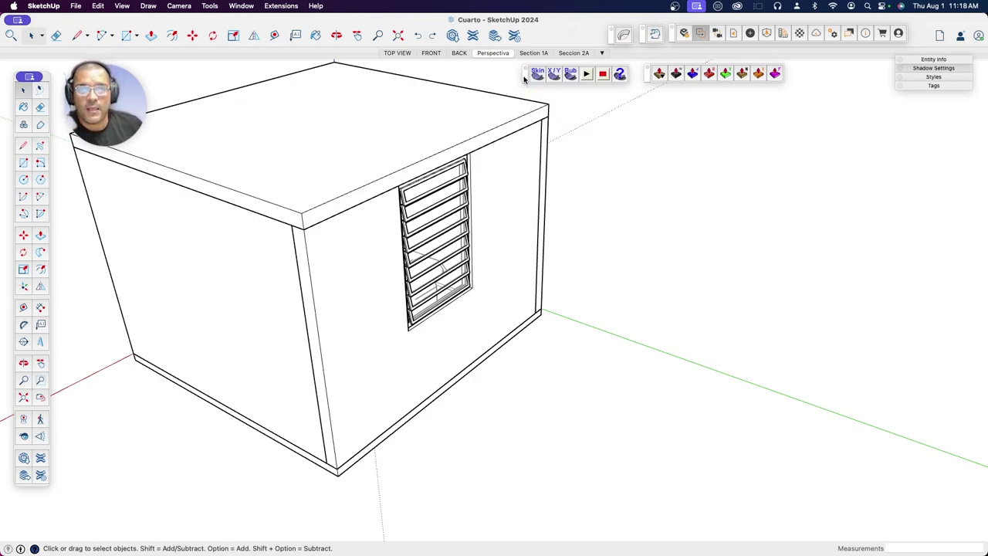
Step: Move the Soap Skin & Bubble toolbar aside and orbit to a low frontal view of the window wall
mouse_move(524, 78)
left_mouse_down()
mouse_move(573, 457)
mouse_move(532, 78)
left_mouse_up()
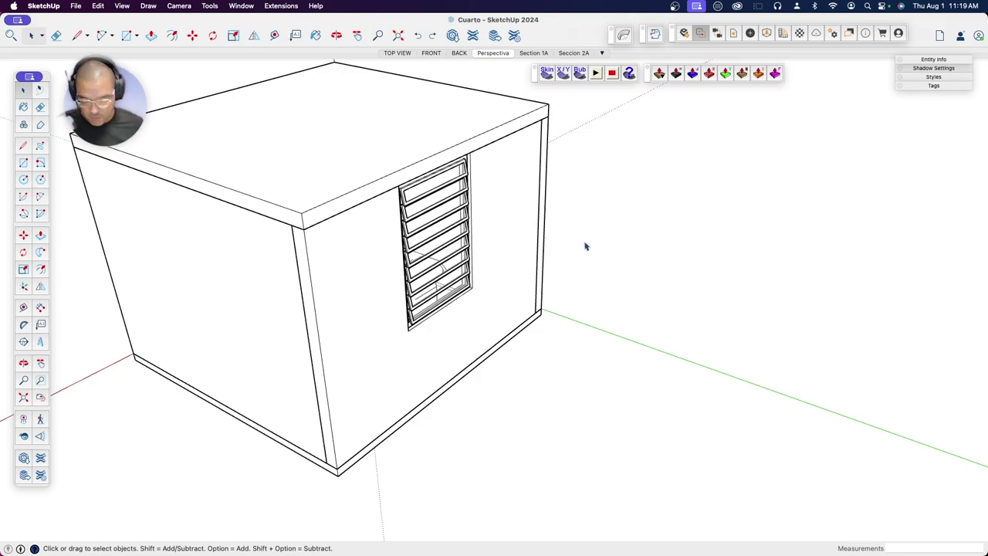
key("o")
mouse_move(606, 271)
left_mouse_down()
mouse_move(581, 236)
mouse_move(611, 273)
mouse_move(578, 254)
mouse_move(580, 265)
mouse_move(539, 300)
mouse_move(551, 285)
left_mouse_up()
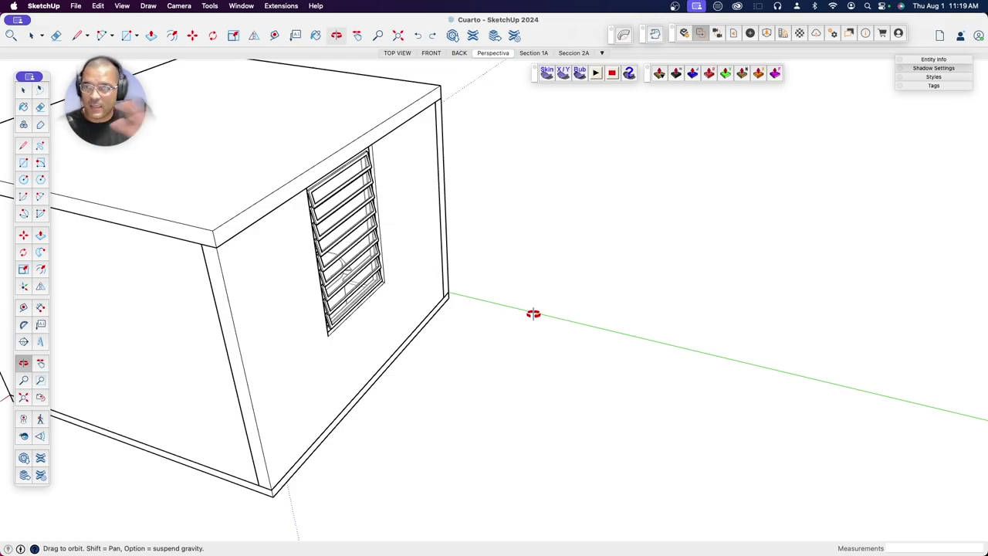
mouse_move(540, 344)
left_mouse_down()
mouse_move(470, 347)
mouse_move(602, 375)
mouse_move(465, 365)
left_mouse_up()
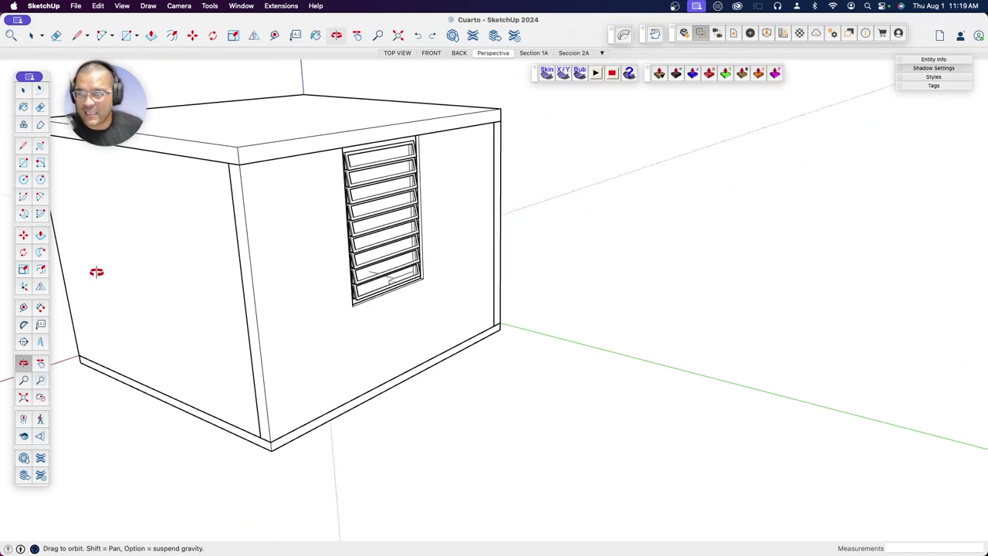
Step: Place a Tape Measure guide 12' out from the room's bottom corner
left_click(23, 309)
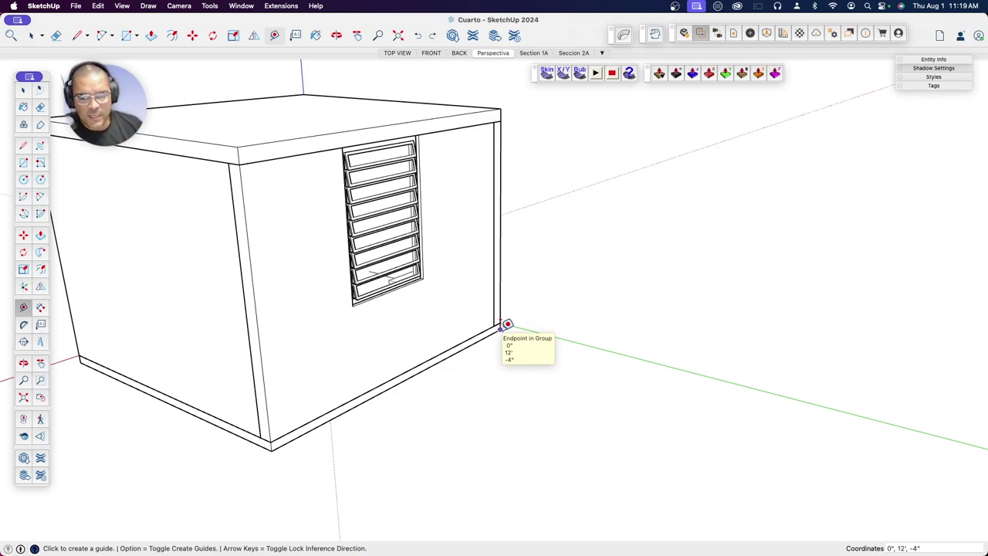
left_click(500, 327)
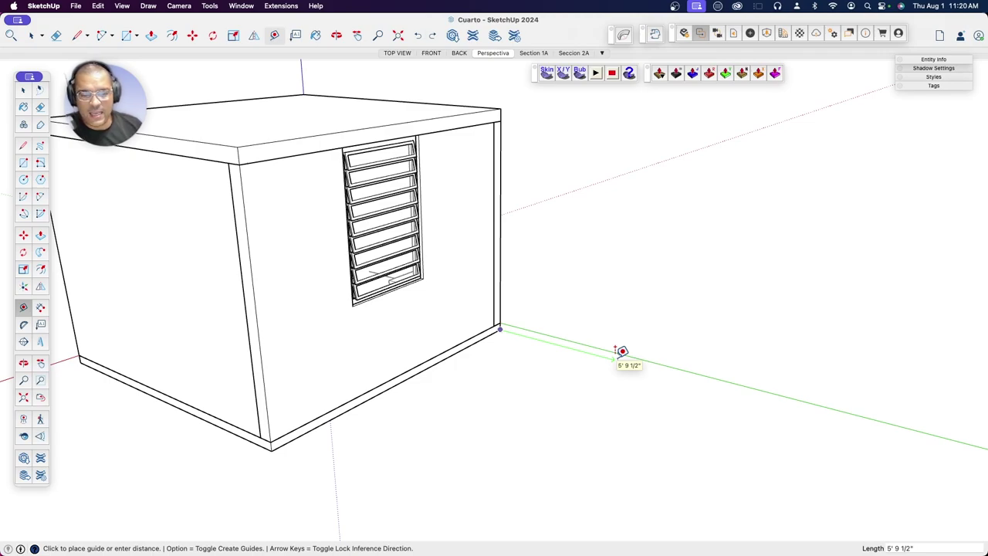
type("12'")
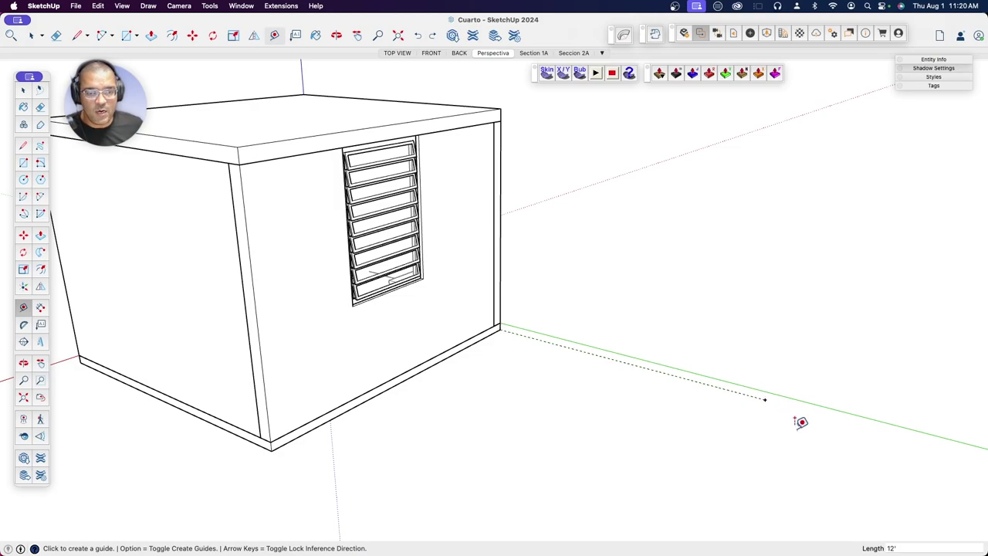
mouse_move(801, 423)
middle_mouse_down()
mouse_move(759, 310)
mouse_move(849, 377)
mouse_move(750, 285)
middle_mouse_up()
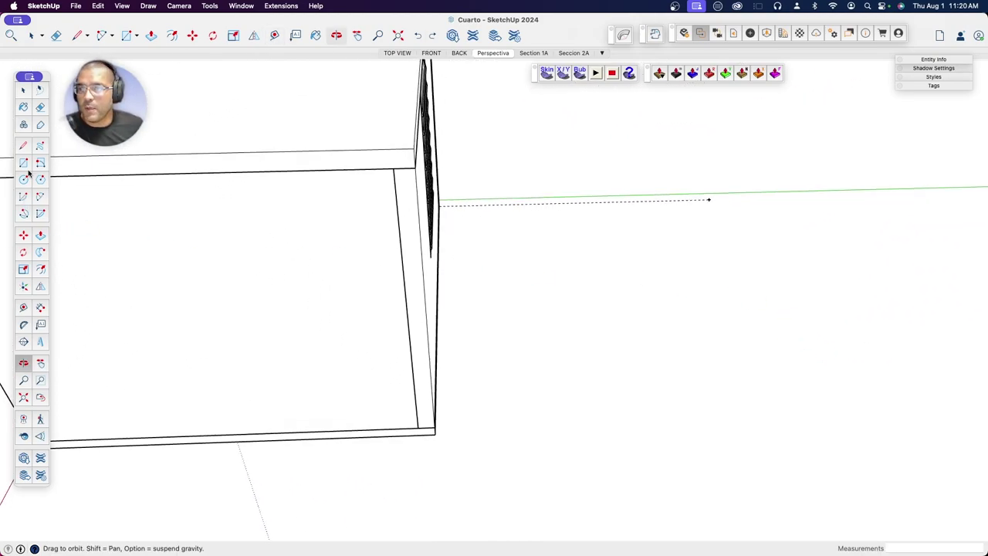
Step: Add guides along the red axis from the dashed guide's end and from the box corner, closing the rectangle
left_click(24, 309)
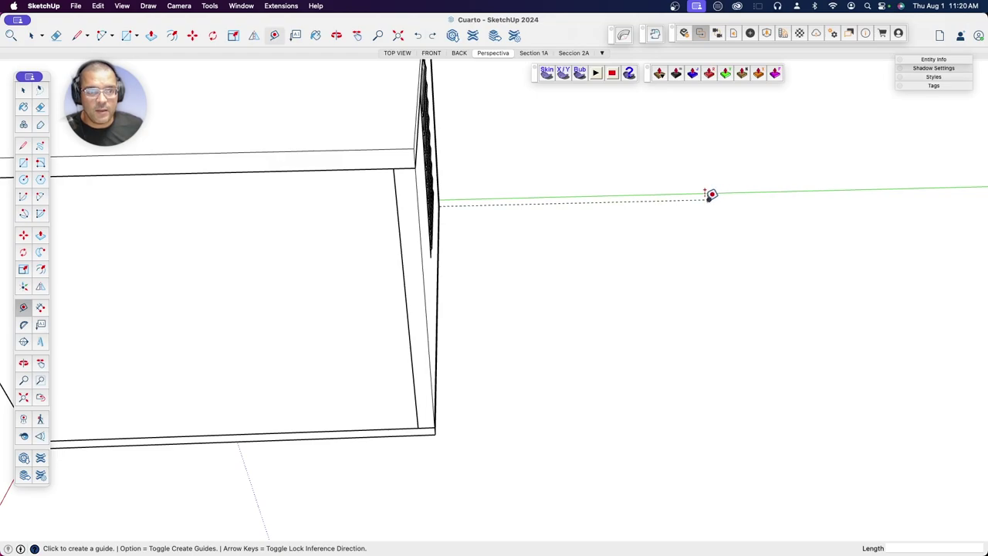
left_click(709, 199)
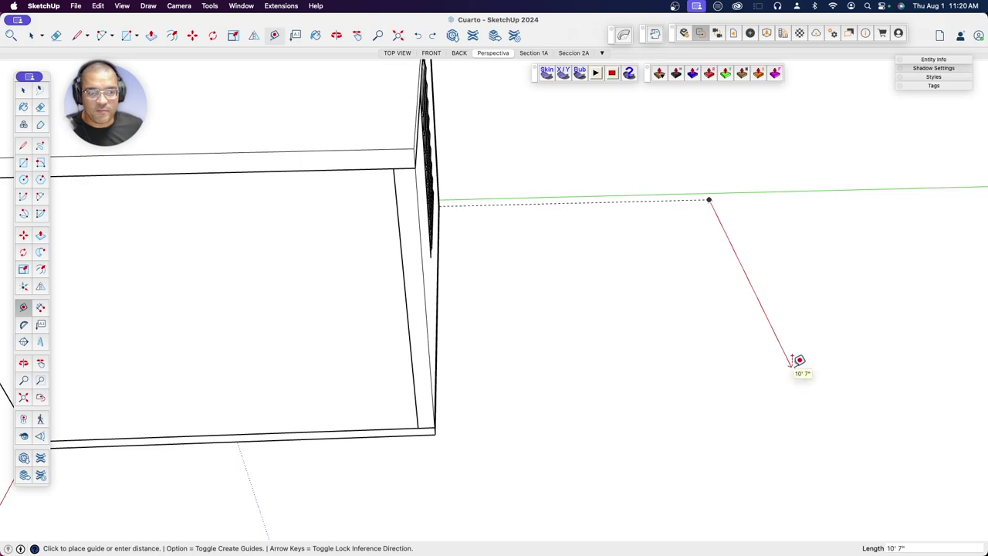
key("shift")
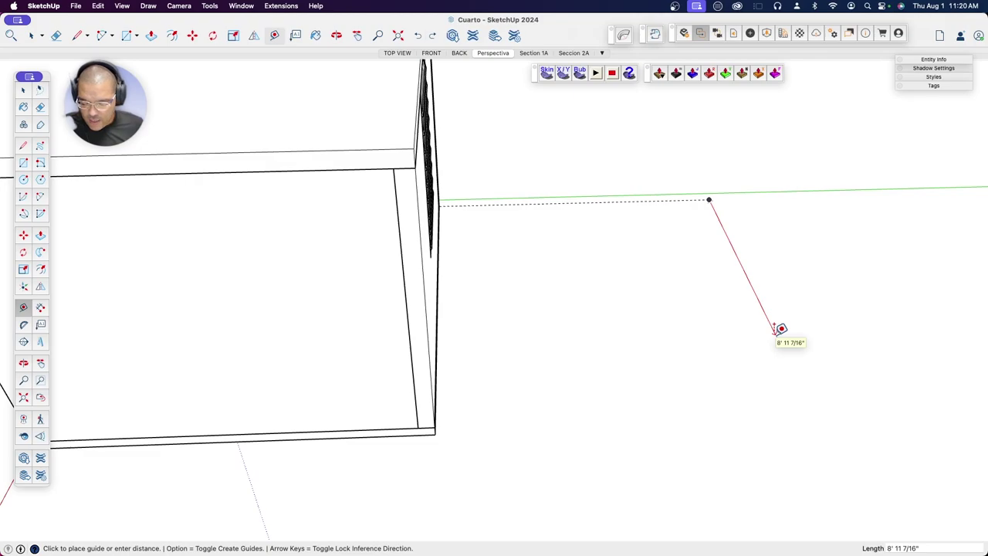
key("Right")
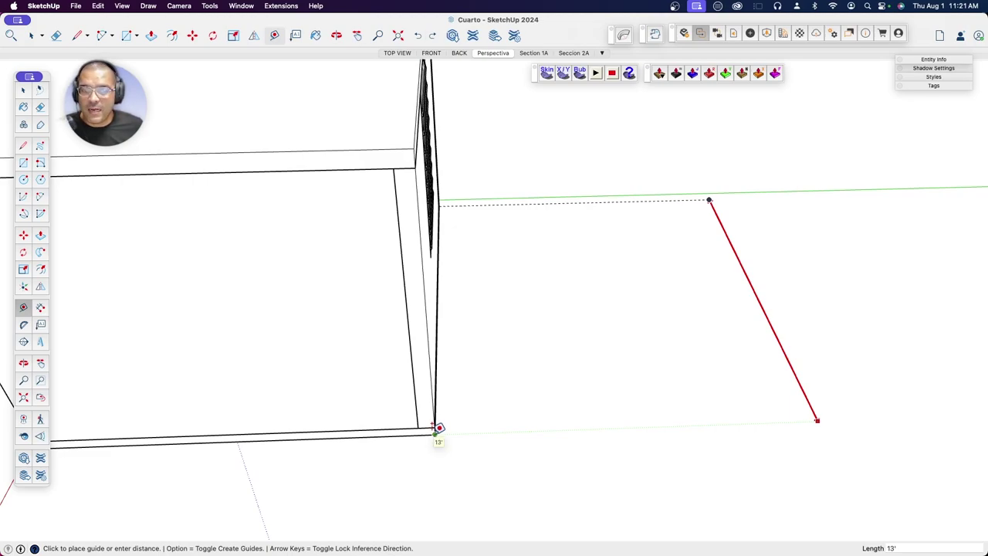
left_click(438, 427)
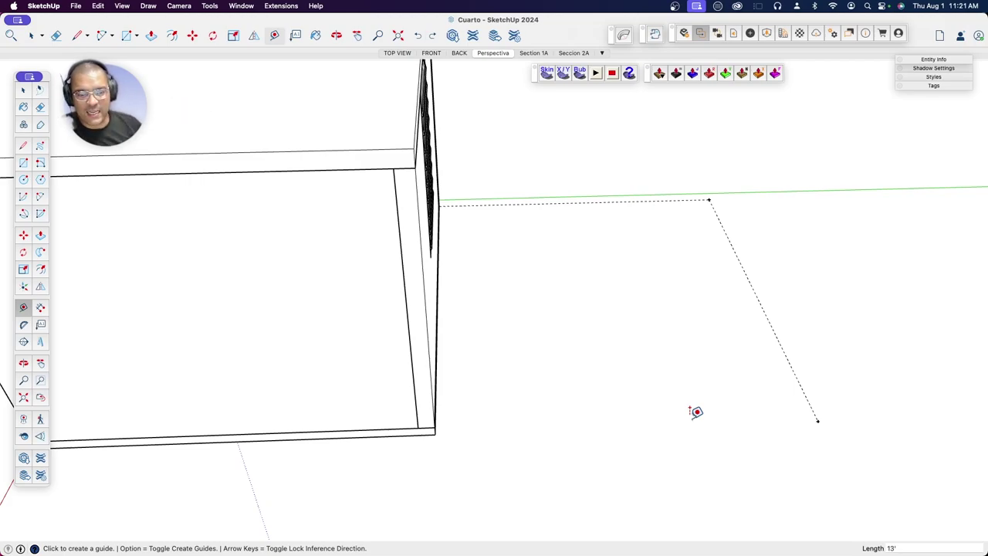
left_click(440, 426)
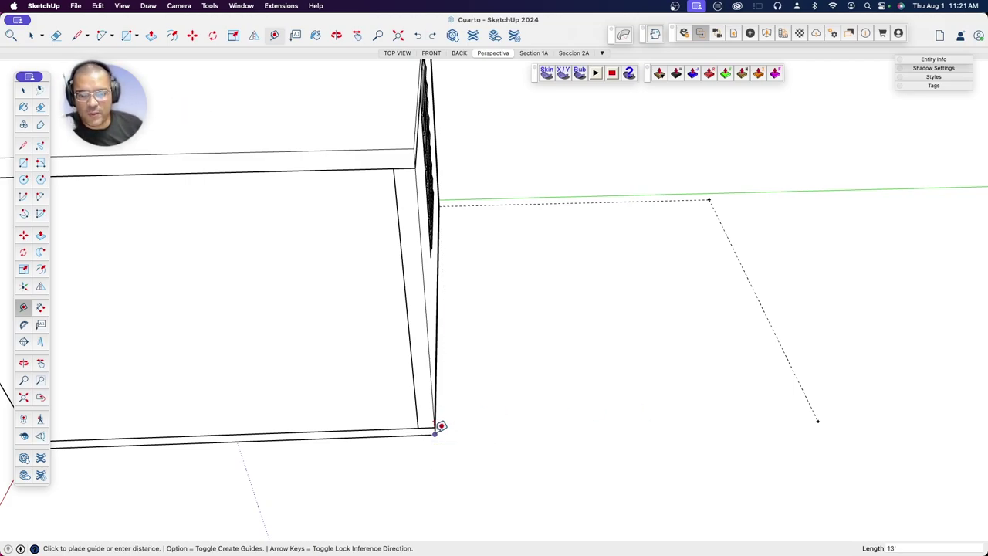
left_click(818, 420)
Step: Place a guide parallel to the side wall's bottom edge, 1' above the ground
key("o")
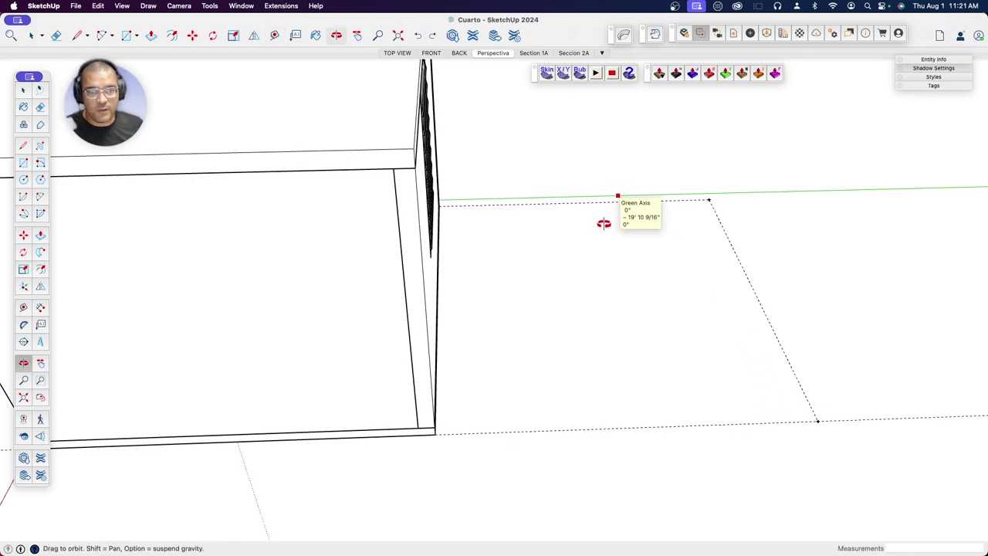
mouse_move(603, 223)
left_mouse_down()
mouse_move(591, 294)
mouse_move(280, 317)
mouse_move(349, 218)
mouse_move(348, 181)
mouse_move(541, 333)
mouse_move(750, 343)
mouse_move(735, 309)
mouse_move(702, 286)
mouse_move(747, 330)
mouse_move(701, 349)
mouse_move(640, 397)
mouse_move(602, 382)
mouse_move(642, 393)
mouse_move(623, 419)
mouse_move(621, 402)
left_mouse_up()
left_click_drag(624, 382, 616, 368)
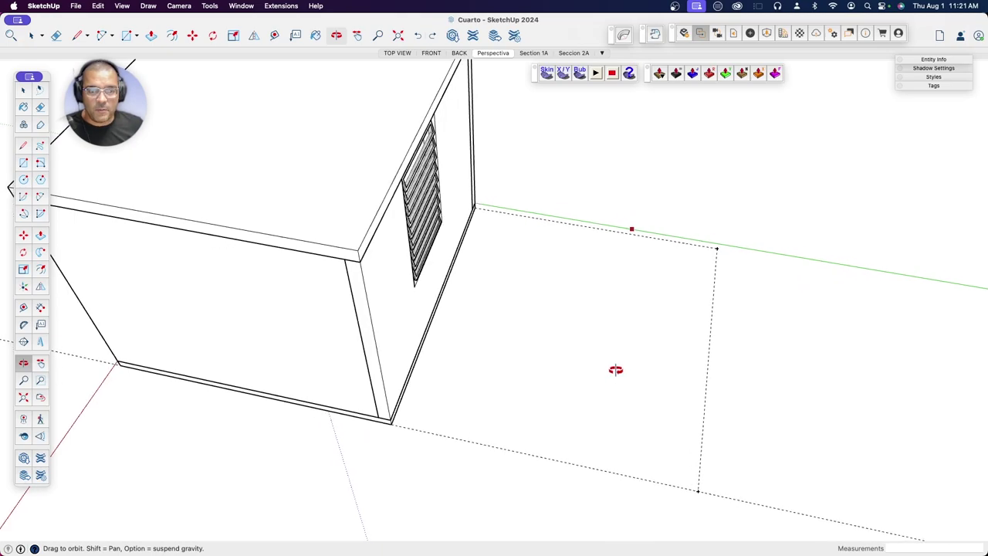
key("space")
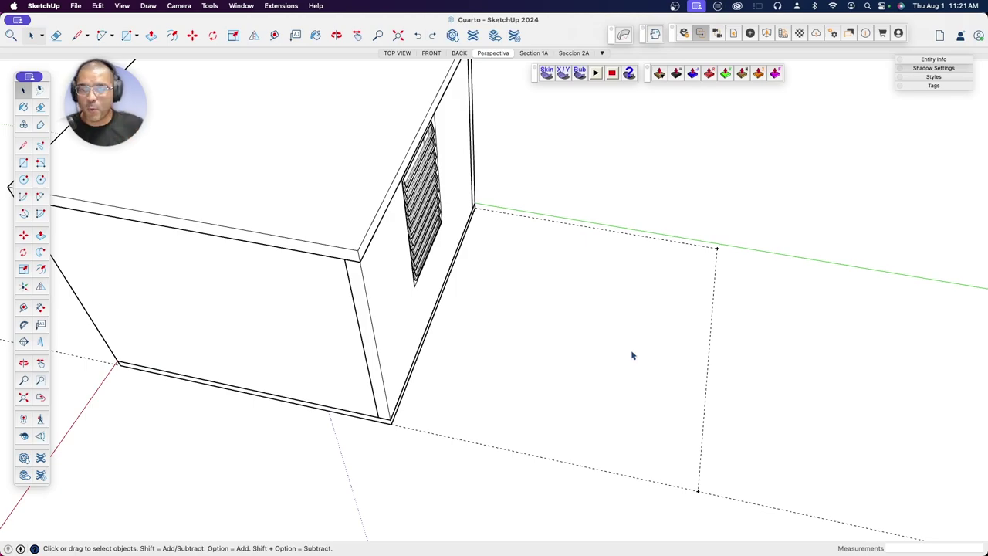
mouse_move(632, 355)
middle_mouse_down()
mouse_move(589, 224)
mouse_move(571, 300)
middle_mouse_up()
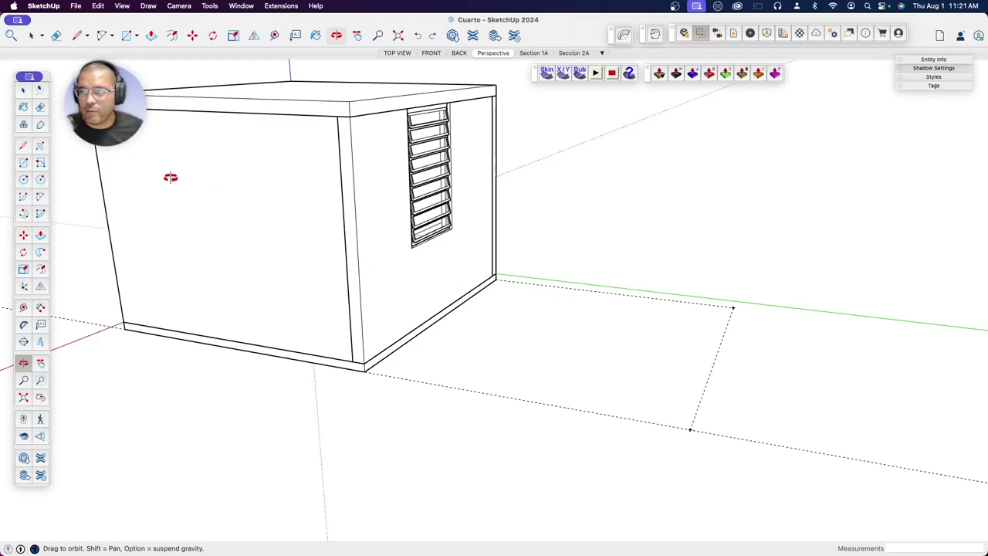
left_click(24, 308)
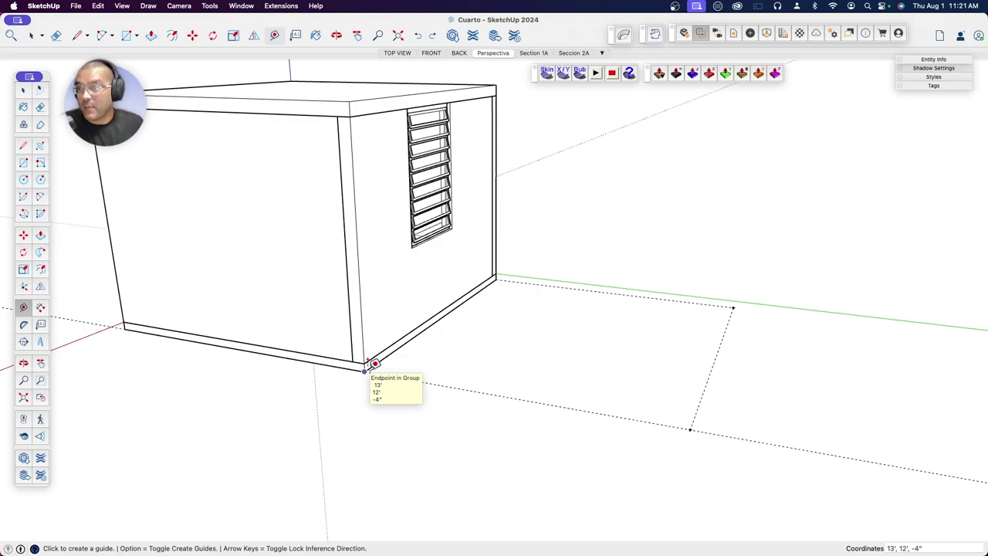
left_click(373, 363)
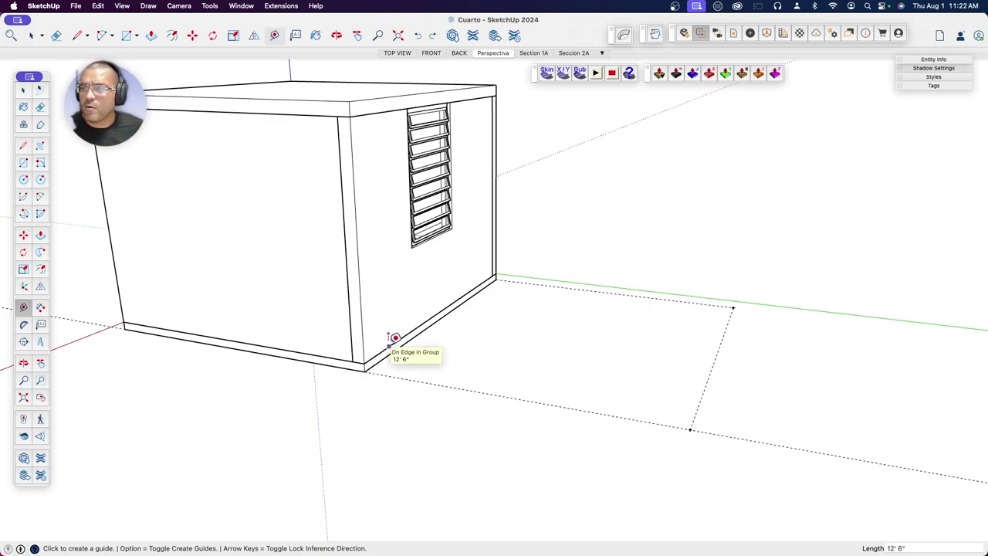
left_click(392, 338)
type("1'")
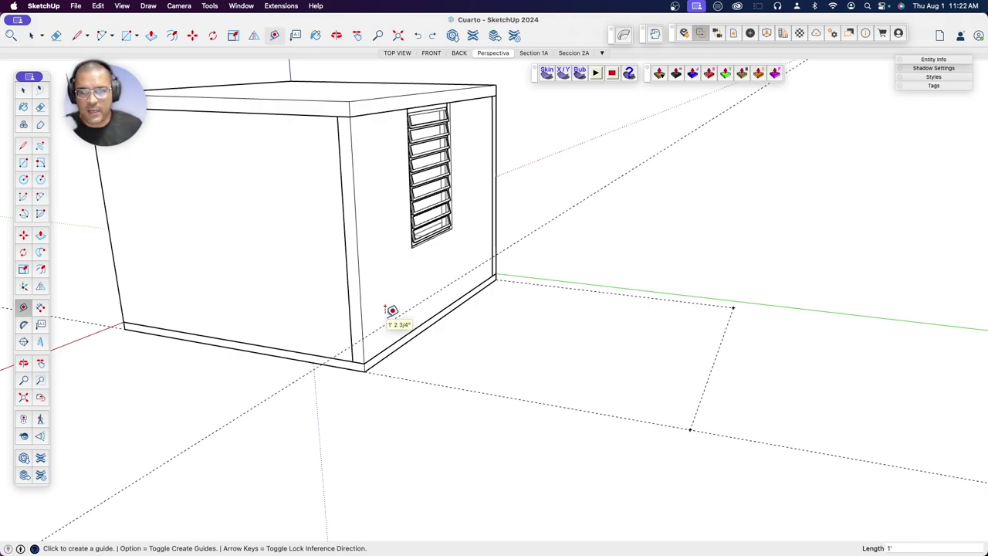
key("o")
mouse_move(440, 337)
left_mouse_down()
mouse_move(360, 274)
mouse_move(499, 298)
mouse_move(605, 261)
mouse_move(479, 317)
mouse_move(461, 344)
mouse_move(449, 344)
left_mouse_up()
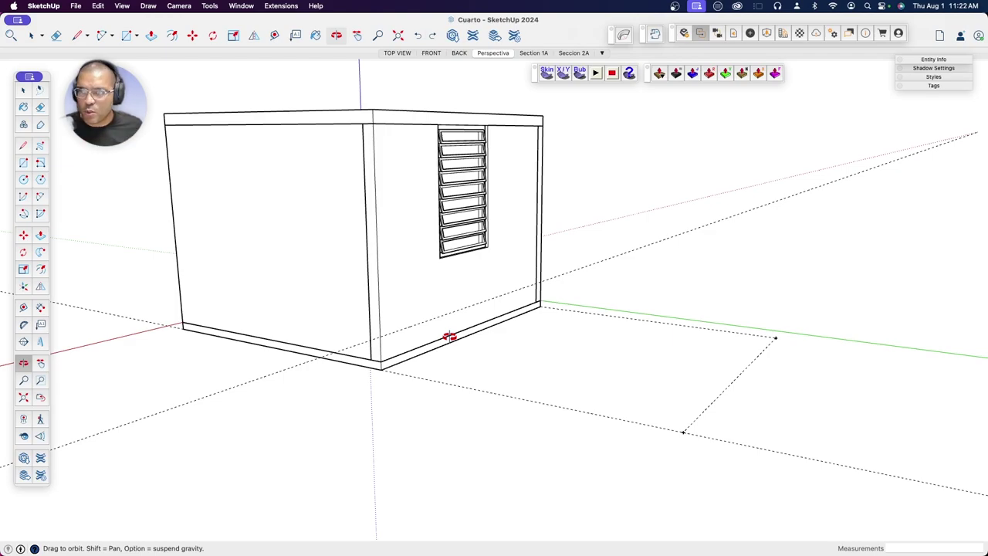
mouse_move(458, 331)
left_mouse_down()
mouse_move(514, 316)
mouse_move(501, 294)
mouse_move(551, 298)
mouse_move(559, 322)
mouse_move(508, 302)
mouse_move(481, 322)
left_mouse_up()
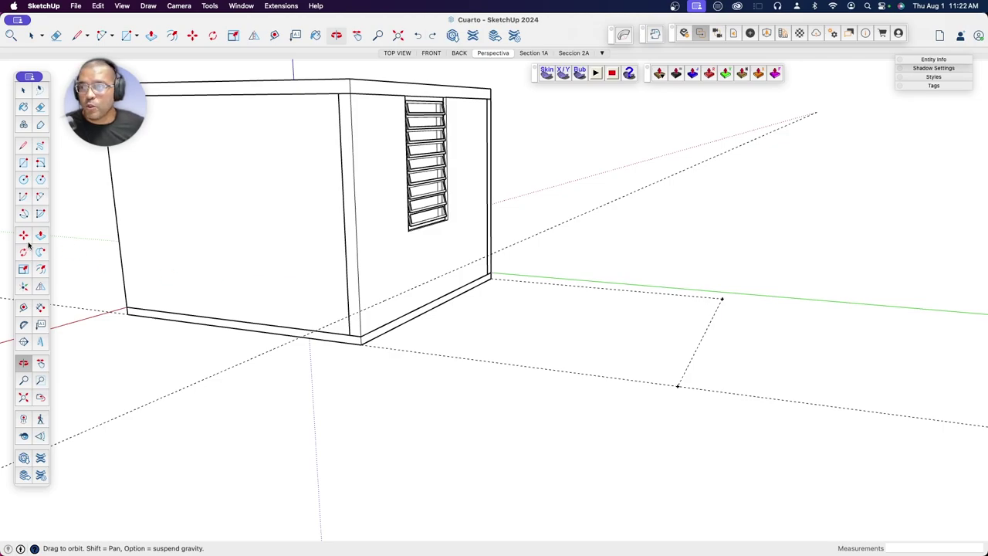
left_click(24, 145)
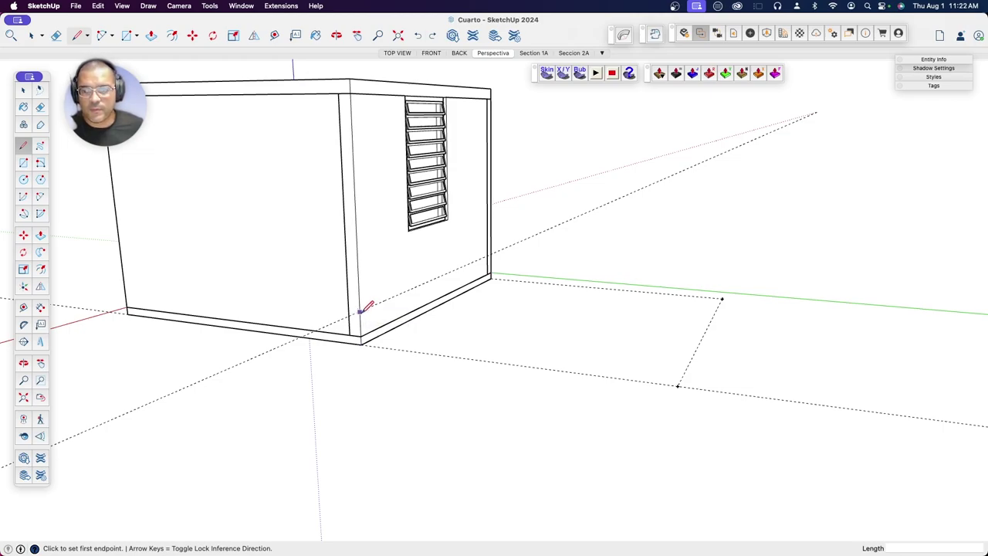
Step: Start the ramp profile edge at the far ground guide point, zooming in on the wall's 1' mark
left_click(677, 385)
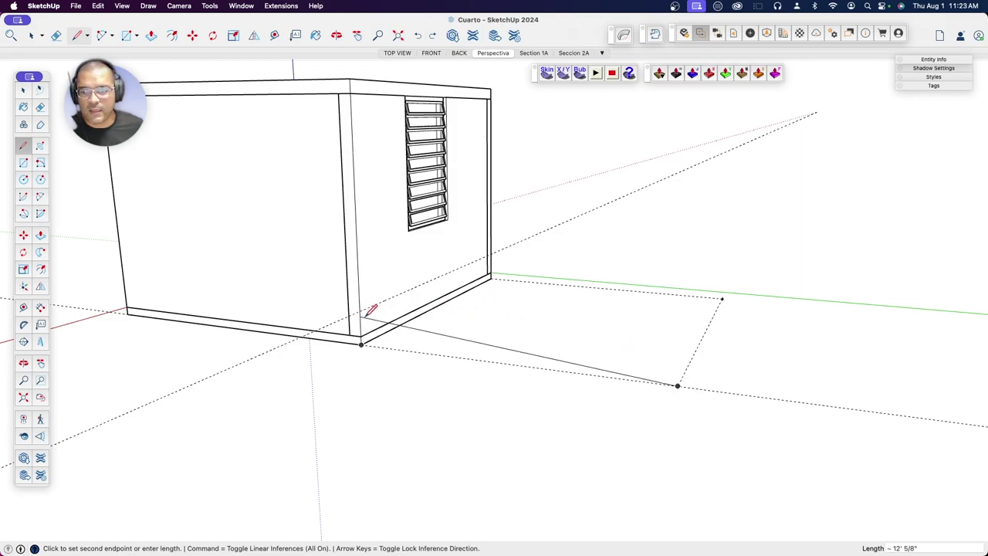
scroll(360, 311, "up", 1)
scroll(357, 312, "up", 3)
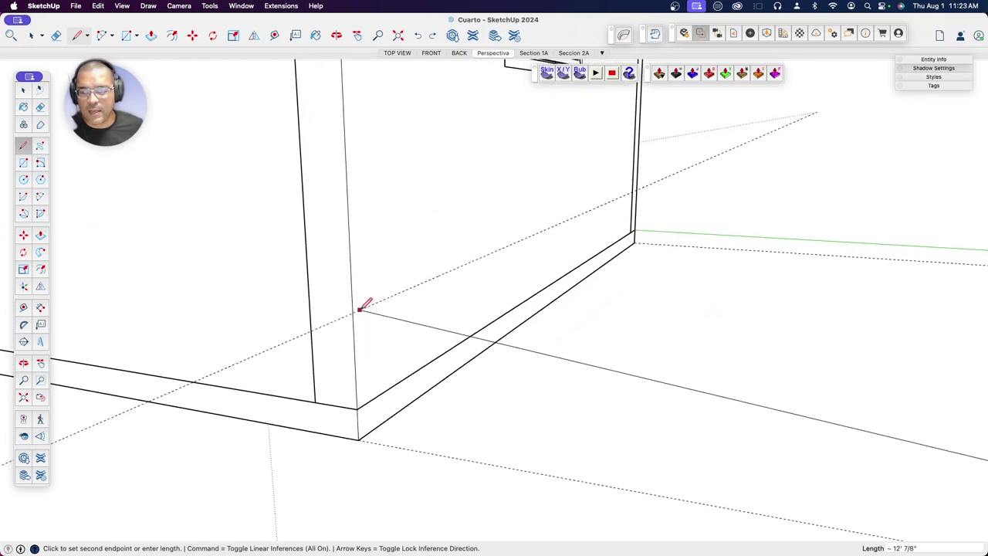
scroll(355, 312, "up", 1)
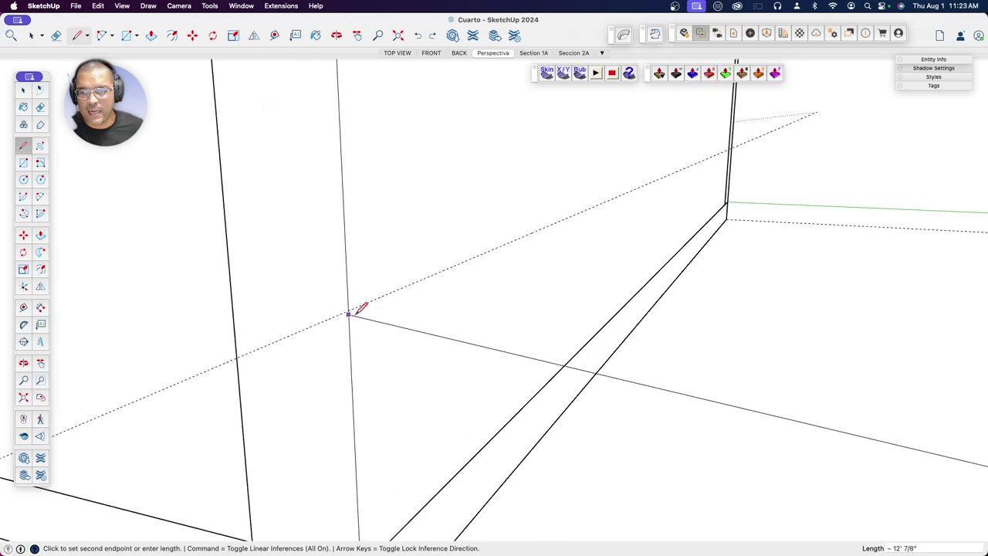
scroll(354, 311, "up", 2)
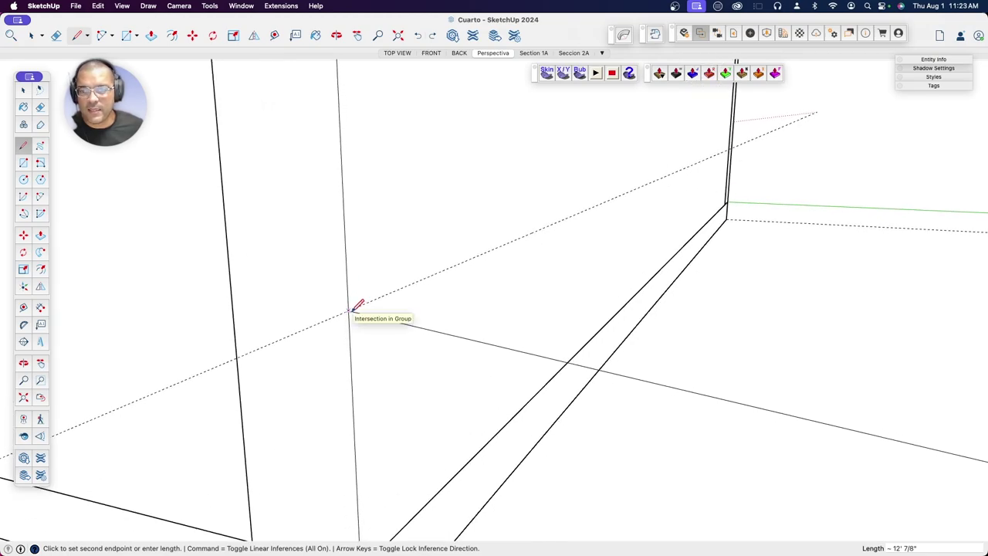
scroll(357, 311, "down", 1)
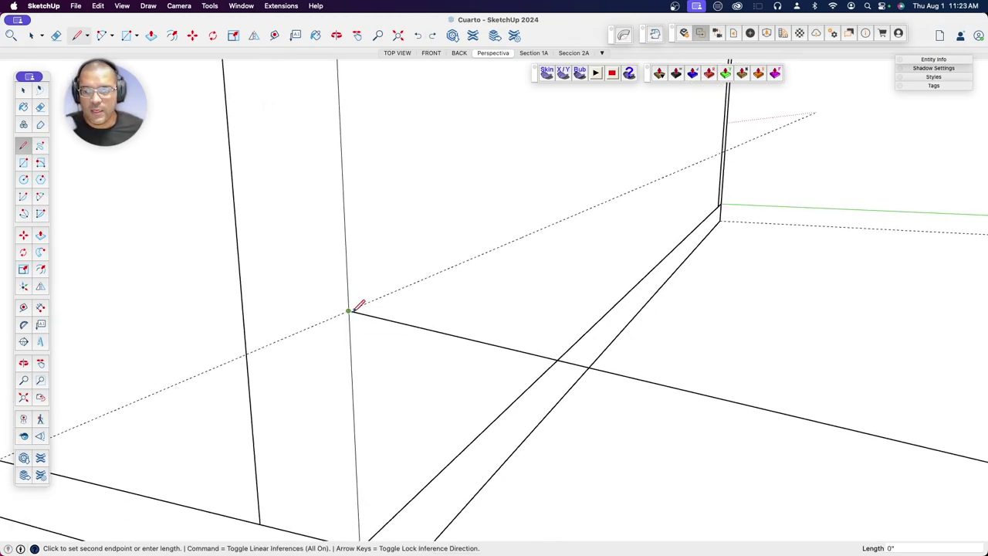
scroll(357, 311, "down", 3)
scroll(356, 311, "down", 2)
scroll(394, 316, "up", 1)
scroll(396, 316, "up", 1)
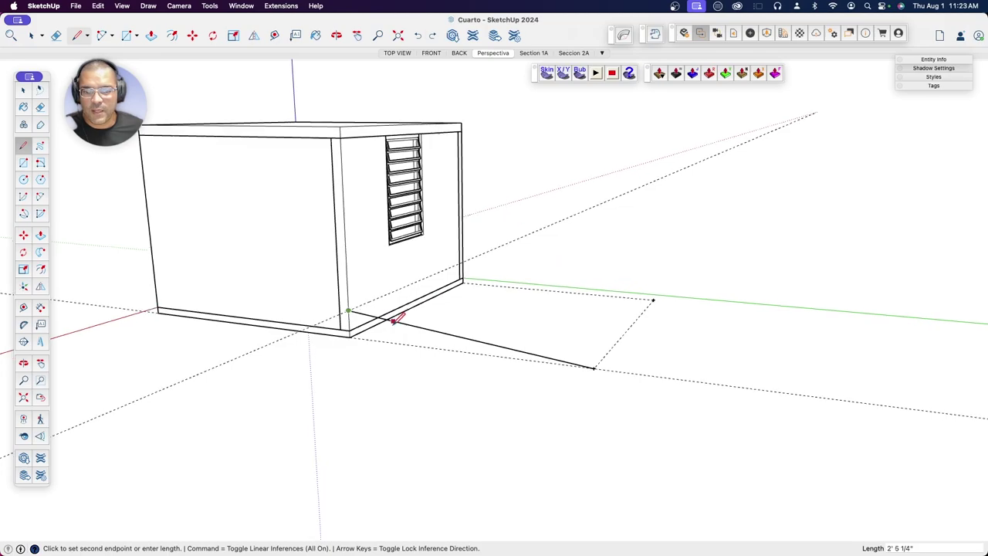
scroll(395, 317, "up", 2)
scroll(395, 317, "up", 1)
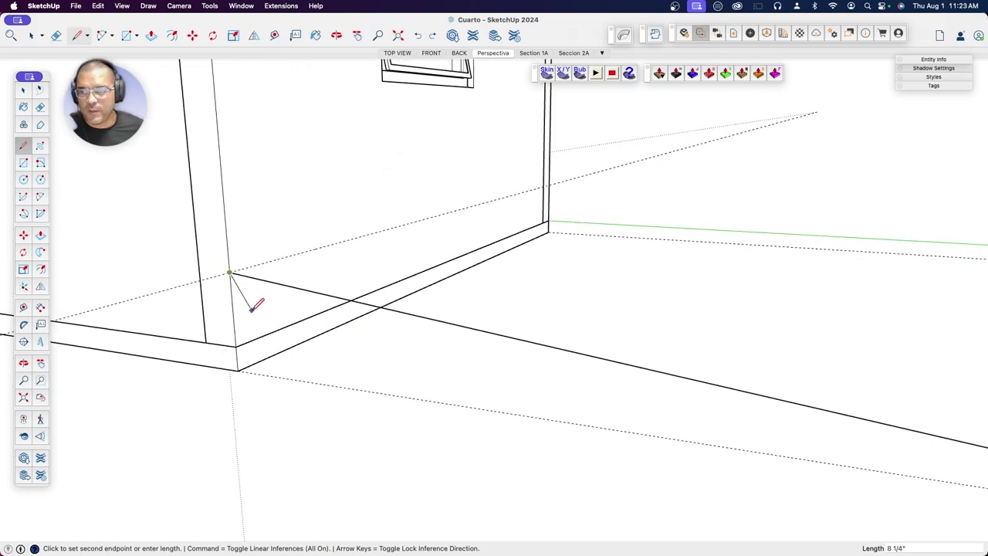
Step: Close the triangle through the wall's bottom corner back to the guide point, then orbit to inspect it
left_click(238, 370)
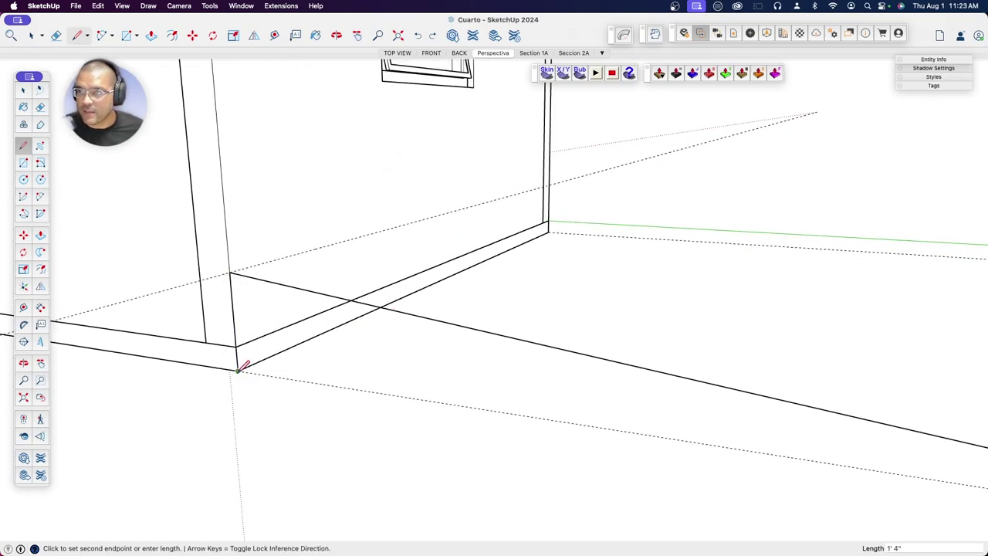
scroll(241, 367, "down", 2)
scroll(241, 368, "down", 1)
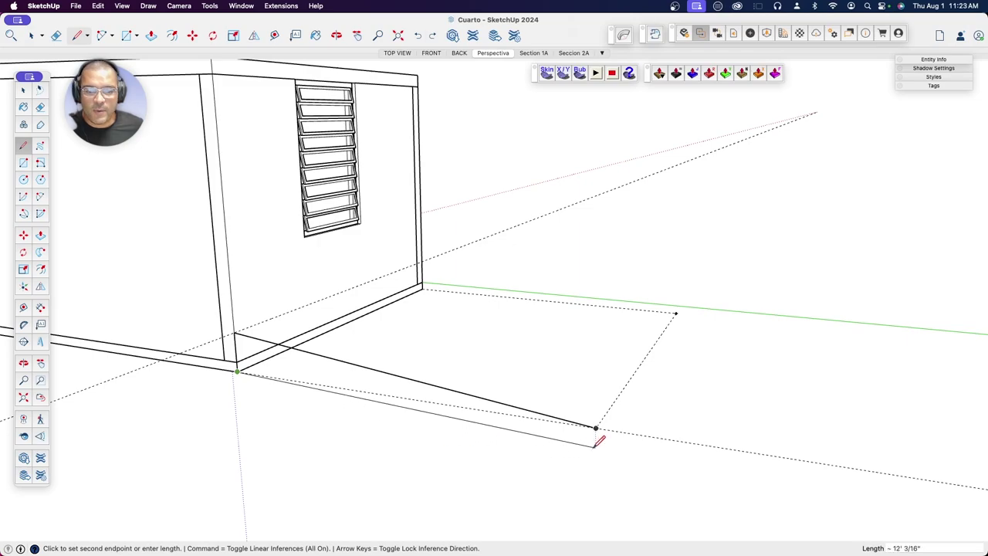
scroll(598, 425, "up", 1)
scroll(599, 422, "up", 1)
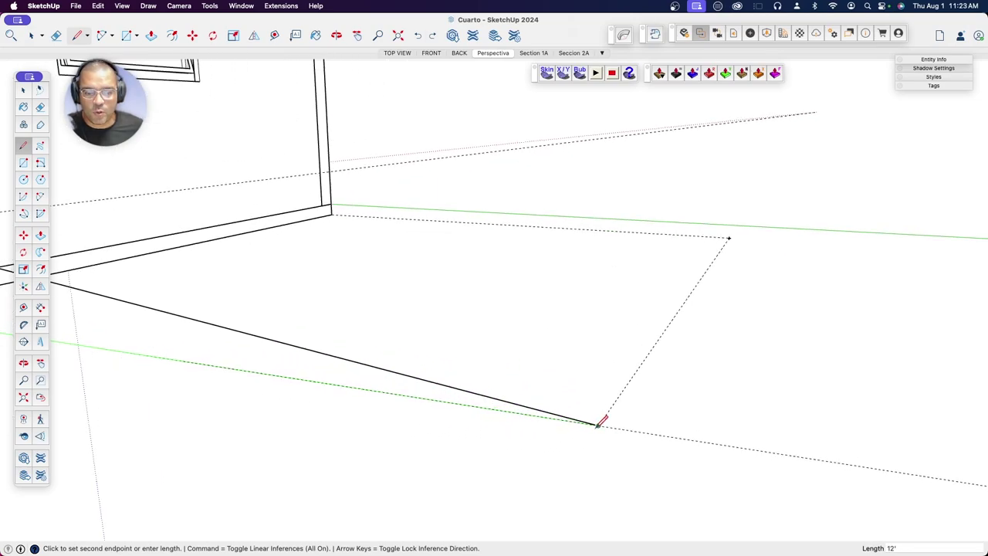
left_click(599, 423)
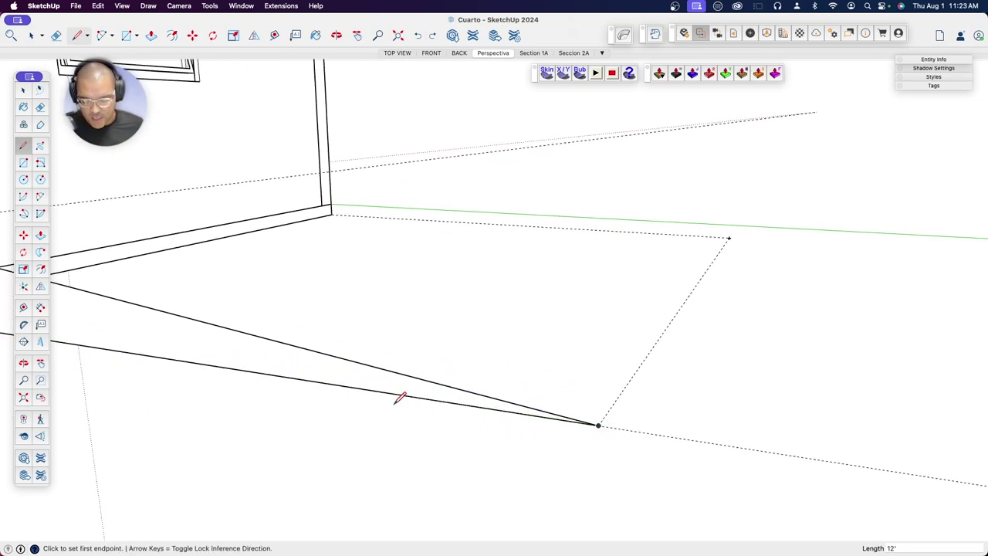
key("o")
mouse_move(395, 404)
left_mouse_down()
mouse_move(288, 407)
mouse_move(597, 346)
mouse_move(528, 316)
mouse_move(456, 387)
mouse_move(545, 333)
mouse_move(578, 412)
mouse_move(409, 350)
mouse_move(330, 242)
mouse_move(245, 242)
mouse_move(340, 320)
mouse_move(561, 302)
mouse_move(476, 316)
mouse_move(558, 335)
left_mouse_up()
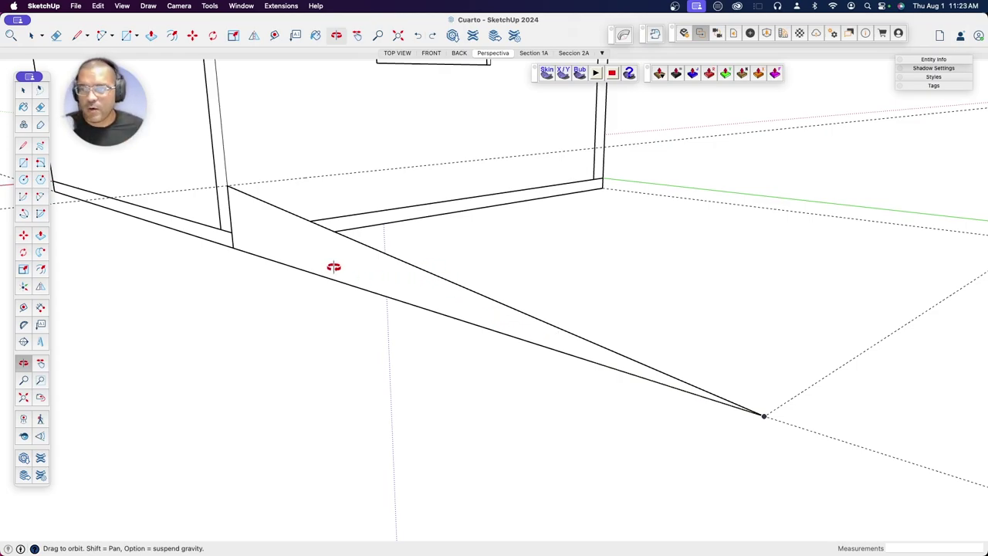
left_click(23, 91)
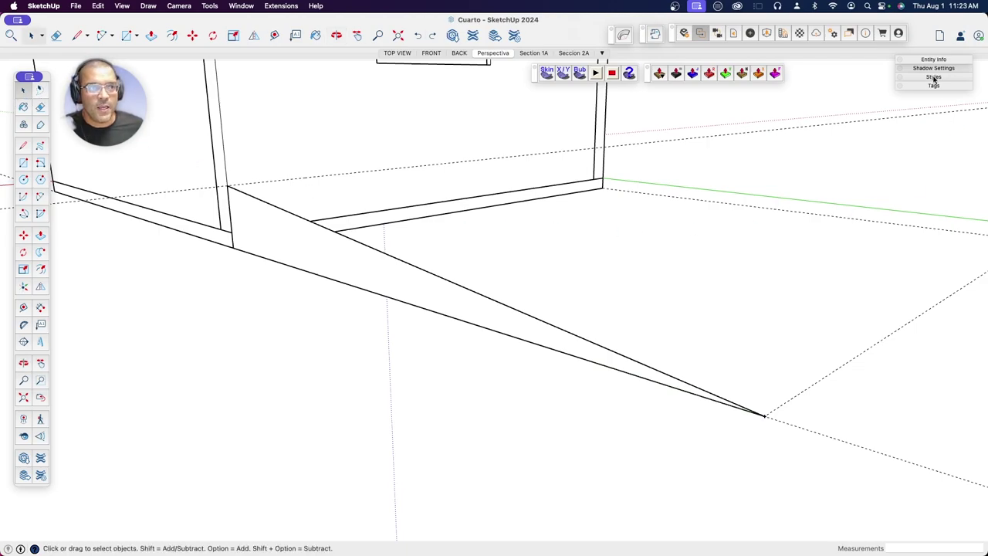
Step: Apply the Architectural Design Style, then orbit and zoom to view the room's base
left_click(934, 78)
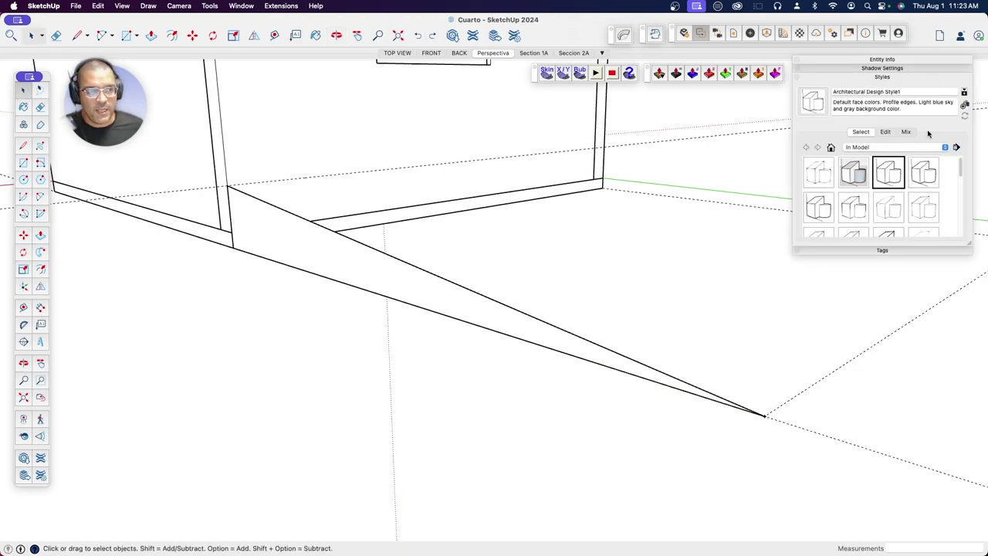
left_click(855, 176)
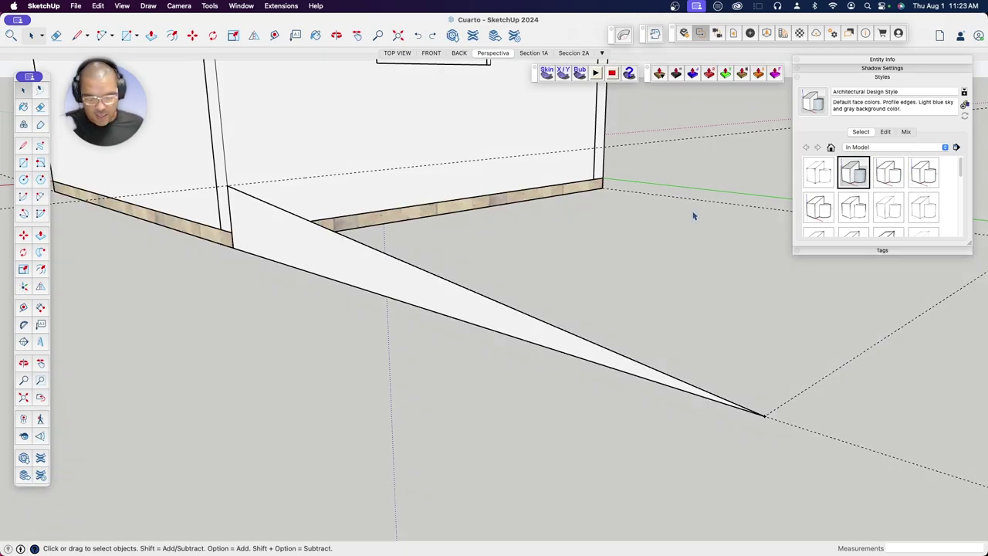
key("o")
mouse_move(693, 209)
left_mouse_down()
mouse_move(647, 269)
mouse_move(489, 194)
mouse_move(573, 347)
mouse_move(408, 364)
mouse_move(610, 355)
left_mouse_up()
scroll(647, 270, "down", 5)
scroll(556, 356, "up", 3)
scroll(557, 357, "up", 3)
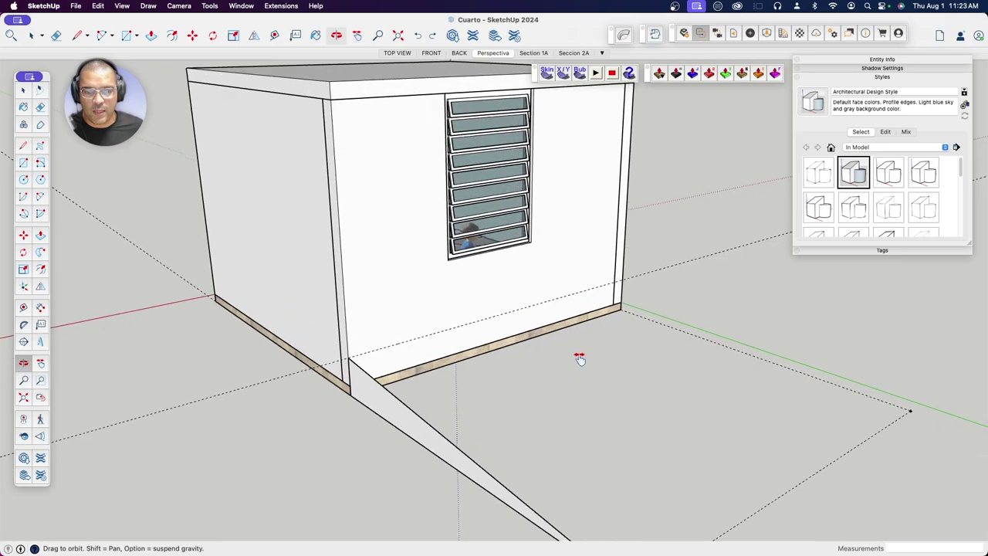
scroll(579, 357, "up", 3)
scroll(490, 296, "down", 1)
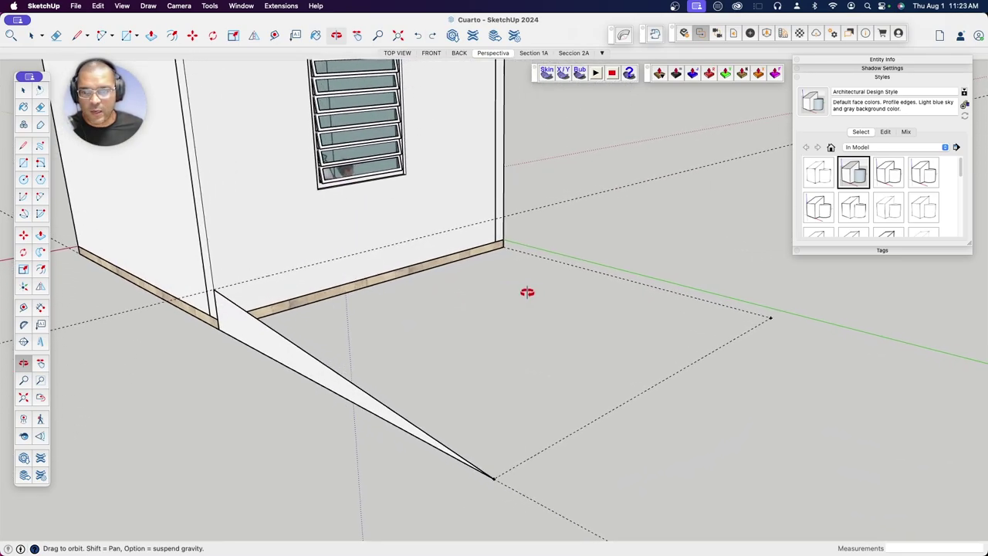
Step: Draw a triangle from the room's right wall corner to the far green-axis point and back
left_click(23, 146)
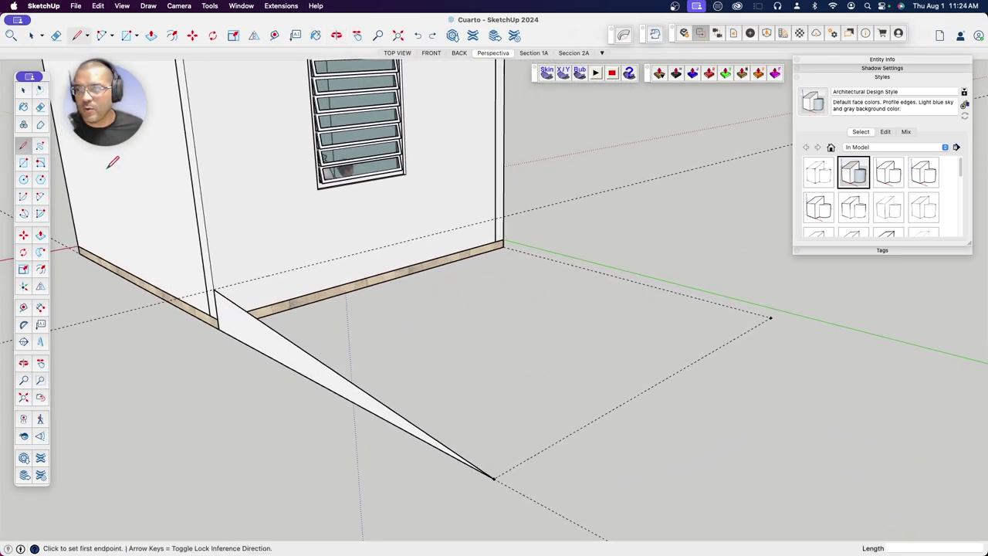
left_click(507, 215)
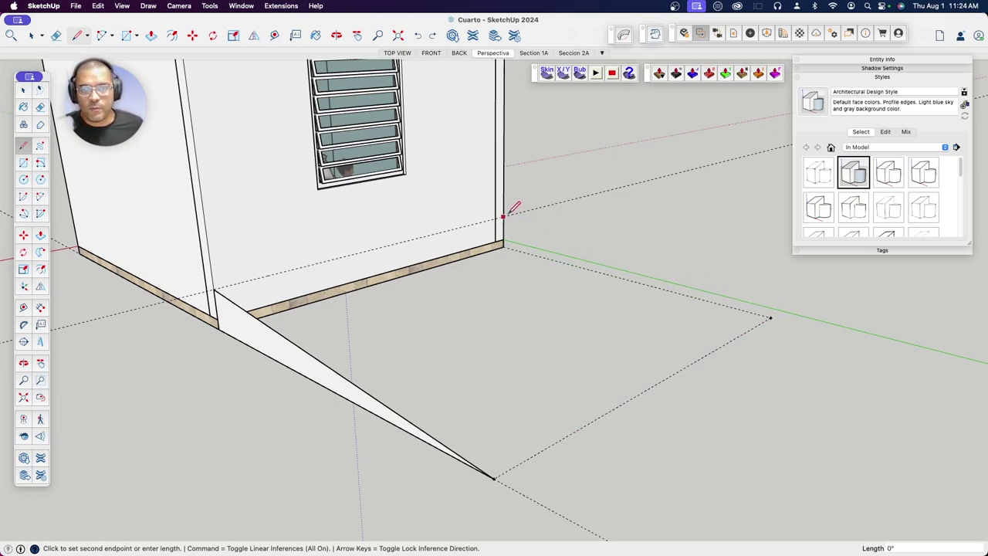
left_click(771, 316)
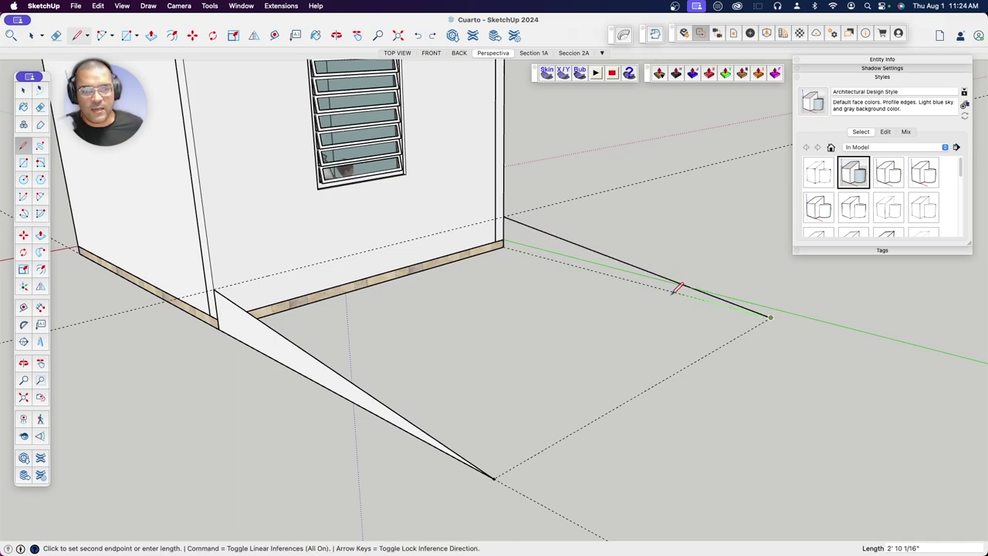
left_click(504, 246)
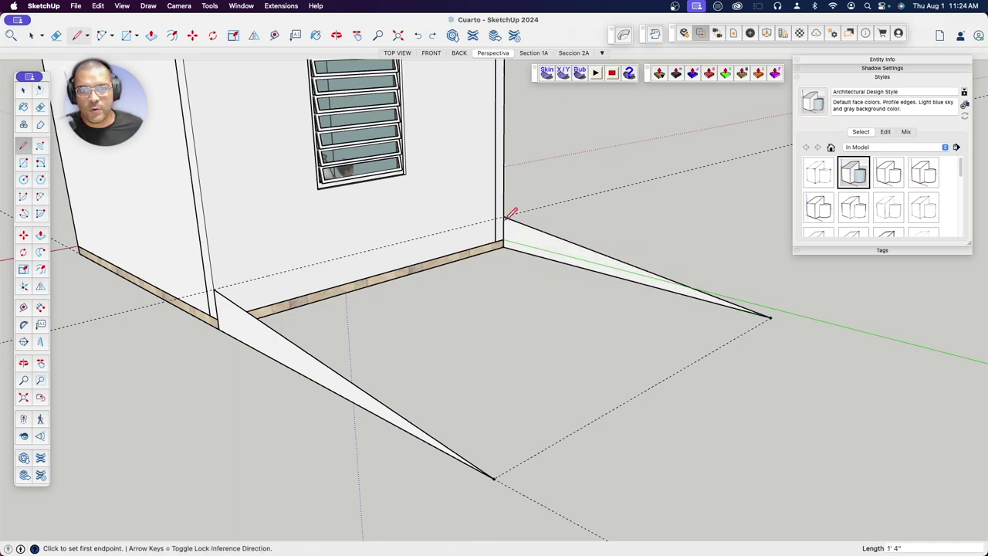
Step: Orbit to inspect the new triangle and collapse the Styles panel
key("o")
mouse_move(544, 229)
left_mouse_down()
mouse_move(236, 242)
mouse_move(315, 271)
mouse_move(692, 238)
mouse_move(327, 296)
mouse_move(364, 238)
mouse_move(387, 239)
mouse_move(424, 267)
mouse_move(572, 280)
mouse_move(611, 256)
mouse_move(601, 268)
left_mouse_up()
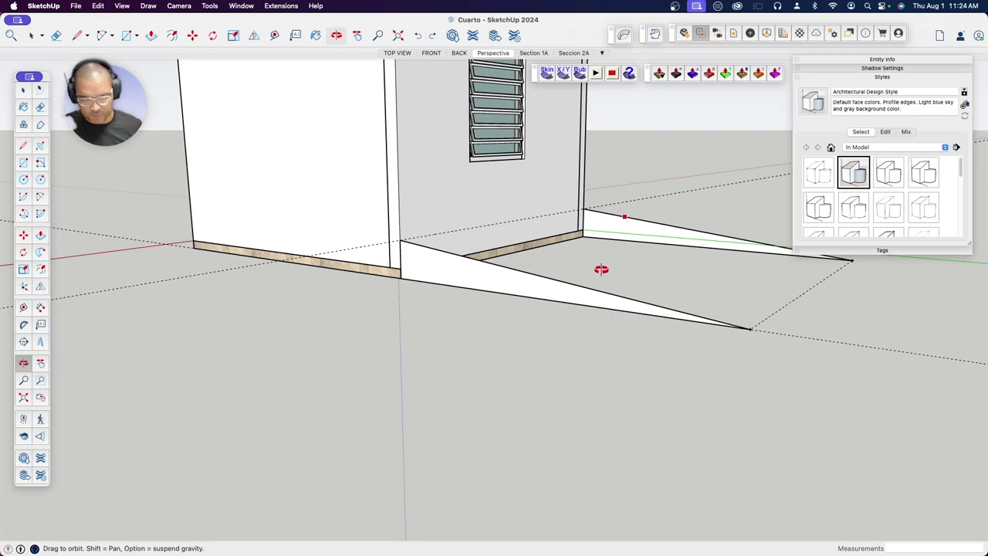
mouse_move(596, 258)
left_mouse_down()
mouse_move(609, 285)
mouse_move(561, 296)
mouse_move(559, 311)
left_mouse_up()
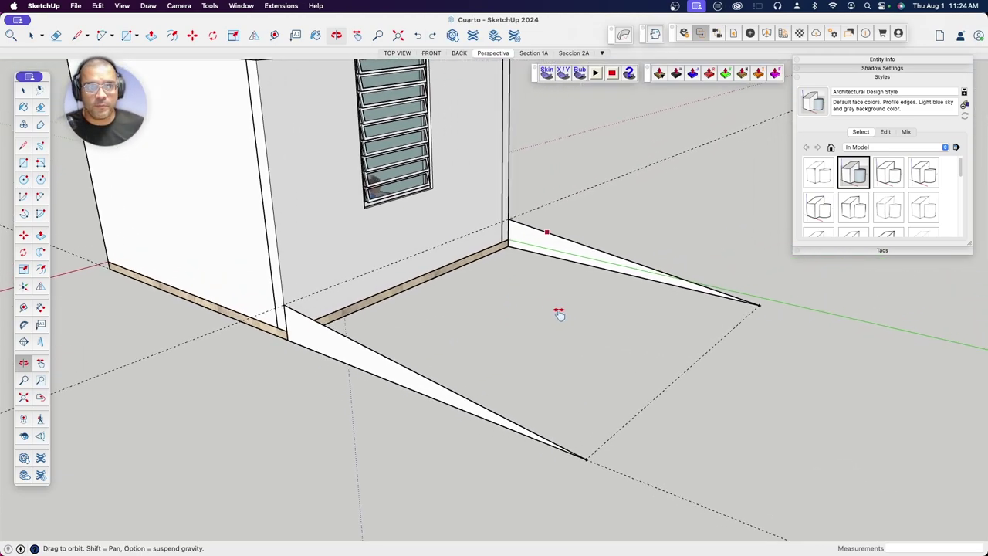
left_click(882, 78)
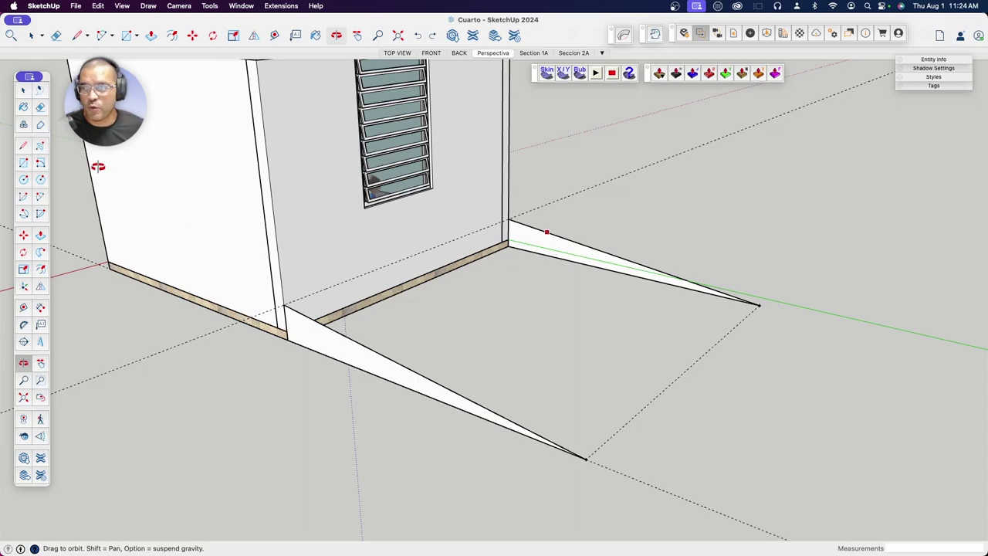
left_click(41, 199)
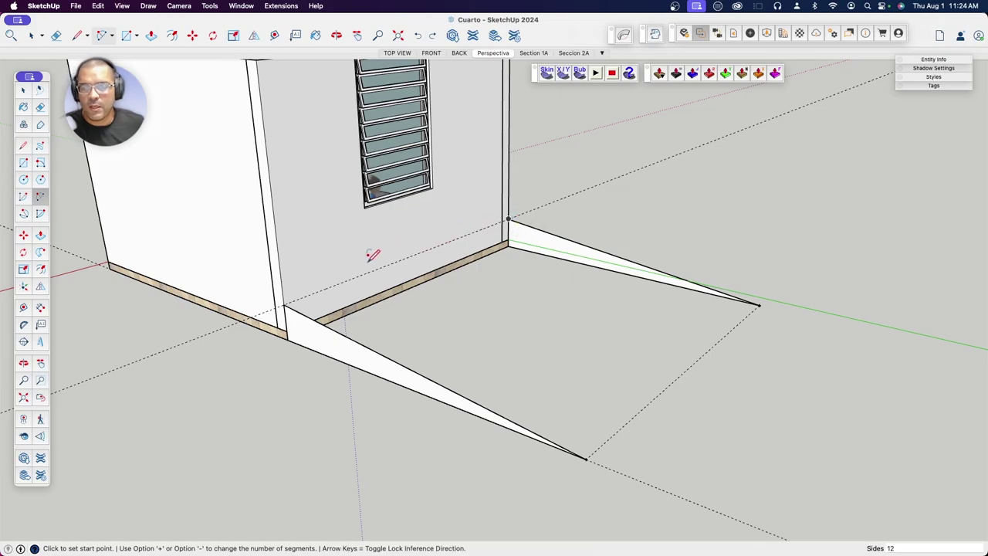
Step: Draw a 2 Point Arc between the two triangles' wall corners with a 10-inch bulge
left_click(284, 306)
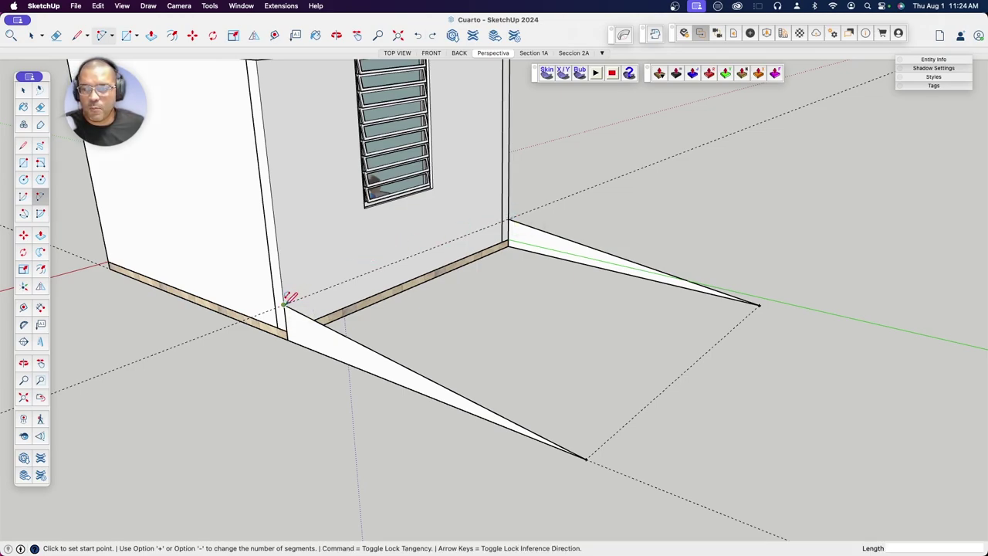
left_click(508, 220)
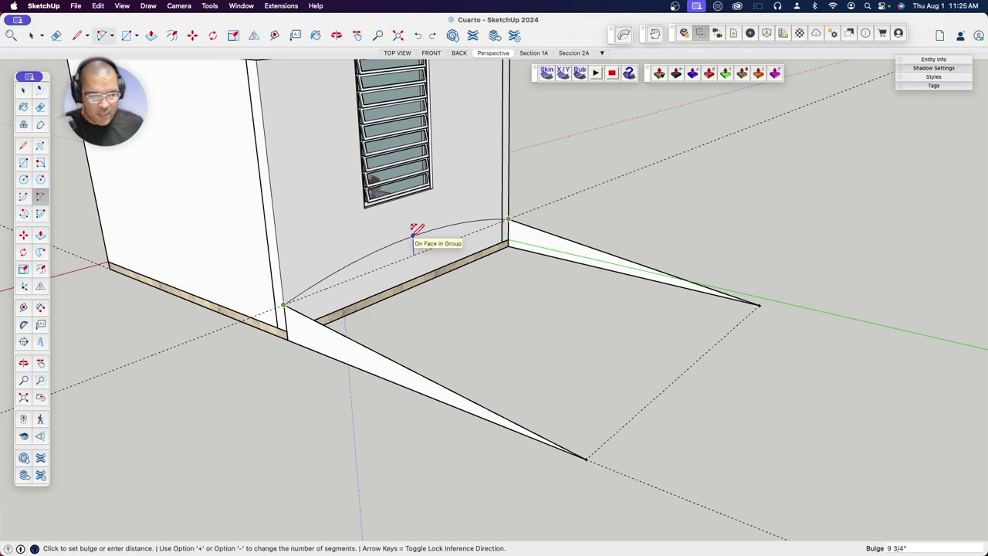
type("10")
key("Return")
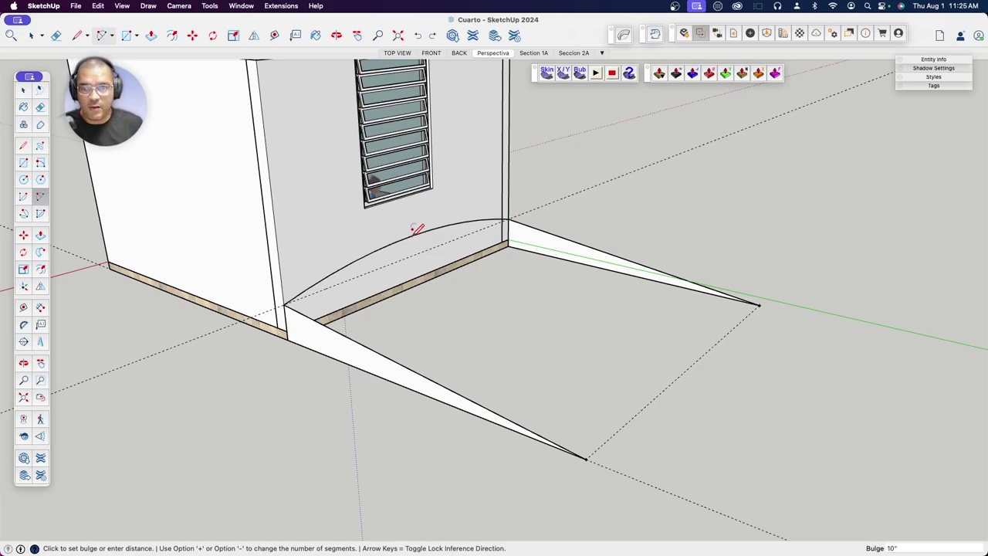
mouse_move(503, 243)
middle_mouse_down()
mouse_move(353, 213)
mouse_move(515, 247)
mouse_move(450, 241)
mouse_move(551, 249)
mouse_move(360, 260)
mouse_move(443, 260)
middle_mouse_up()
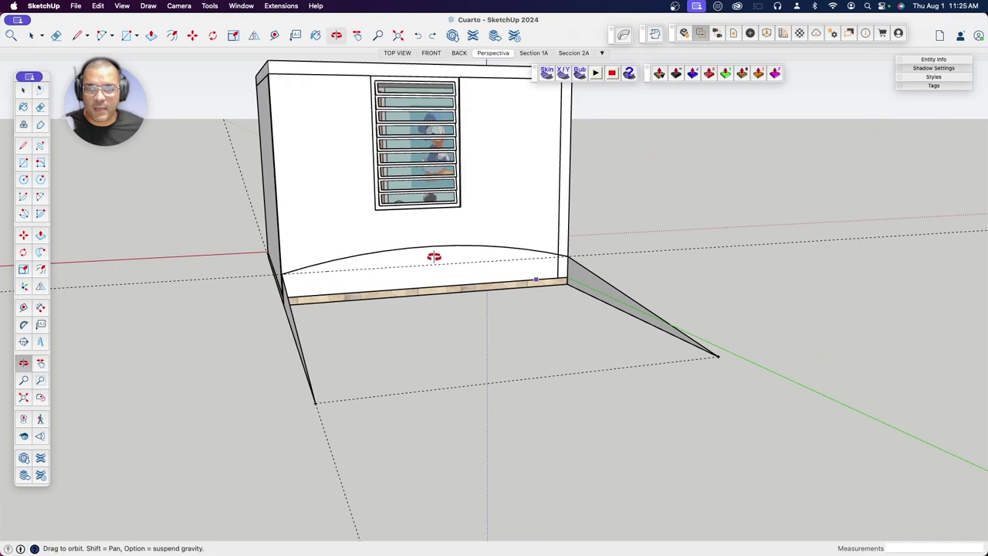
mouse_move(375, 249)
middle_mouse_down()
mouse_move(459, 288)
mouse_move(463, 280)
middle_mouse_up()
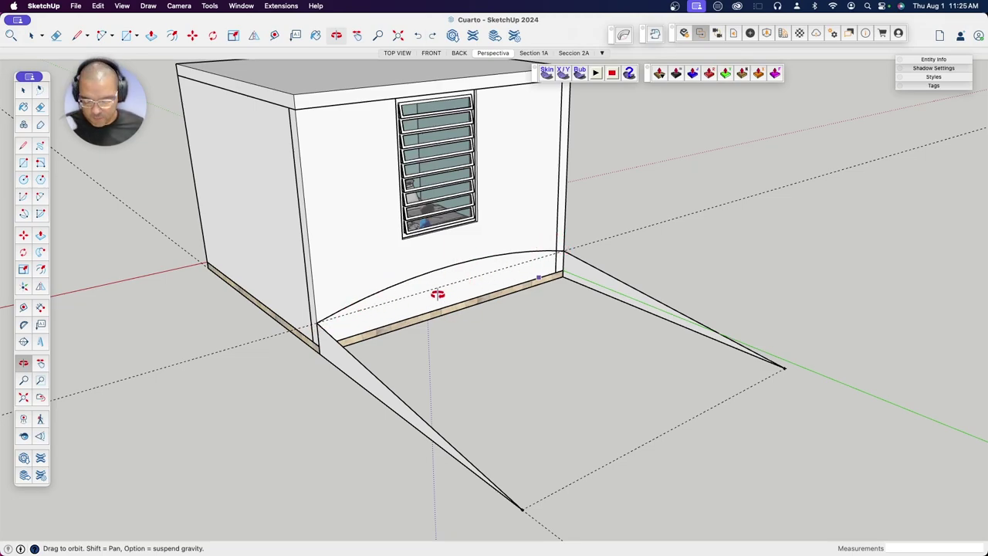
mouse_move(437, 294)
left_mouse_down("shift")
mouse_move(521, 293)
mouse_move(465, 284)
left_mouse_up("shift")
Step: Select and delete the dashed guide lines along the ramp's outer side
key("space")
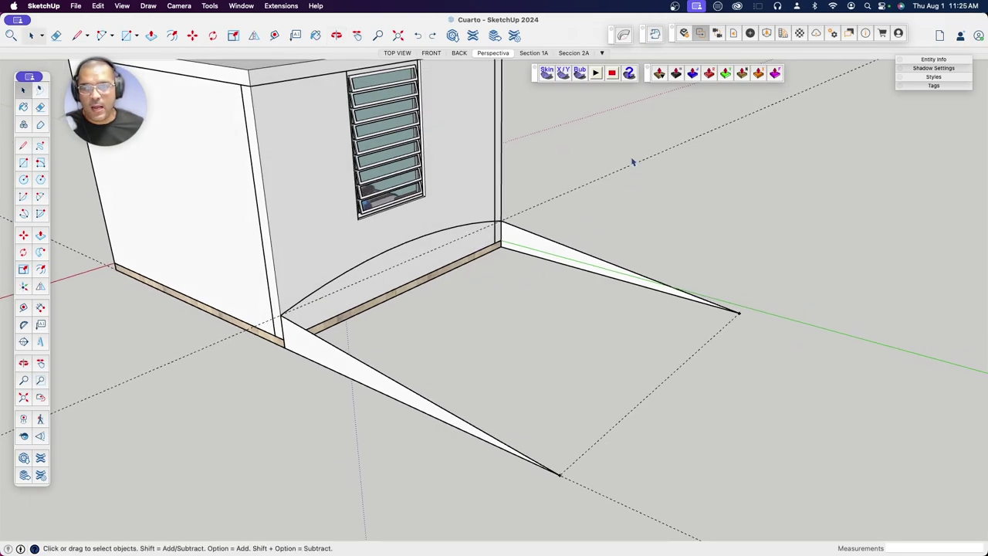
left_click(633, 163)
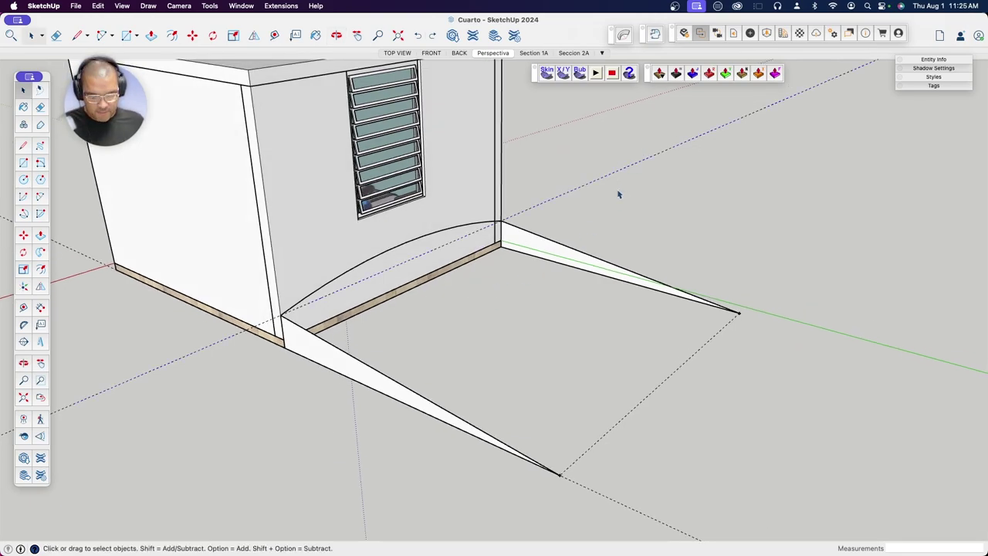
left_click(633, 408)
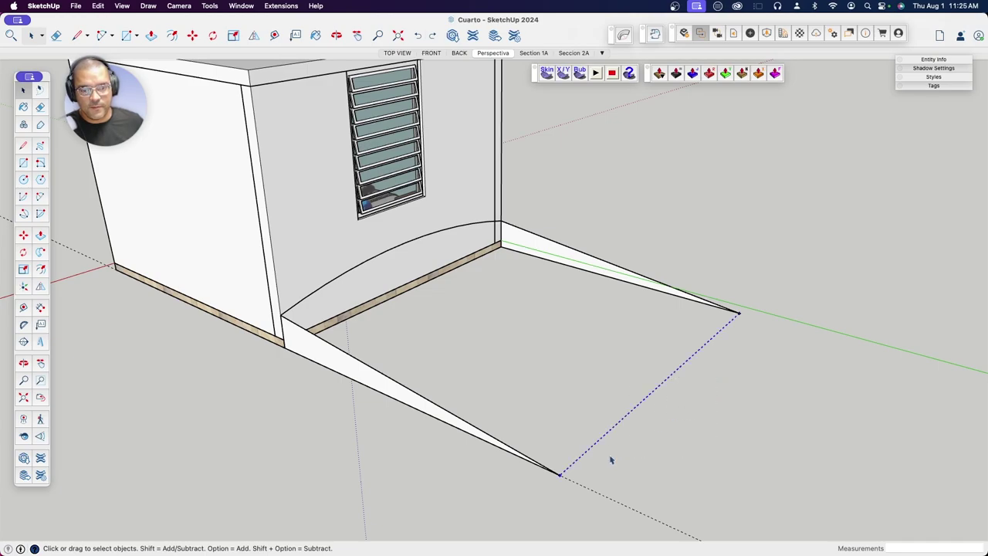
key("Delete")
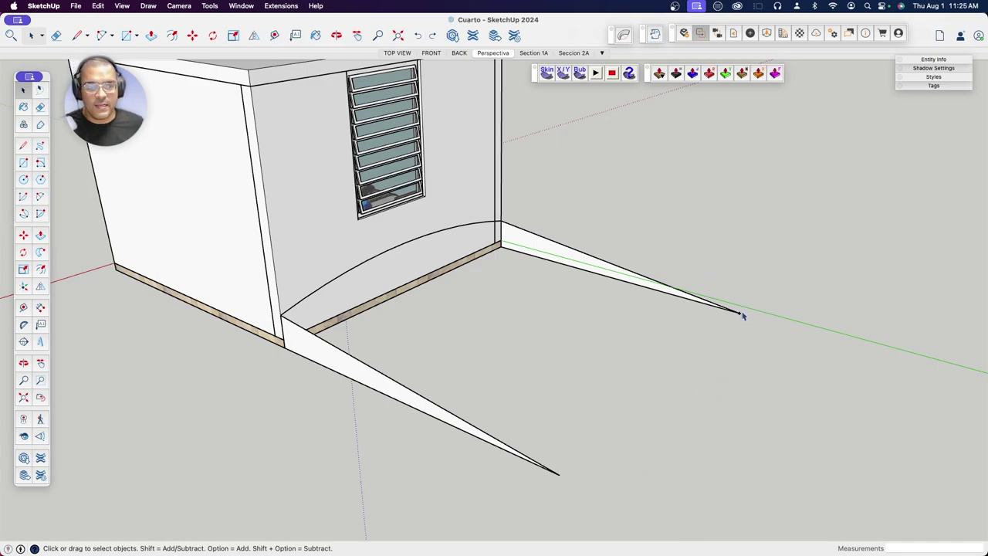
left_click(743, 315)
left_click(739, 346)
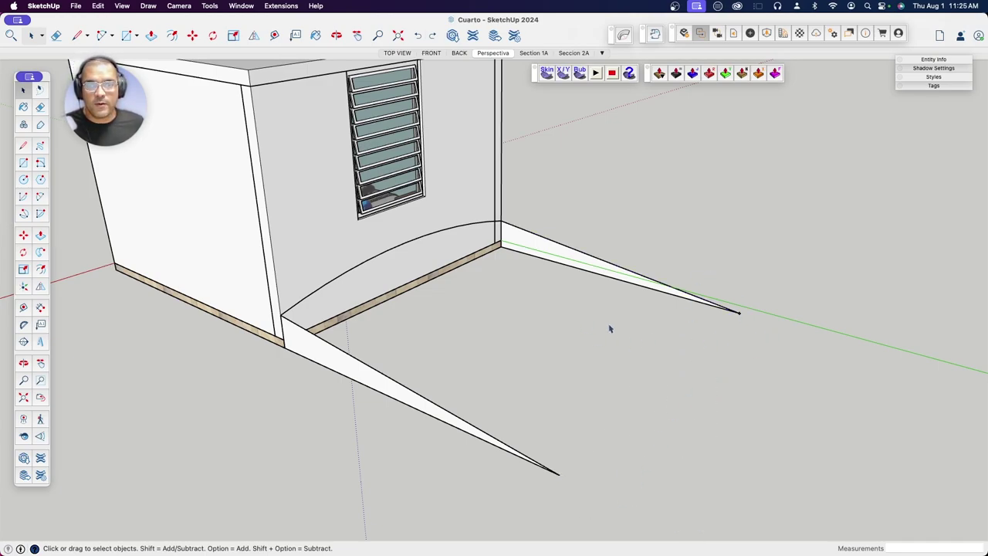
Step: Draw a straight edge joining the left and right triangle tips
left_click(24, 146)
left_click(559, 473)
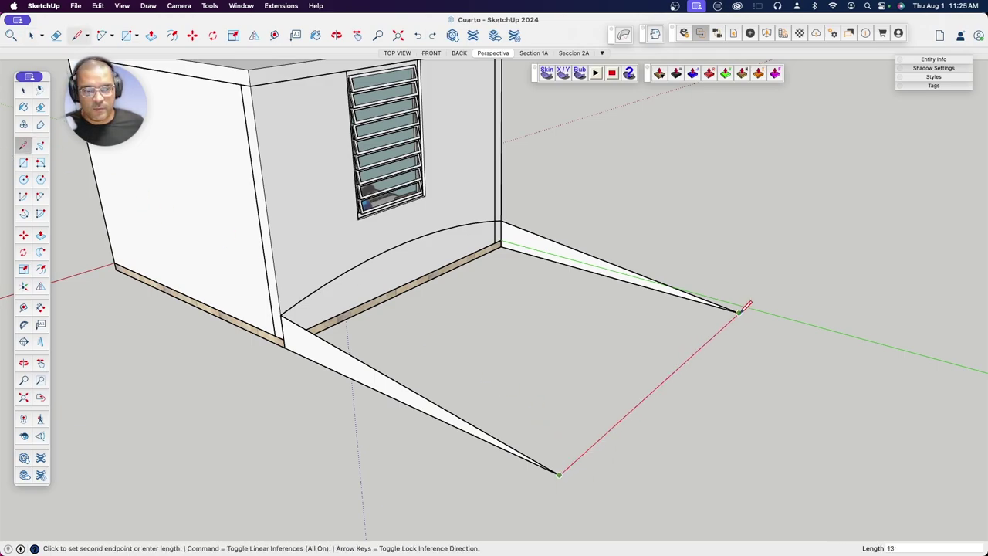
left_click(739, 312)
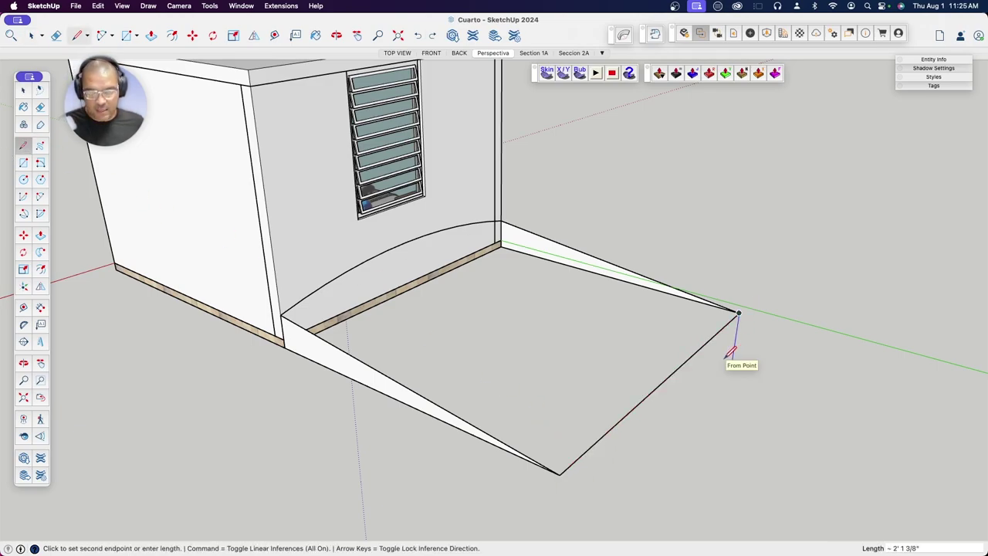
key("o")
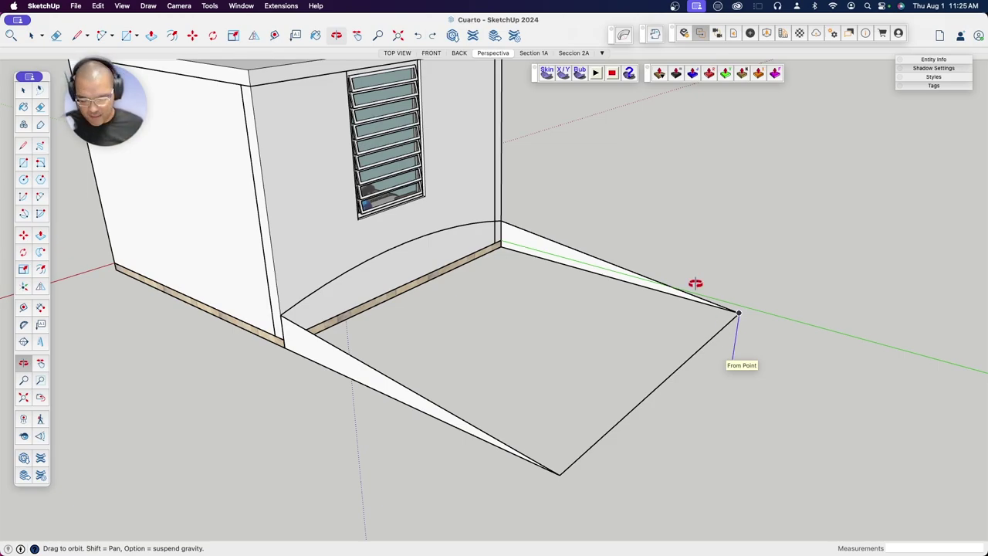
Step: Add the left floor edge so the wall arc and all ramp floor edges are selected
mouse_move(697, 285)
left_mouse_down()
mouse_move(640, 262)
mouse_move(684, 264)
mouse_move(573, 245)
mouse_move(376, 165)
mouse_move(458, 159)
mouse_move(630, 207)
mouse_move(687, 238)
mouse_move(576, 289)
mouse_move(580, 301)
left_mouse_up()
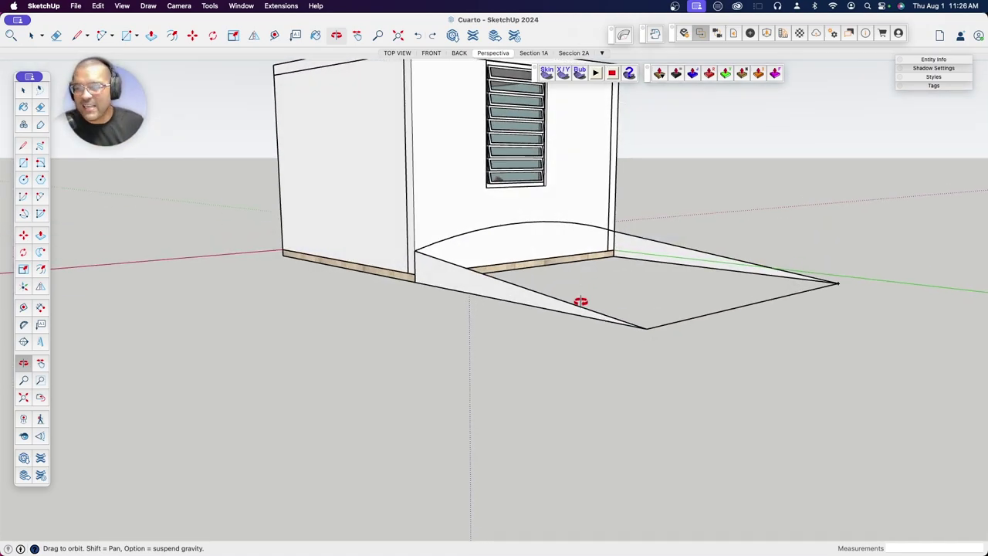
mouse_move(642, 284)
left_mouse_down()
mouse_move(640, 317)
mouse_move(624, 307)
mouse_move(507, 330)
left_mouse_up()
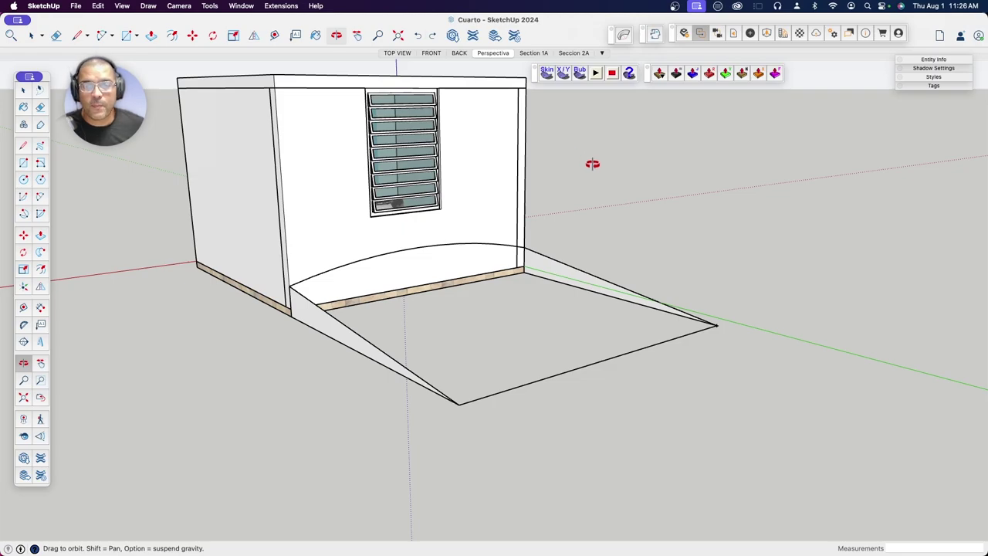
left_click_drag(595, 167, 599, 181)
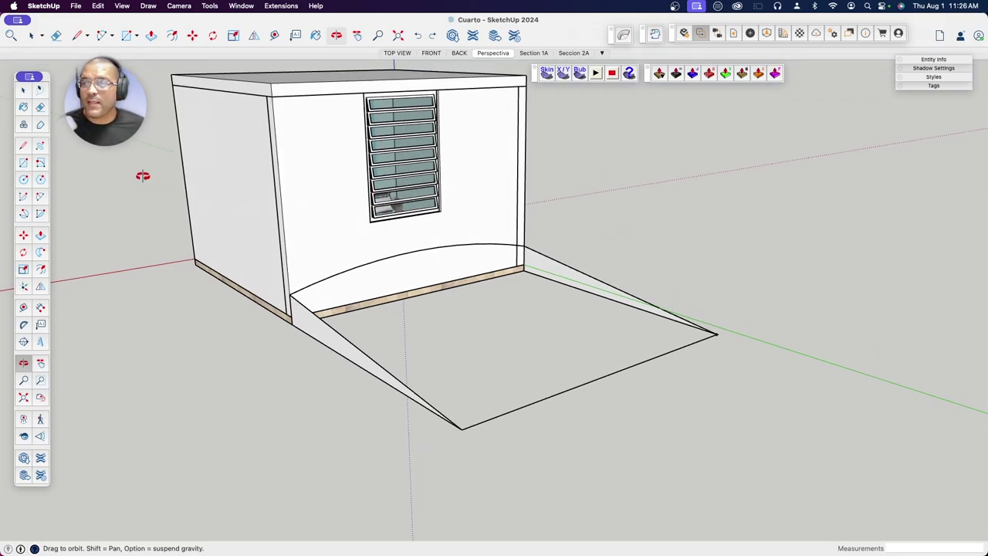
left_click(23, 91)
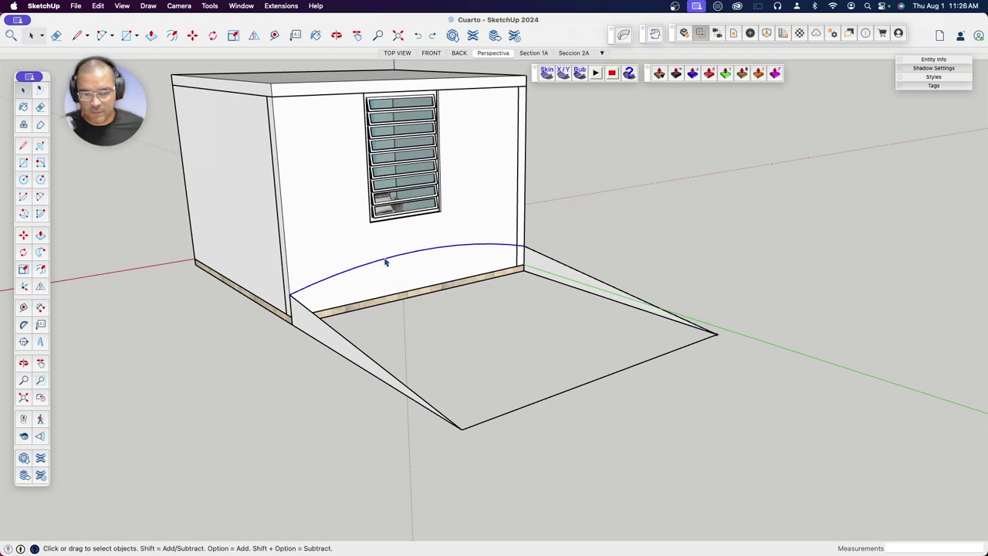
scroll(386, 263, "up", 3)
scroll(386, 262, "up", 3)
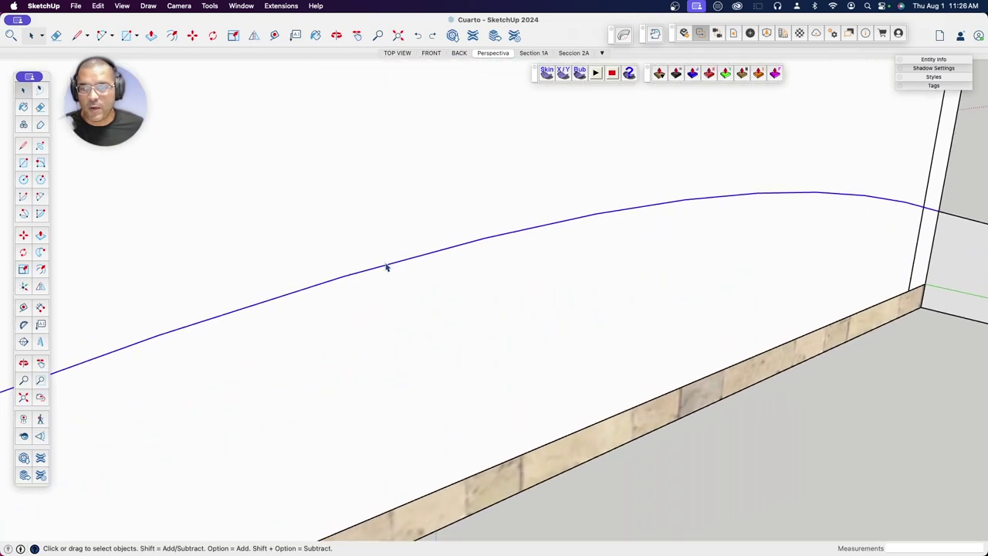
scroll(392, 266, "down", 3)
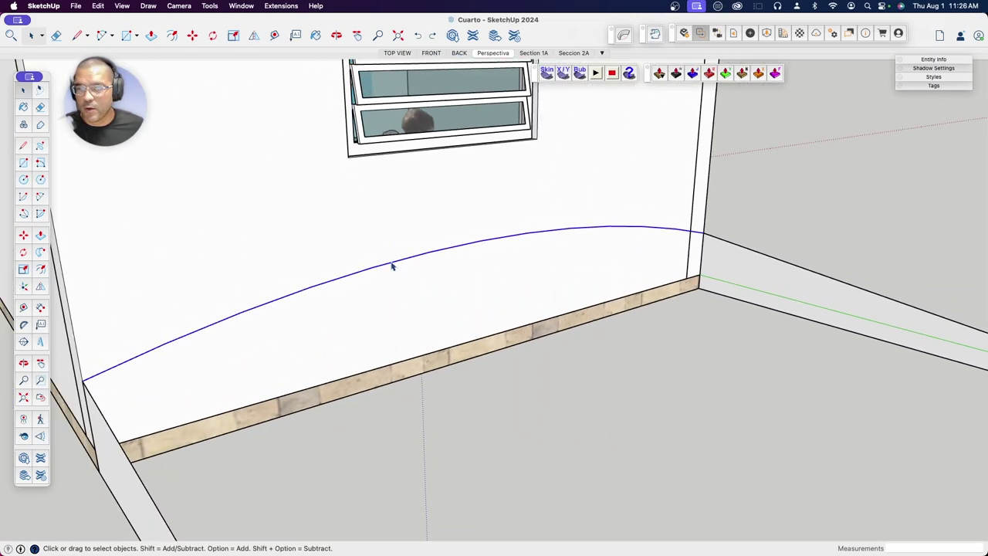
scroll(391, 265, "down", 2)
scroll(391, 266, "down", 3)
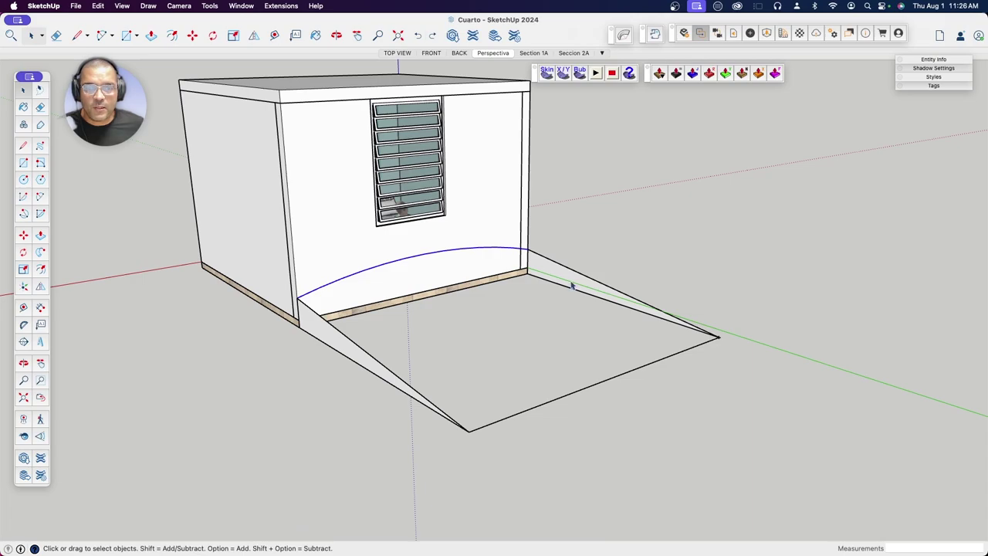
scroll(570, 284, "up", 3)
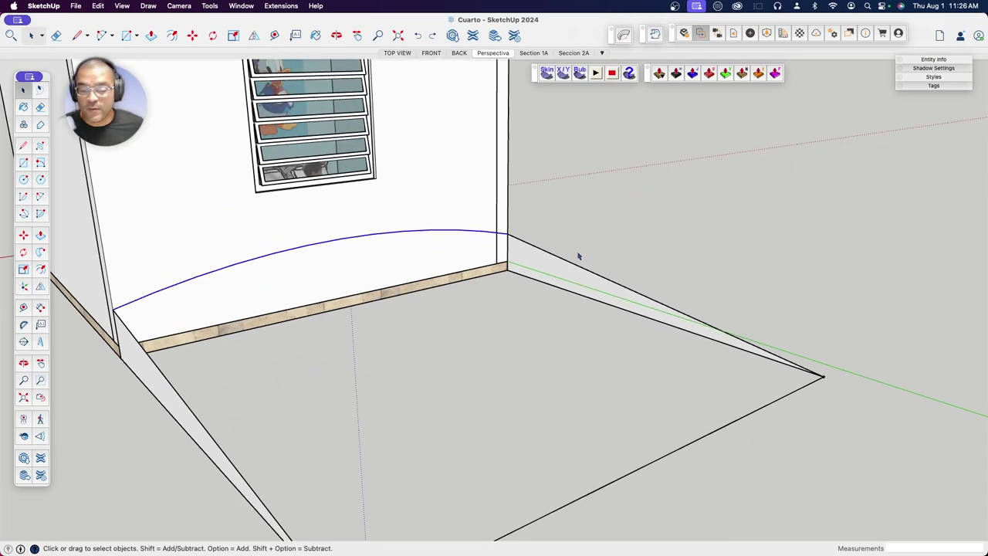
scroll(567, 264, "down", 1)
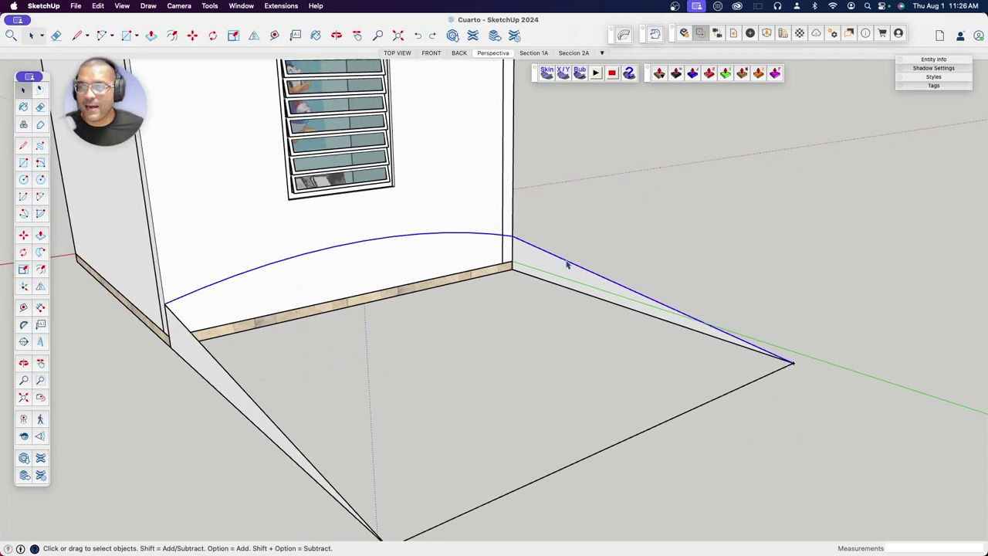
scroll(568, 265, "down", 1)
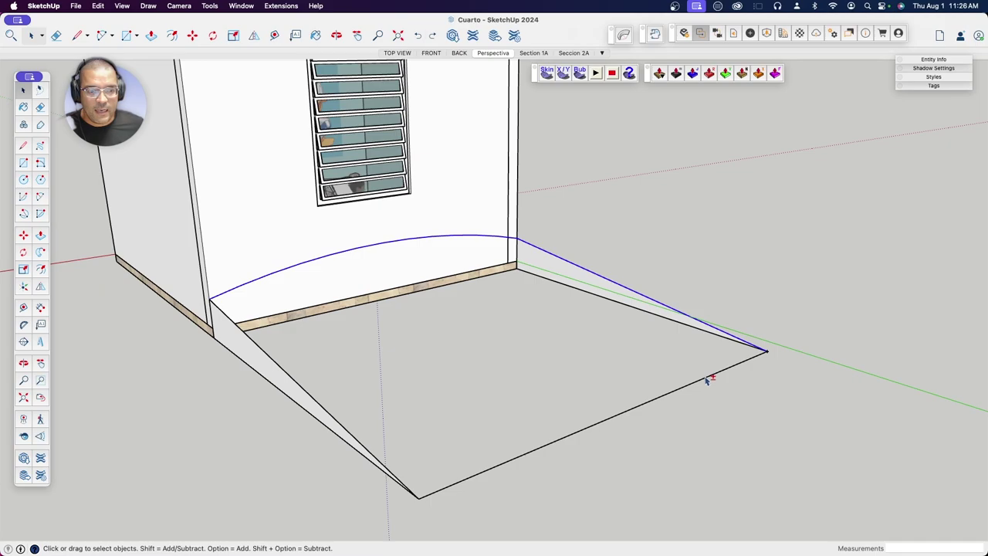
left_click(269, 356, "shift")
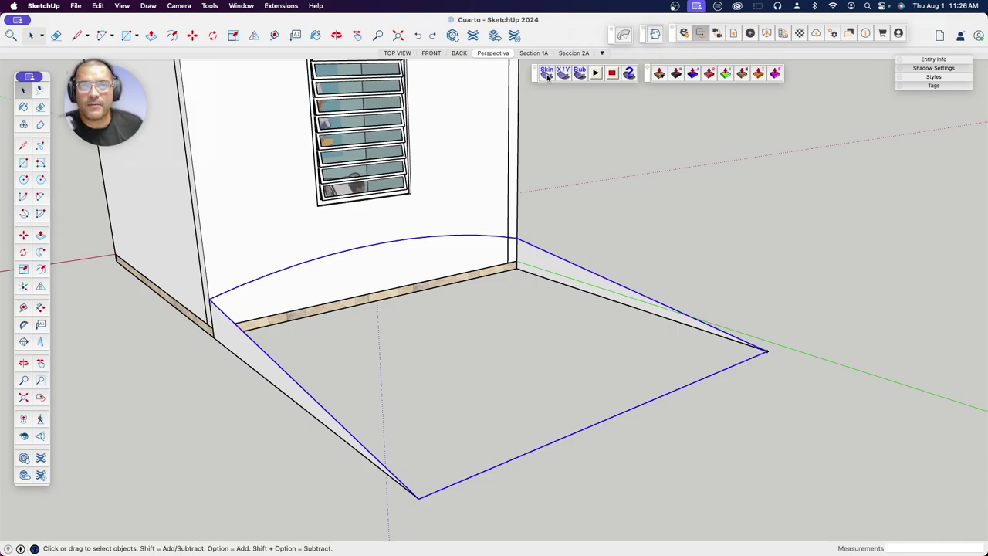
Step: Skin the selected ramp boundary with a 20-division grid and generate the curved surface
left_click(547, 74)
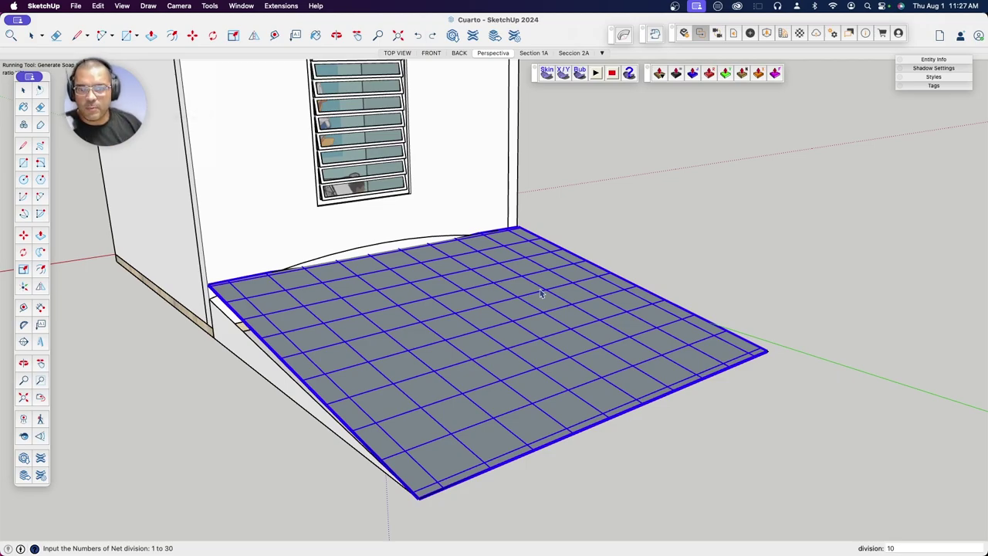
scroll(541, 294, "up", 1)
scroll(400, 293, "down", 1)
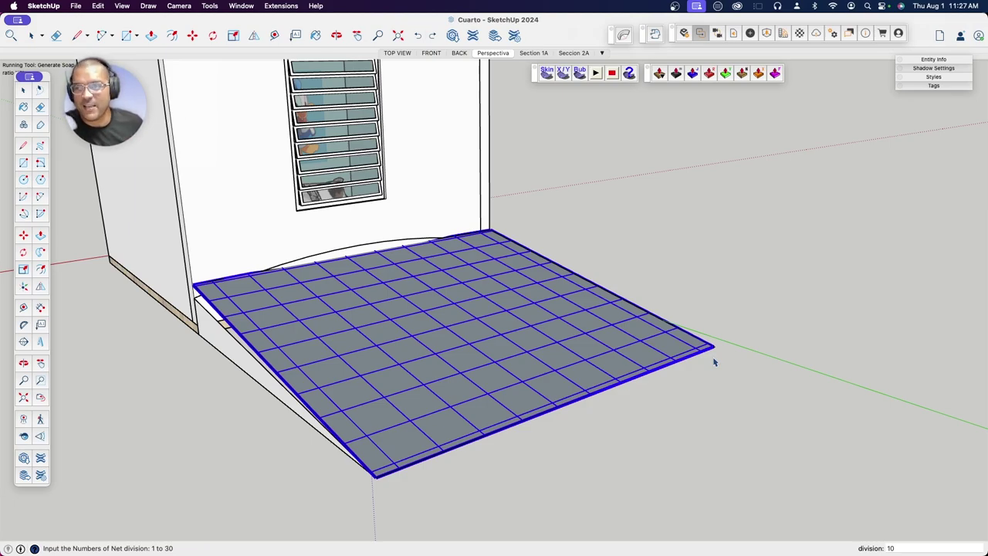
left_click(875, 547)
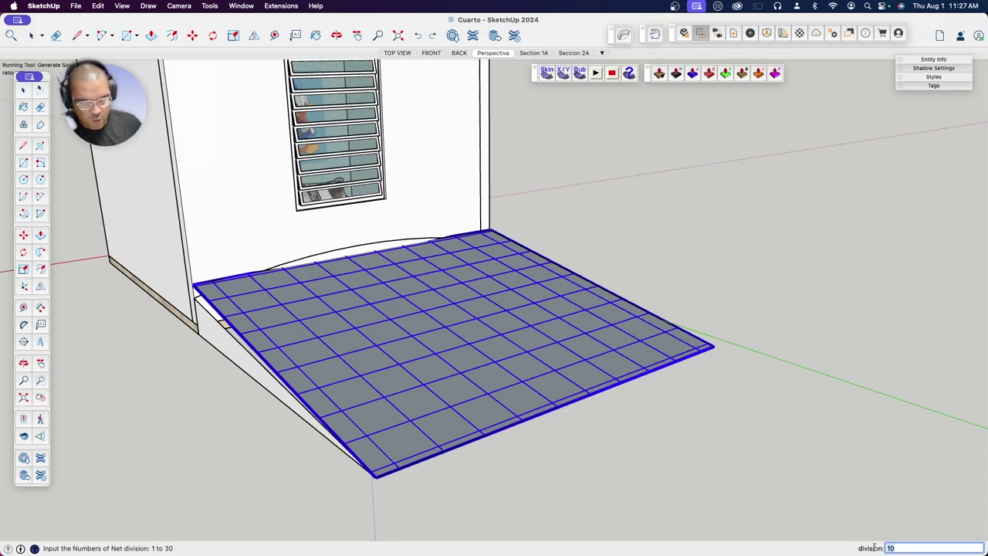
type("2")
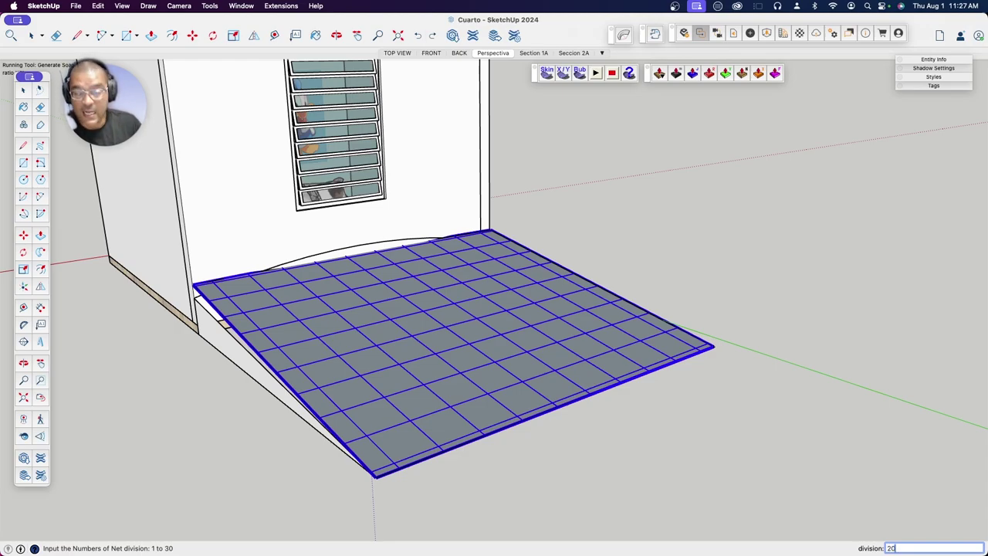
key("Return")
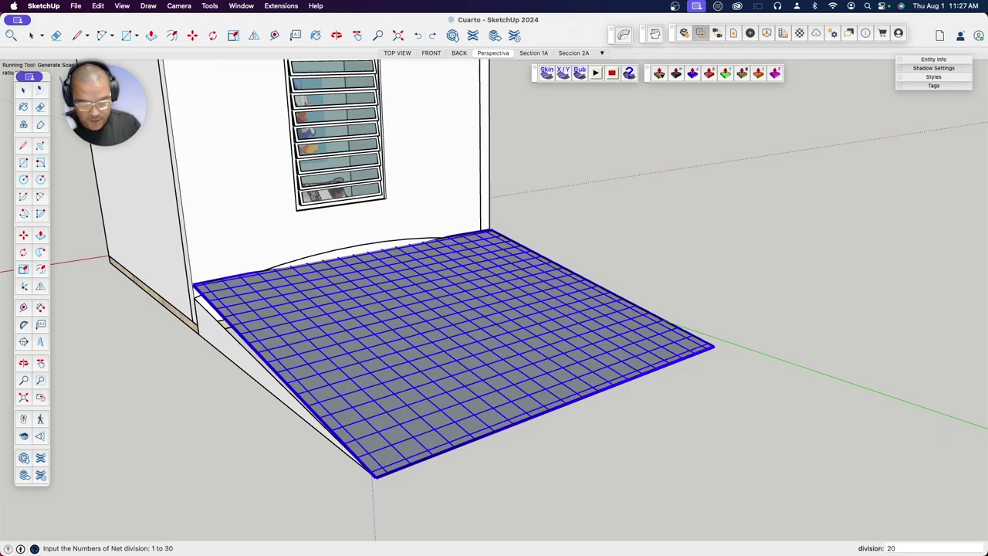
key("Return")
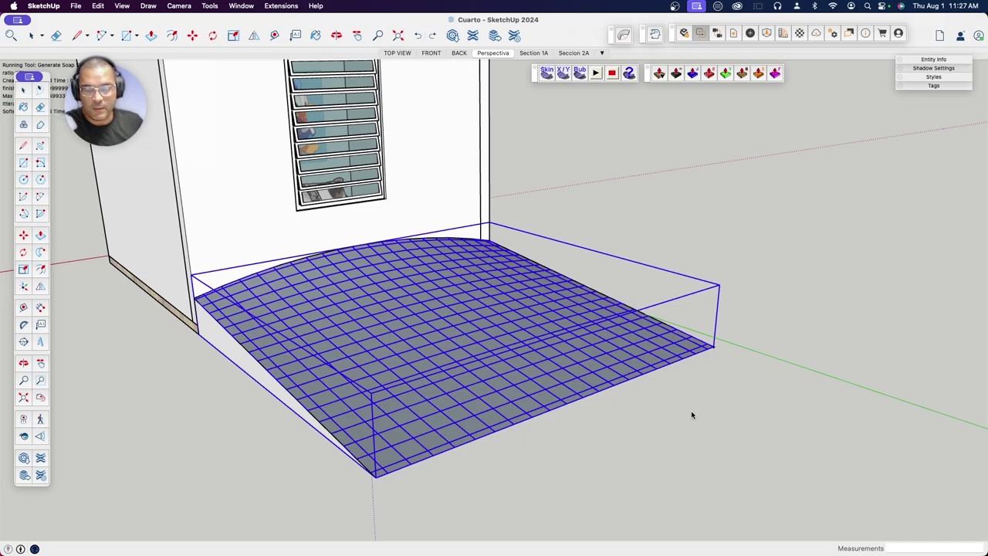
mouse_move(692, 417)
middle_mouse_down()
mouse_move(806, 300)
mouse_move(701, 375)
mouse_move(515, 333)
mouse_move(481, 335)
mouse_move(670, 364)
mouse_move(792, 326)
mouse_move(818, 296)
mouse_move(676, 397)
mouse_move(563, 409)
mouse_move(503, 347)
mouse_move(404, 313)
mouse_move(494, 370)
mouse_move(640, 393)
middle_mouse_up()
mouse_move(414, 386)
left_mouse_down()
mouse_move(649, 355)
mouse_move(474, 399)
mouse_move(556, 386)
left_mouse_up()
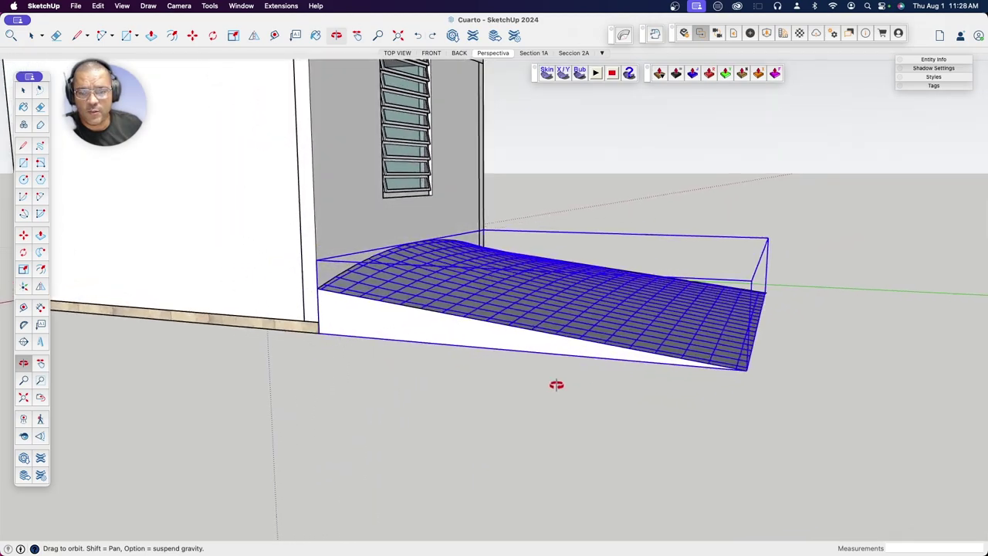
left_click_drag(737, 400, 329, 412)
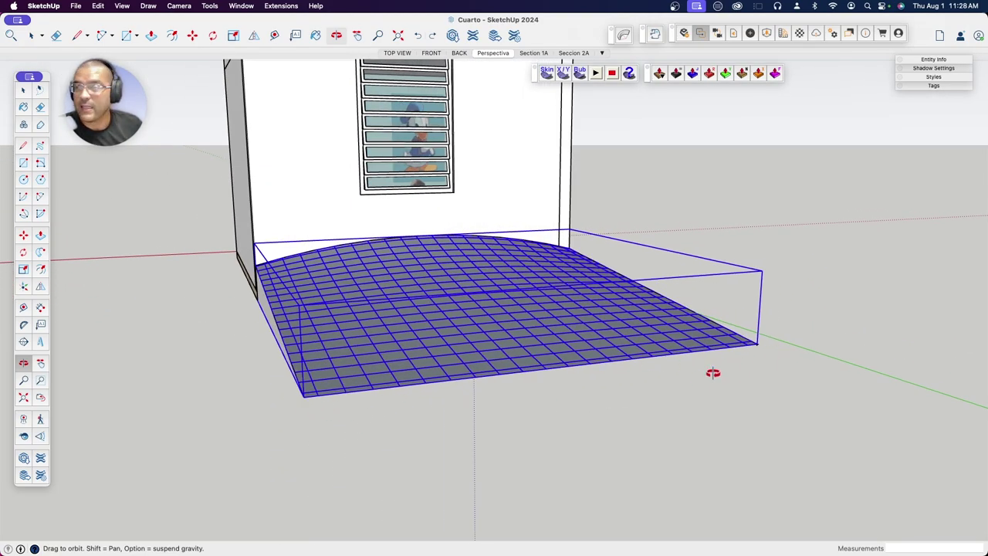
mouse_move(712, 370)
left_mouse_down()
mouse_move(468, 410)
mouse_move(483, 388)
left_mouse_up()
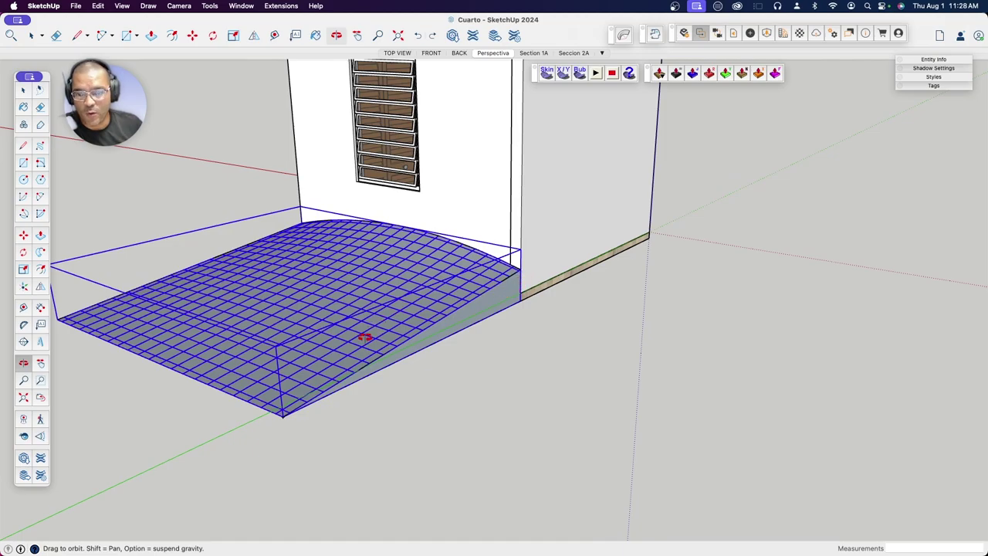
mouse_move(431, 424)
left_mouse_down()
mouse_move(497, 443)
mouse_move(672, 435)
mouse_move(687, 368)
mouse_move(569, 349)
mouse_move(441, 355)
mouse_move(484, 406)
mouse_move(634, 422)
mouse_move(652, 408)
mouse_move(644, 428)
mouse_move(657, 439)
left_mouse_up()
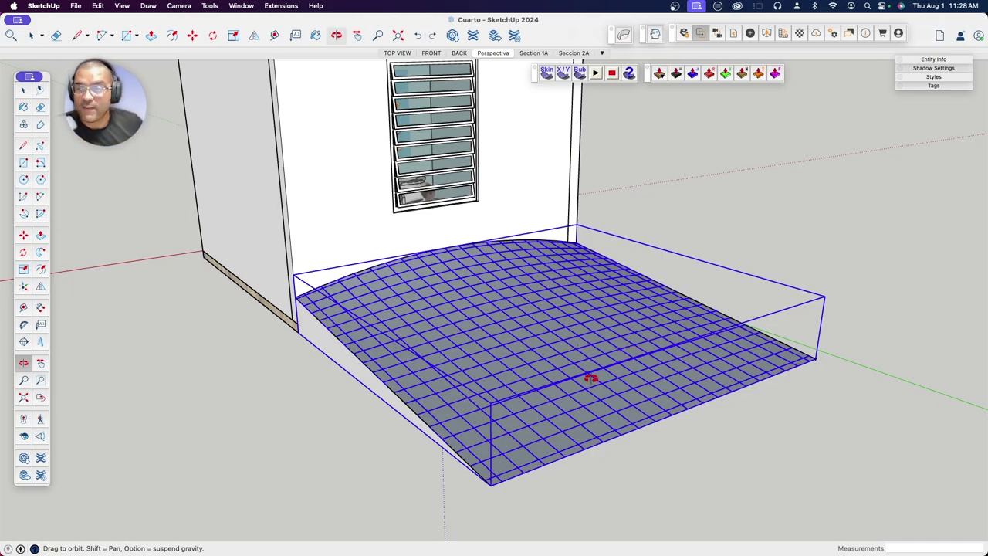
mouse_move(612, 421)
left_mouse_down()
mouse_move(603, 252)
mouse_move(618, 181)
mouse_move(588, 410)
mouse_move(613, 458)
mouse_move(754, 404)
mouse_move(594, 197)
left_mouse_up()
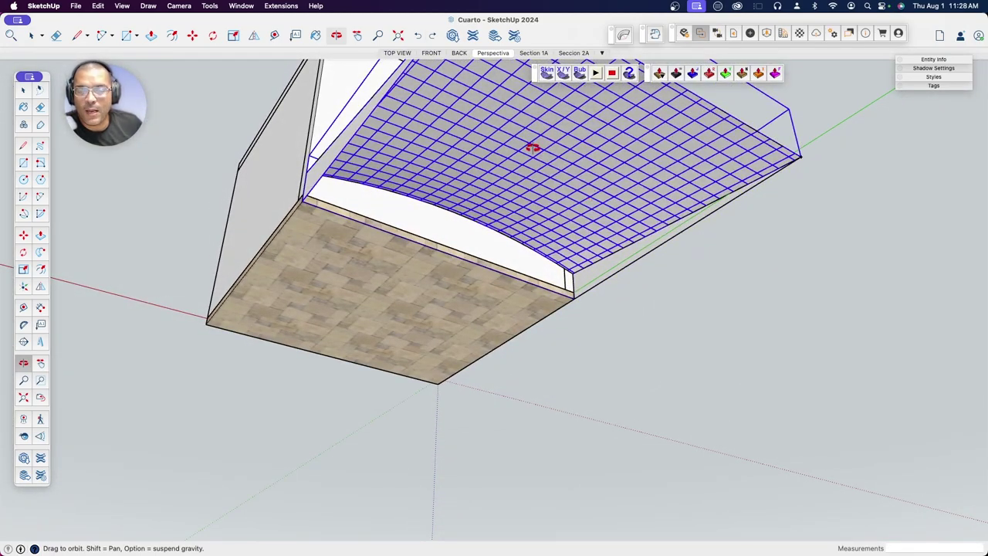
left_click_drag(524, 157, 532, 408)
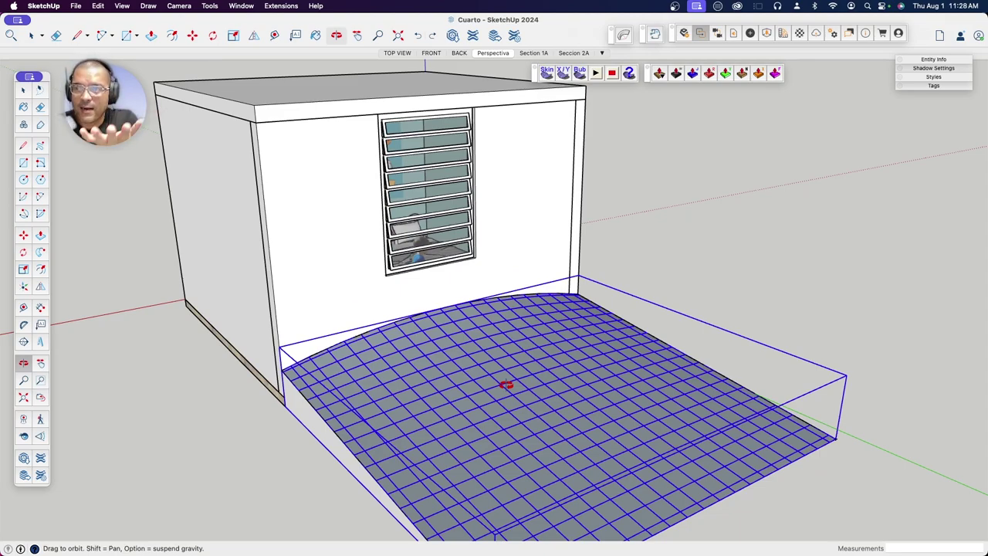
mouse_move(500, 400)
left_mouse_down()
mouse_move(589, 378)
mouse_move(503, 294)
left_mouse_up()
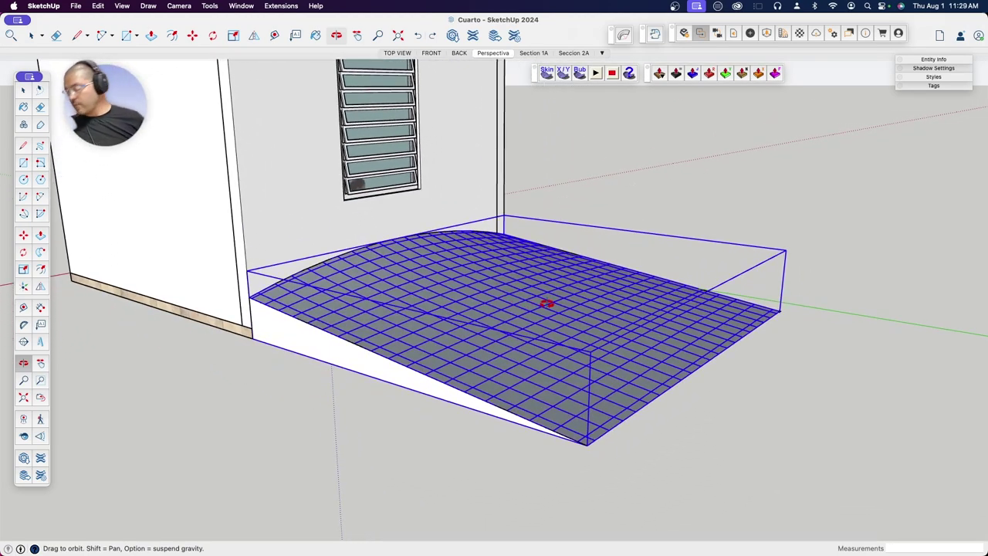
left_click_drag(548, 296, 533, 316)
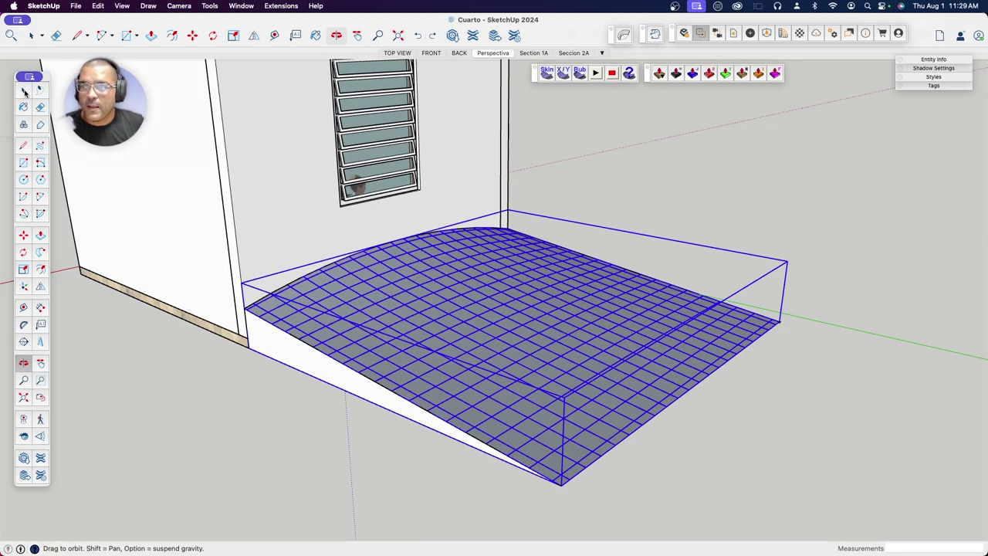
left_click(24, 91)
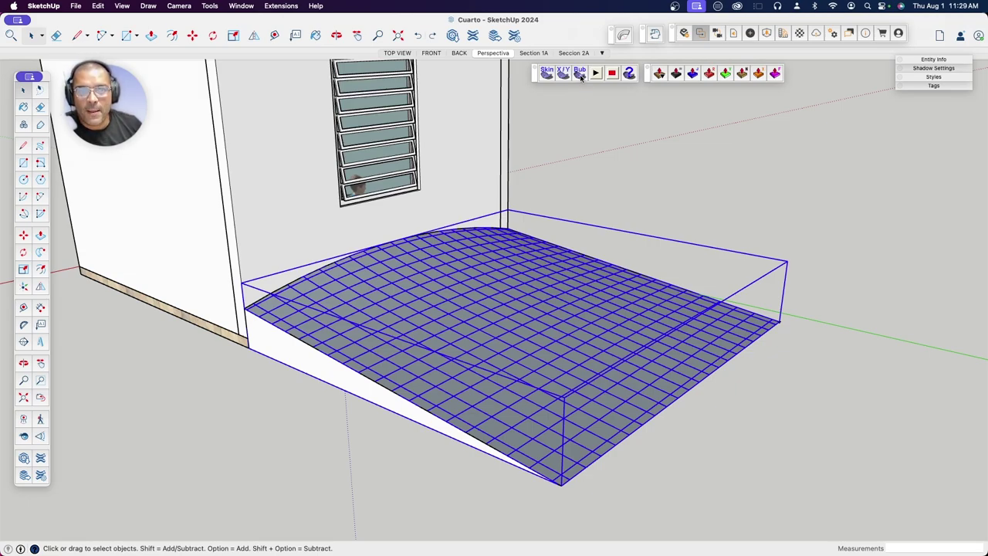
Step: Run Soap Bubble on the ramp grid with pressure 15, then orbit to check the shape
left_click(581, 74)
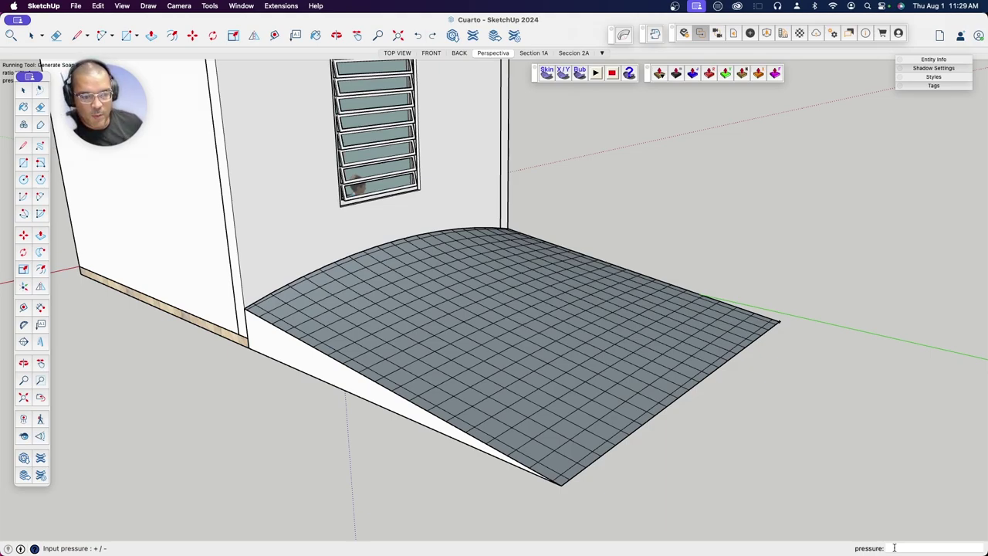
left_click(894, 548)
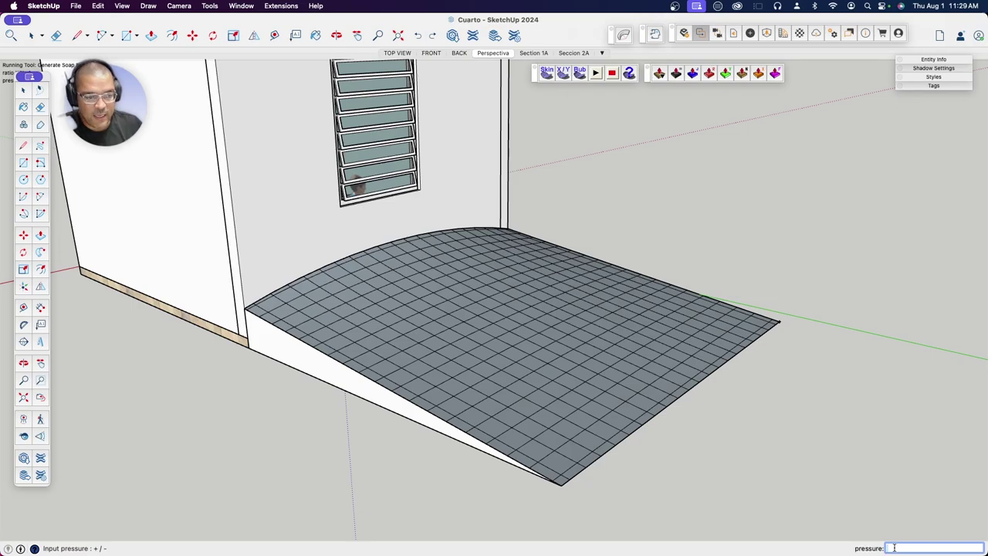
type("15")
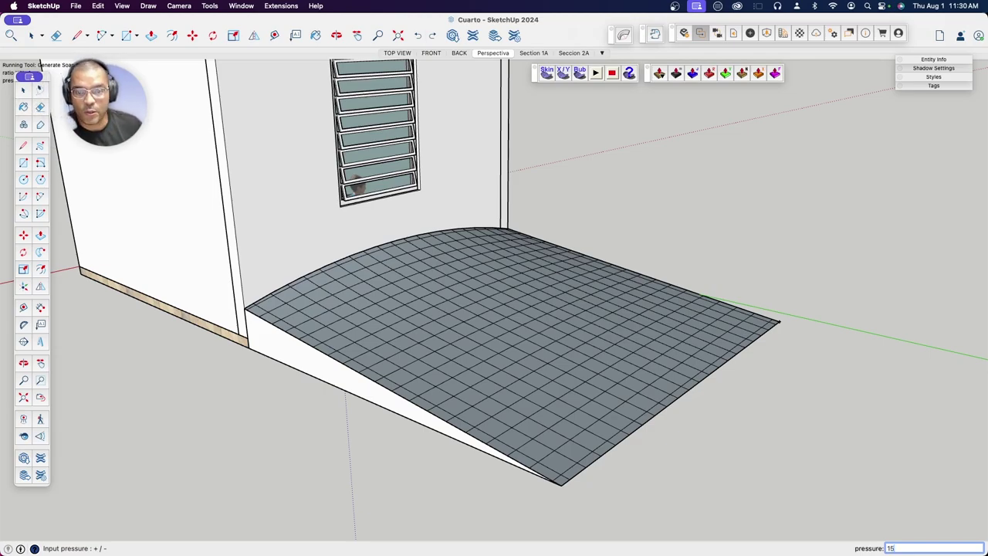
key("Return")
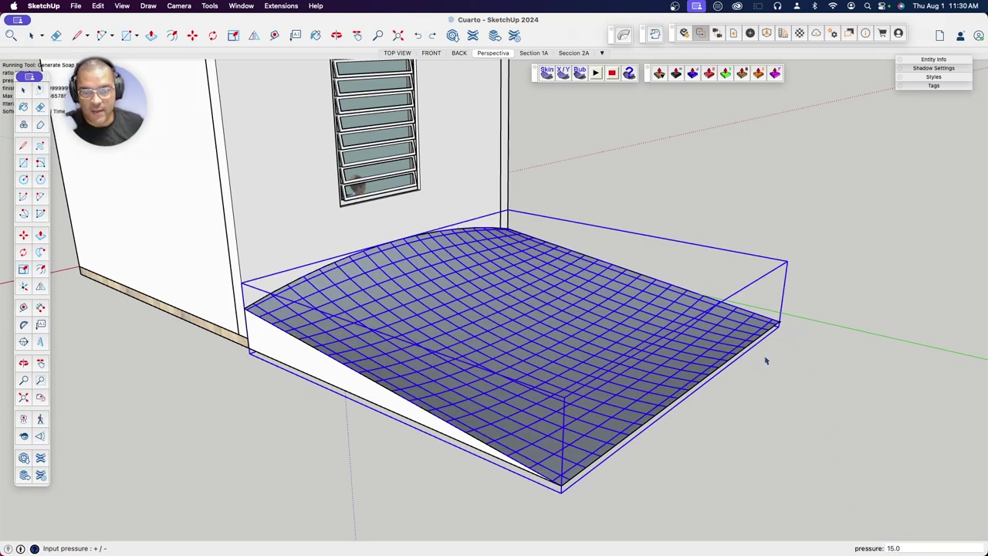
key("o")
mouse_move(690, 317)
left_mouse_down()
mouse_move(623, 223)
mouse_move(600, 224)
mouse_move(564, 199)
mouse_move(518, 269)
mouse_move(536, 286)
mouse_move(641, 221)
mouse_move(658, 379)
mouse_move(655, 283)
mouse_move(832, 280)
mouse_move(607, 320)
mouse_move(607, 331)
mouse_move(643, 337)
left_mouse_up()
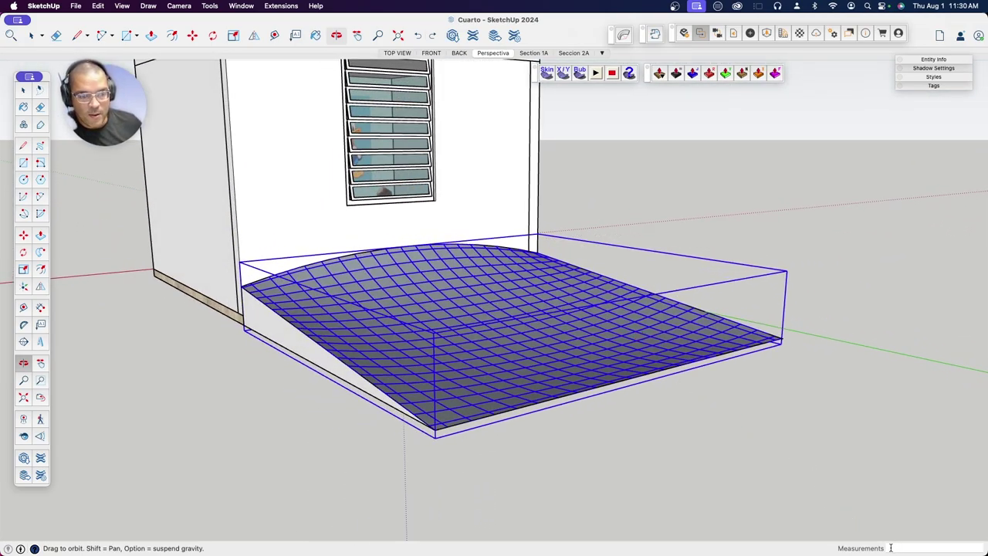
left_click_drag(524, 271, 562, 308)
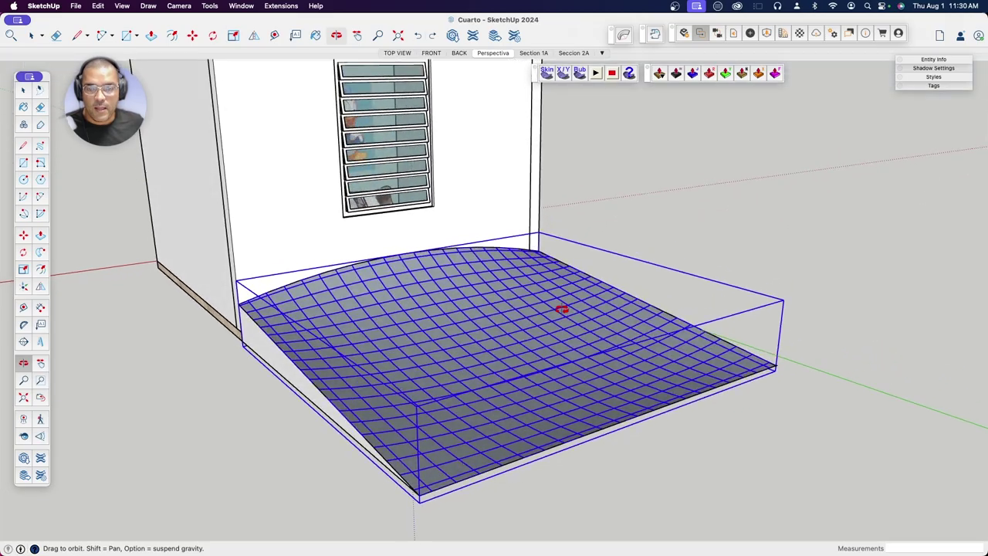
mouse_move(664, 281)
left_mouse_down()
mouse_move(532, 267)
mouse_move(430, 285)
mouse_move(677, 267)
mouse_move(474, 331)
mouse_move(505, 177)
mouse_move(653, 261)
mouse_move(569, 280)
left_mouse_up()
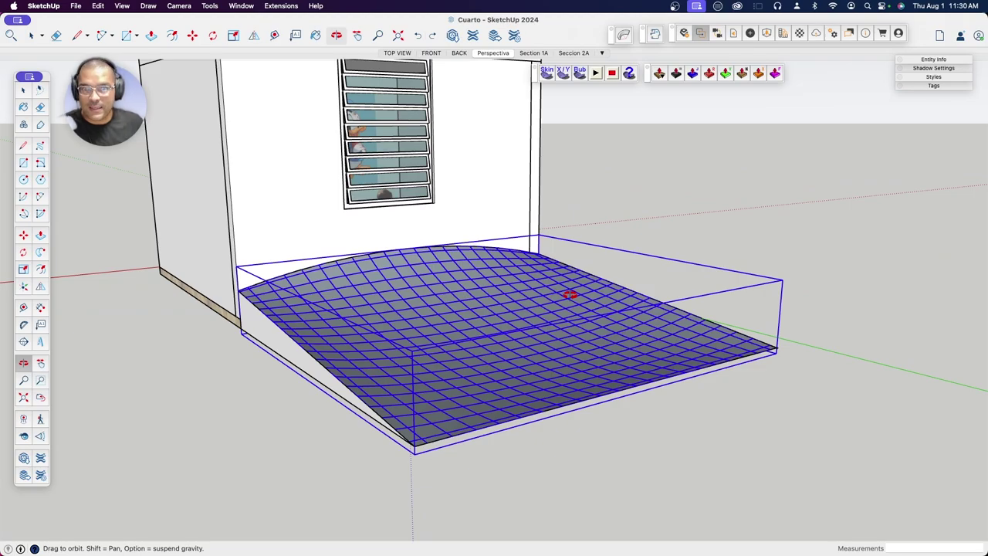
Step: Re-run Soap Bubble at pressure -15 to inflate the ramp into a dome, then deselect it
left_click(581, 74)
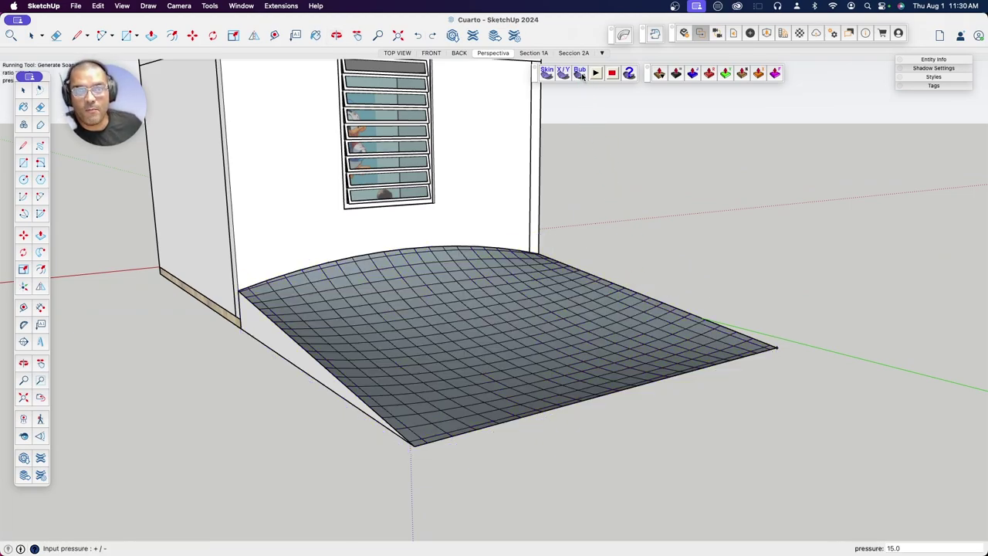
left_click(888, 548)
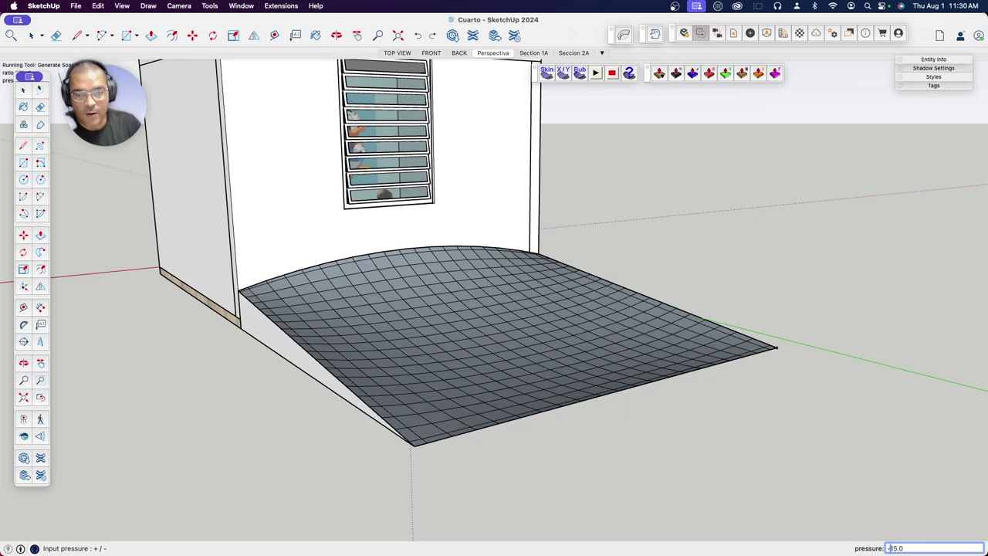
key("Return")
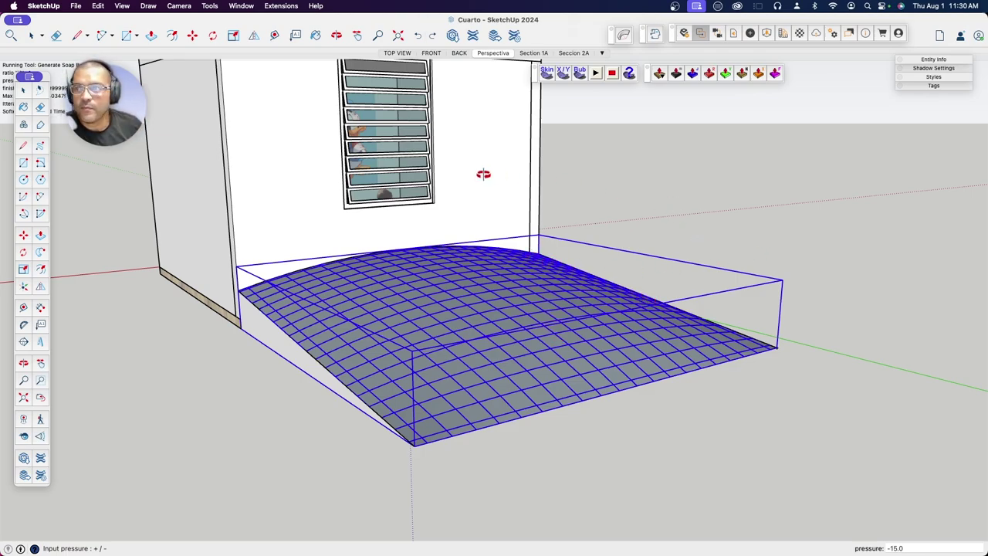
left_click_drag(124, 121, 204, 135)
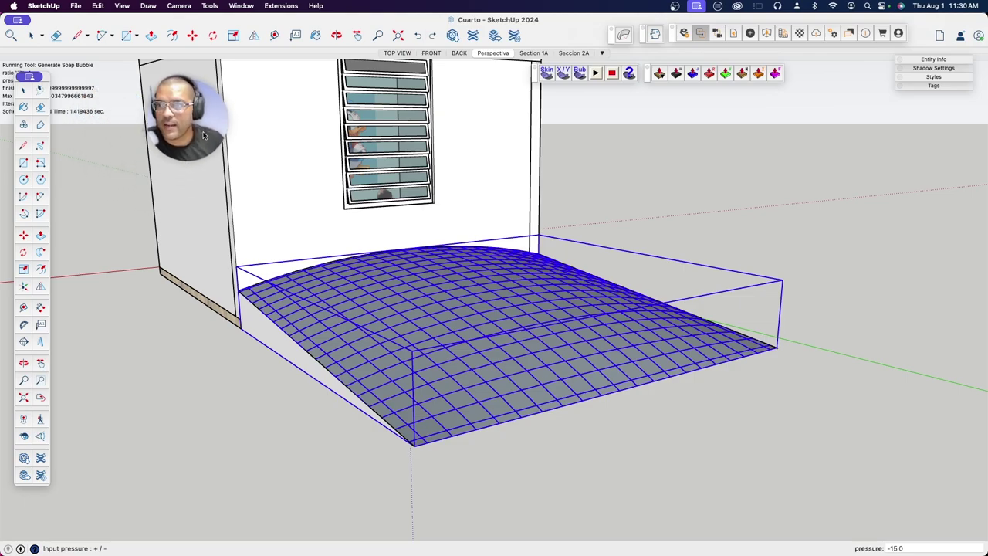
left_click_drag(44, 81, 92, 157)
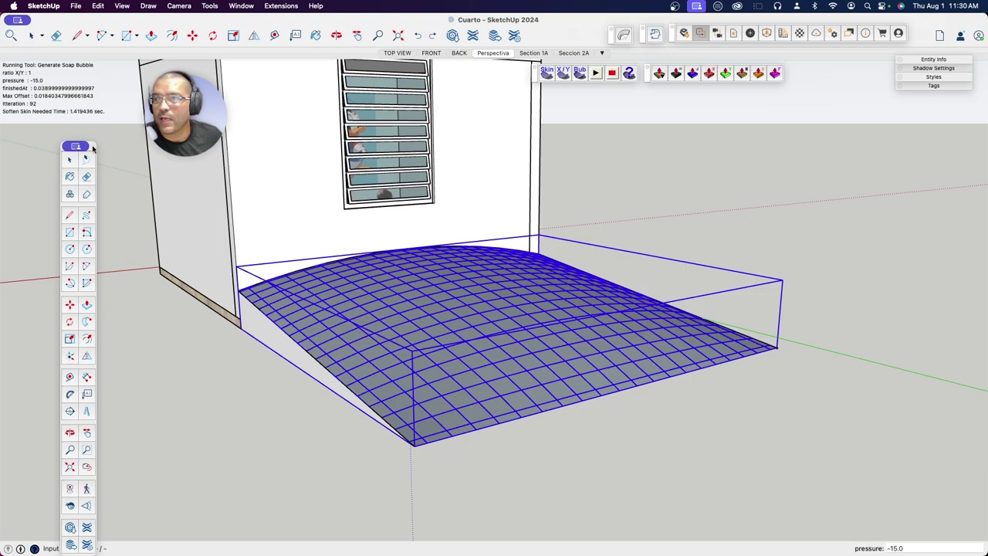
mouse_move(93, 147)
left_mouse_down()
mouse_move(54, 77)
mouse_move(41, 81)
left_mouse_up()
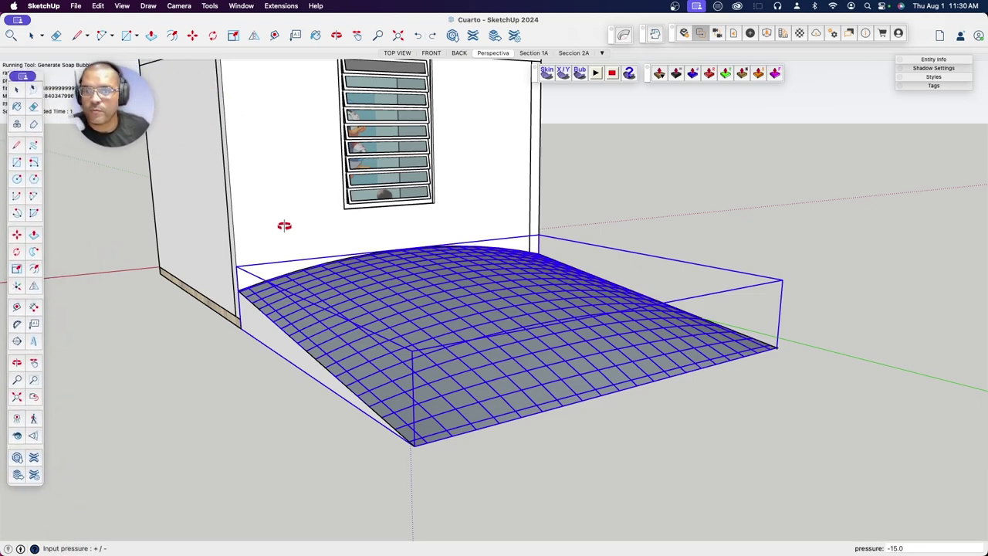
key("space")
left_click(766, 241)
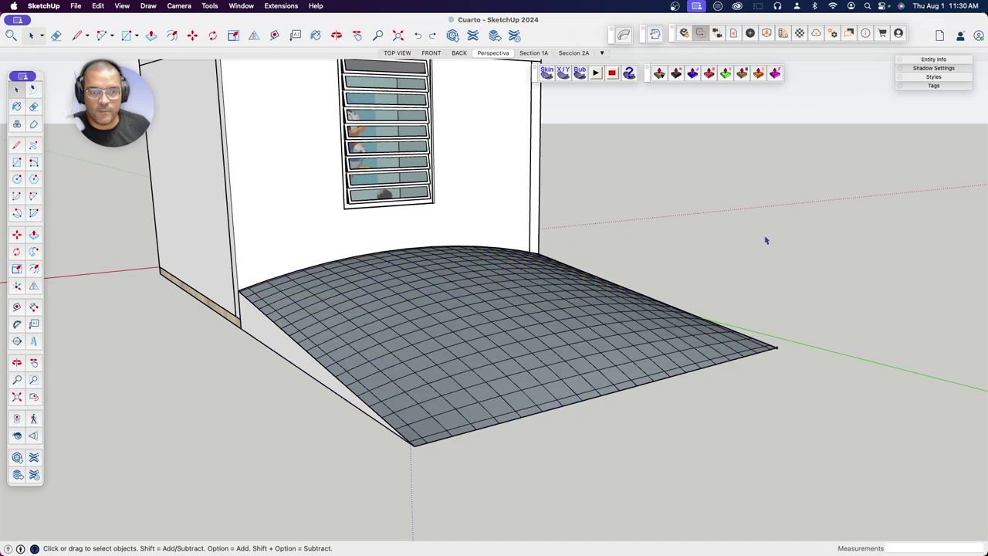
Step: Move the dome surface group along the red axis, away from the ramp
key("o")
mouse_move(717, 221)
left_mouse_down()
mouse_move(666, 295)
mouse_move(646, 283)
mouse_move(708, 244)
mouse_move(713, 255)
mouse_move(672, 260)
mouse_move(547, 251)
mouse_move(435, 205)
mouse_move(494, 251)
mouse_move(461, 236)
mouse_move(547, 160)
mouse_move(609, 172)
mouse_move(626, 360)
mouse_move(713, 410)
mouse_move(640, 300)
mouse_move(514, 273)
mouse_move(419, 283)
mouse_move(514, 337)
mouse_move(583, 345)
left_mouse_up()
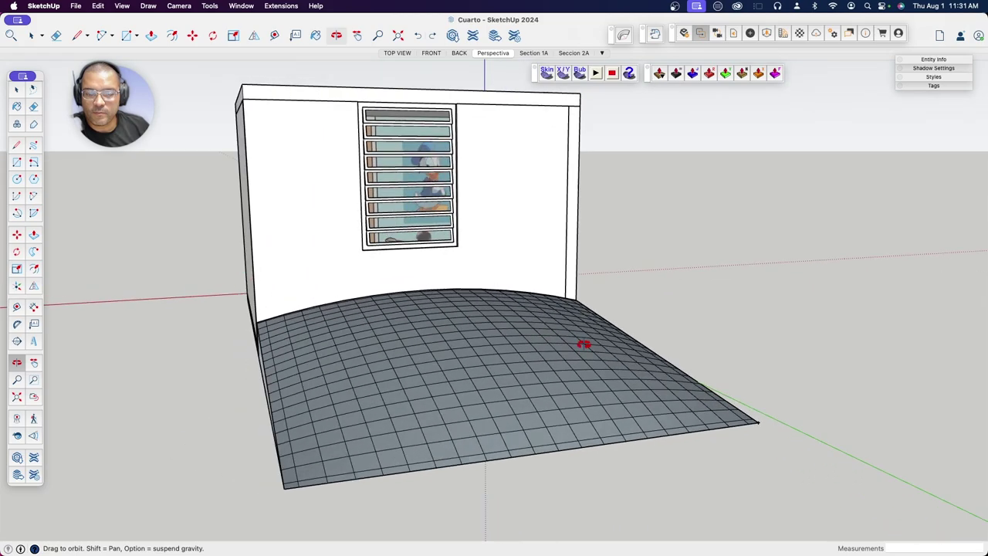
left_click(18, 89)
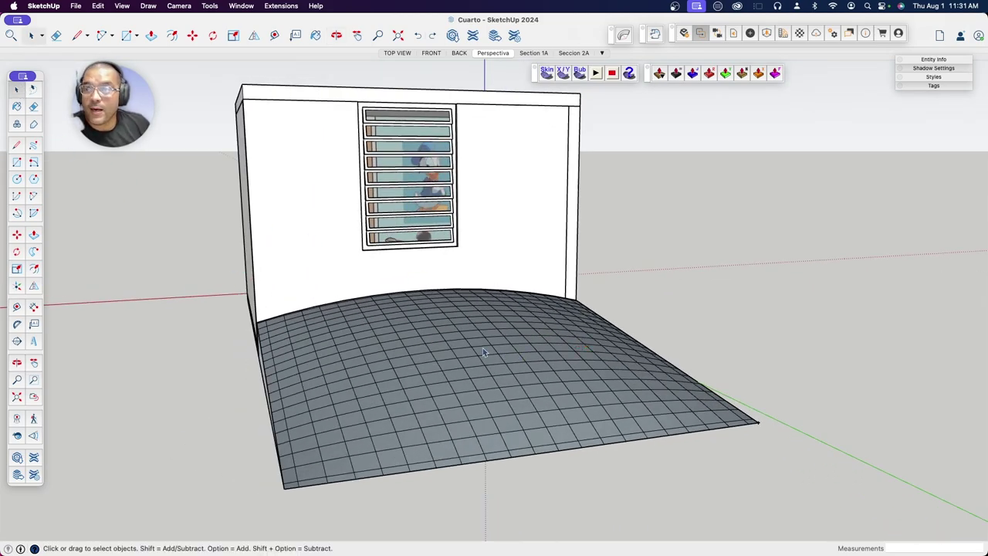
left_click(455, 349)
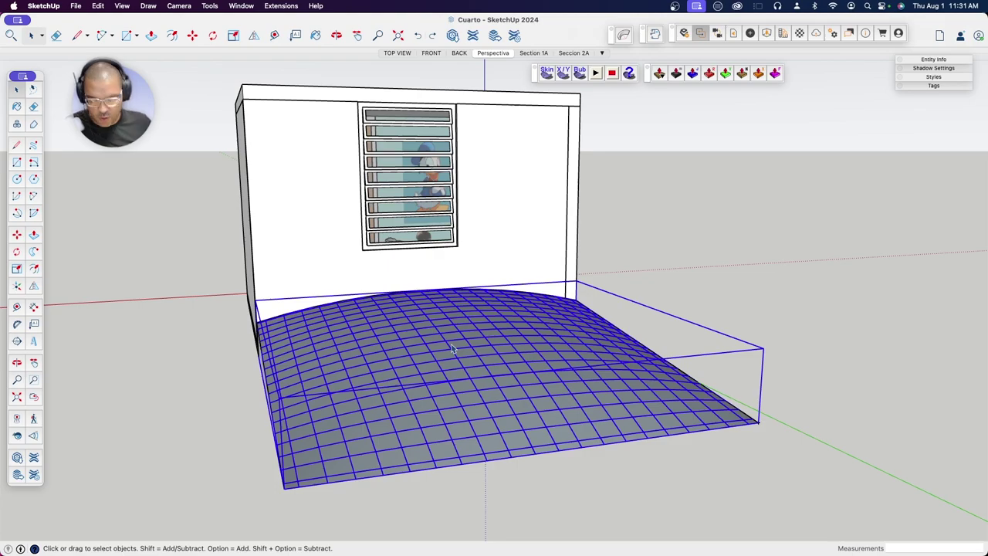
key("m")
left_click(285, 486)
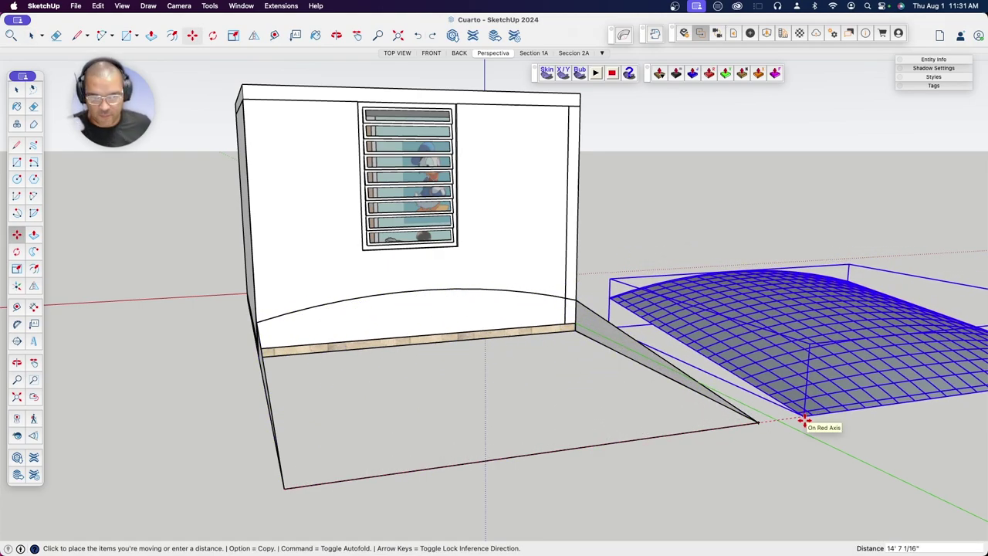
left_click(804, 420)
Step: Move the dome back, snapping its corner onto the ramp's floor corner endpoint
mouse_move(605, 258)
middle_mouse_down()
mouse_move(458, 276)
mouse_move(498, 327)
mouse_move(719, 355)
mouse_move(831, 348)
middle_mouse_up()
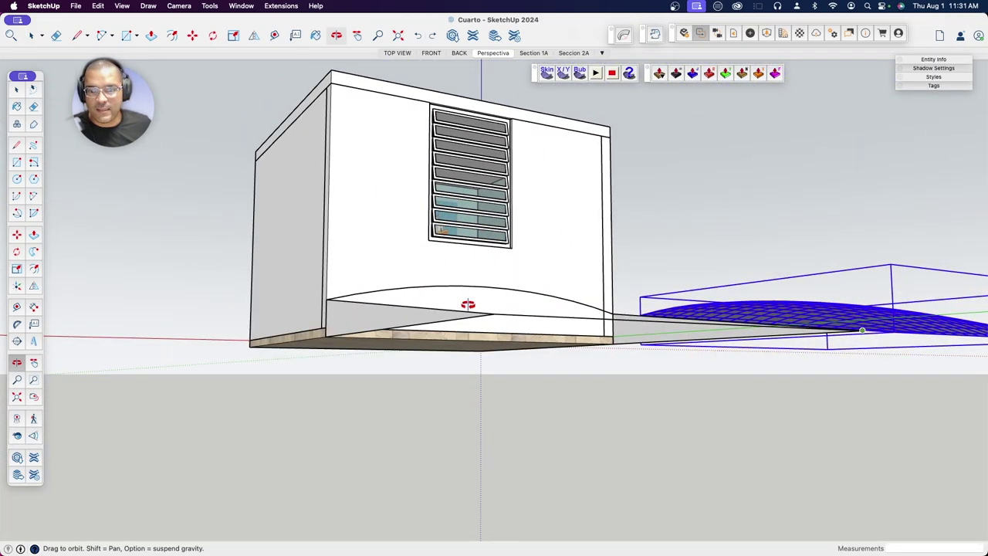
mouse_move(468, 300)
middle_mouse_down()
mouse_move(509, 402)
mouse_move(395, 311)
mouse_move(495, 339)
mouse_move(458, 320)
middle_mouse_up()
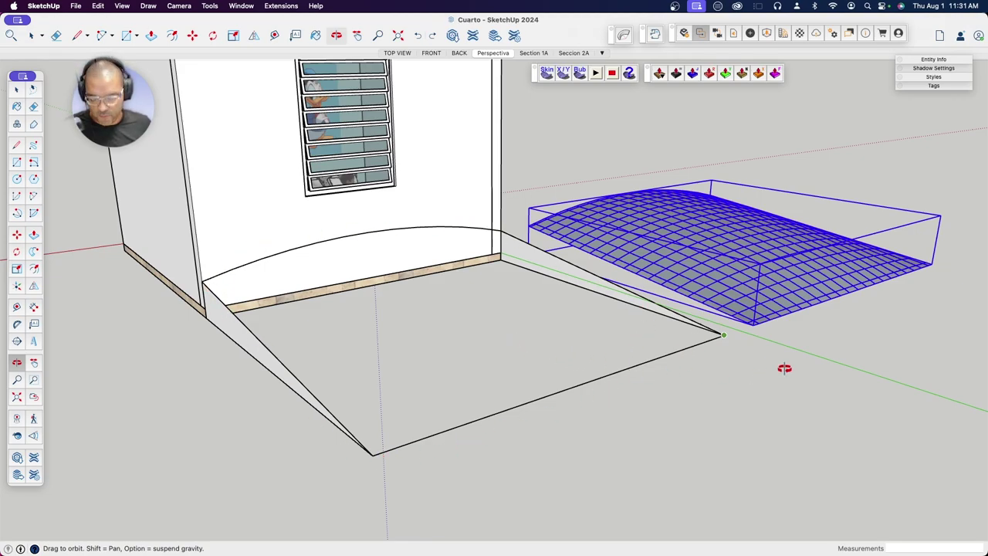
key("m")
left_click(755, 326)
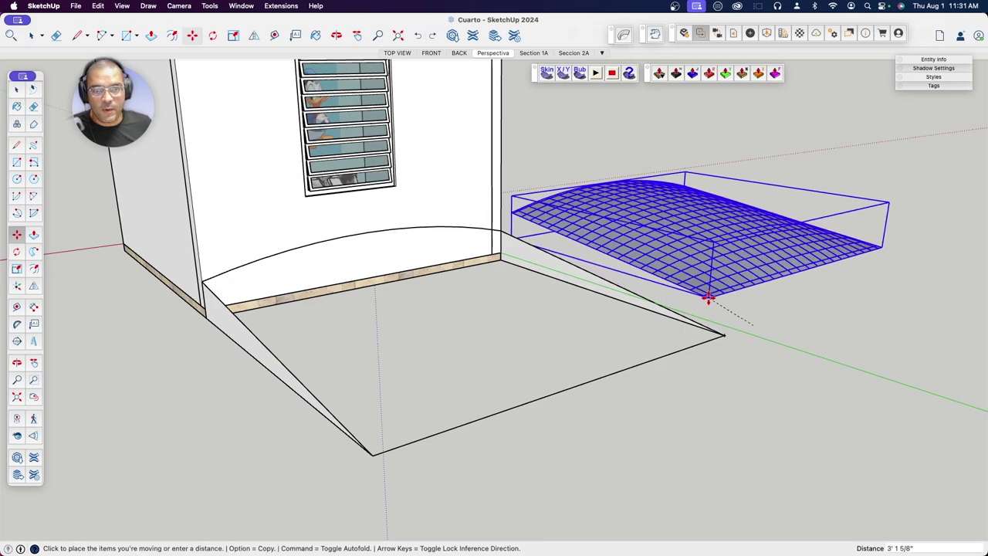
left_click(375, 456)
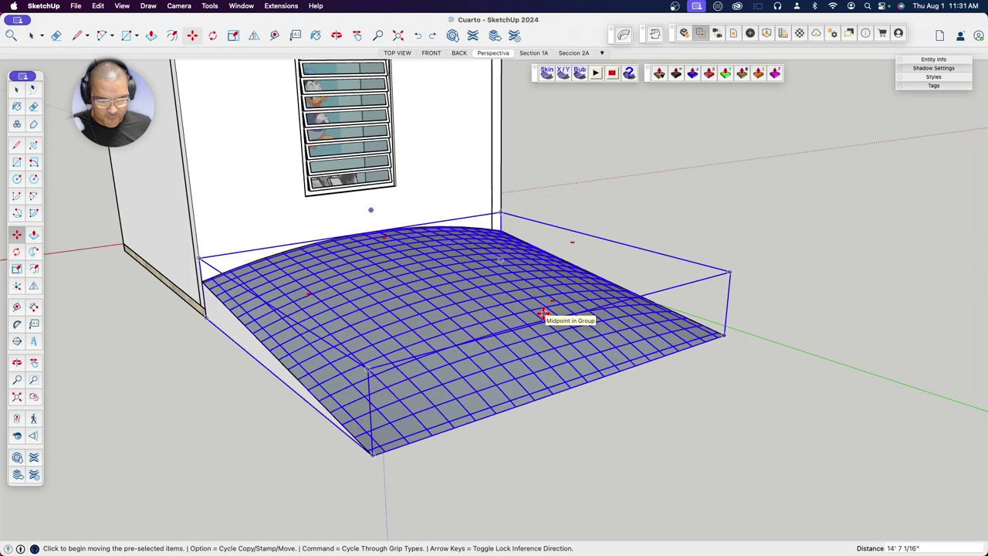
middle_click_drag(598, 319, 142, 174)
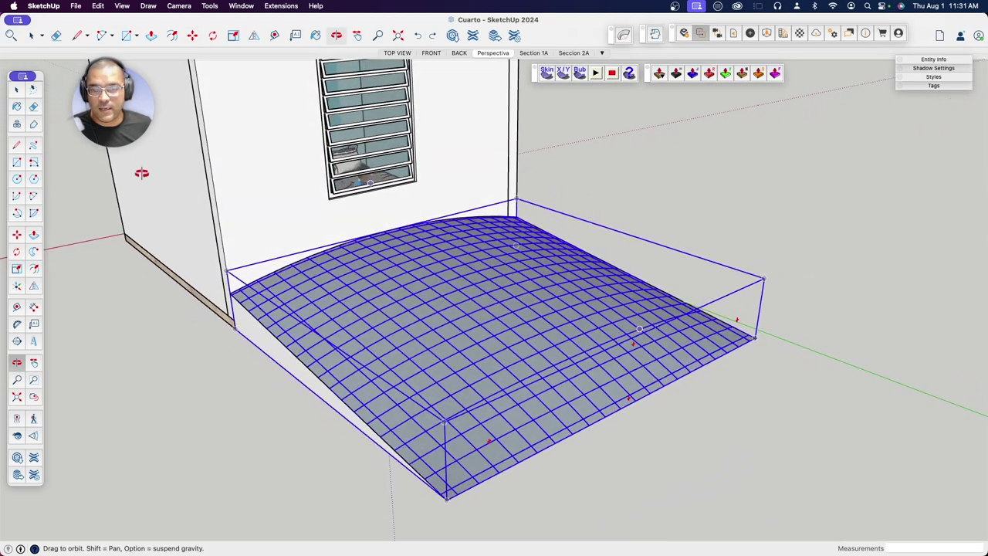
left_click(15, 90)
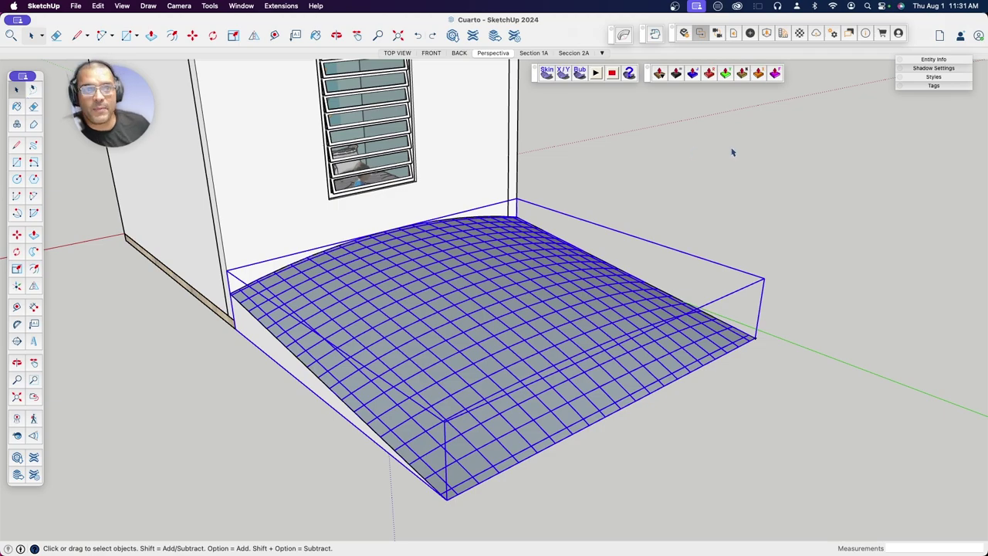
Step: Open the Materials panel on the Landscaping, Fencing and Vegetation collection
left_click(275, 8)
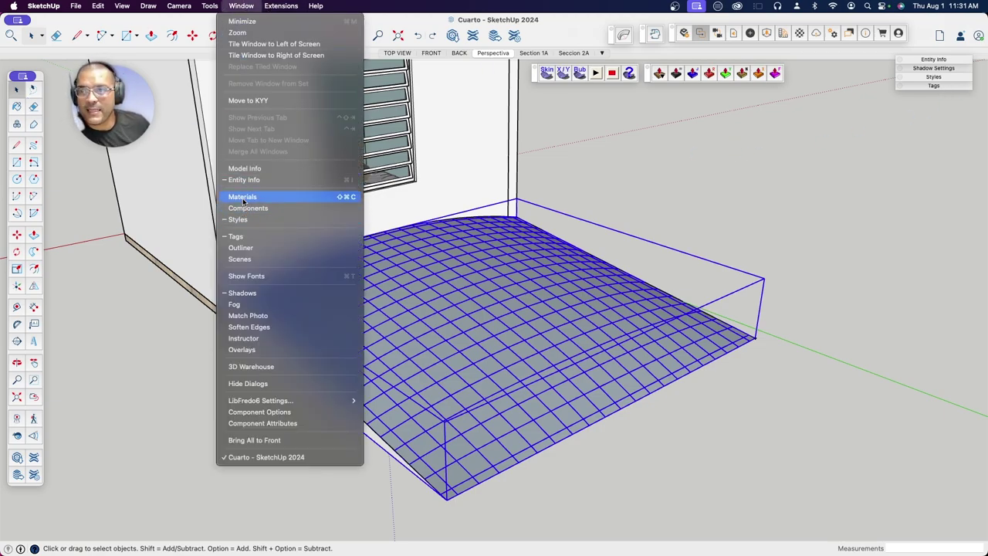
left_click(243, 197)
left_click_drag(159, 144, 219, 159)
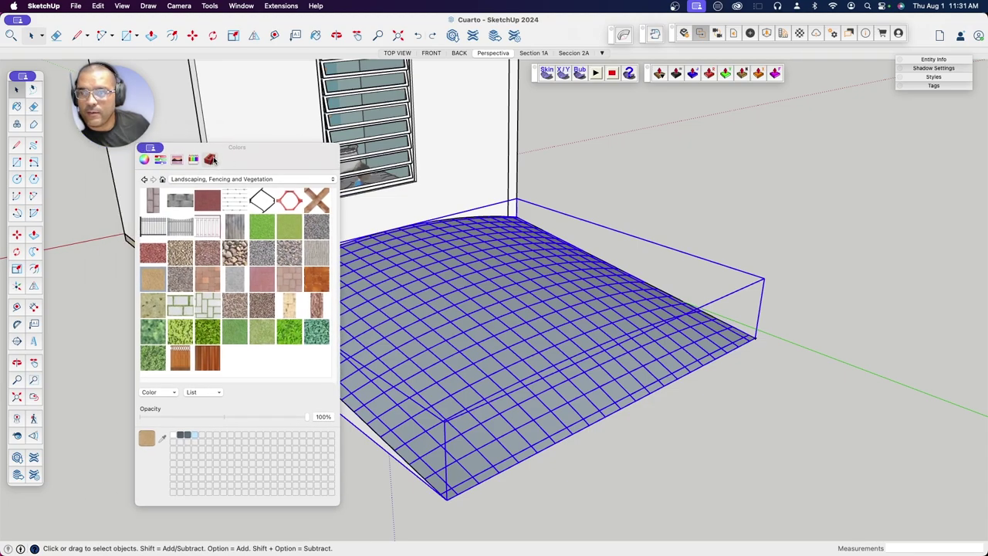
left_click(207, 180)
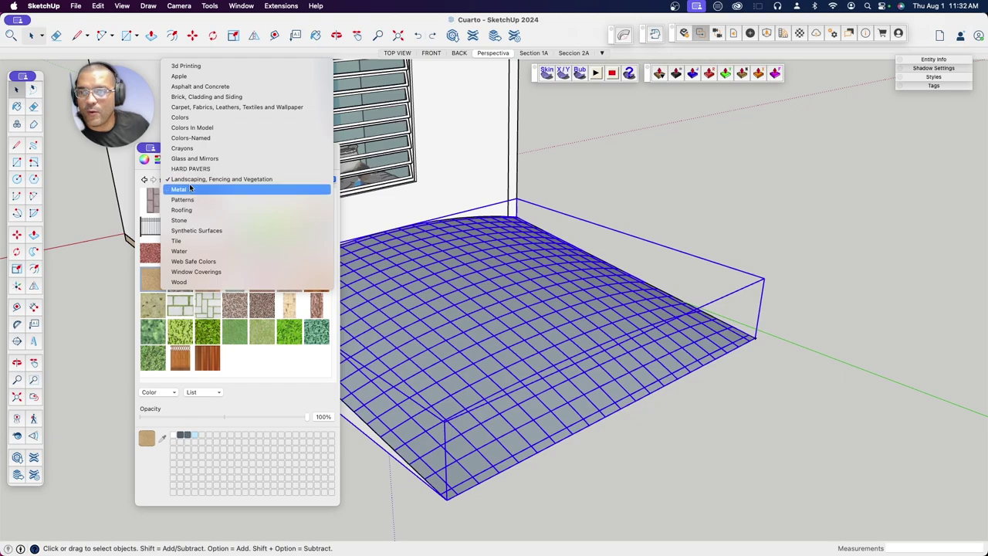
left_click(190, 182)
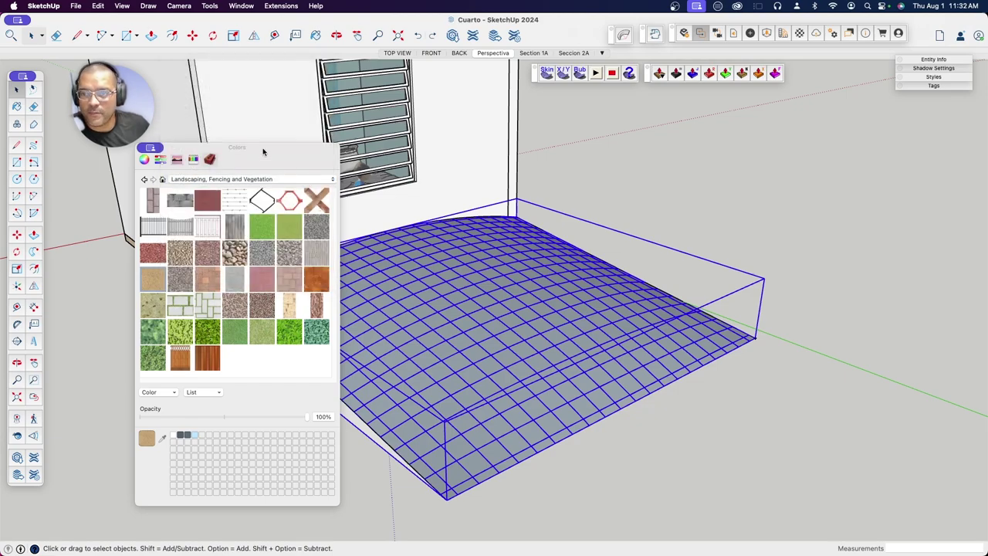
mouse_move(263, 146)
left_mouse_down()
mouse_move(714, 142)
mouse_move(195, 169)
left_mouse_up()
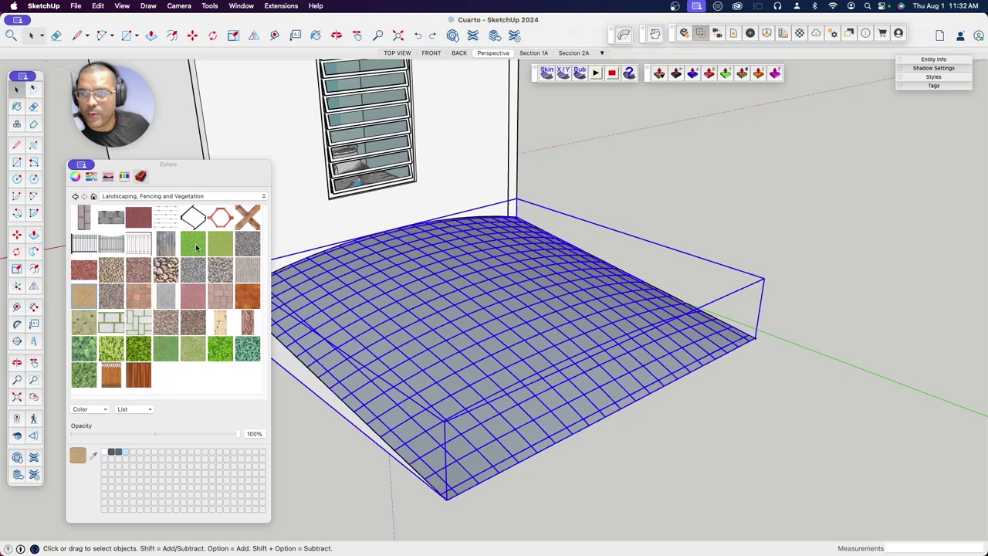
Step: Paint the domed ramp with the green grass material and select it
left_click(195, 243)
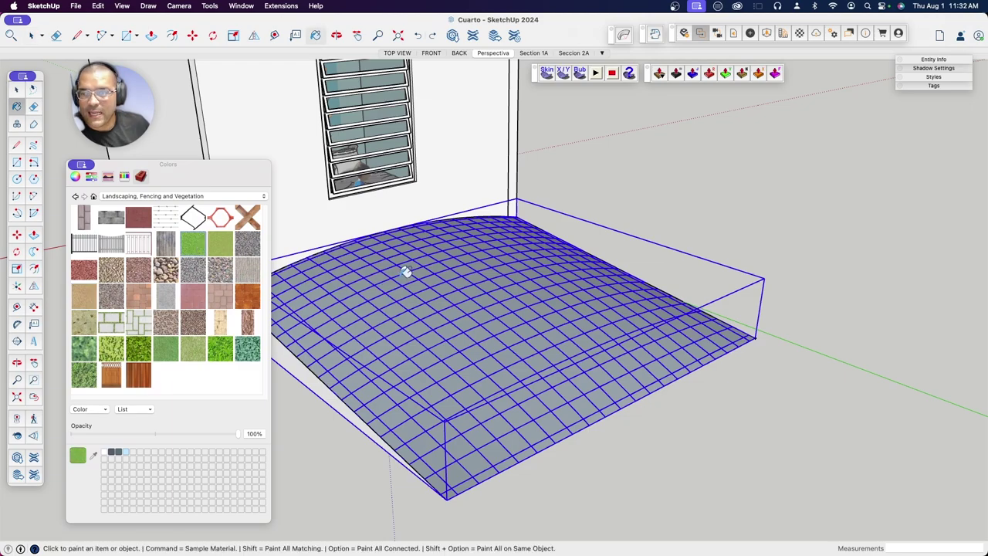
left_click(502, 304)
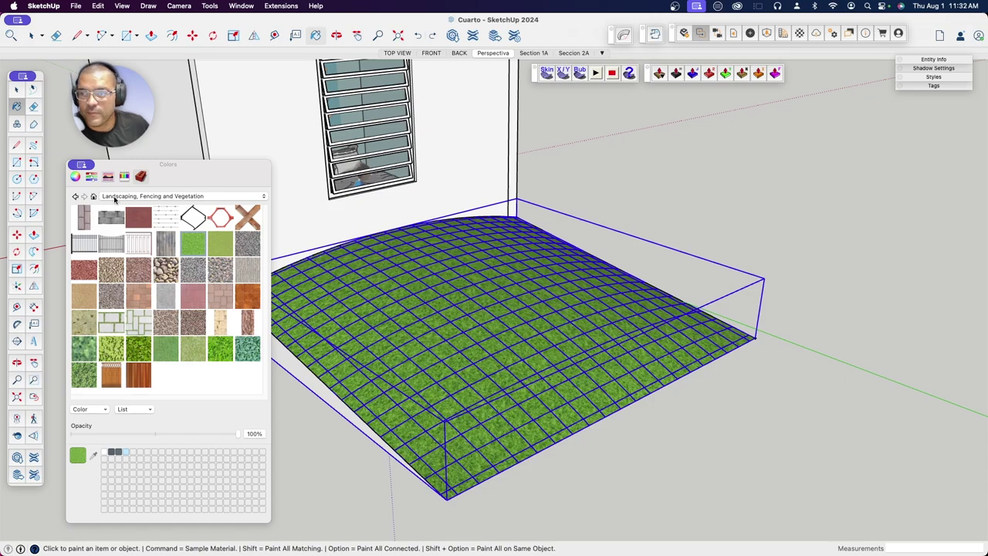
left_click(17, 91)
left_click(779, 198)
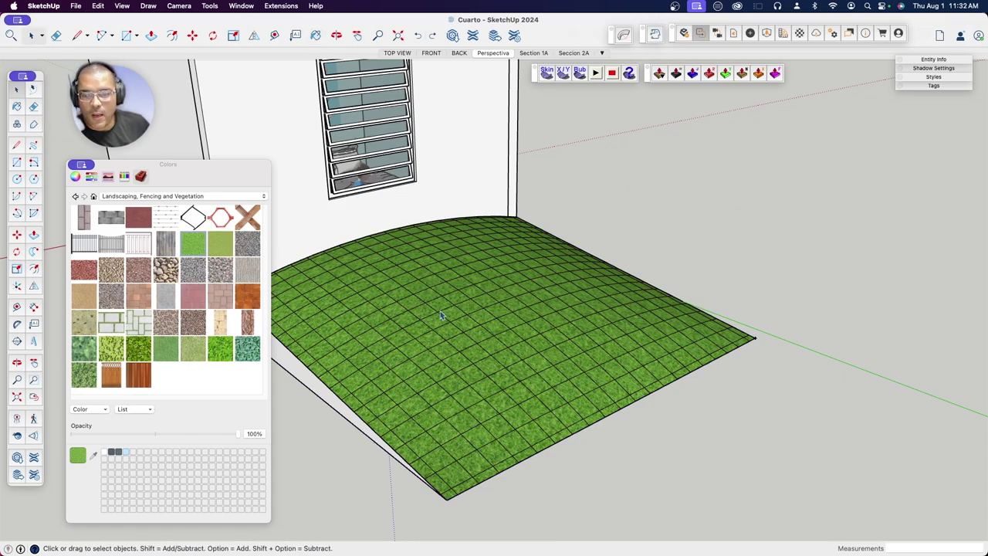
left_click(497, 299)
Step: Soften and smooth the grass dome's edges at 180 degrees between normals
right_click(496, 300)
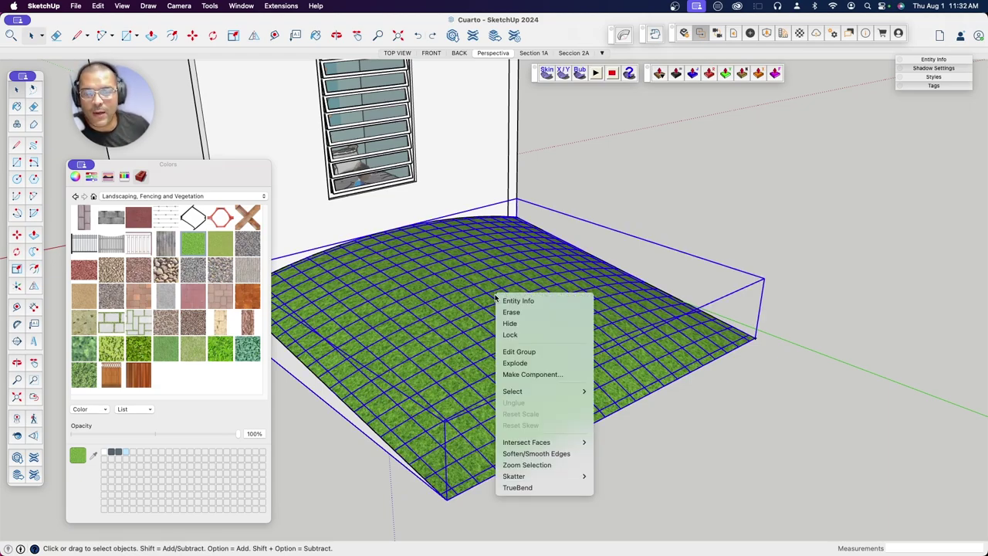
left_click(527, 453)
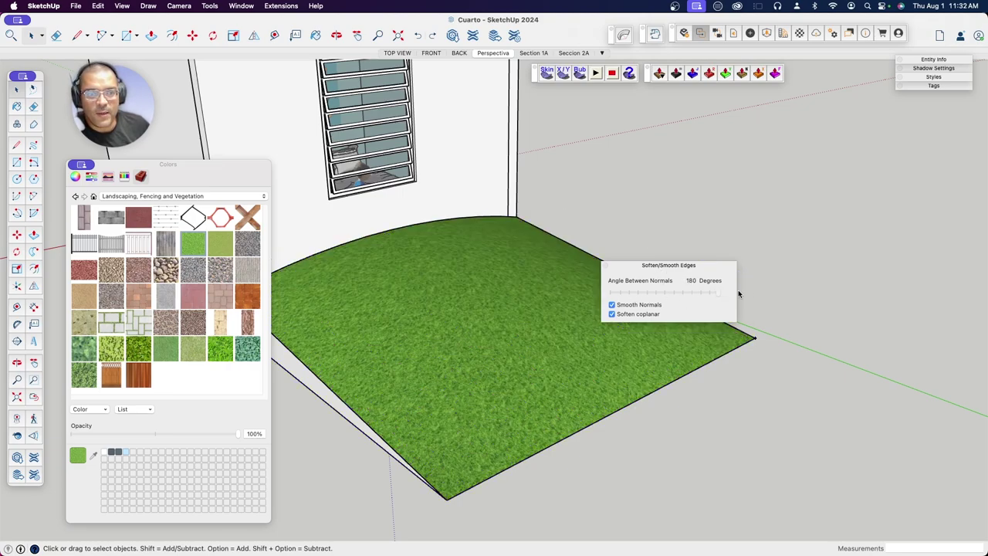
mouse_move(708, 294)
left_mouse_down()
mouse_move(614, 295)
mouse_move(742, 294)
left_mouse_up()
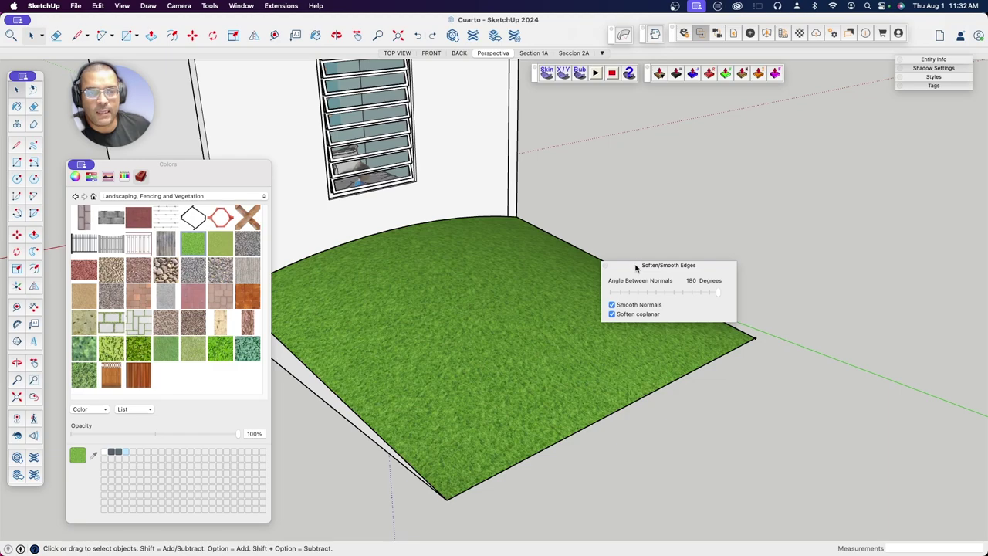
left_click_drag(636, 267, 791, 129)
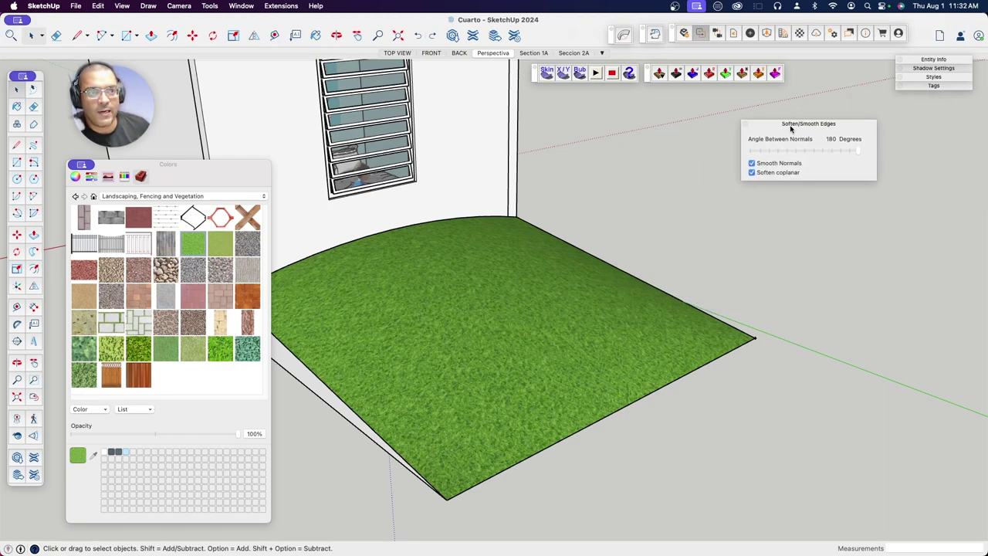
left_click(746, 126)
Step: Paint the ramp's triangular side with Groundcover Sand Smooth
left_click(669, 172)
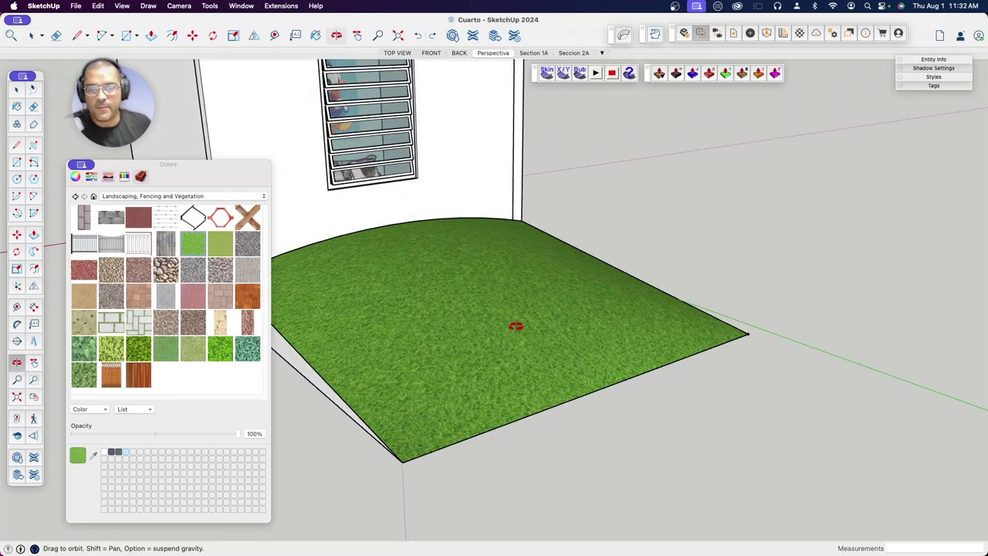
mouse_move(532, 352)
middle_mouse_down()
mouse_move(504, 202)
mouse_move(587, 370)
mouse_move(533, 353)
mouse_move(536, 312)
middle_mouse_up()
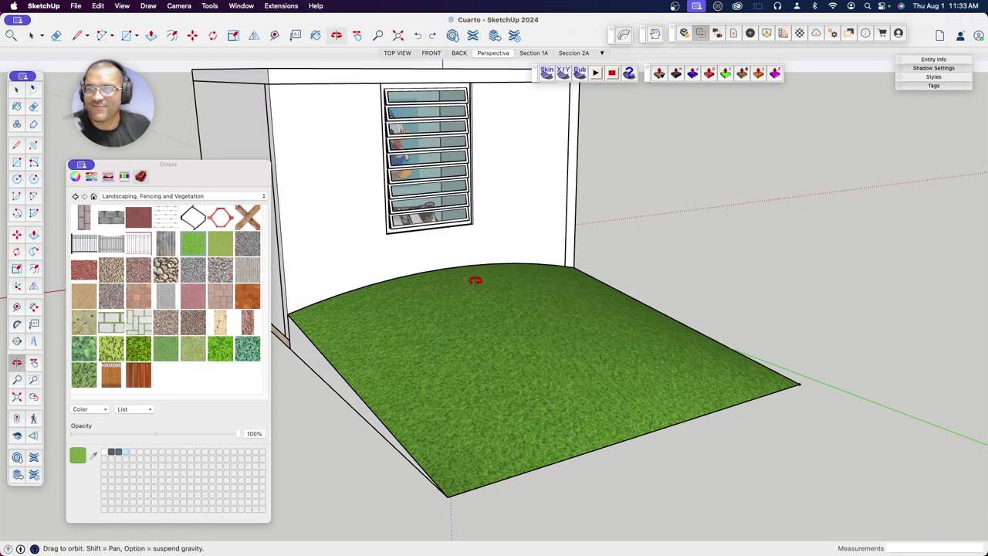
middle_click_drag(332, 372, 442, 334)
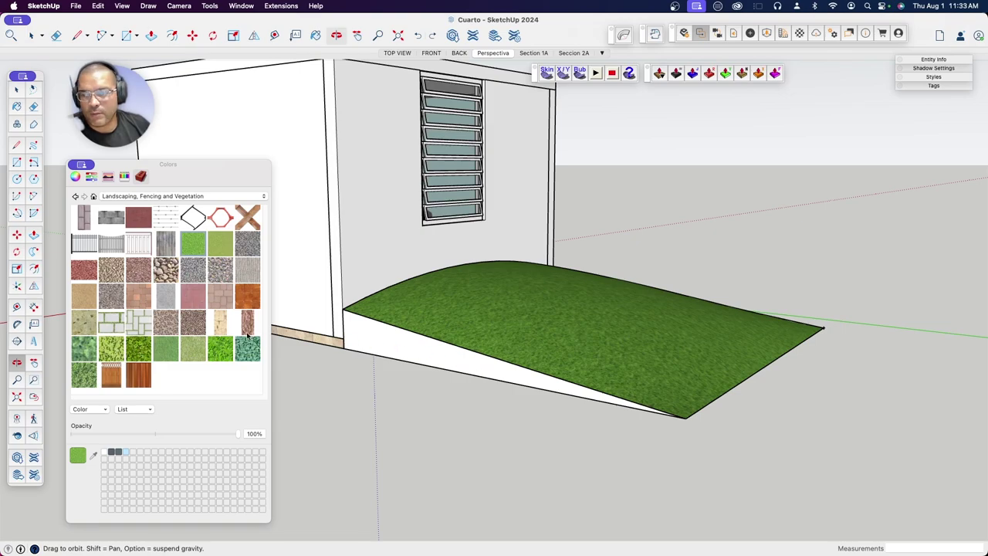
left_click(89, 299)
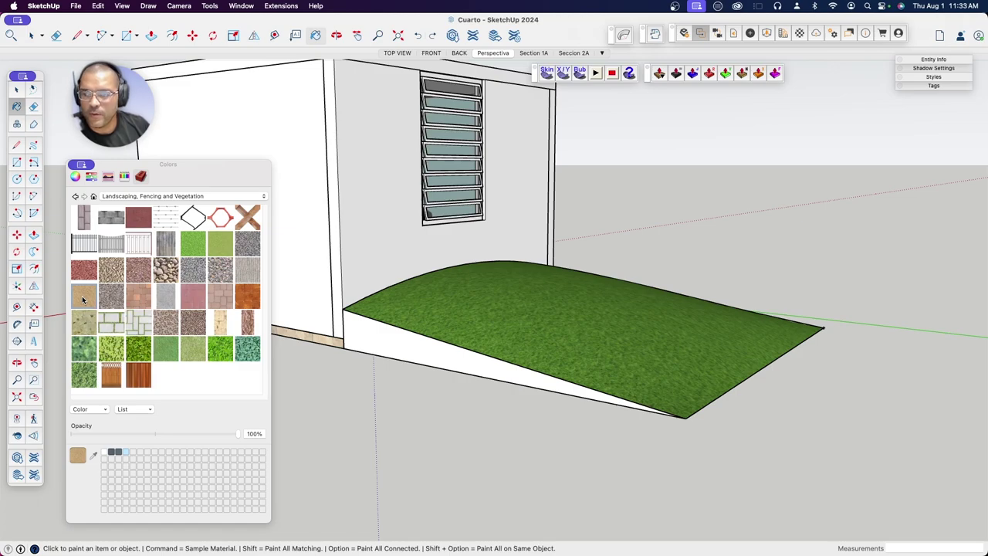
left_click(363, 327)
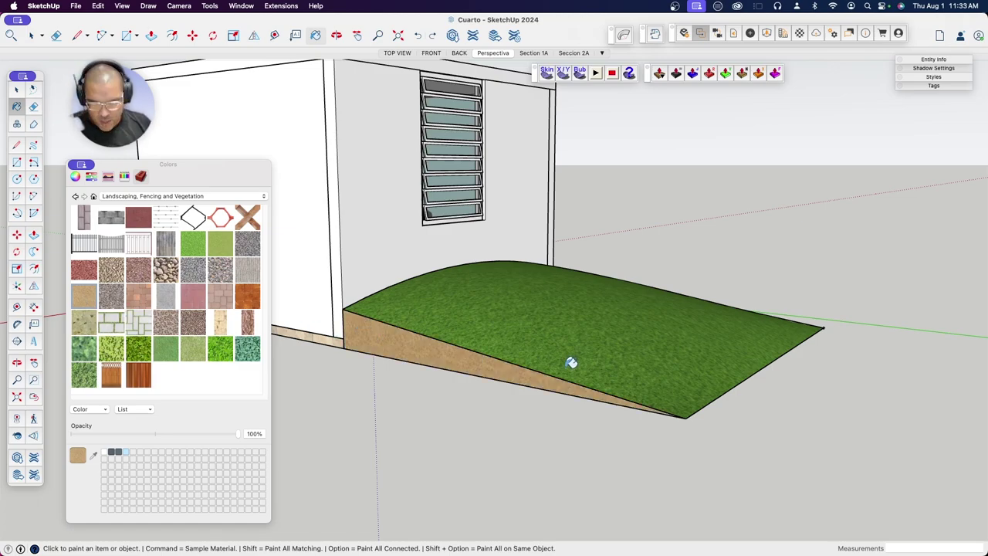
Step: Paint the ramp's front face with the same sand material
mouse_move(573, 360)
middle_mouse_down()
mouse_move(471, 331)
mouse_move(535, 312)
mouse_move(510, 314)
middle_mouse_up()
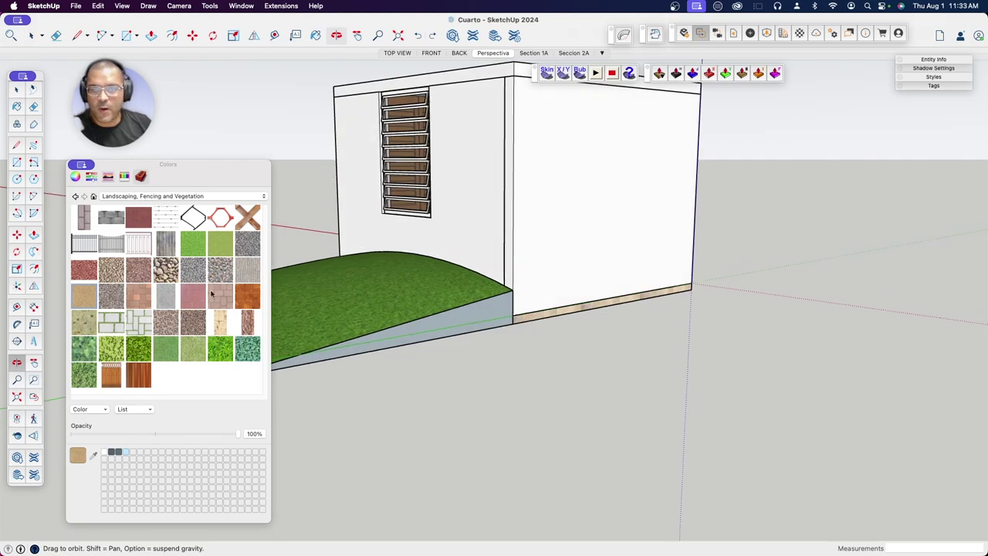
key("o")
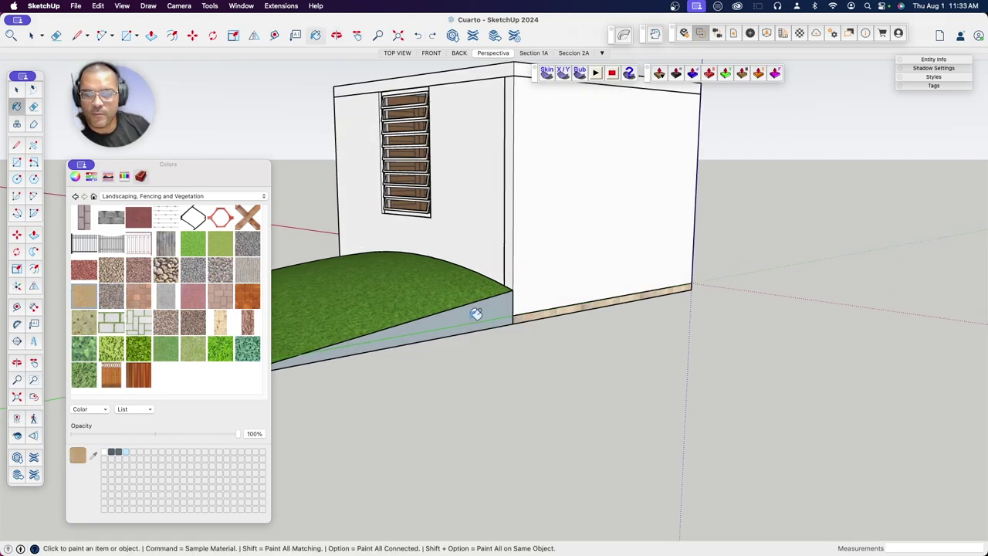
left_click(494, 321)
middle_click_drag(503, 327, 487, 325)
mouse_move(486, 325)
left_mouse_down()
mouse_move(507, 304)
mouse_move(679, 274)
mouse_move(680, 214)
mouse_move(704, 336)
mouse_move(479, 397)
mouse_move(662, 275)
mouse_move(686, 271)
mouse_move(777, 326)
mouse_move(536, 404)
mouse_move(571, 382)
mouse_move(569, 372)
mouse_move(540, 399)
mouse_move(598, 402)
mouse_move(554, 326)
mouse_move(626, 345)
mouse_move(611, 338)
left_mouse_up()
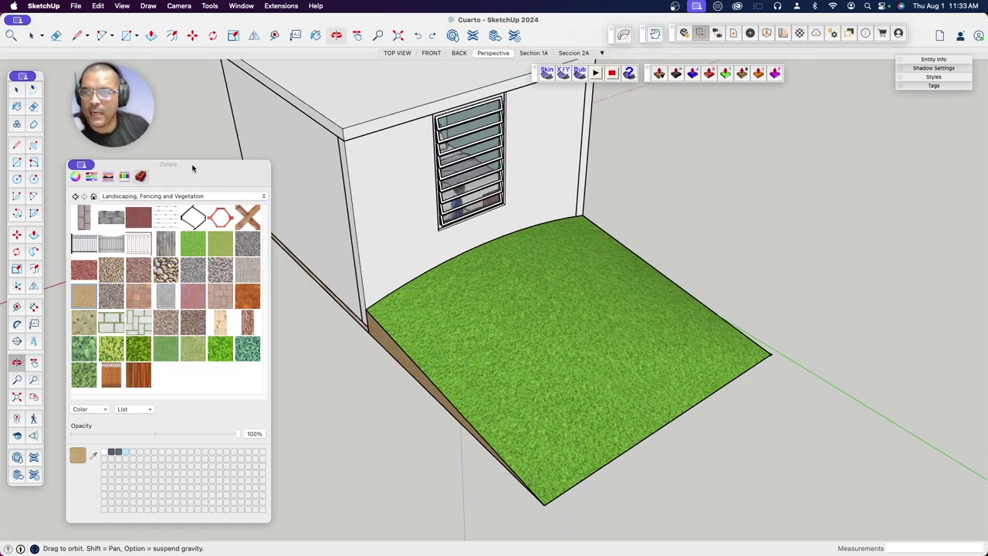
Step: Close the Colors materials window and return to the Select tool
left_click_drag(198, 175, 196, 172)
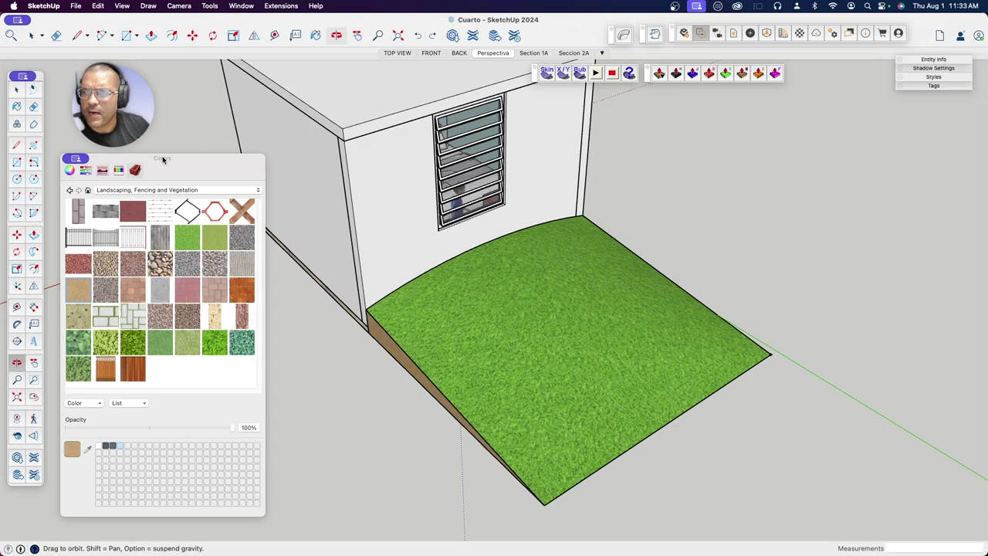
right_click(70, 168)
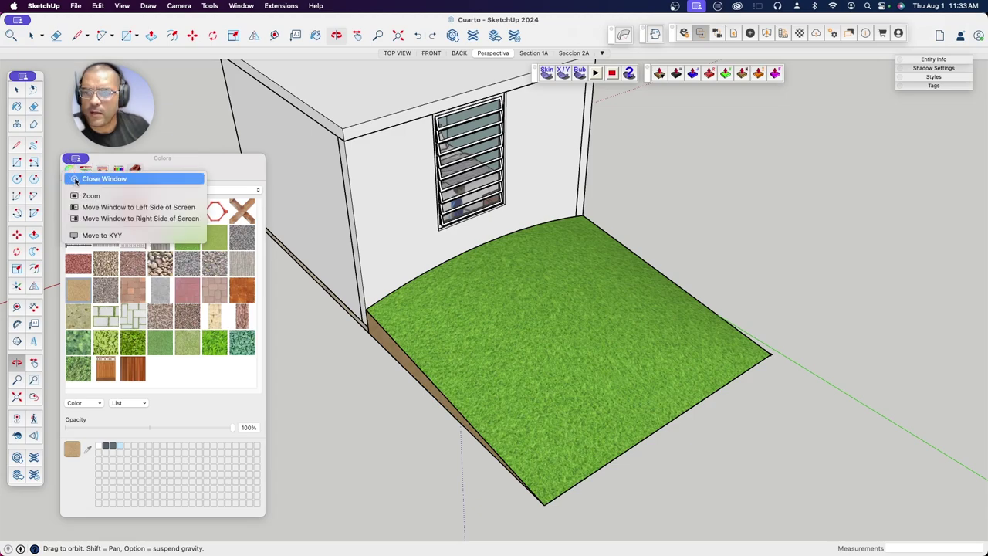
left_click(81, 179)
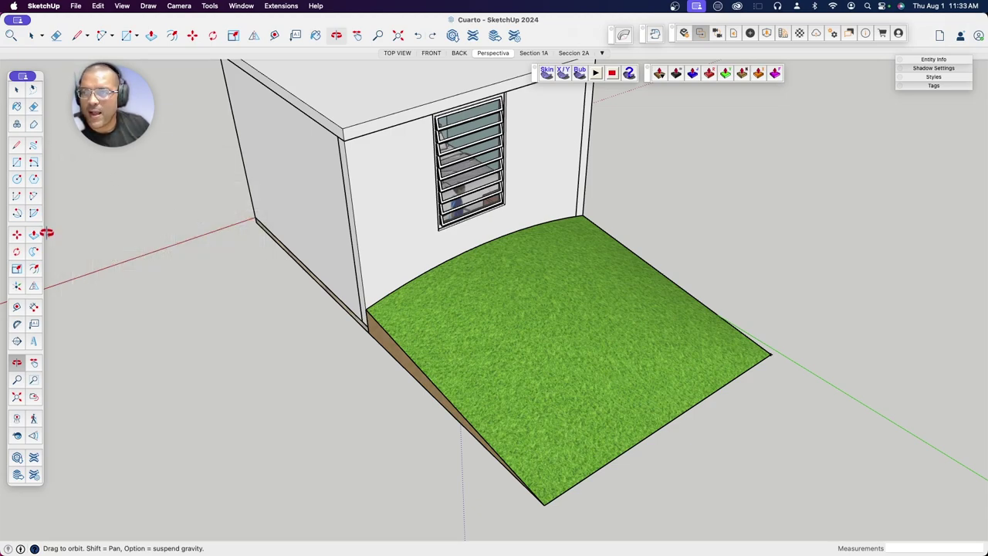
left_click(16, 162)
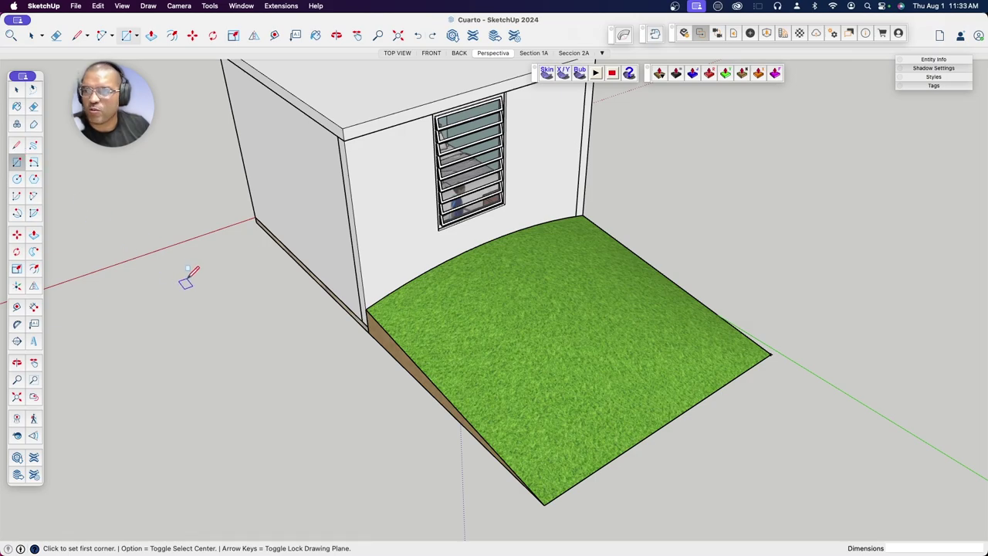
key("space")
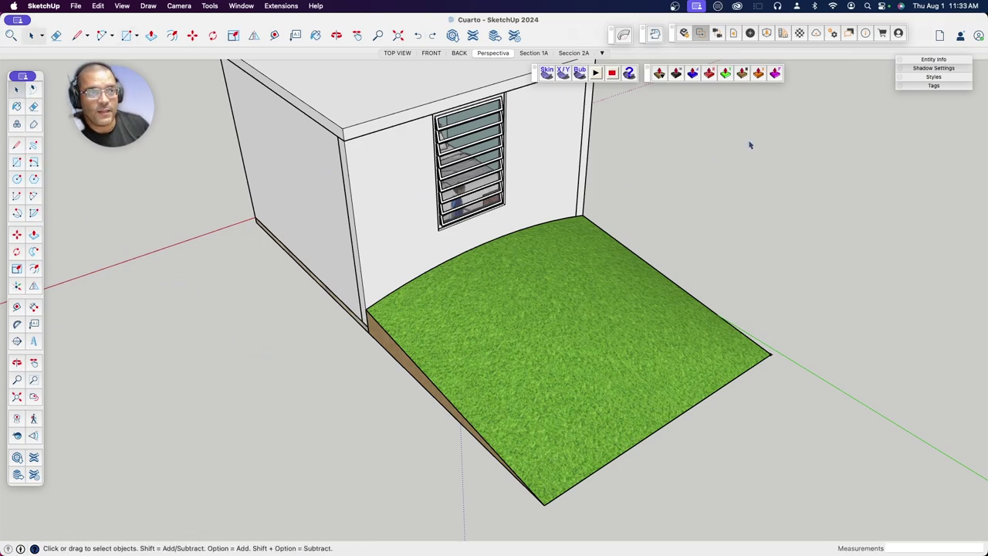
Step: Add a tag named JRV-Patio in the Tags panel
left_click(935, 86)
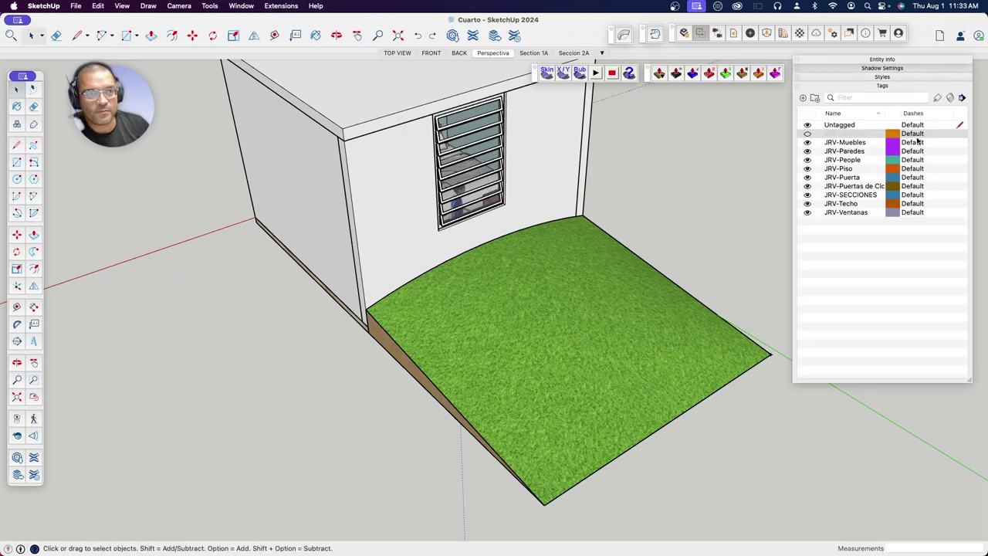
left_click(803, 99)
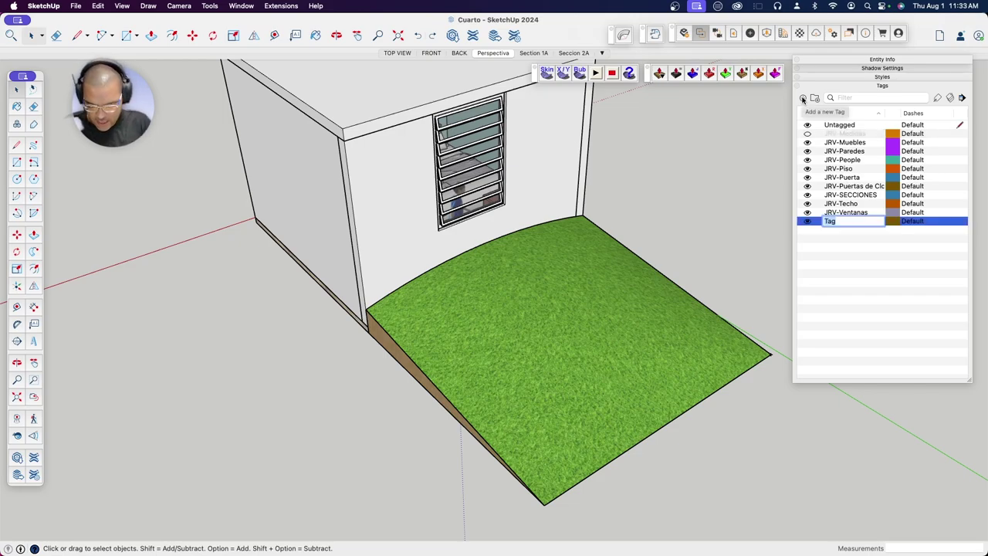
type("JRV-P")
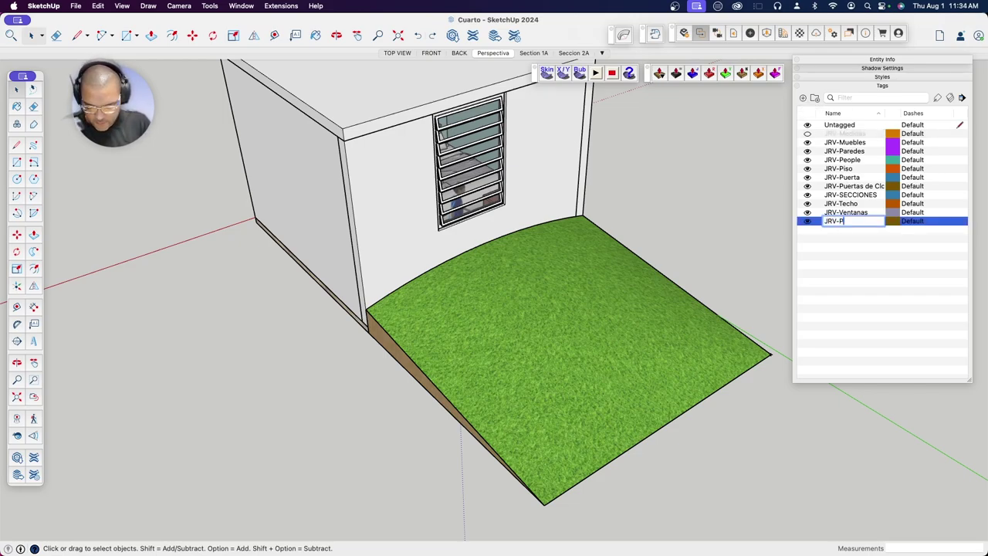
type("atio")
key("Return")
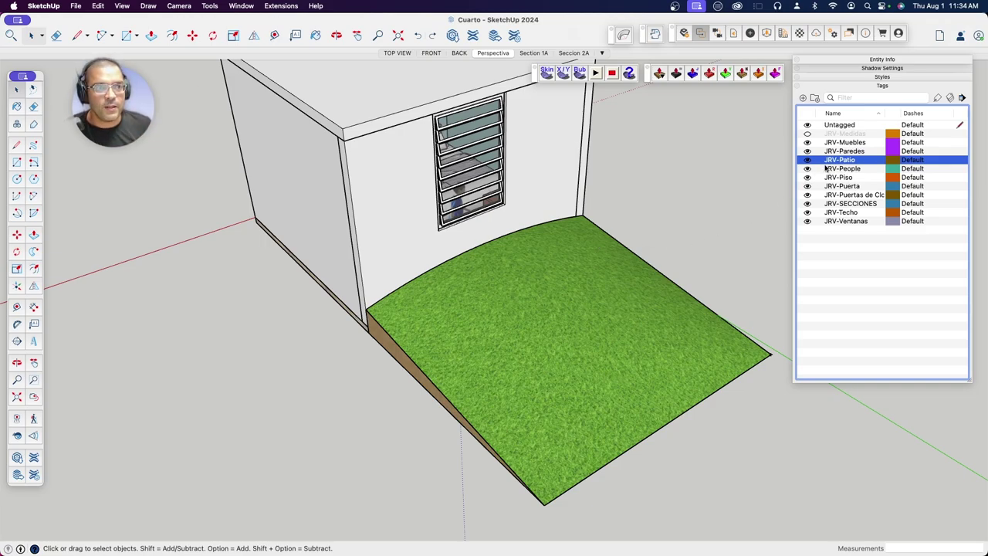
Step: Hide the Ventanas, Techo, SECCIONES, closet doors, Puerta, Piso, People, Paredes and Muebles tags
left_click(807, 221)
left_click(808, 212)
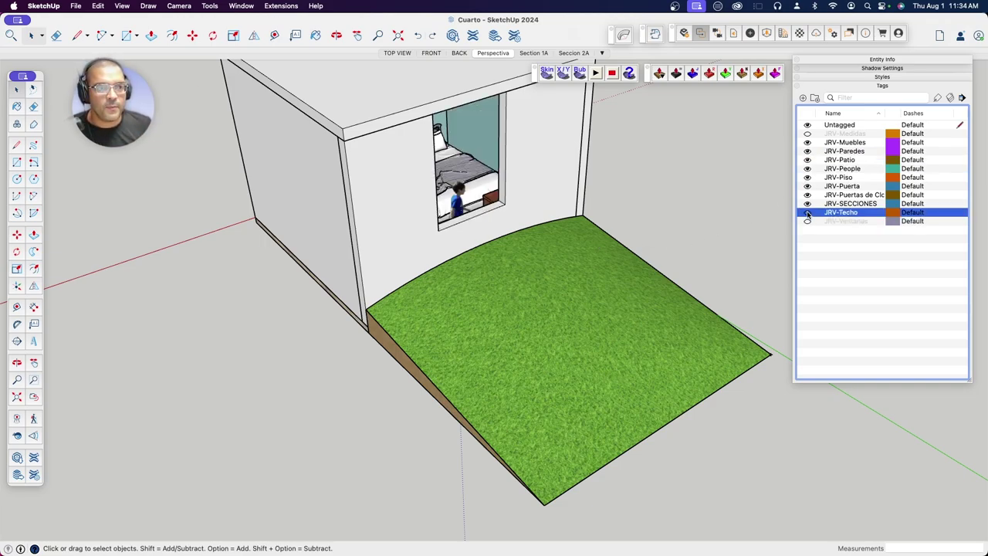
left_click(808, 204)
left_click(808, 195)
left_click(807, 186)
left_click(807, 177)
left_click(807, 168)
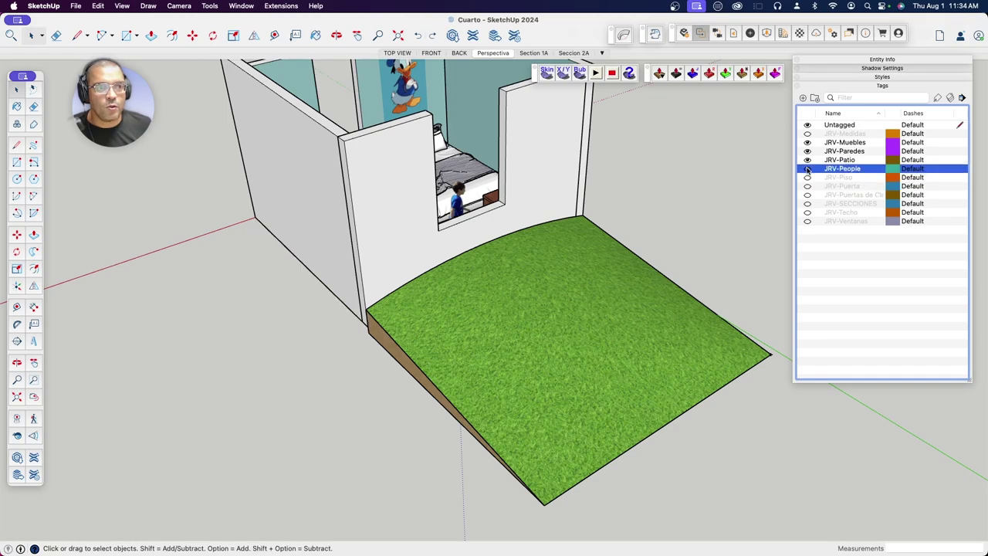
left_click(808, 151)
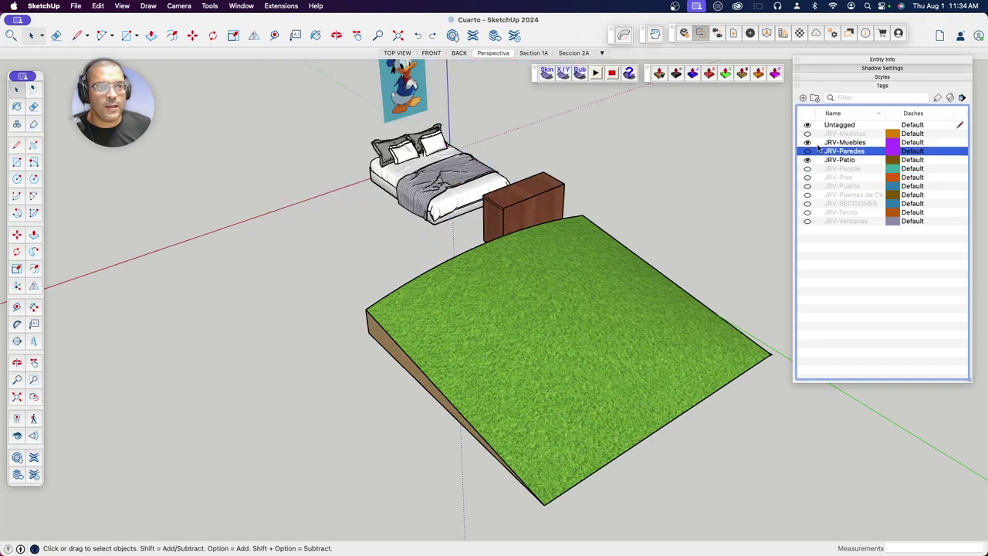
left_click(807, 143)
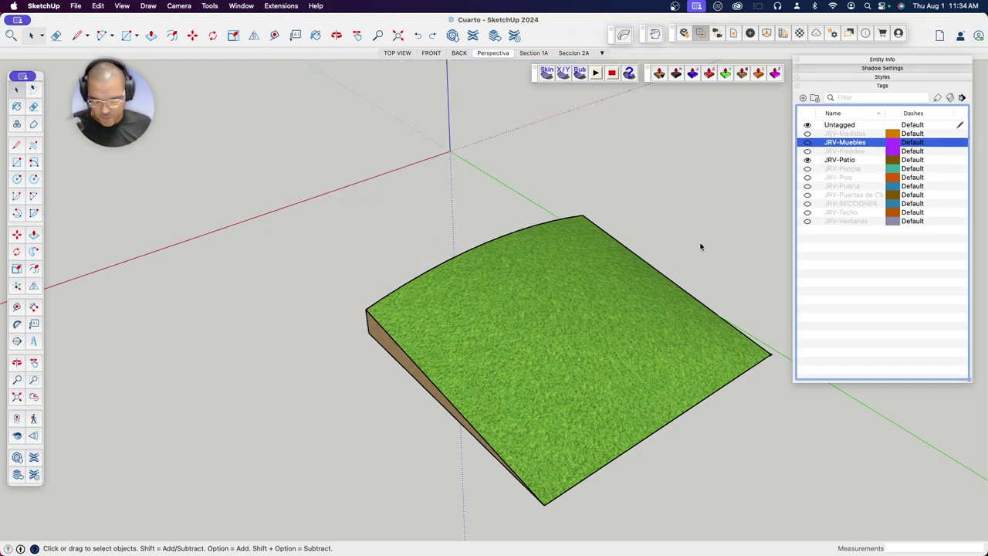
Step: Select the whole grass ramp with a selection box
left_click(701, 268)
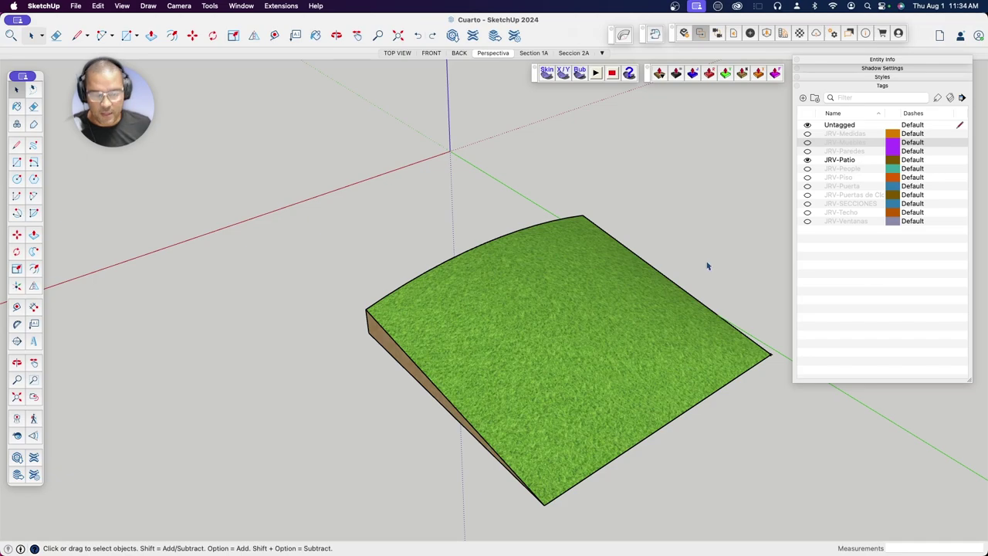
key("h")
mouse_move(708, 267)
left_mouse_down()
mouse_move(588, 250)
mouse_move(631, 229)
mouse_move(532, 302)
left_mouse_up()
key("o")
key("space")
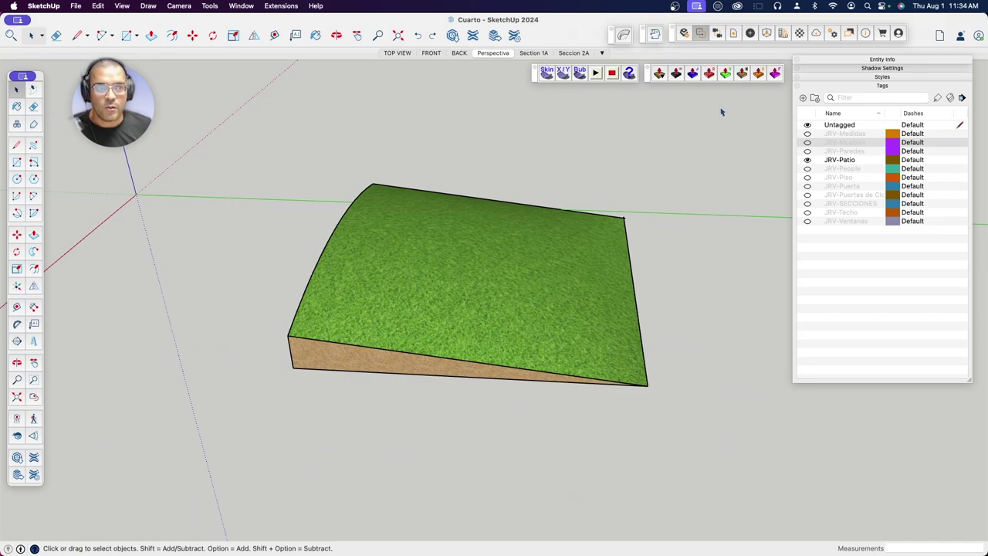
left_click_drag(247, 467, 246, 466)
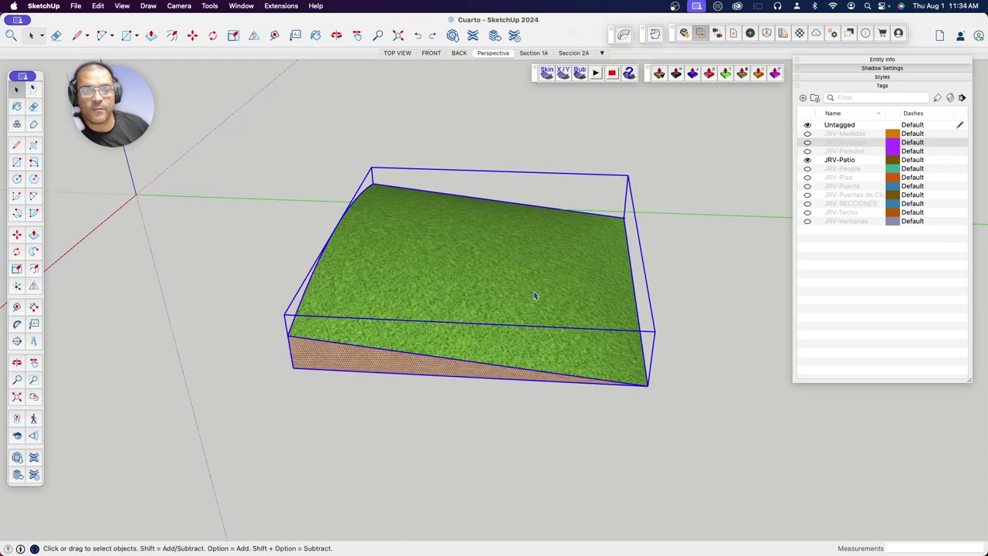
Step: Set the selected ramp's tag to JRV-Patio in Entity Info
right_click(527, 225)
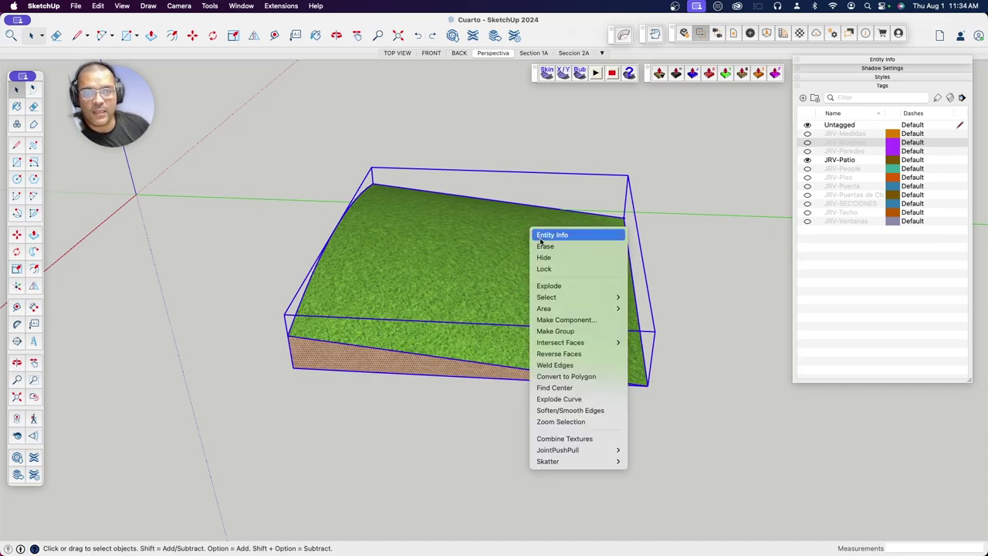
left_click(595, 233)
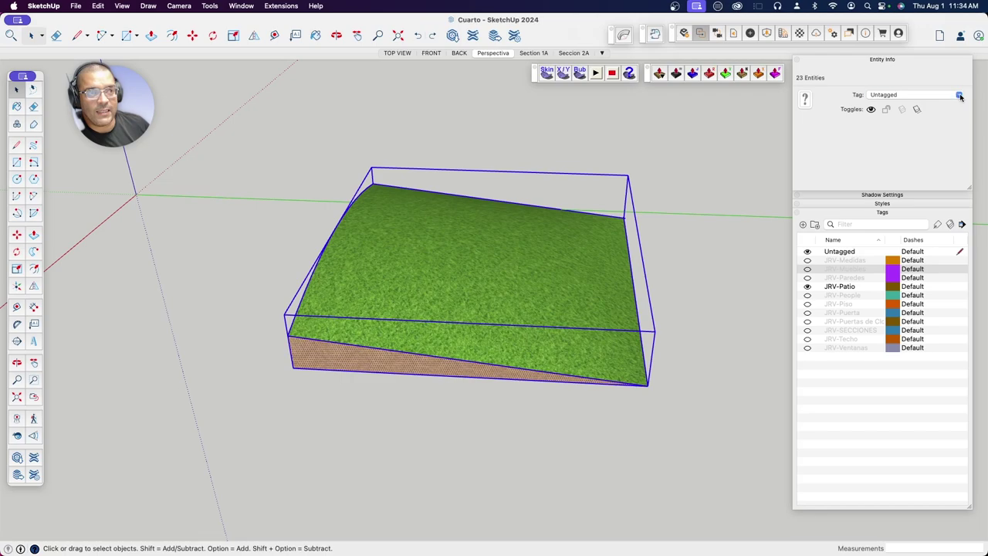
left_click(960, 95)
scroll(910, 131, "down", 2)
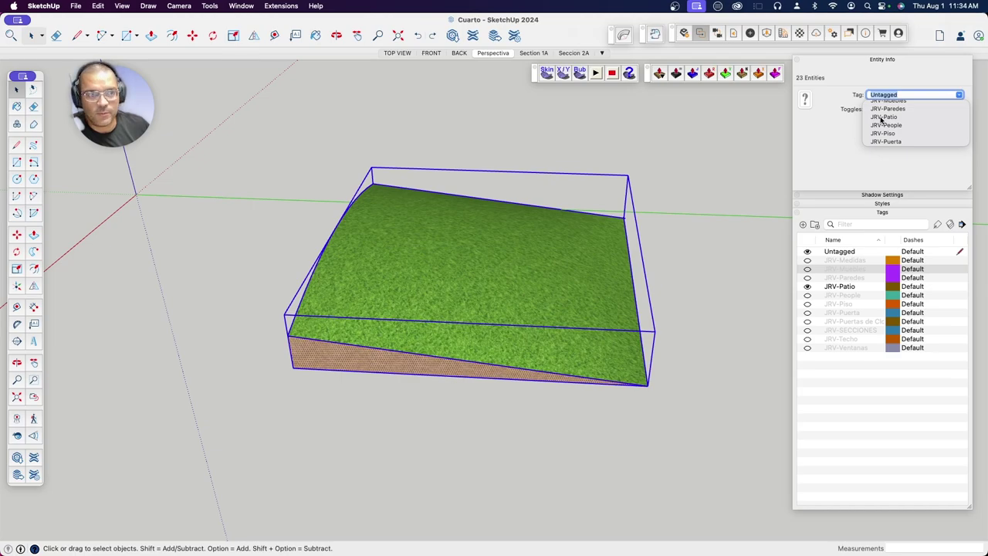
left_click(881, 118)
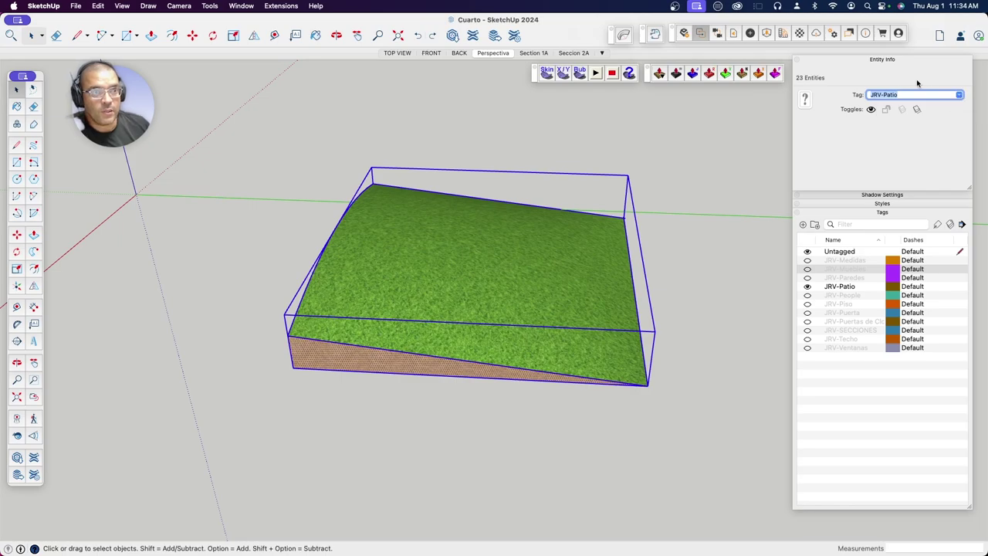
Step: Make all JRV tags visible again, keeping JRV-Medidas hidden
left_click(808, 287)
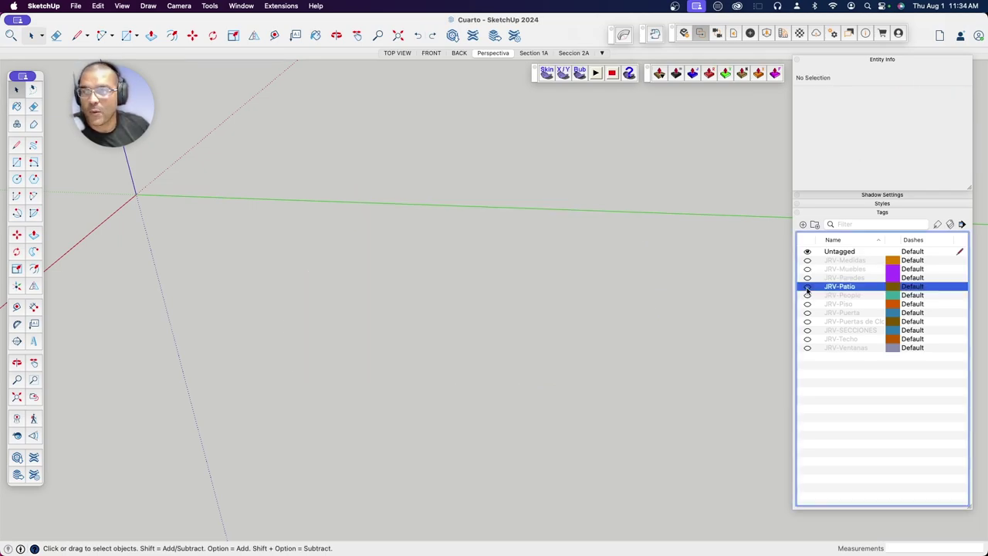
left_click(807, 286)
left_click(808, 295)
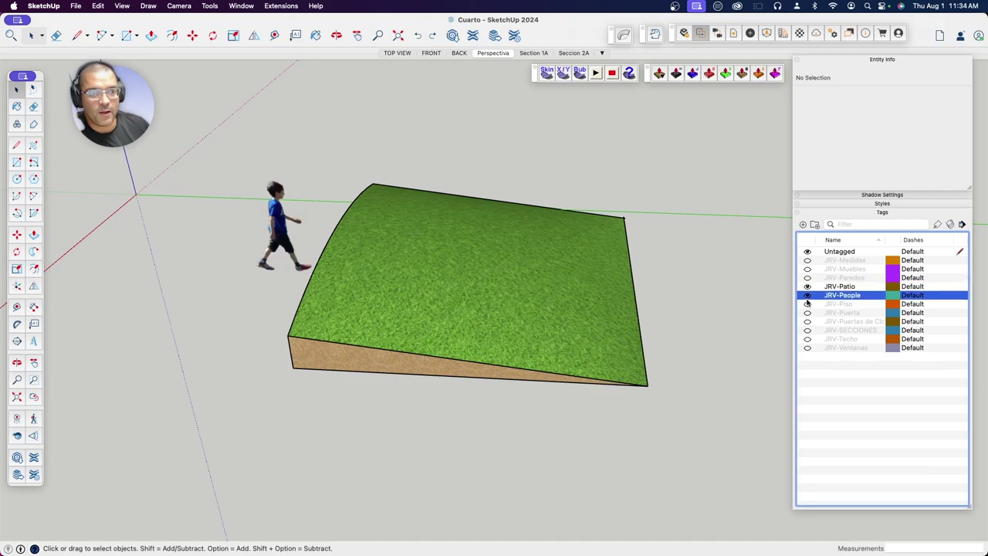
left_click(807, 303)
left_click(808, 313)
left_click(808, 321)
left_click(808, 329)
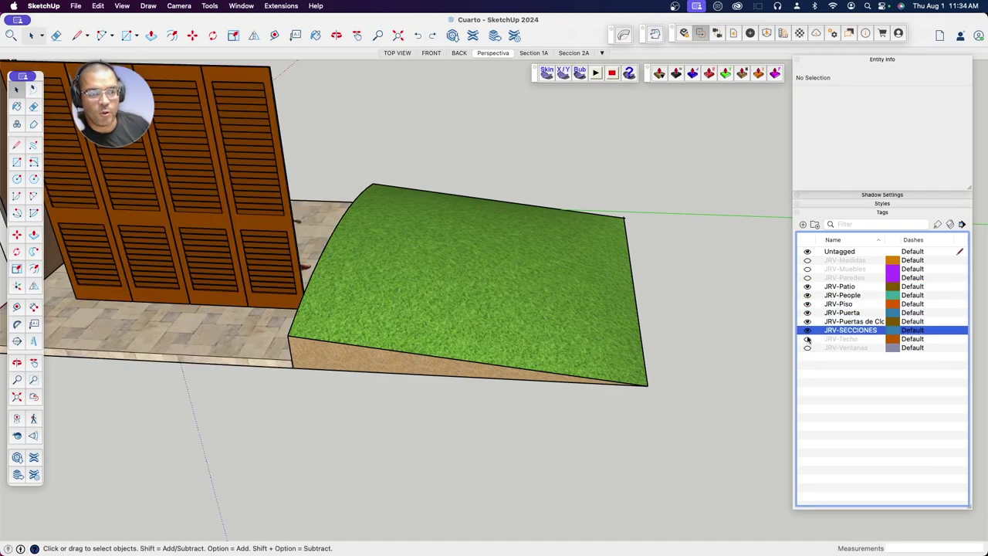
left_click(807, 339)
left_click(808, 348)
left_click(808, 278)
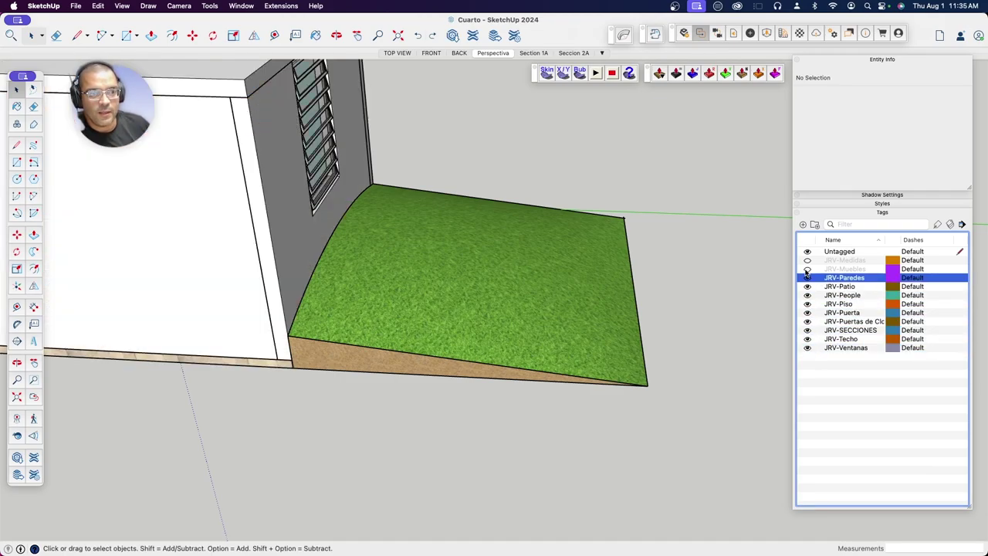
left_click(808, 269)
left_click(808, 260)
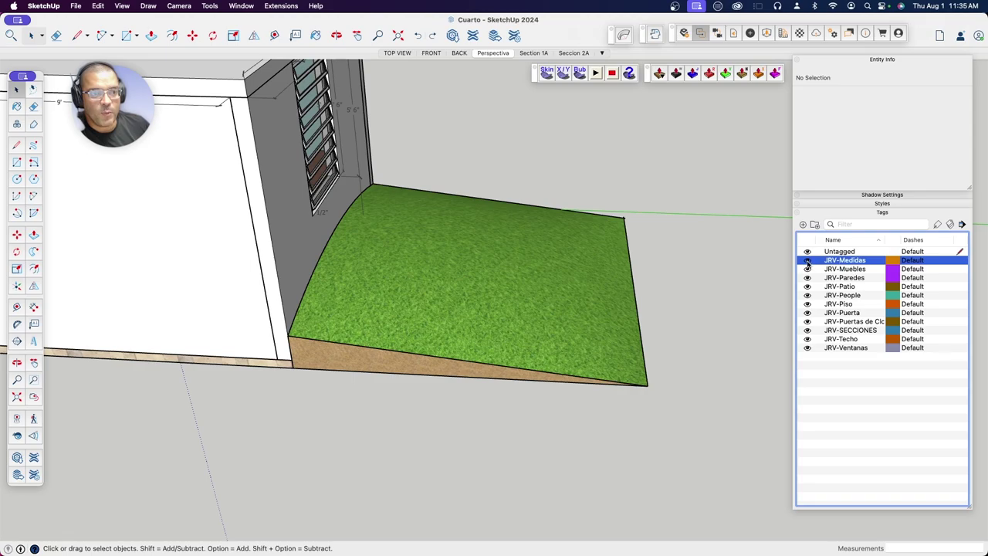
left_click(808, 260)
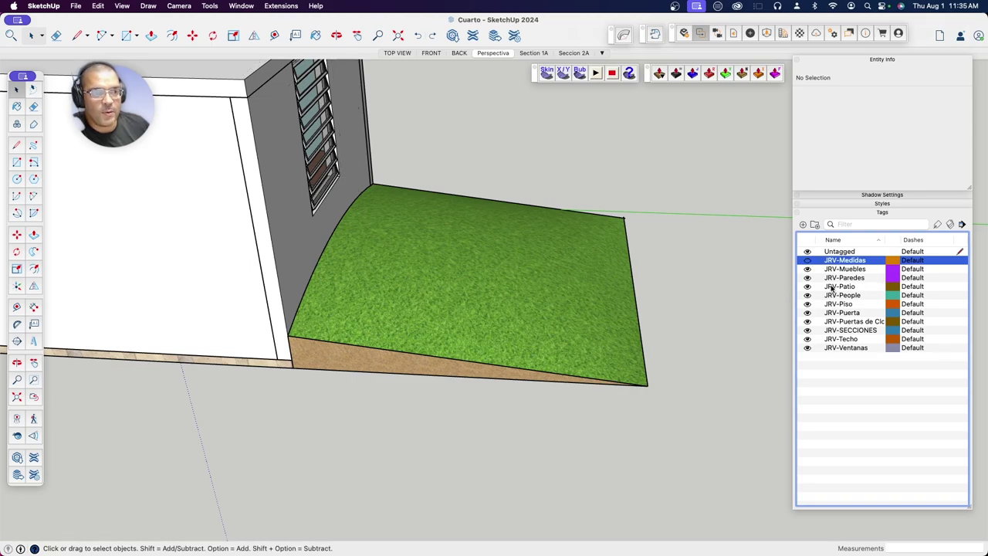
Step: Make JRV-Patio the active tag and view the ramp beside the room
left_click(691, 246)
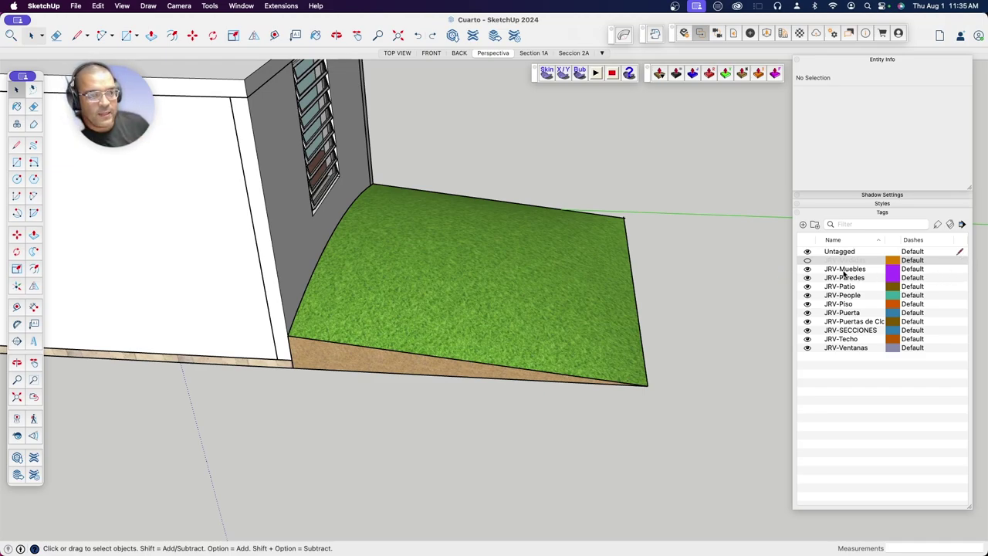
left_click(961, 288)
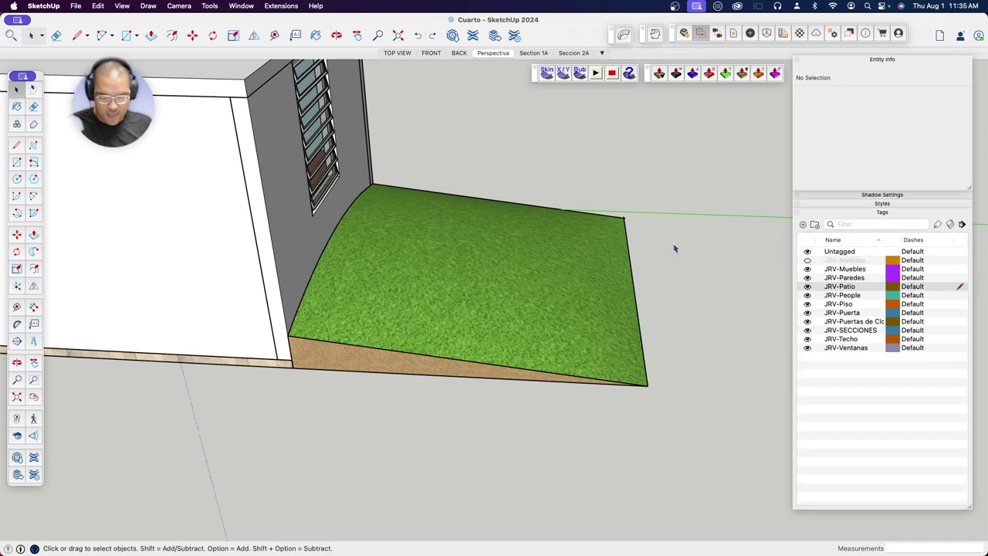
mouse_move(675, 246)
middle_mouse_down()
mouse_move(538, 247)
mouse_move(578, 254)
mouse_move(554, 190)
mouse_move(558, 245)
mouse_move(534, 316)
mouse_move(635, 305)
mouse_move(690, 249)
mouse_move(657, 223)
mouse_move(434, 265)
mouse_move(522, 294)
mouse_move(548, 316)
mouse_move(549, 333)
mouse_move(523, 302)
mouse_move(517, 349)
mouse_move(535, 343)
middle_mouse_up()
Step: Open 3D Warehouse from the Window menu and collapse the Entity Info and Tags panels
left_click_drag(534, 344, 534, 346)
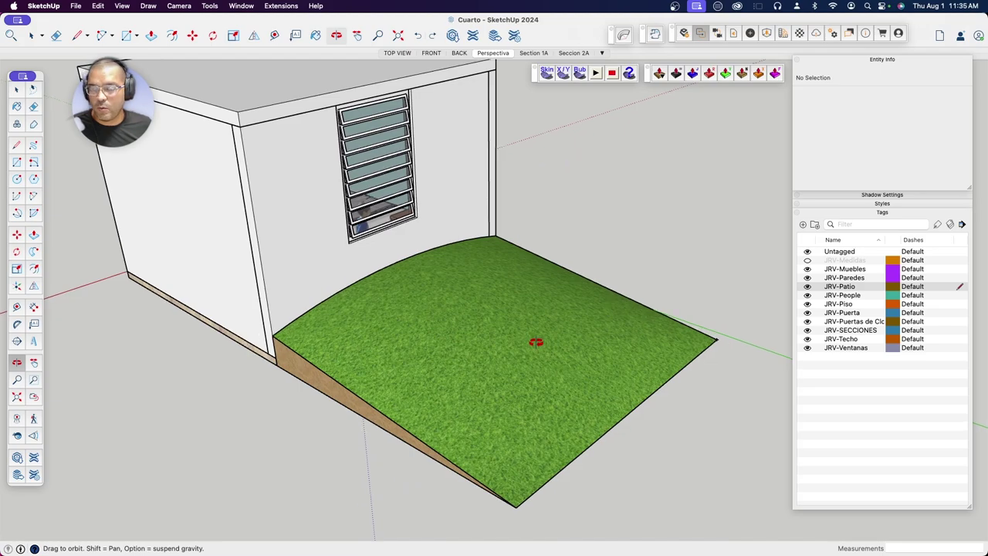
left_click(269, 6)
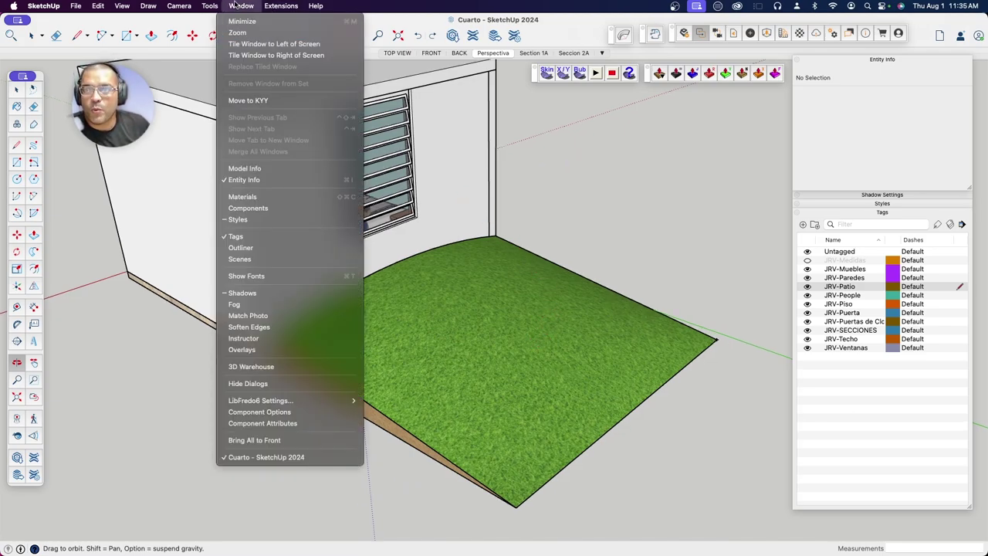
left_click(247, 368)
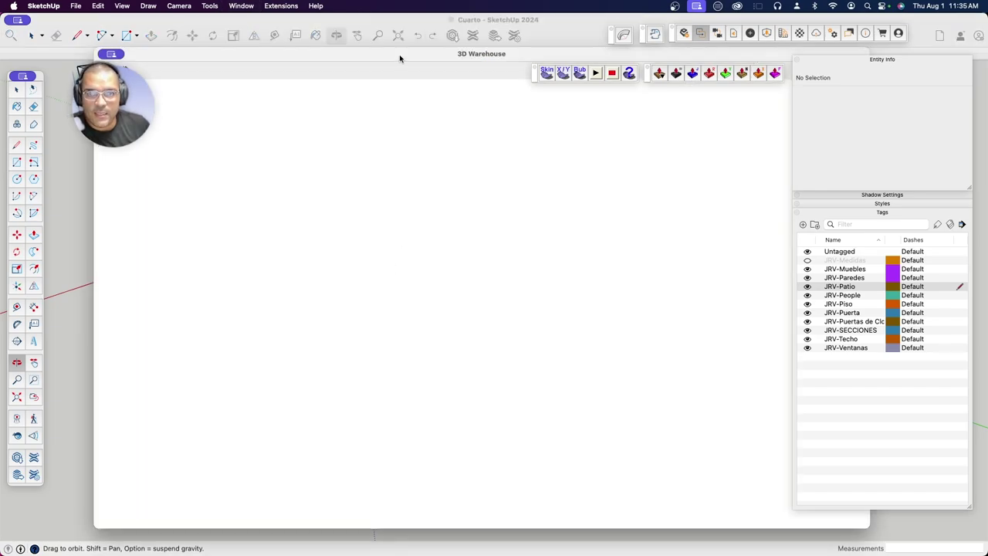
left_click_drag(392, 58, 375, 82)
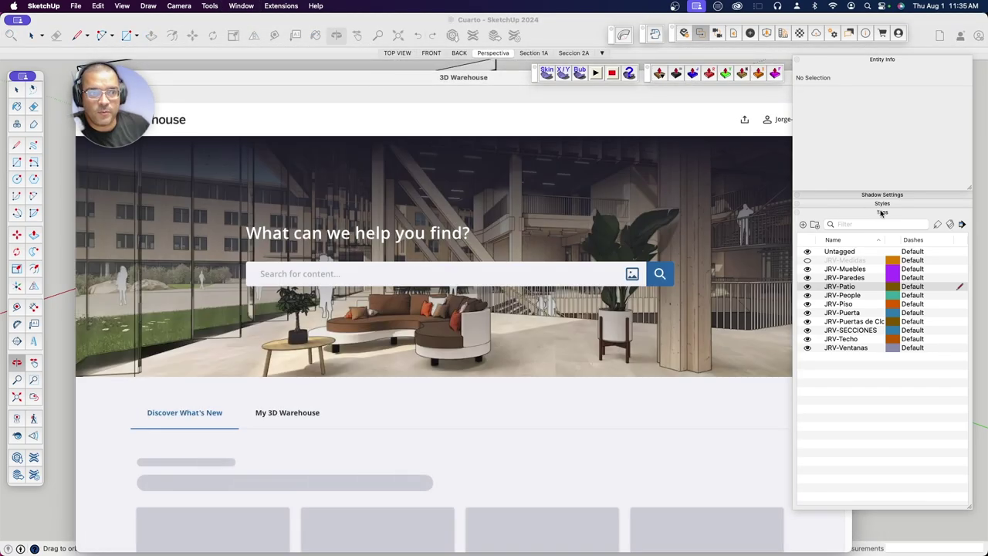
left_click(870, 60)
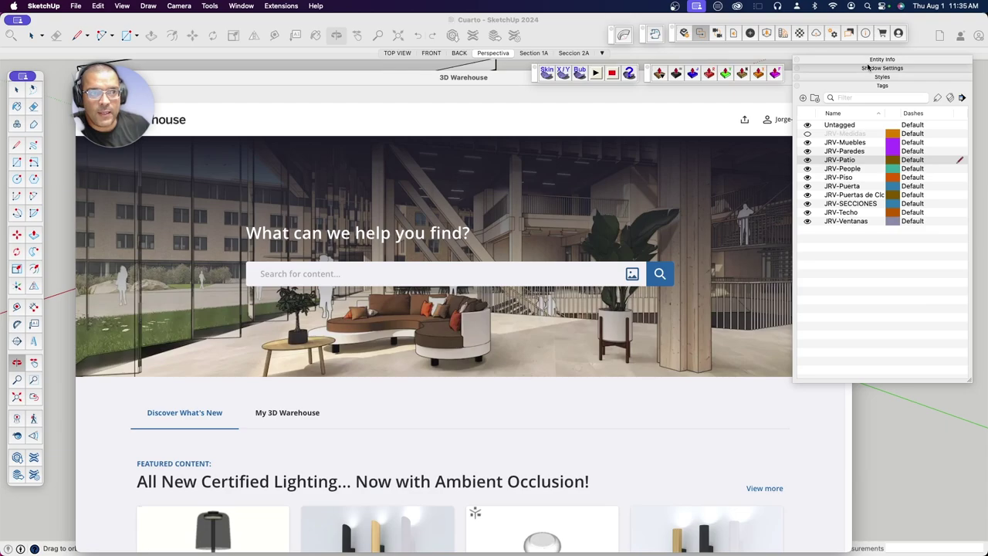
left_click(873, 86)
Step: Search 3D Warehouse for 'Tree' and scroll through the results
left_click(353, 267)
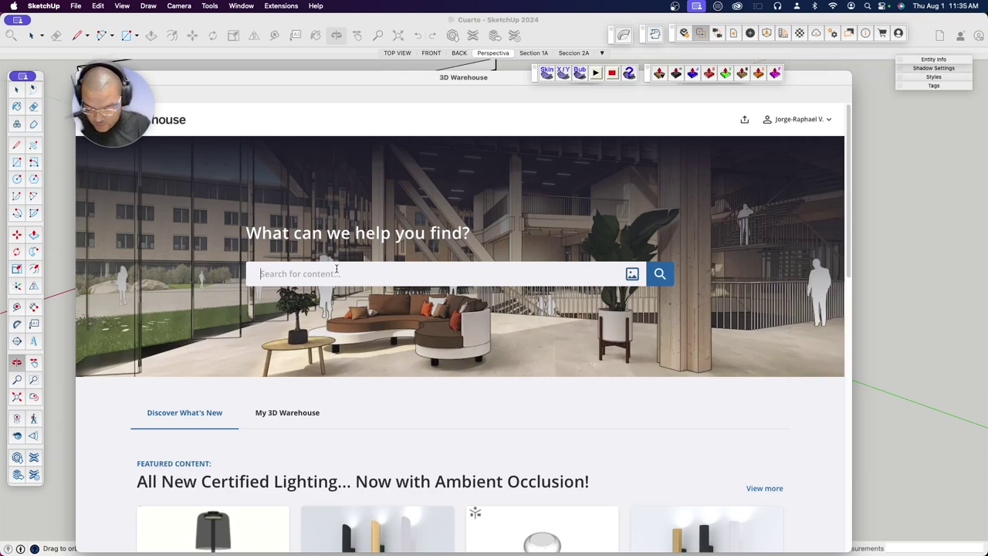
type("Tree")
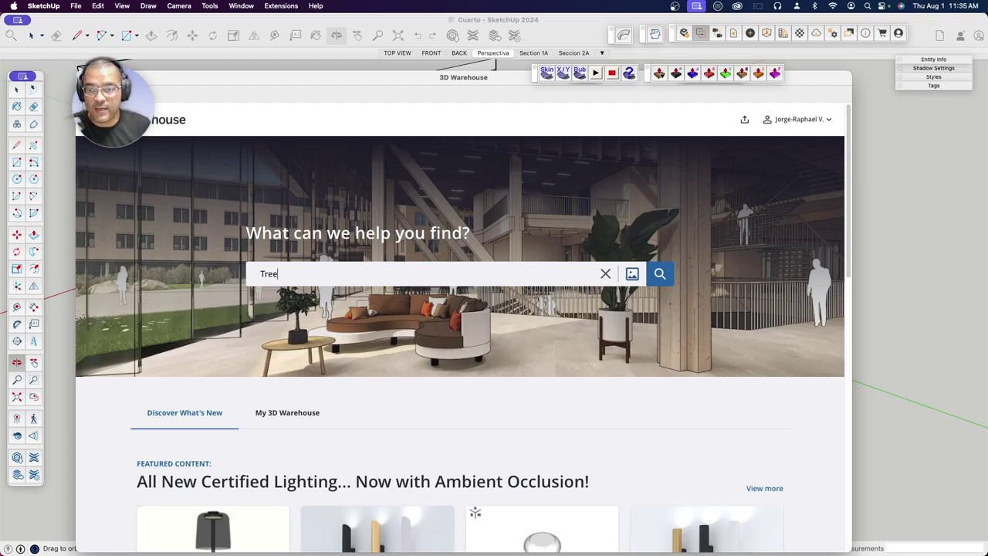
key("Return")
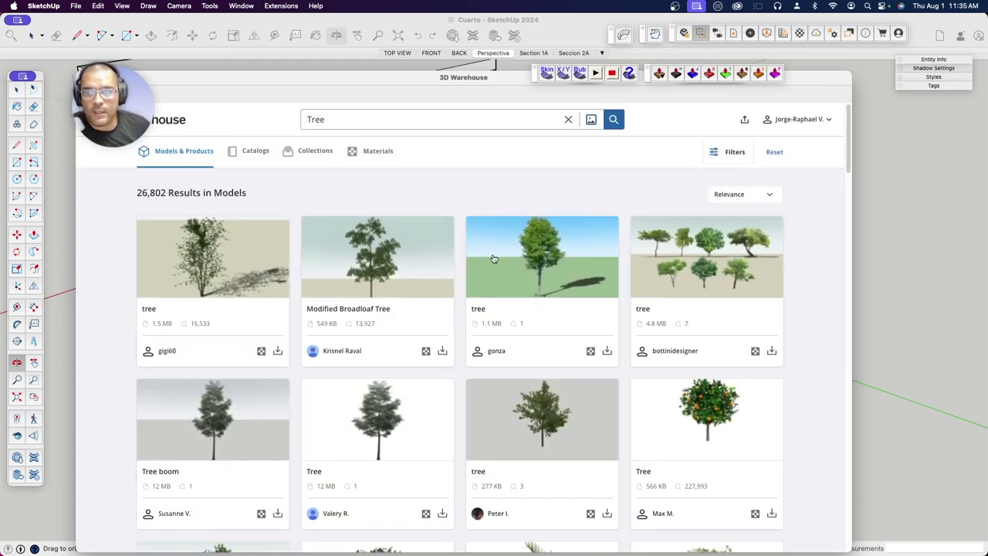
scroll(494, 258, "down", 2)
scroll(496, 259, "down", 1)
scroll(498, 261, "down", 1)
scroll(499, 261, "down", 1)
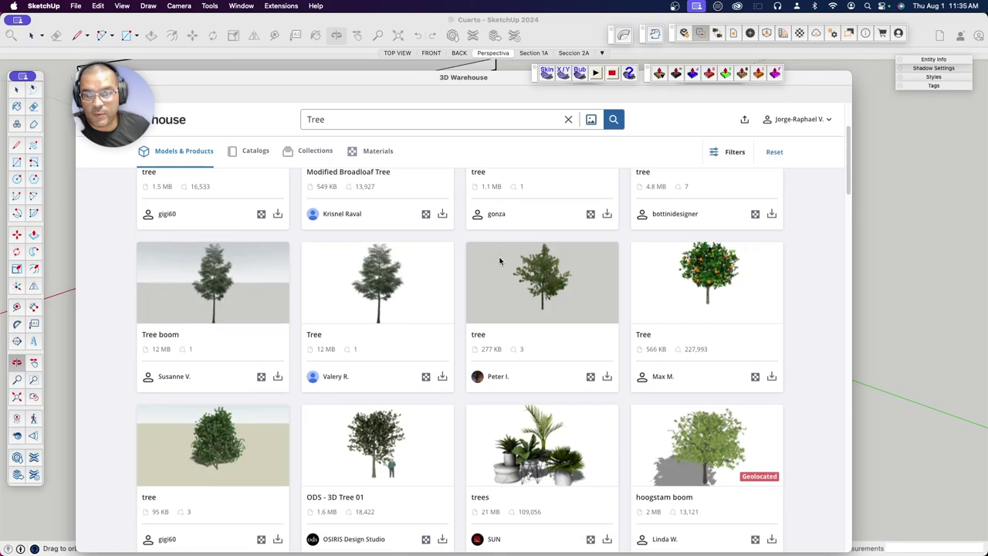
scroll(500, 261, "down", 1)
scroll(500, 261, "down", 1)
scroll(499, 261, "down", 2)
scroll(500, 261, "down", 3)
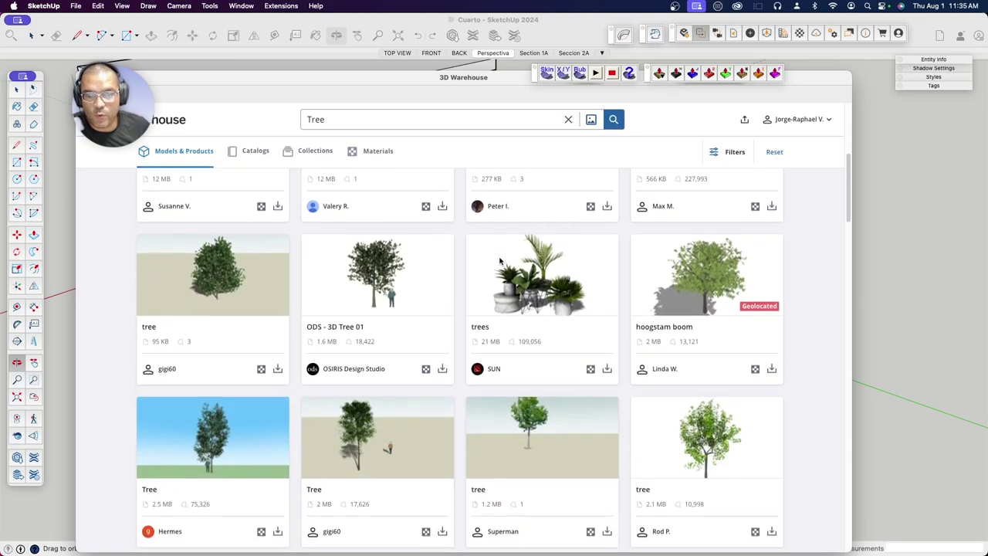
scroll(500, 261, "down", 1)
scroll(500, 261, "down", 1)
scroll(500, 261, "down", 1)
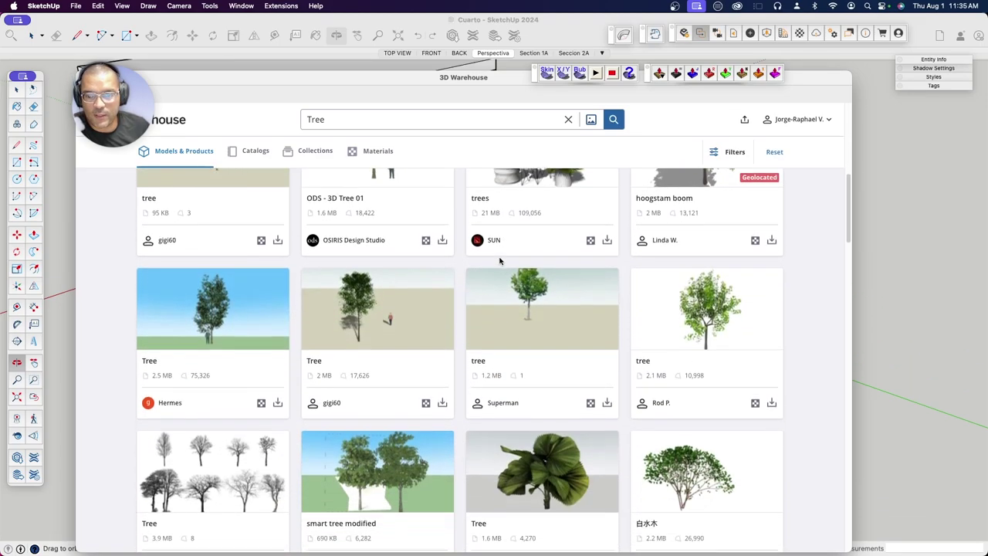
scroll(499, 261, "down", 1)
scroll(500, 261, "down", 1)
scroll(500, 261, "down", 1)
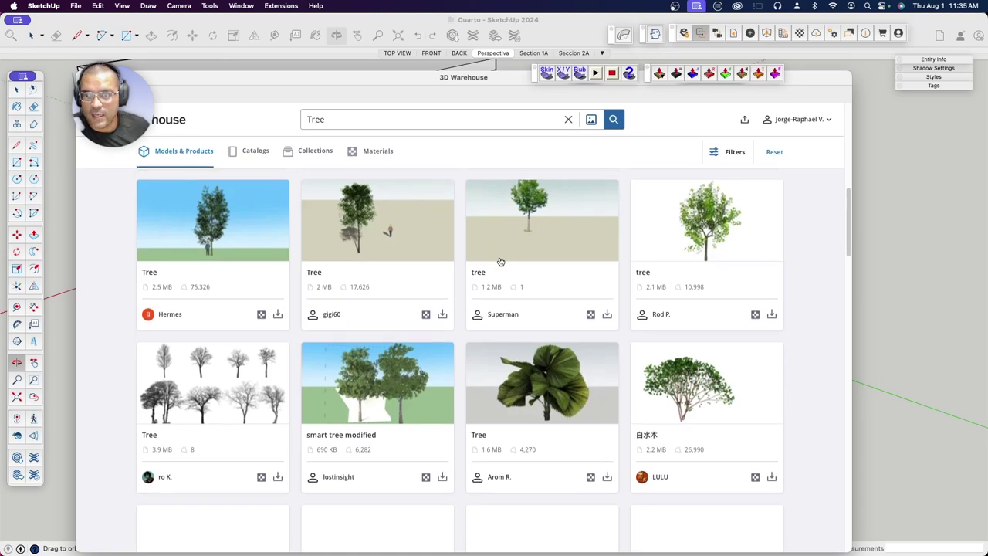
scroll(500, 261, "down", 1)
scroll(499, 261, "down", 1)
scroll(500, 261, "down", 1)
scroll(500, 261, "down", 1)
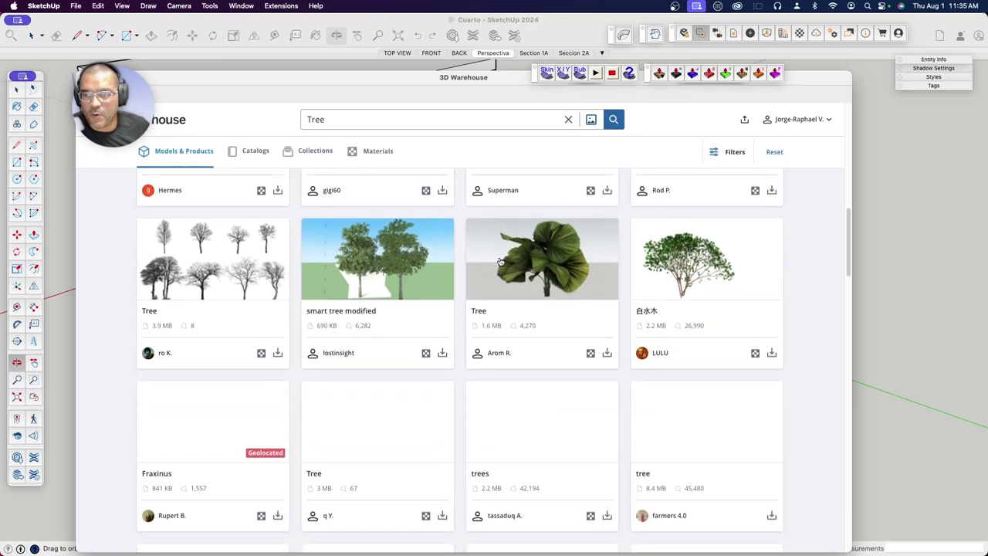
scroll(499, 261, "down", 2)
scroll(500, 261, "down", 2)
scroll(500, 261, "down", 2)
scroll(500, 263, "down", 3)
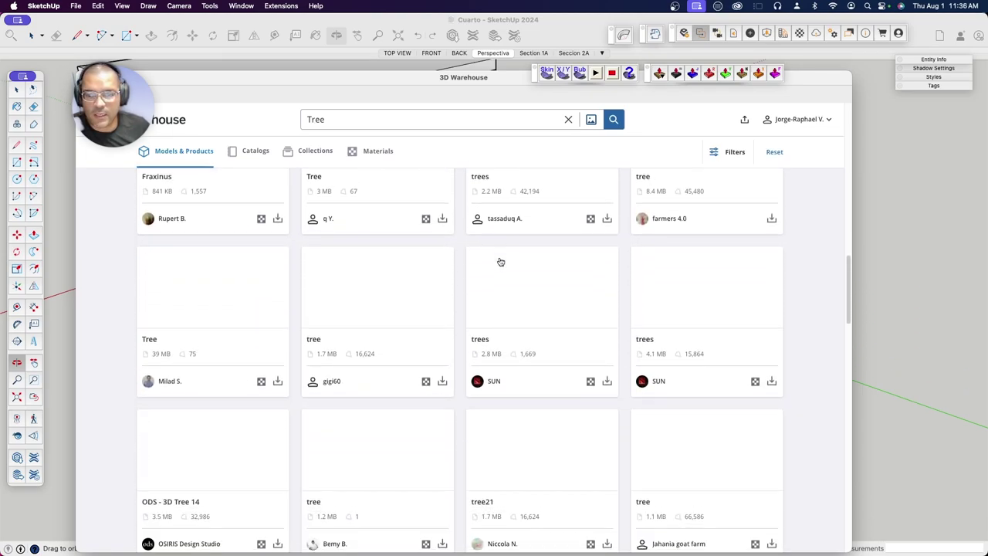
scroll(500, 262, "down", 3)
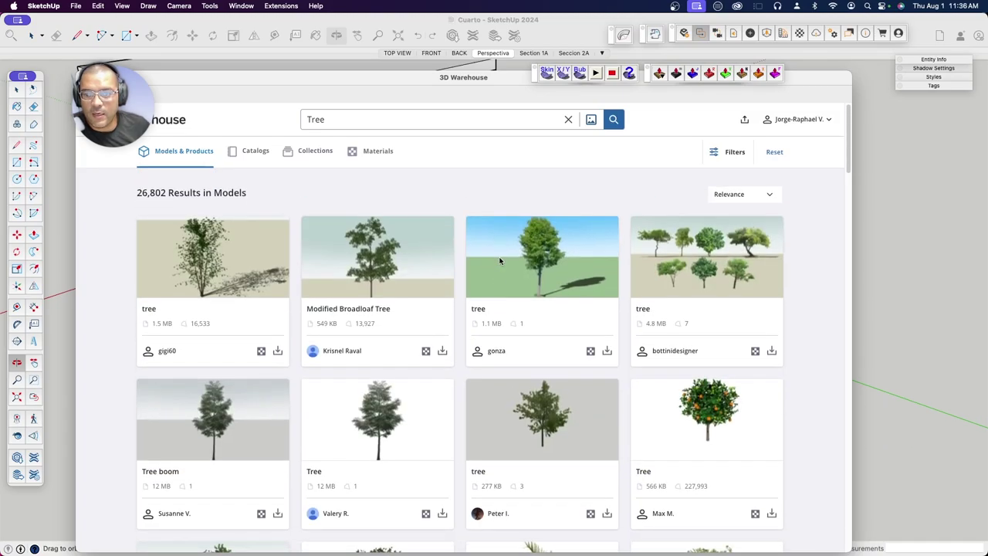
scroll(535, 309, "down", 1)
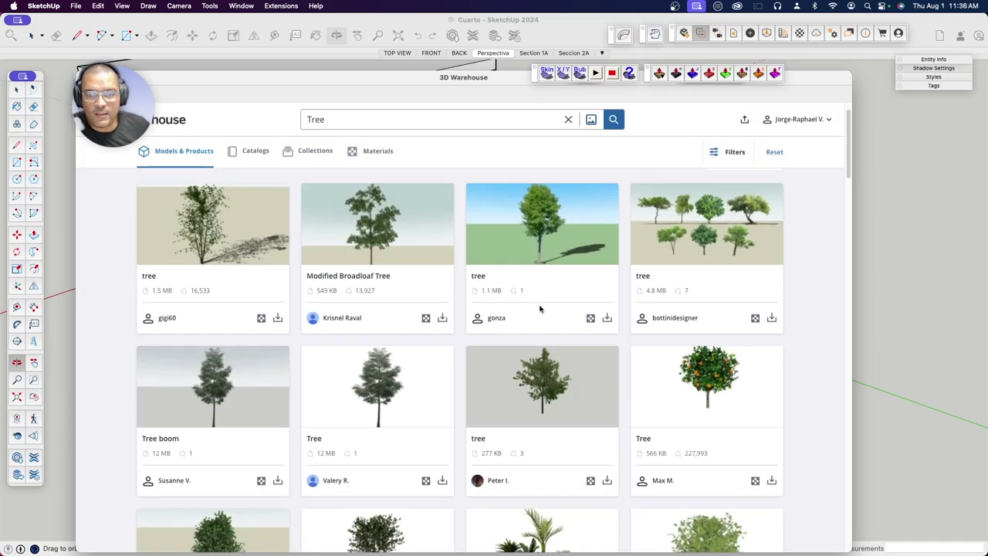
scroll(563, 303, "down", 1)
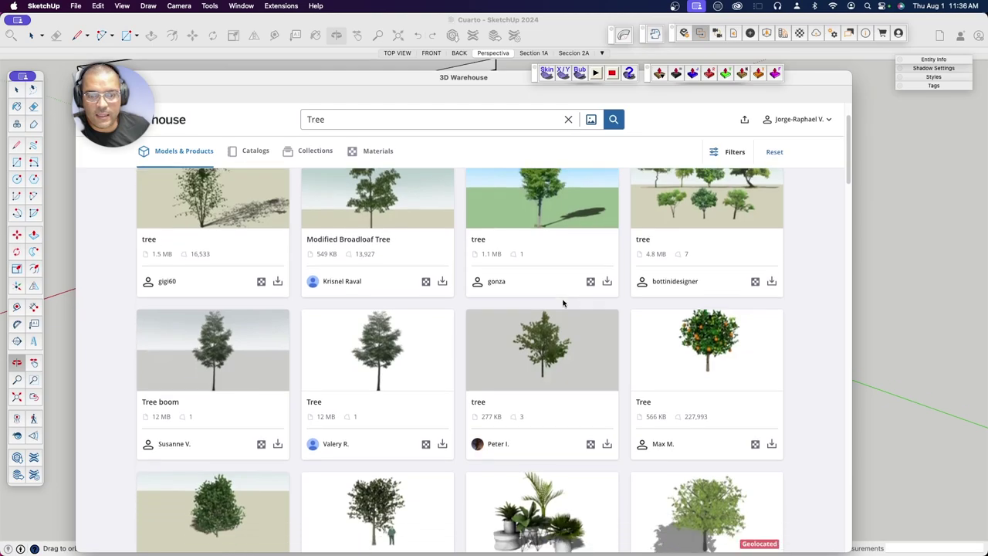
scroll(563, 303, "down", 1)
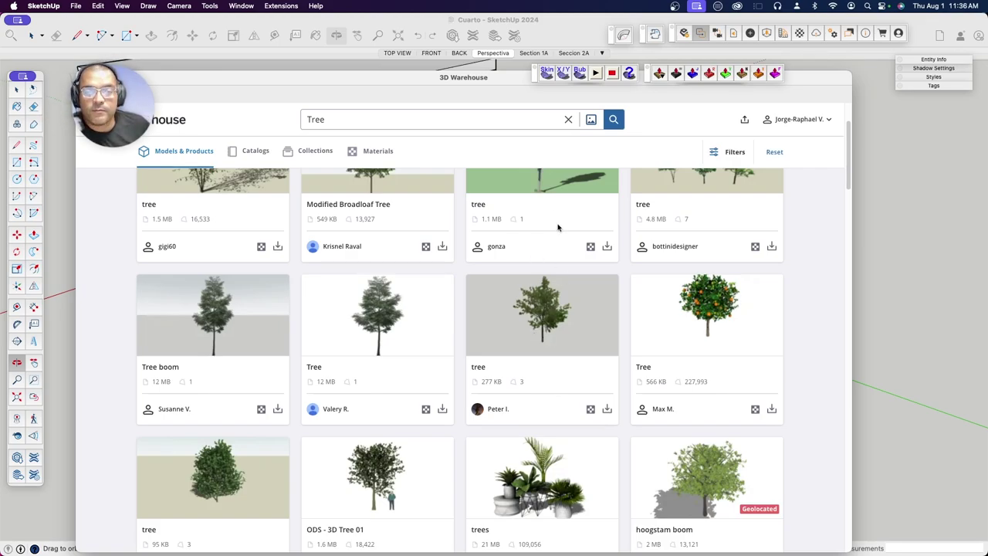
left_click_drag(478, 81, 485, 73)
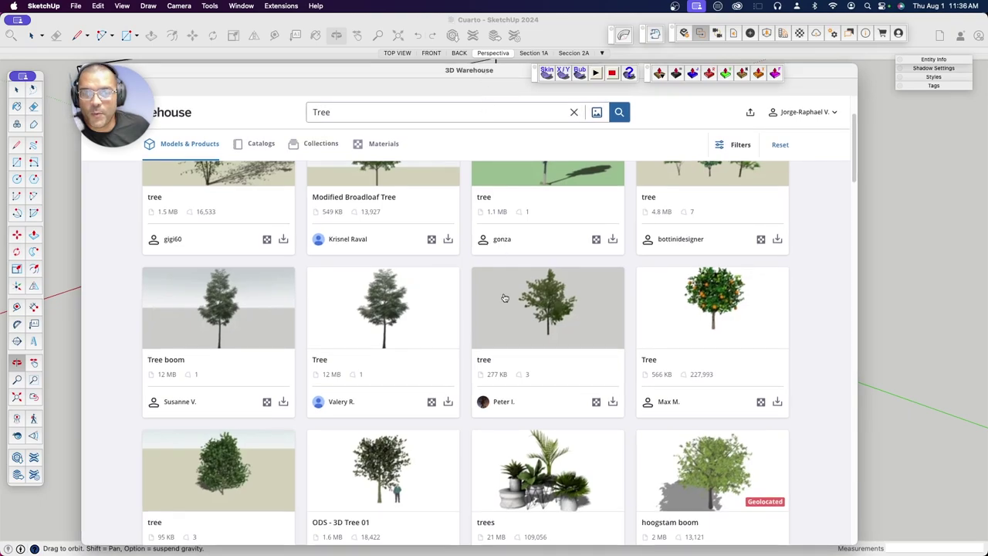
Step: Preview the 277 KB tree model in 3D, then return to the Tree results
left_click(549, 335)
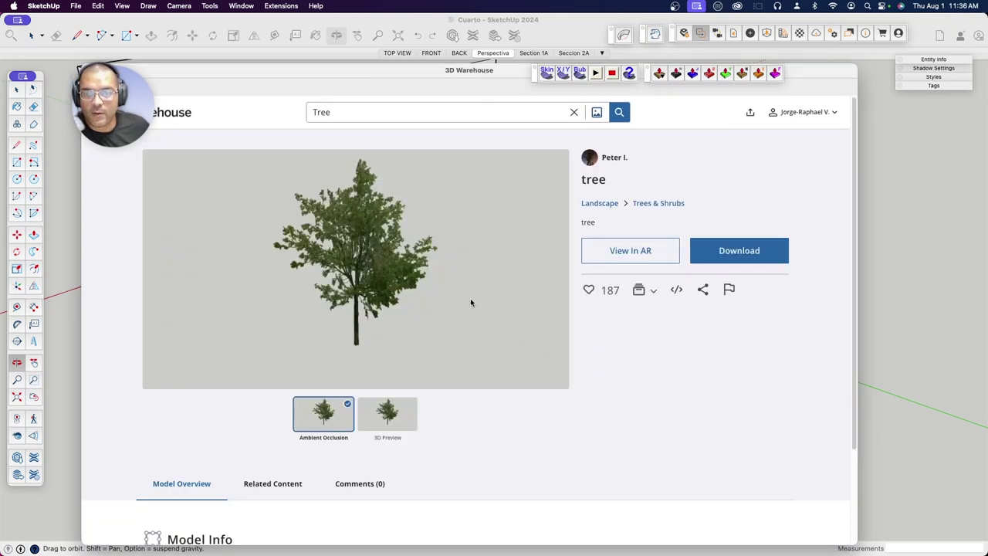
left_click(387, 417)
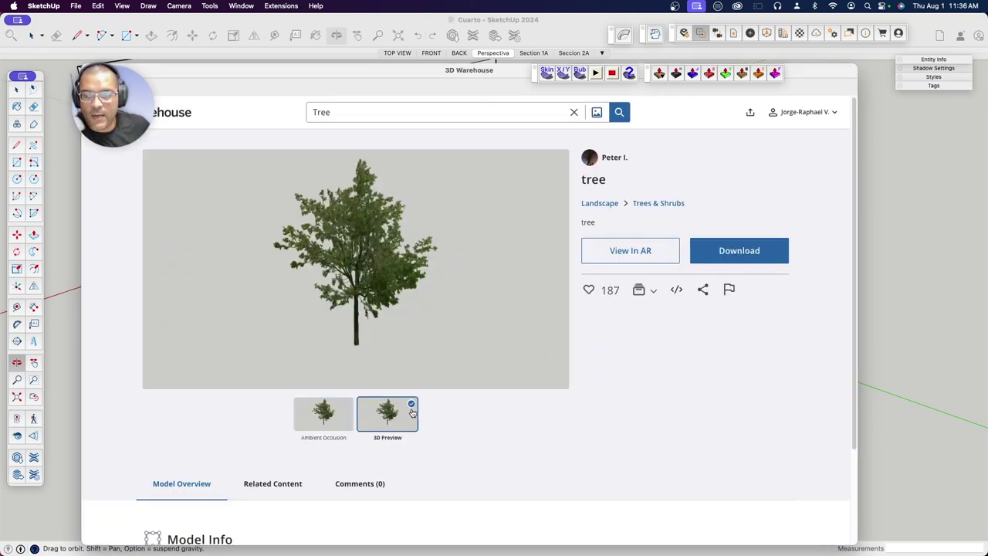
left_click(365, 269)
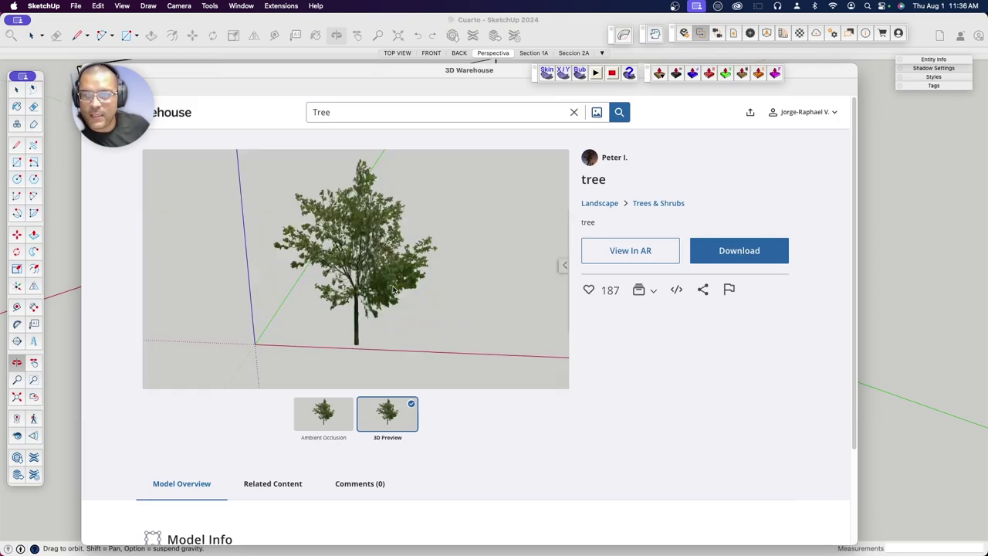
mouse_move(371, 270)
left_mouse_down()
mouse_move(308, 261)
mouse_move(363, 210)
mouse_move(347, 261)
mouse_move(380, 238)
mouse_move(379, 212)
mouse_move(397, 287)
mouse_move(352, 265)
mouse_move(379, 239)
mouse_move(347, 278)
mouse_move(364, 282)
mouse_move(302, 276)
mouse_move(341, 339)
mouse_move(347, 278)
mouse_move(410, 265)
mouse_move(354, 317)
mouse_move(348, 298)
mouse_move(375, 258)
mouse_move(441, 238)
mouse_move(403, 259)
left_mouse_up()
left_click_drag(235, 75, 292, 131)
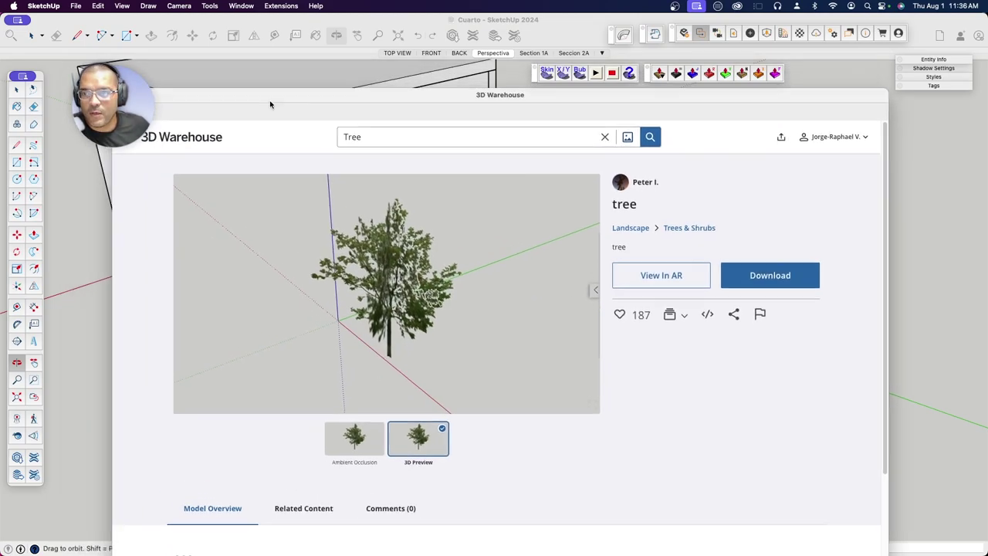
left_click(202, 114)
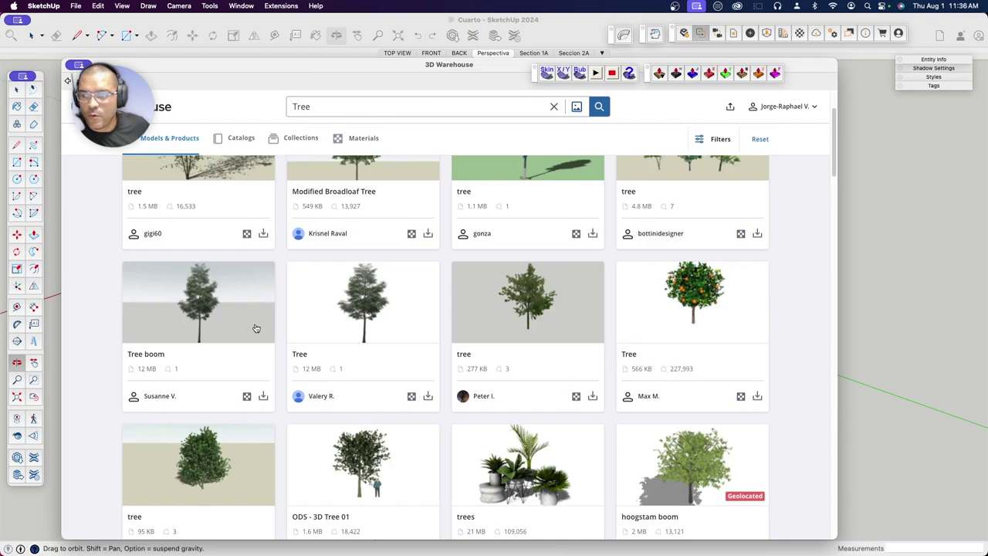
Step: Inspect ODS - 3D Tree 01 in its 3D preview and download it into the model
scroll(428, 332, "up", 2)
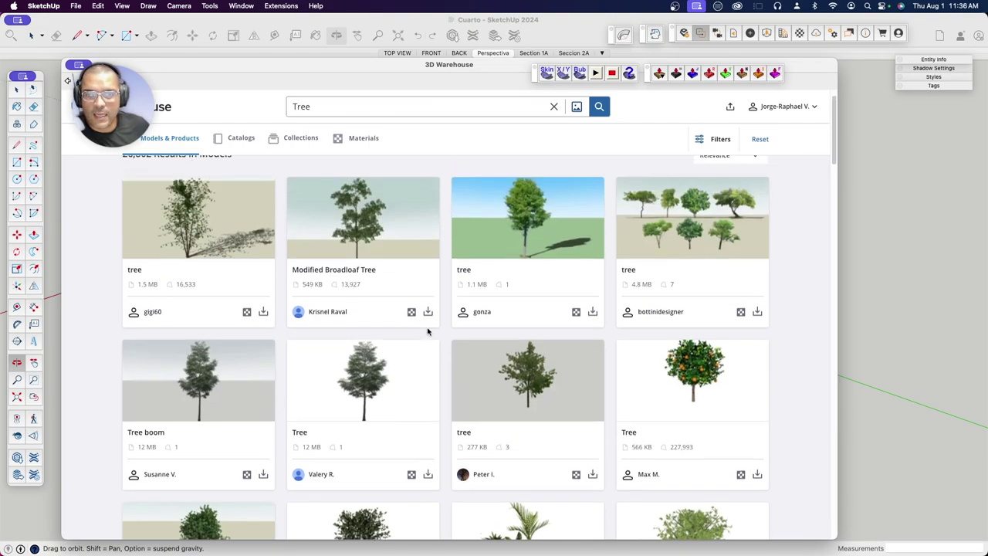
scroll(474, 335, "down", 3)
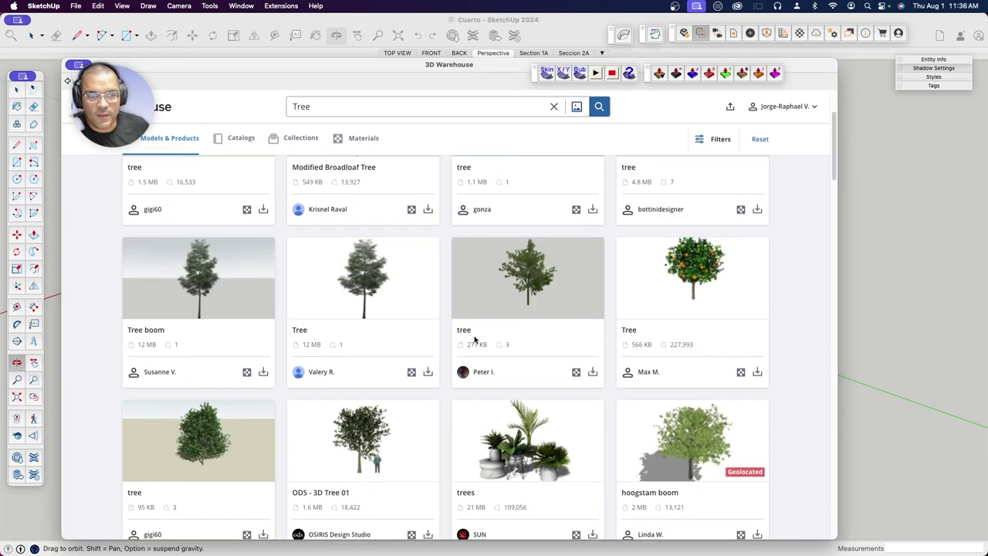
scroll(475, 341, "down", 2)
scroll(475, 341, "down", 2)
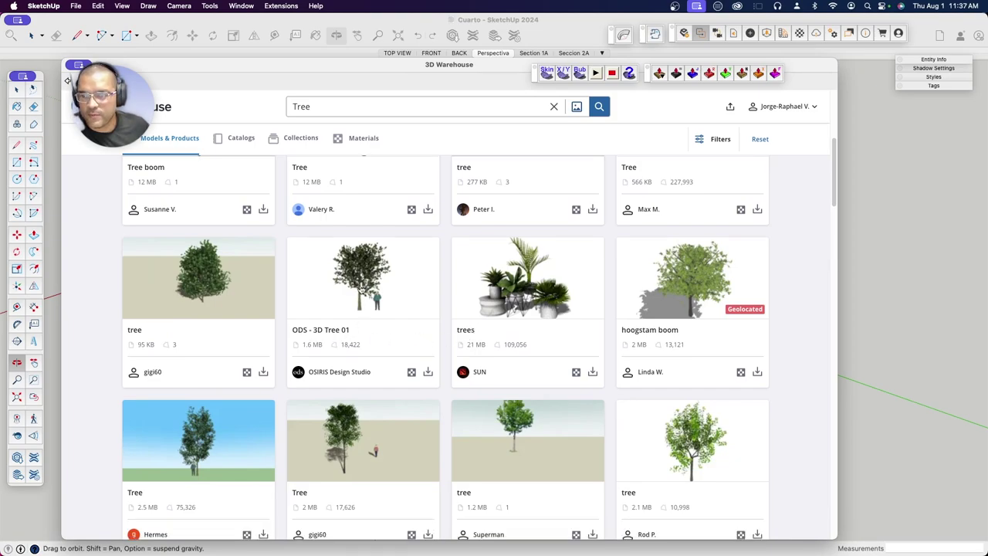
left_click(360, 287)
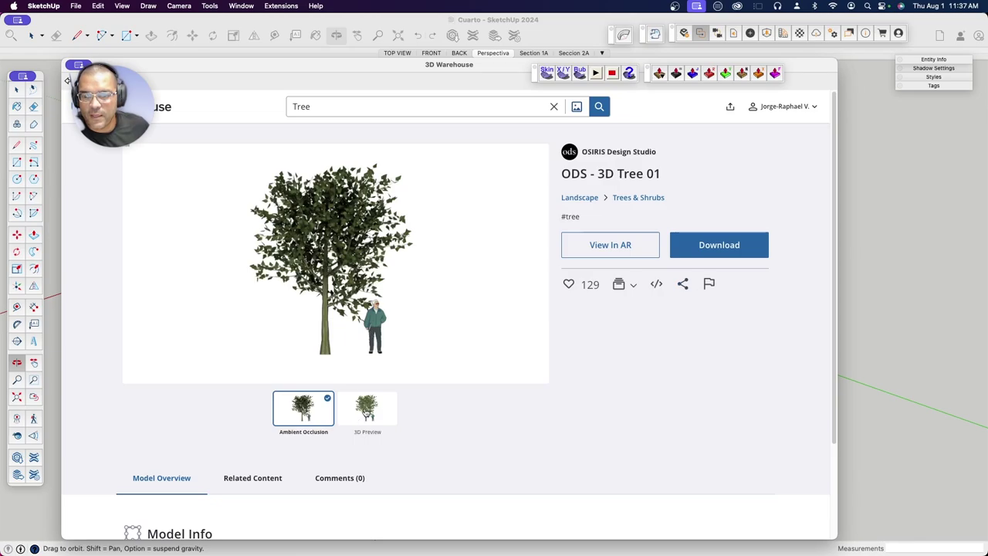
left_click(366, 412)
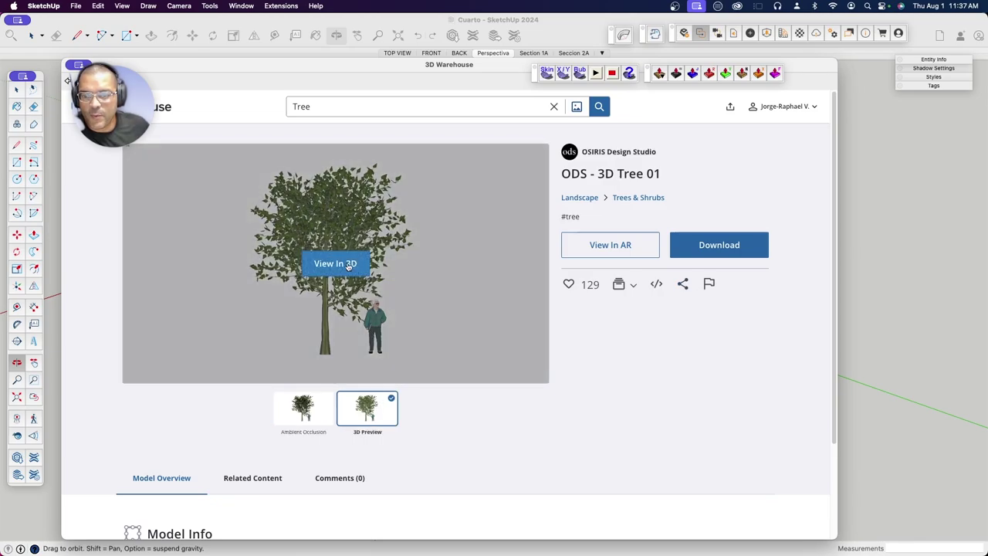
left_click(346, 264)
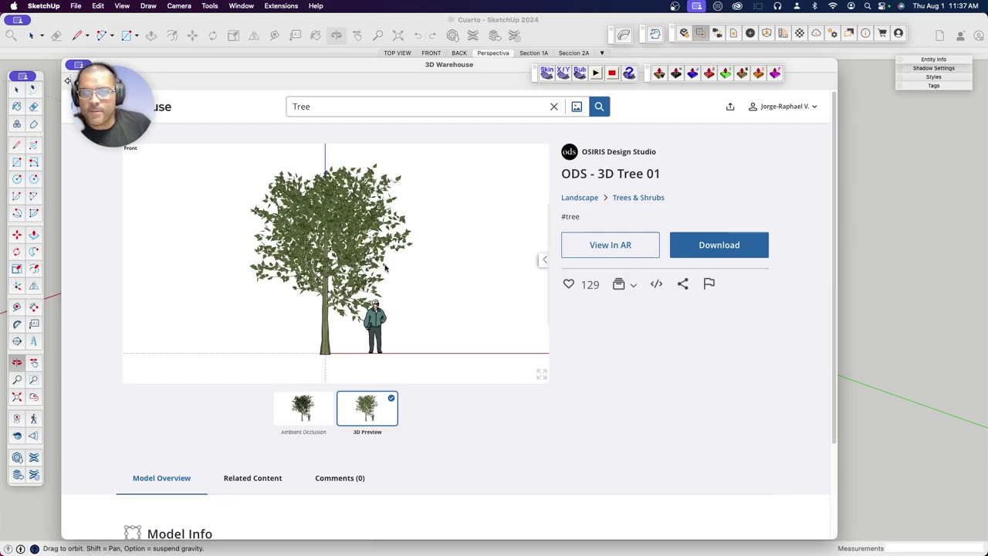
mouse_move(321, 290)
left_mouse_down()
mouse_move(368, 265)
mouse_move(239, 276)
mouse_move(335, 234)
mouse_move(425, 227)
mouse_move(461, 242)
mouse_move(358, 257)
mouse_move(406, 287)
mouse_move(406, 271)
left_mouse_up()
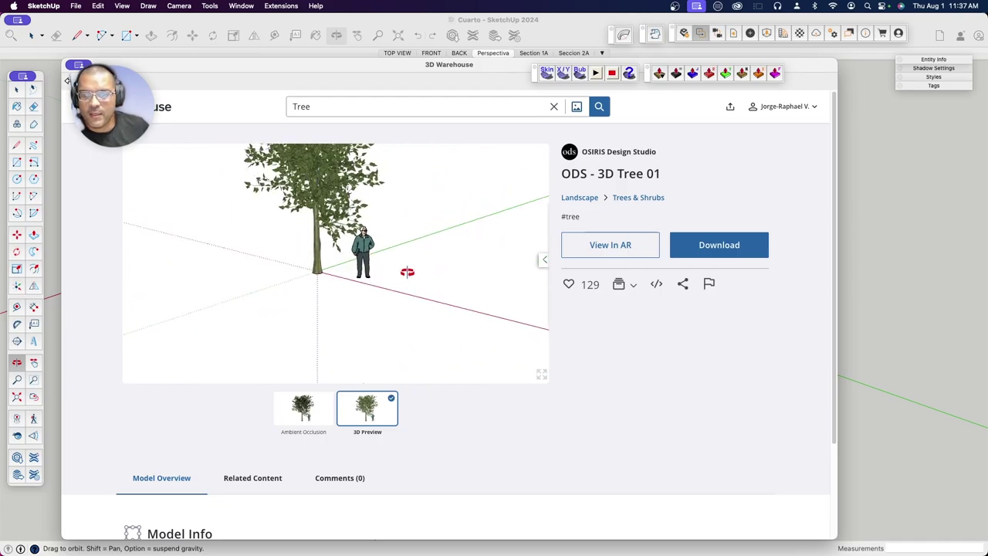
left_click(727, 247)
Step: Place the downloaded tree right of the grass ramp, framing it with the house, and expand the Tags panel
left_click(493, 207)
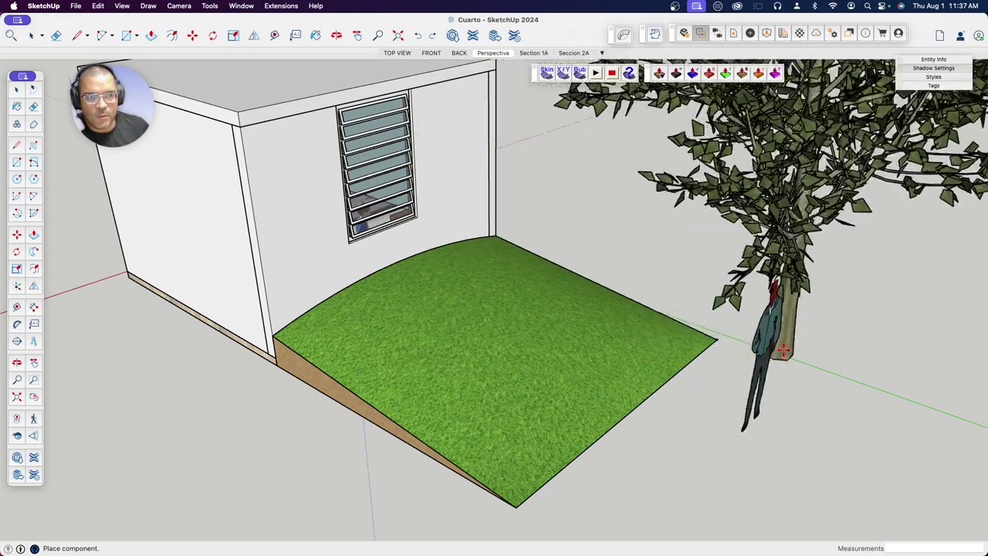
left_click(888, 309)
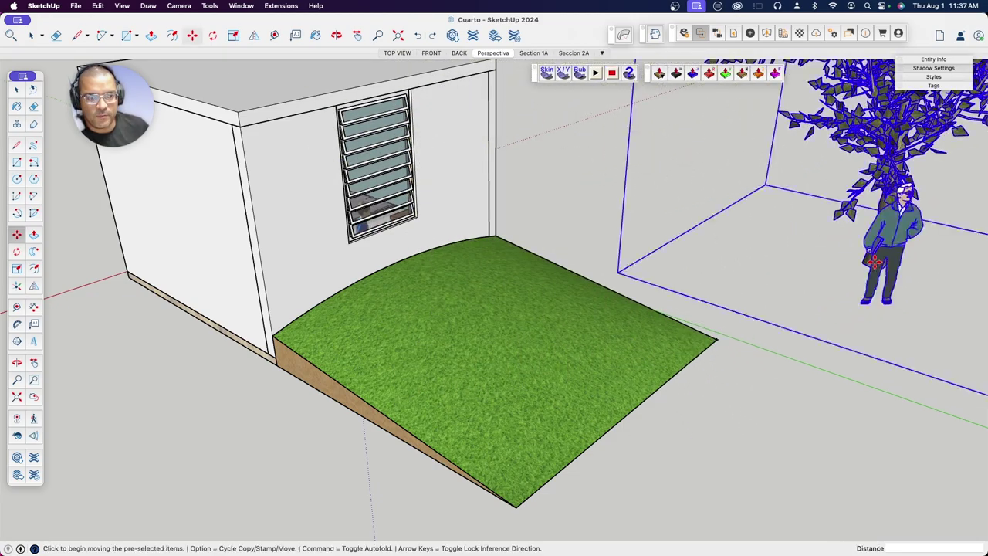
scroll(857, 321, "down", 5)
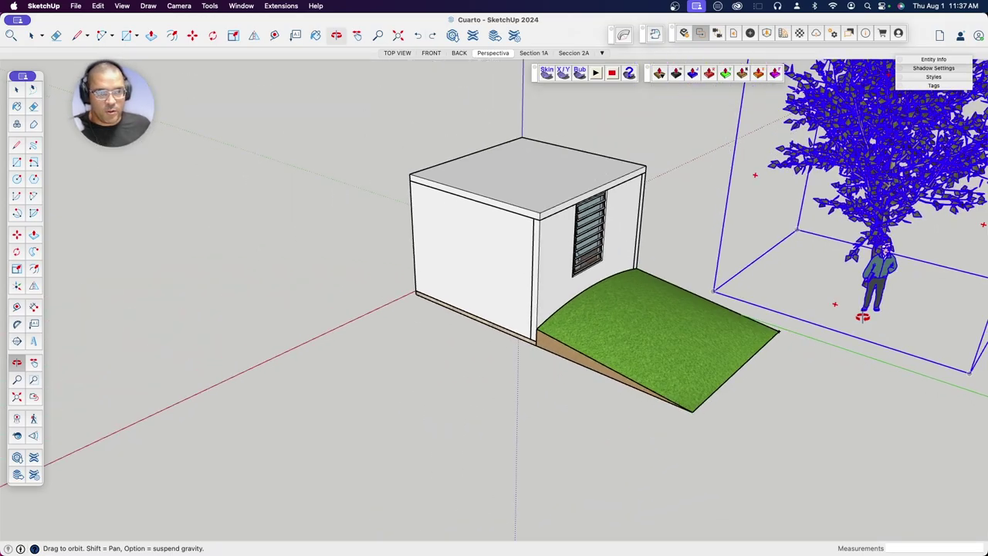
mouse_move(857, 321)
middle_mouse_down()
mouse_move(624, 395)
mouse_move(470, 360)
mouse_move(530, 335)
mouse_move(558, 303)
mouse_move(734, 307)
mouse_move(651, 399)
middle_mouse_up()
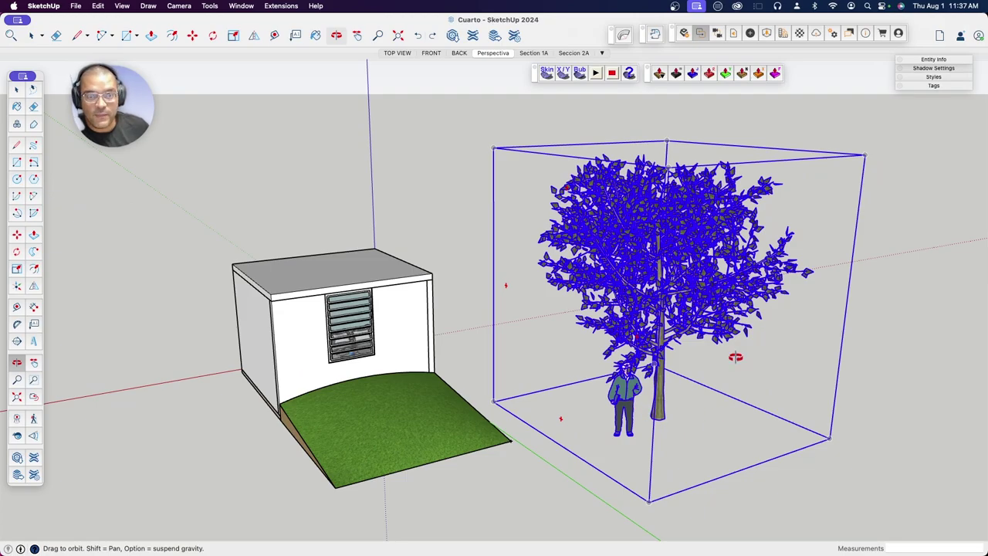
mouse_move(627, 240)
middle_mouse_down()
mouse_move(688, 294)
mouse_move(724, 360)
mouse_move(688, 326)
mouse_move(535, 281)
mouse_move(706, 332)
middle_mouse_up()
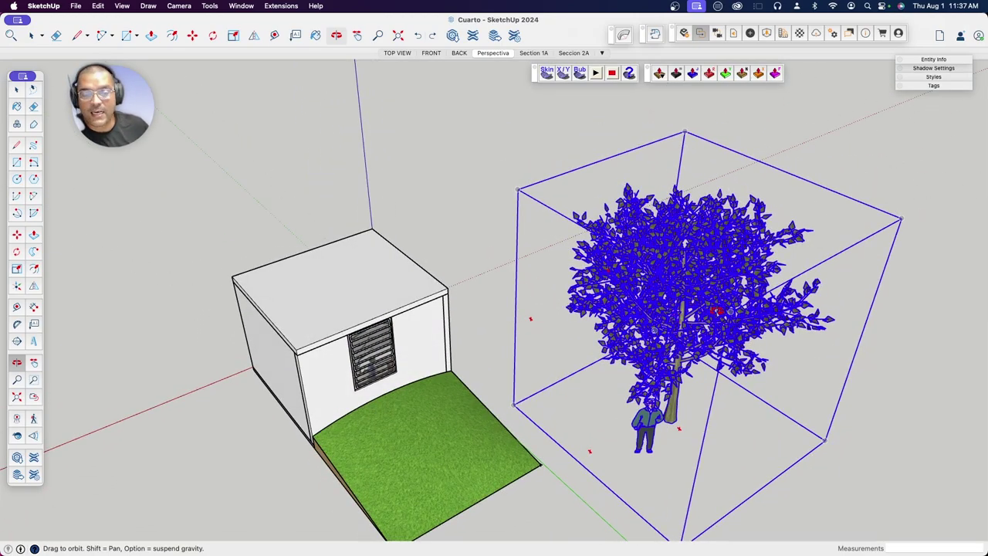
left_click(937, 86)
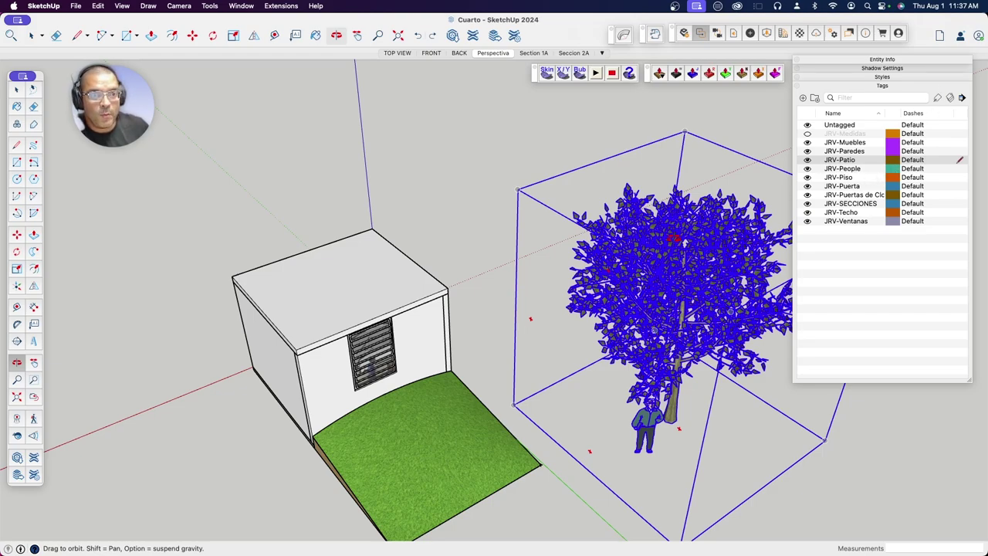
Step: Explode the tree component into its separate parts
right_click(691, 226)
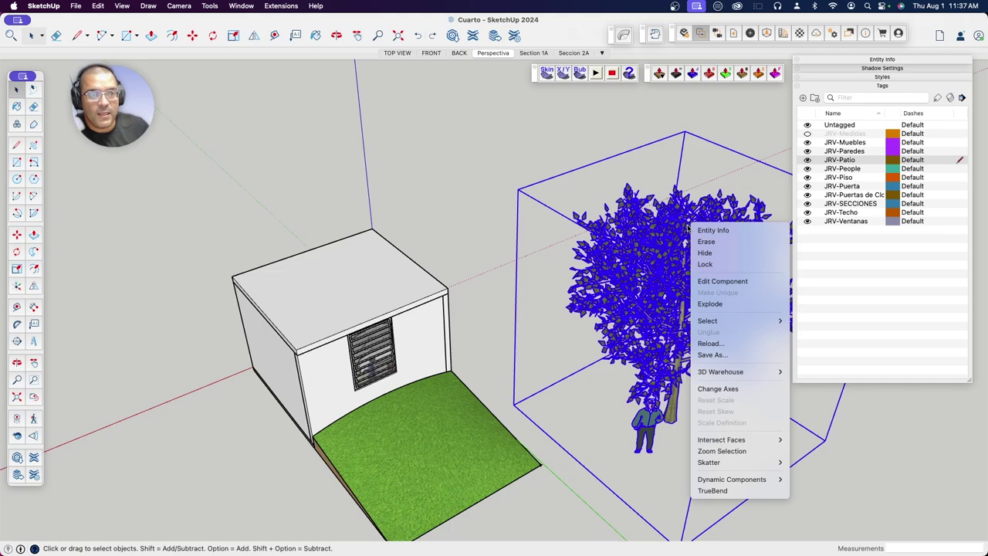
left_click(713, 305)
left_click(741, 126)
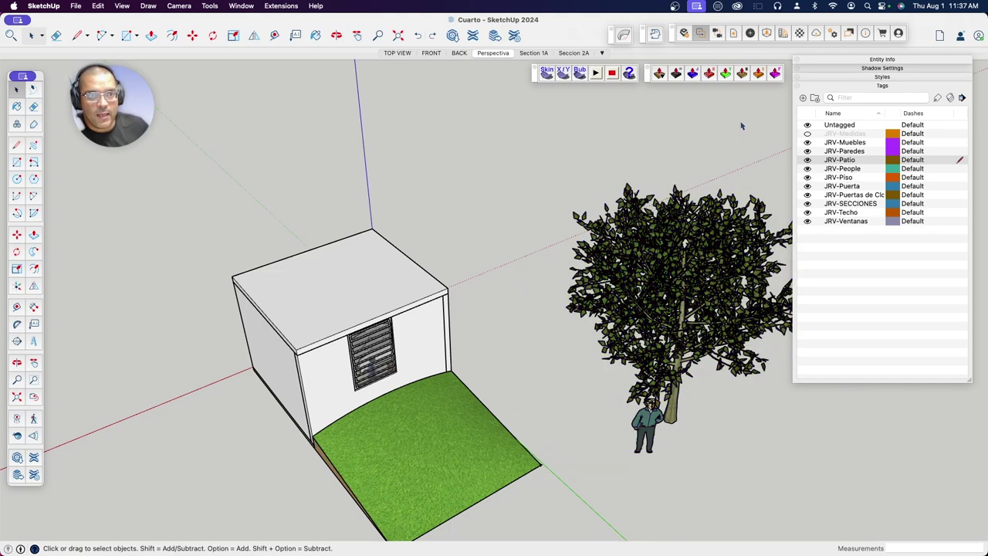
left_click(702, 243)
Step: Delete the person figure beside the tree, leaving the tree selected
left_click(616, 123)
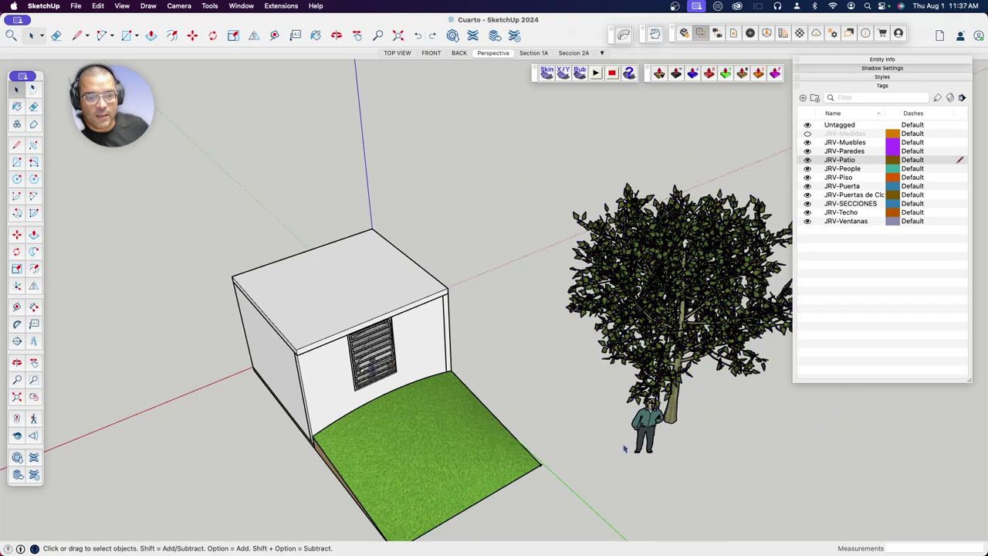
left_click(655, 434)
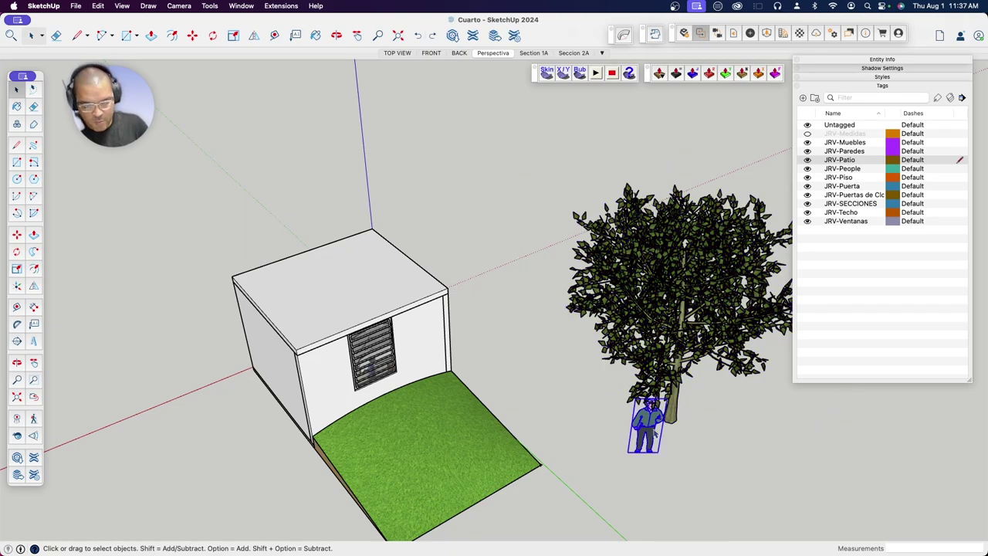
key("Delete")
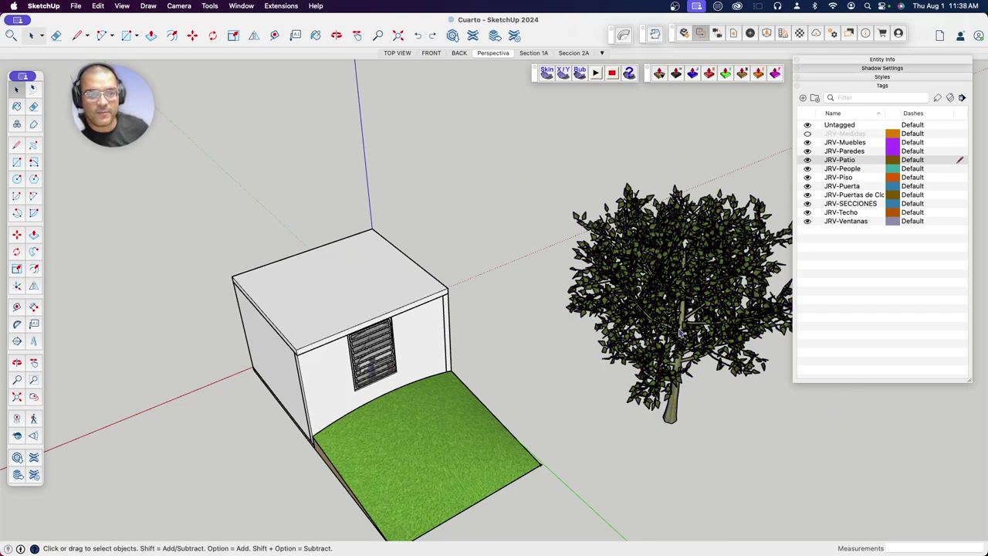
left_click(676, 330)
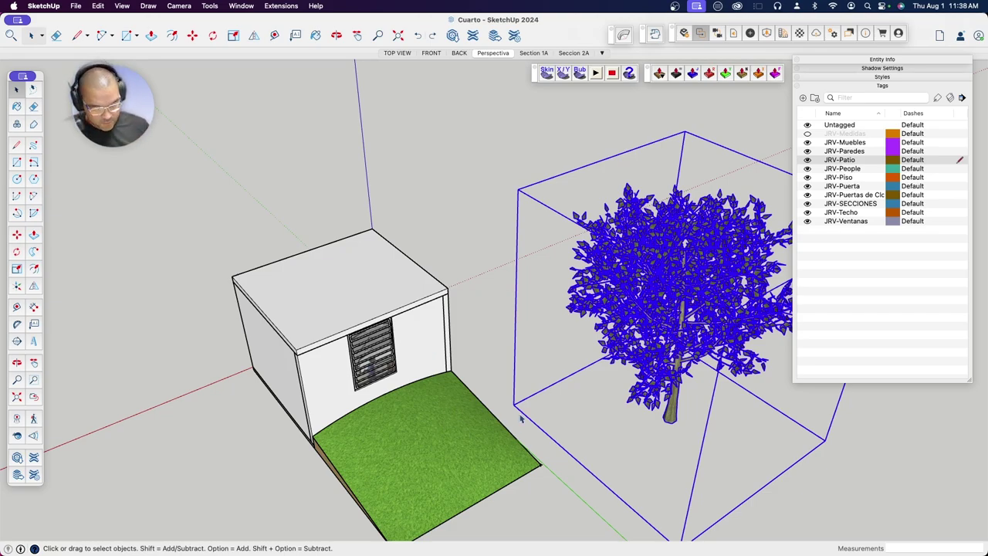
Step: View the scene from Top in Parallel Projection, panned so the tree and ramp shift left
key("super+2")
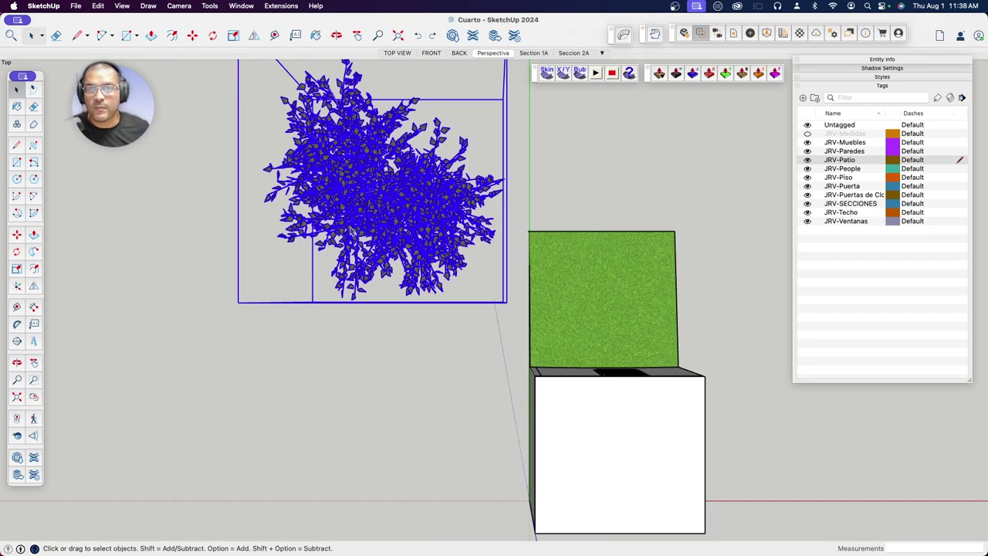
left_click(185, 7)
left_click(192, 62)
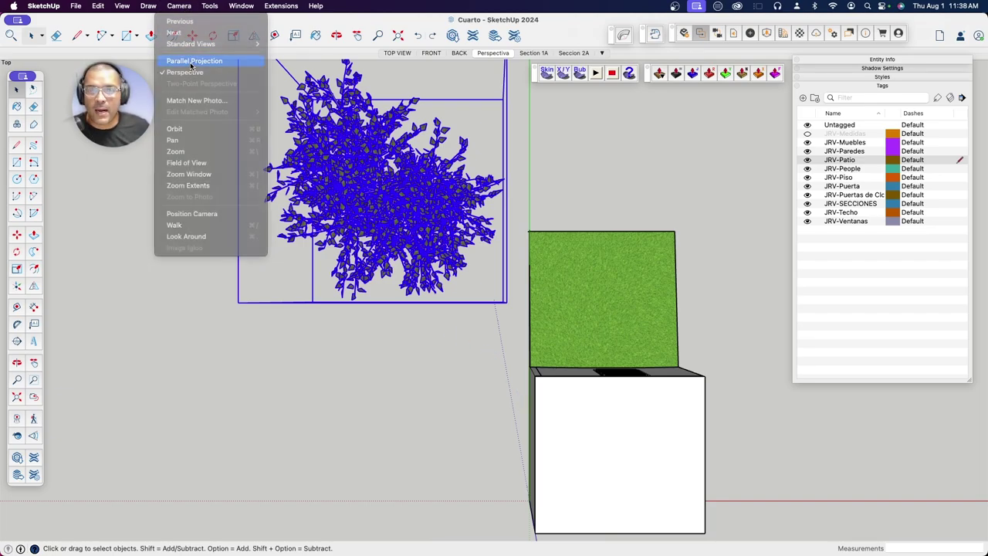
key("o")
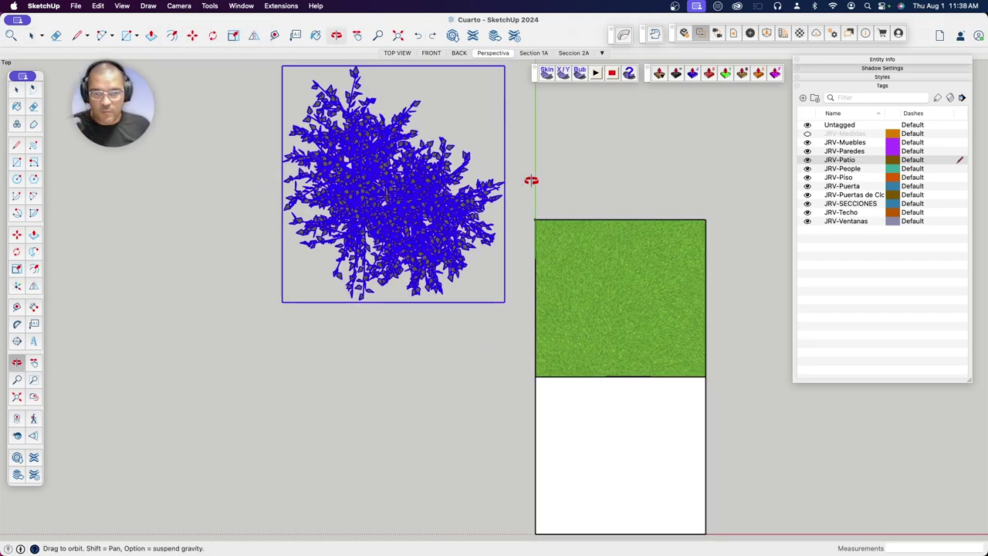
left_click_drag(532, 179, 403, 199, "shift")
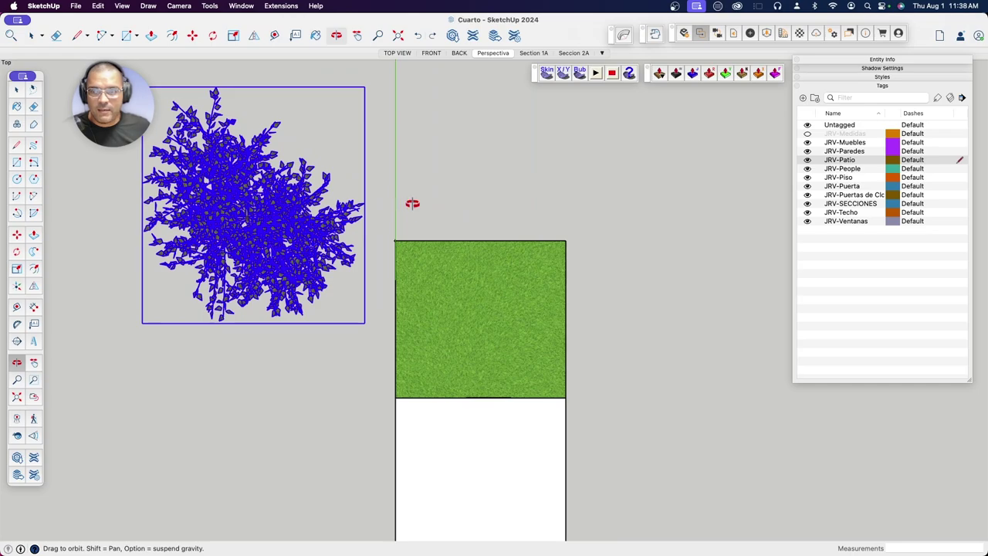
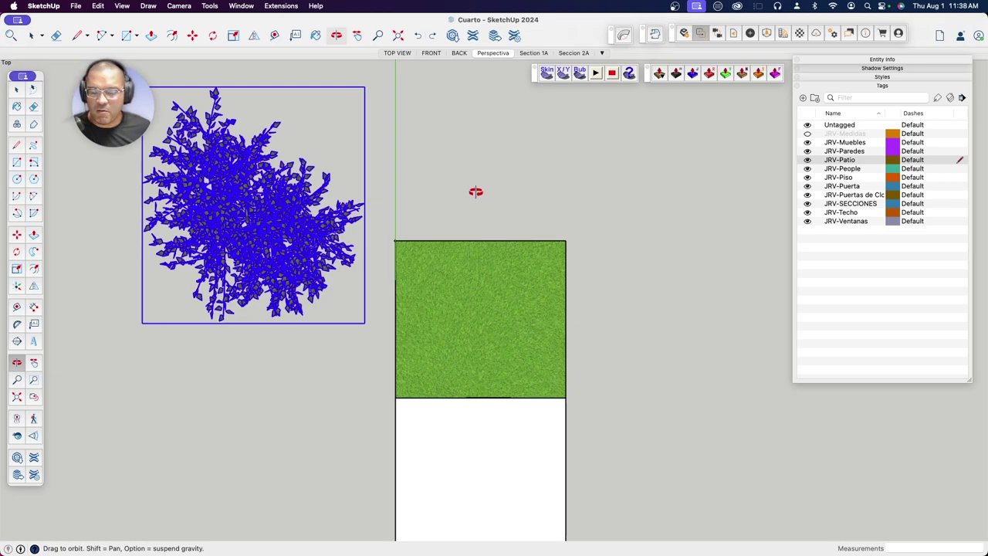
Step: Draw a circle of radius 3' centred in the middle of the grass patio
left_click(16, 179)
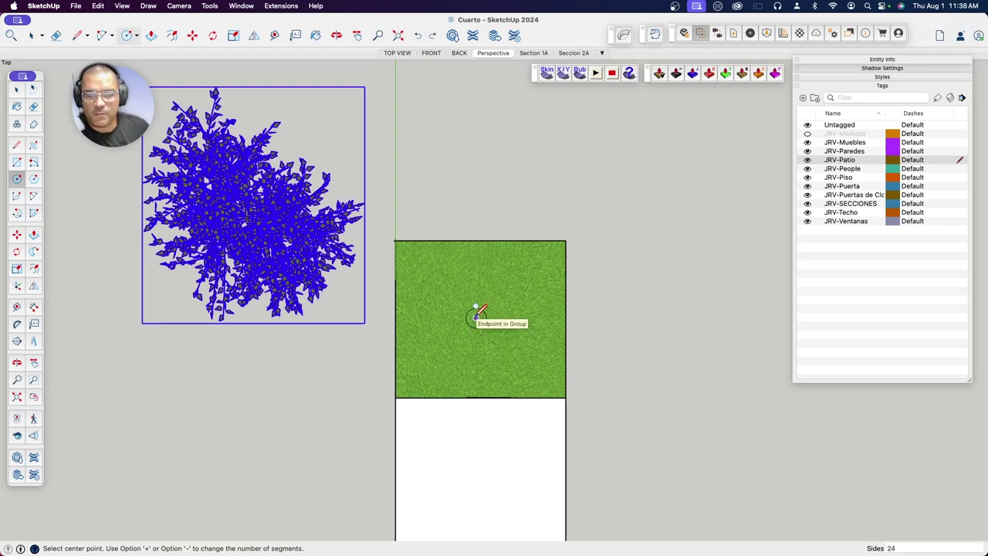
left_click(475, 316)
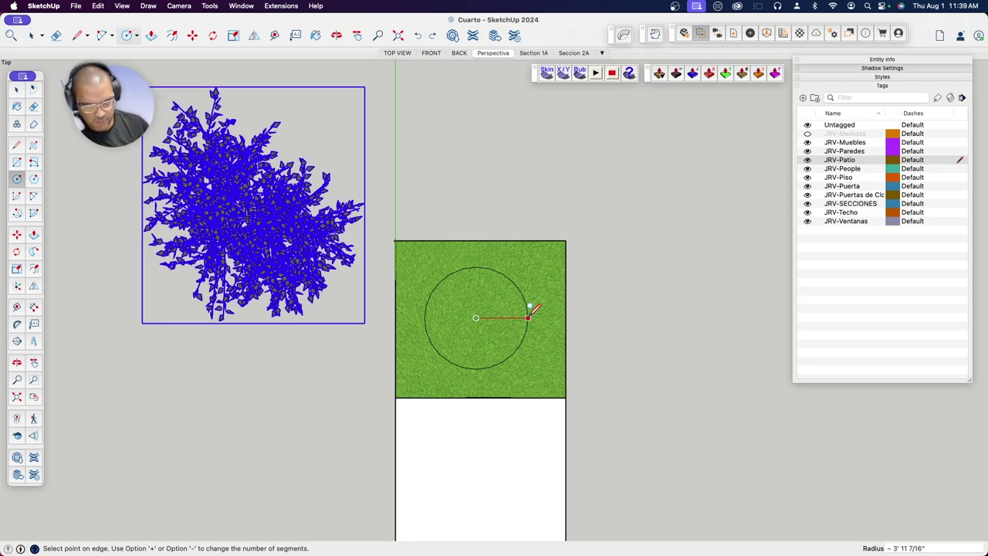
type("3")
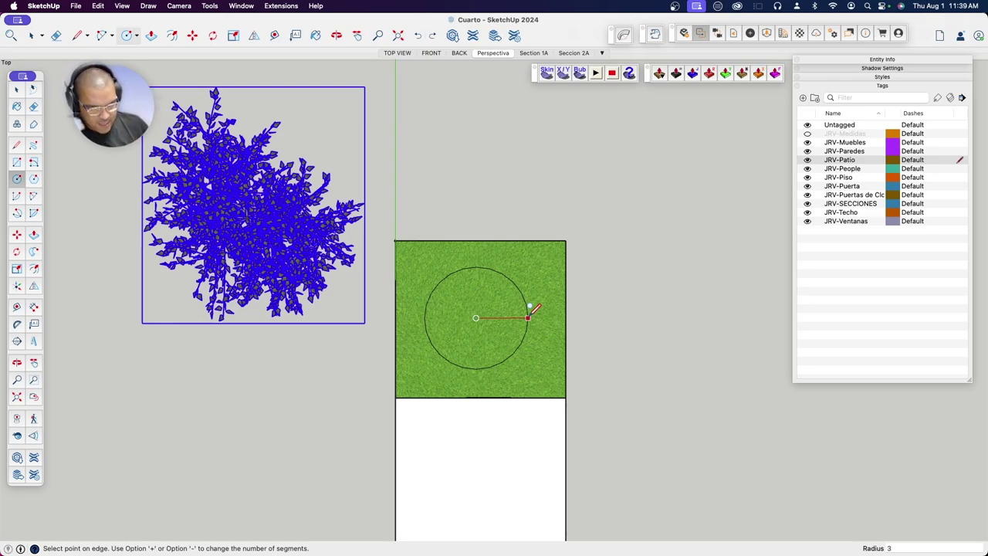
type("'")
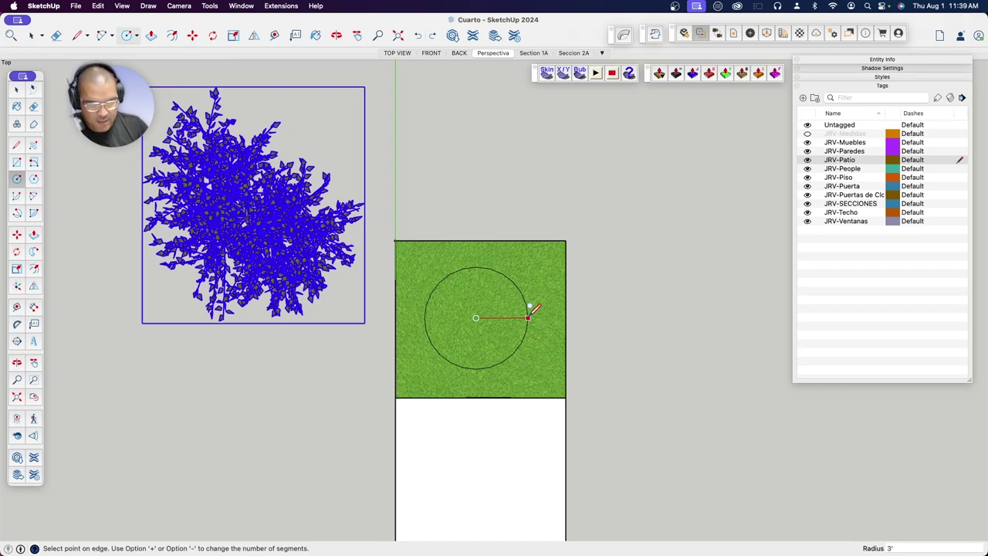
key("Return")
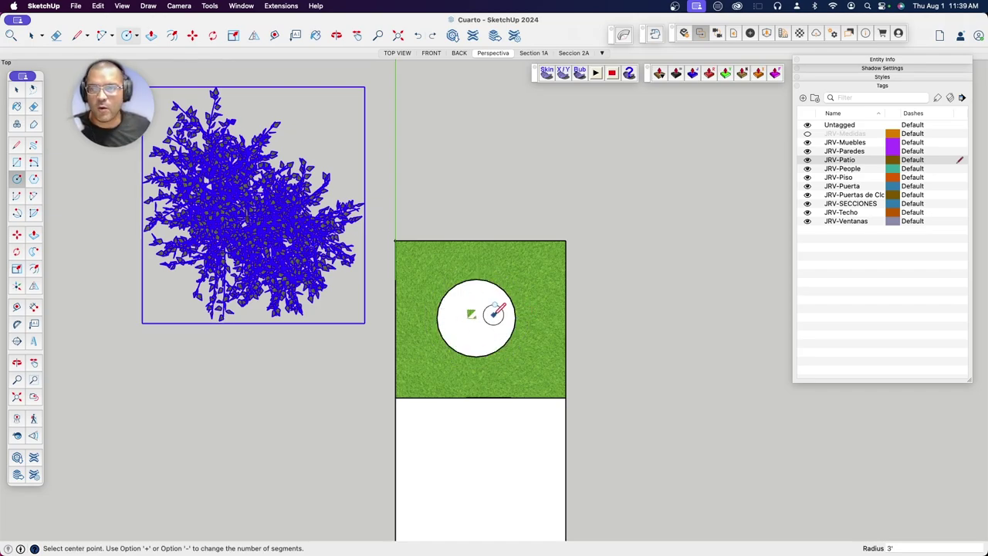
key("space")
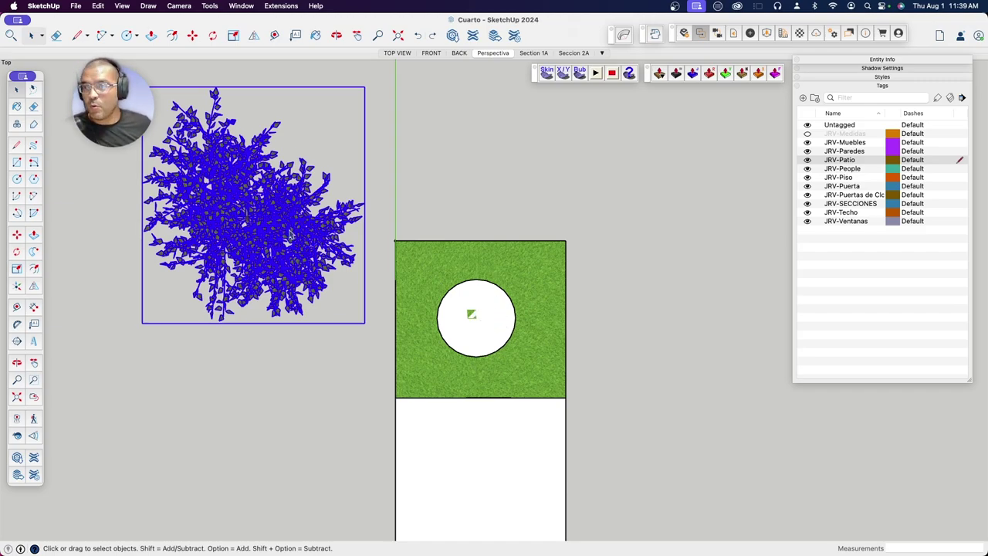
Step: Select the tree component and move it onto the grass patio
key("h")
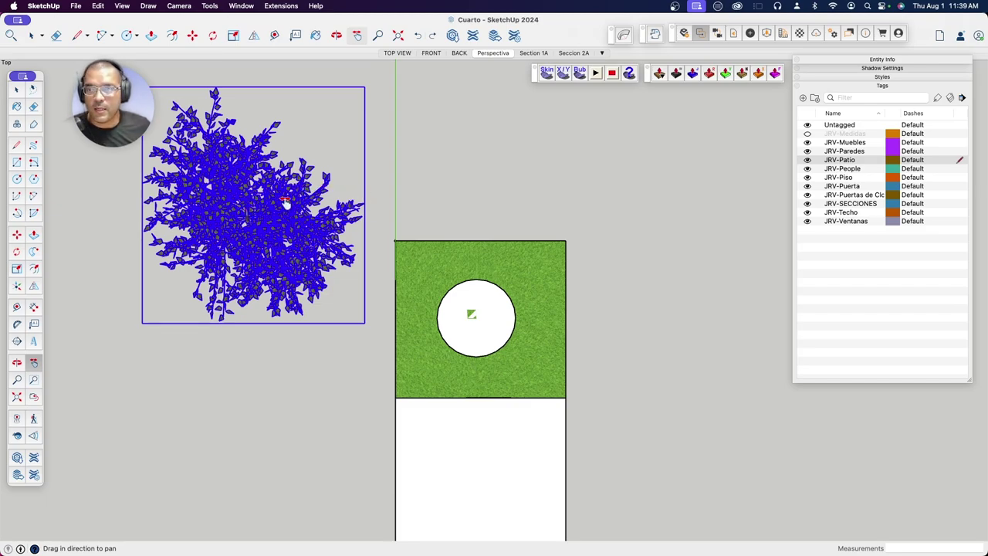
key("space")
left_click(408, 182)
left_click(250, 200)
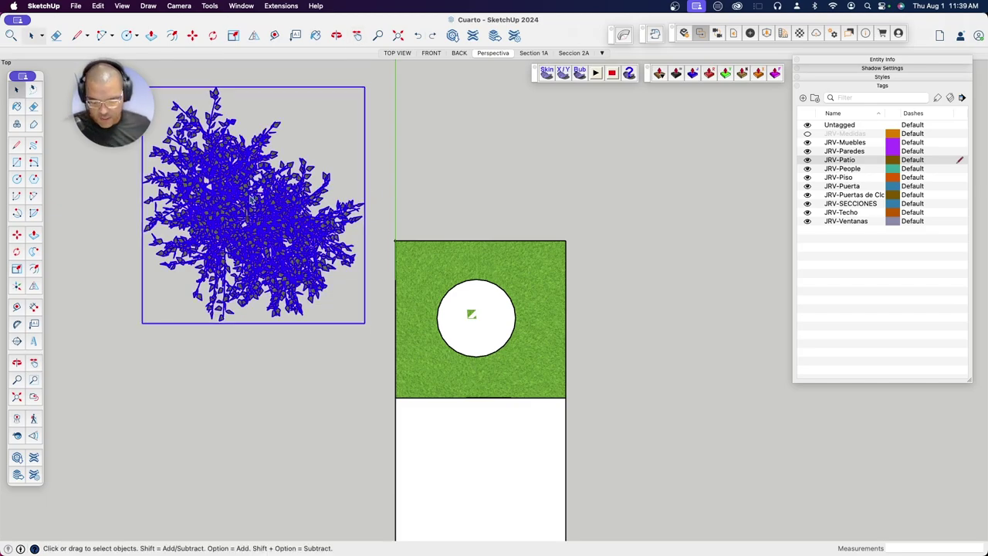
key("m")
left_click(238, 203)
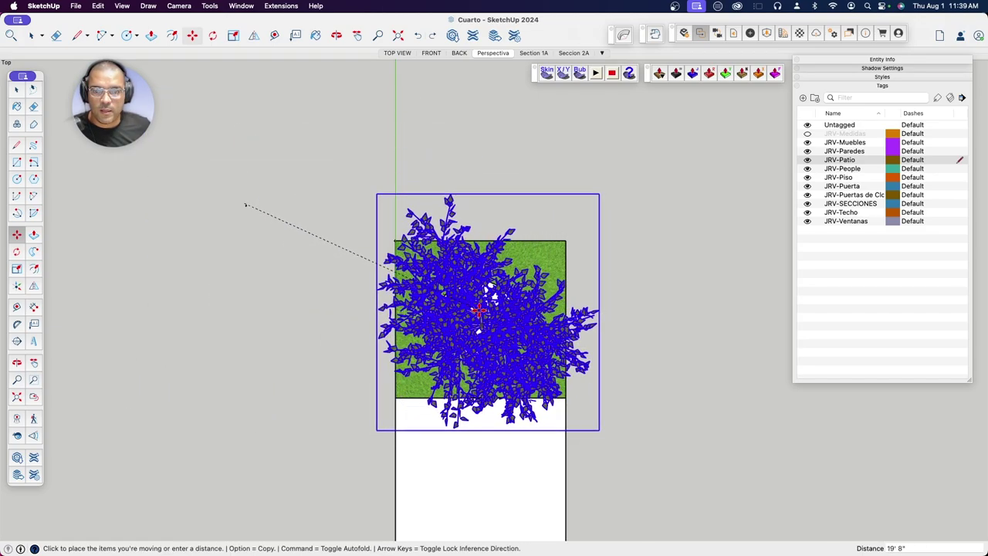
left_click(479, 306)
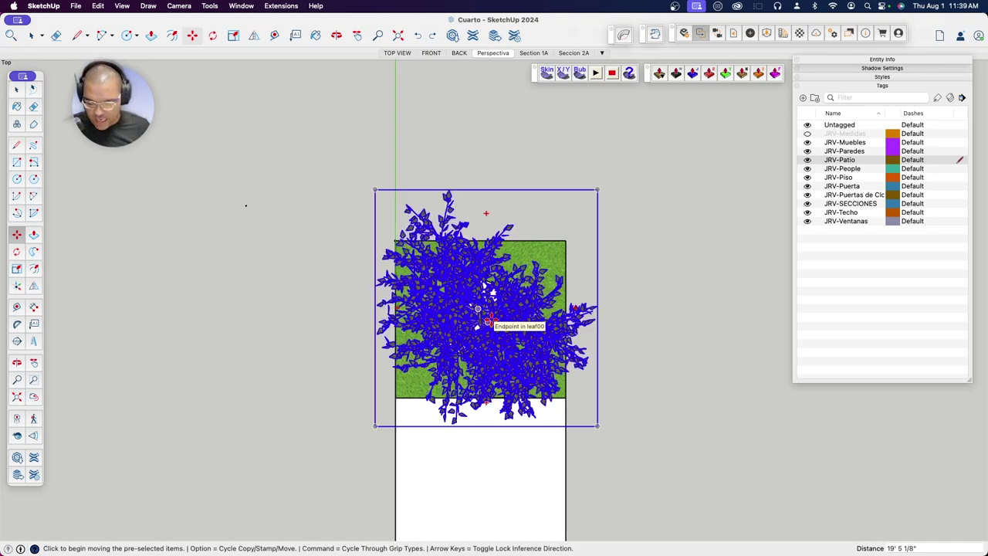
Step: Scale the tree down to about 0.57 and move it over the circle
key("s")
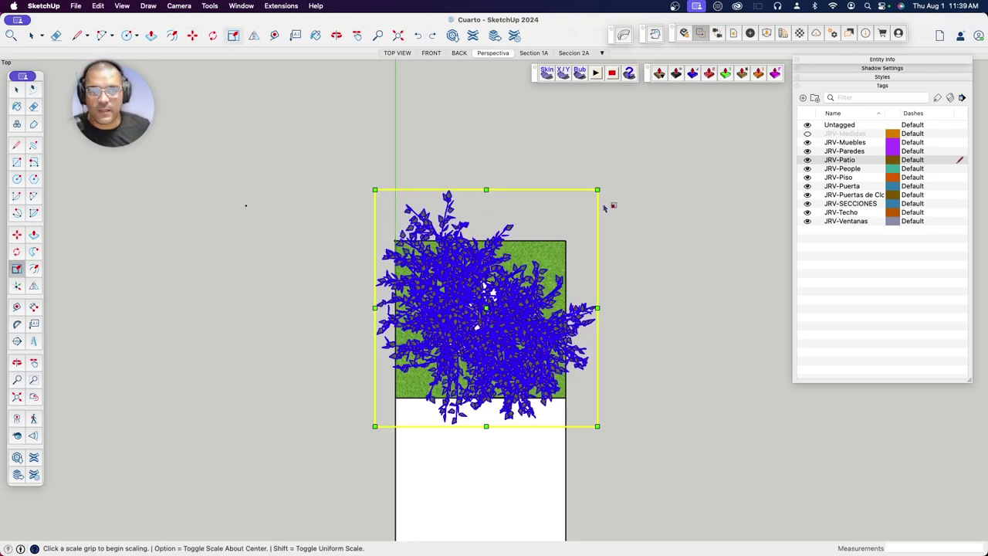
left_click(597, 190)
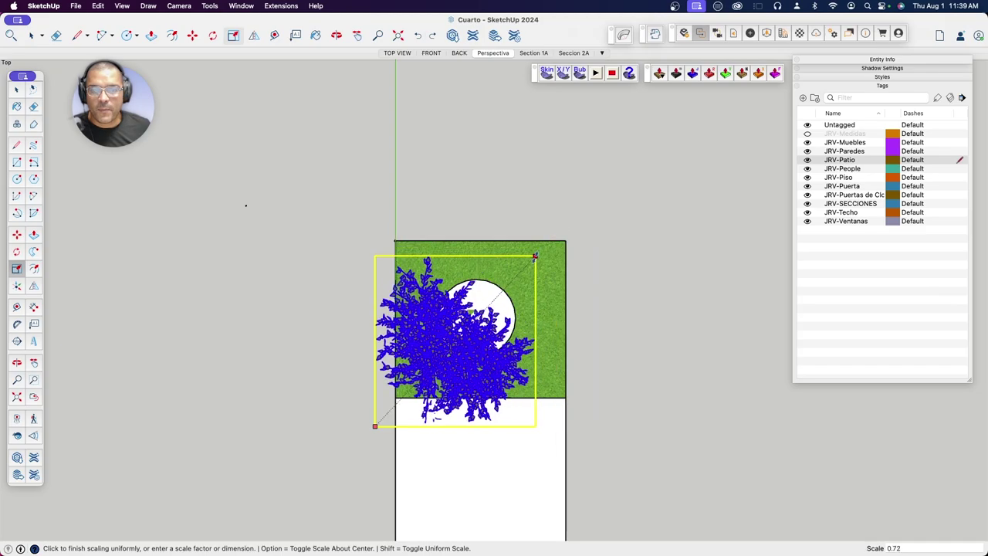
left_click(502, 292)
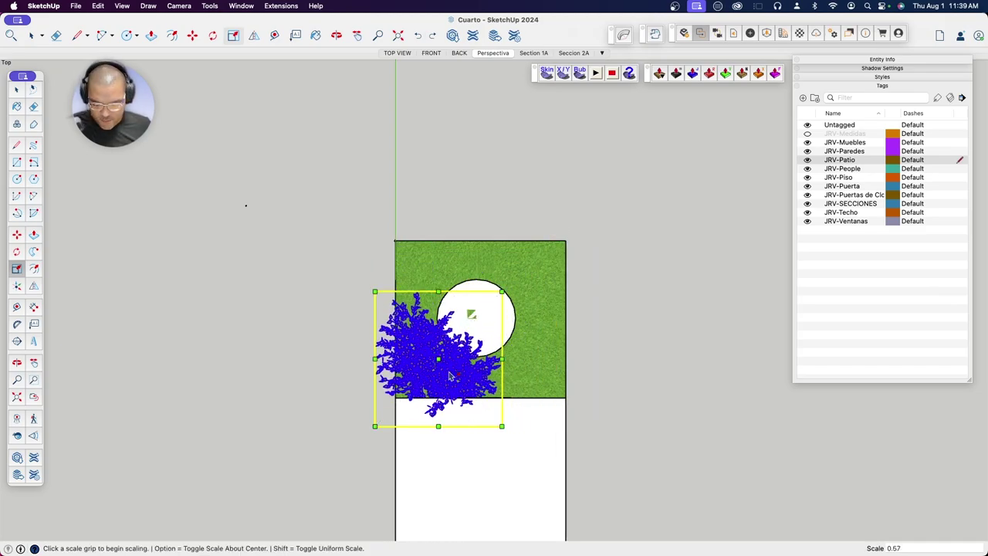
key("m")
left_click(436, 360)
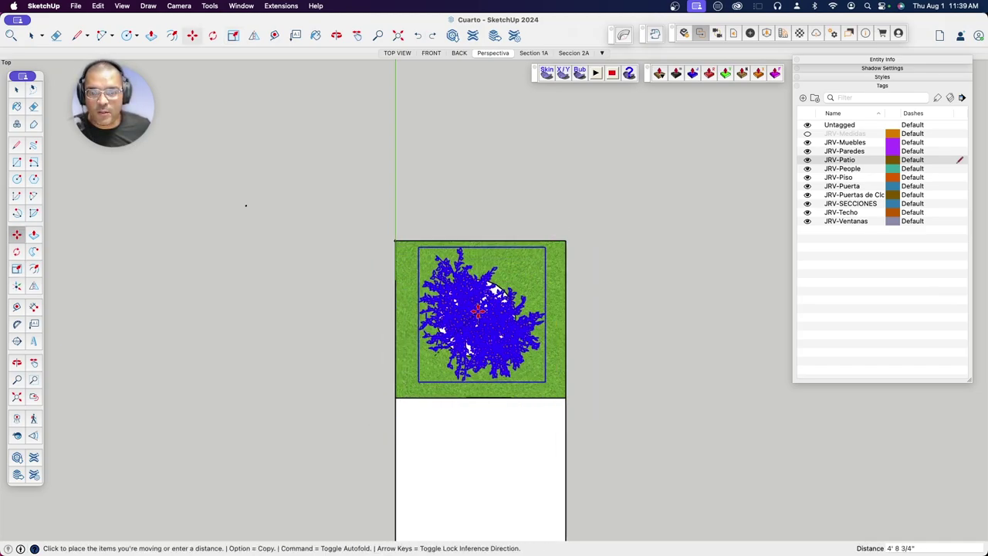
left_click(475, 310)
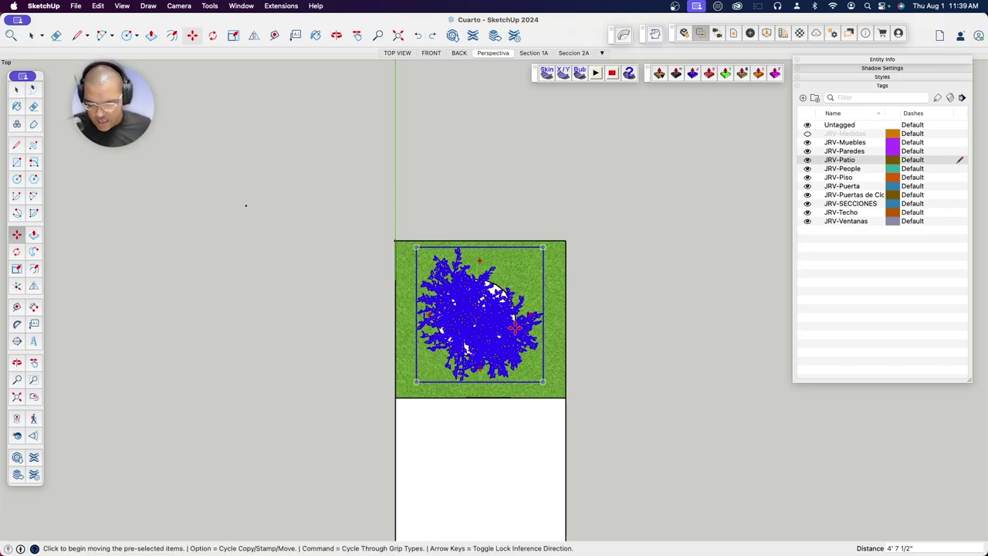
Step: Shrink the tree further to 0.89 and centre it precisely over the circle
key("s")
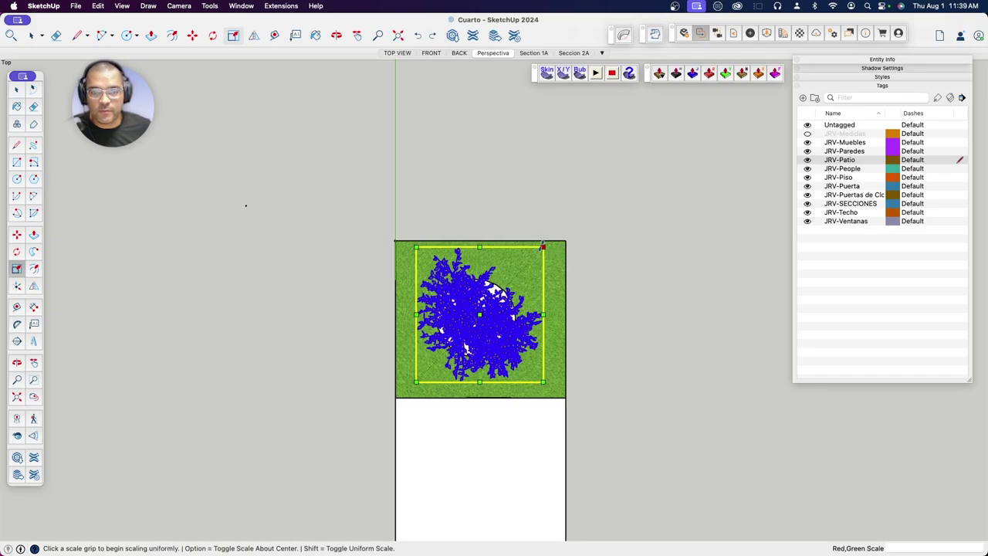
left_click(544, 247)
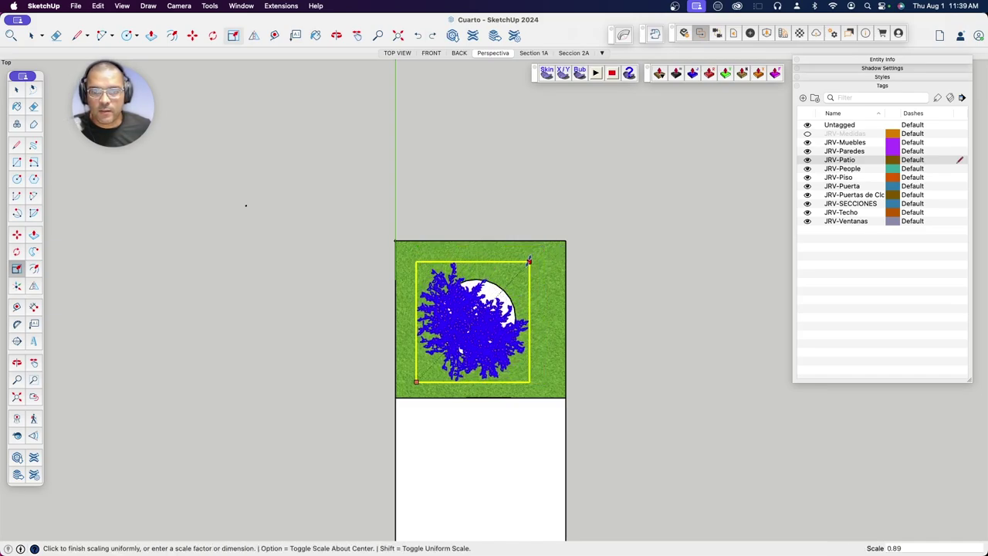
left_click(530, 263)
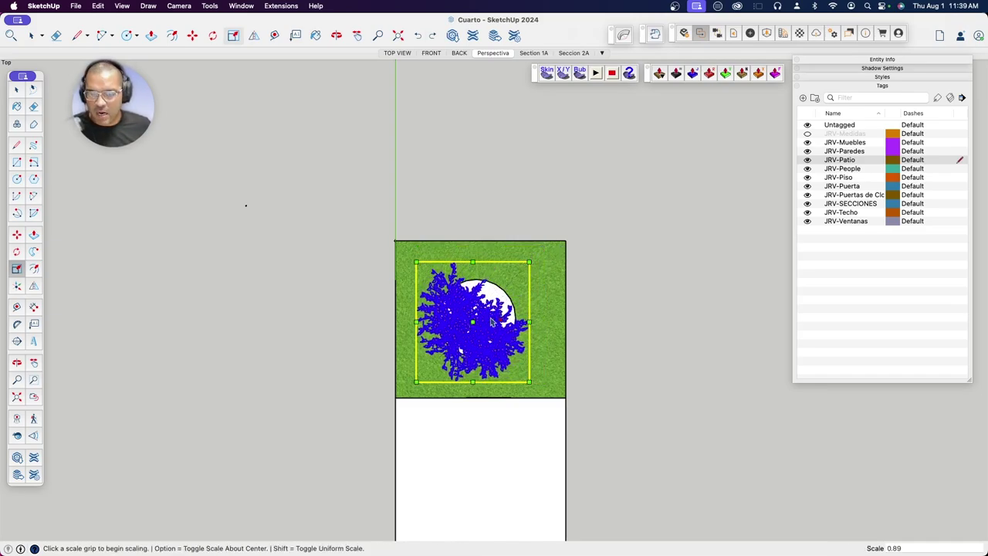
key("h")
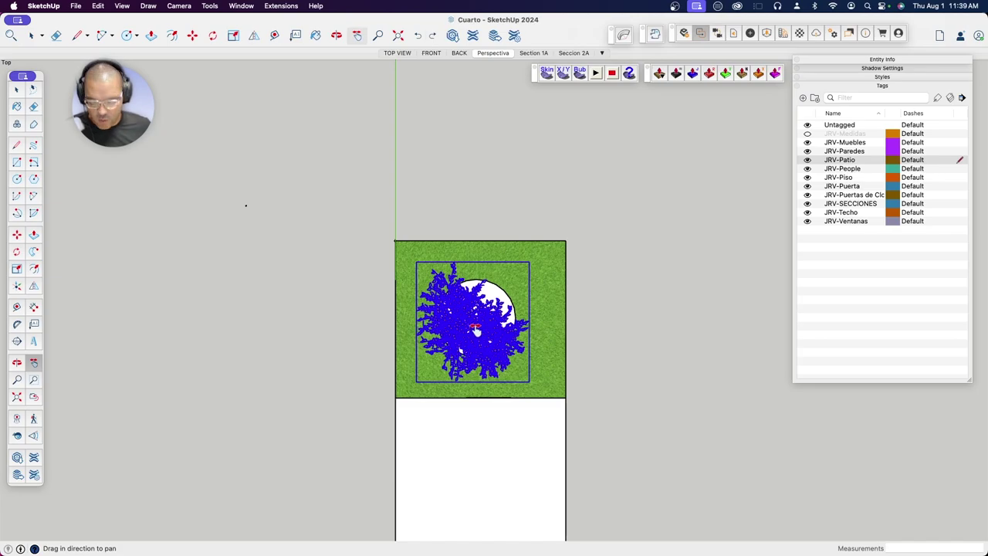
key("m")
left_click(472, 326)
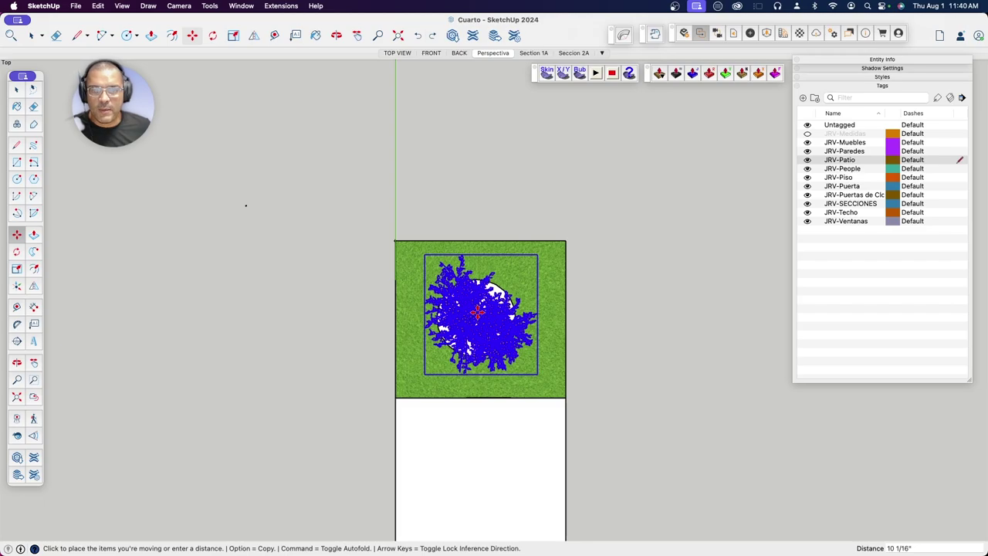
left_click(475, 311)
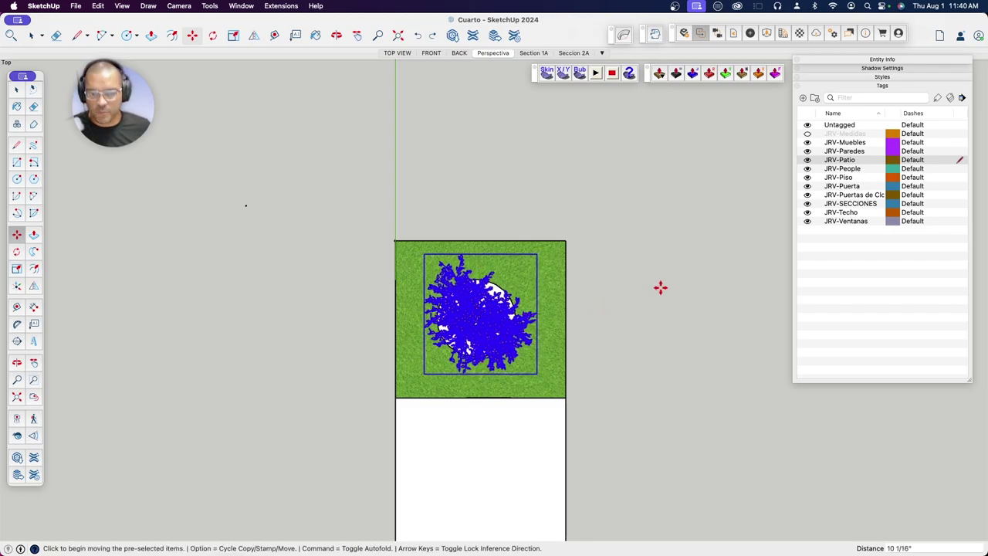
key("o")
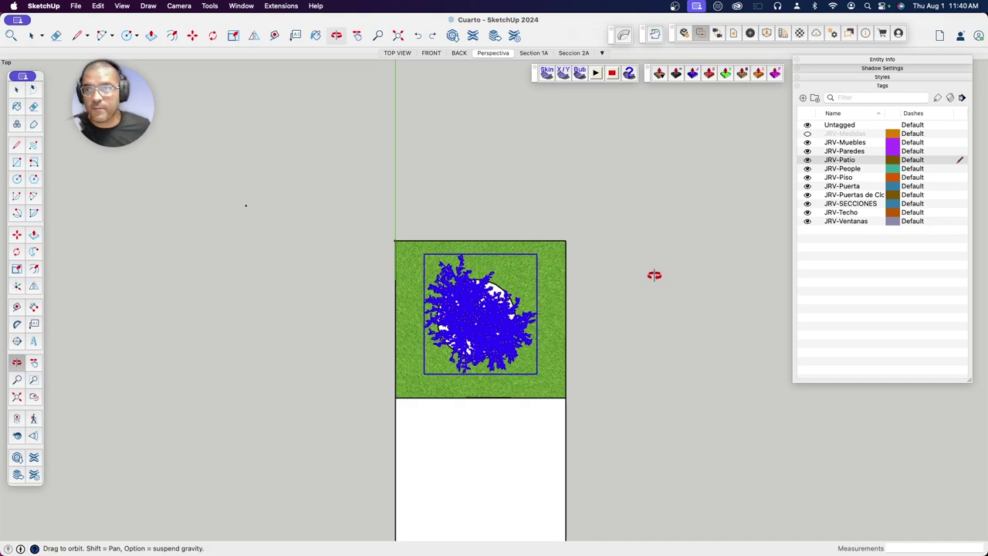
Step: Switch the camera to Perspective and orbit to a close frontal view of the patio
left_click(179, 6)
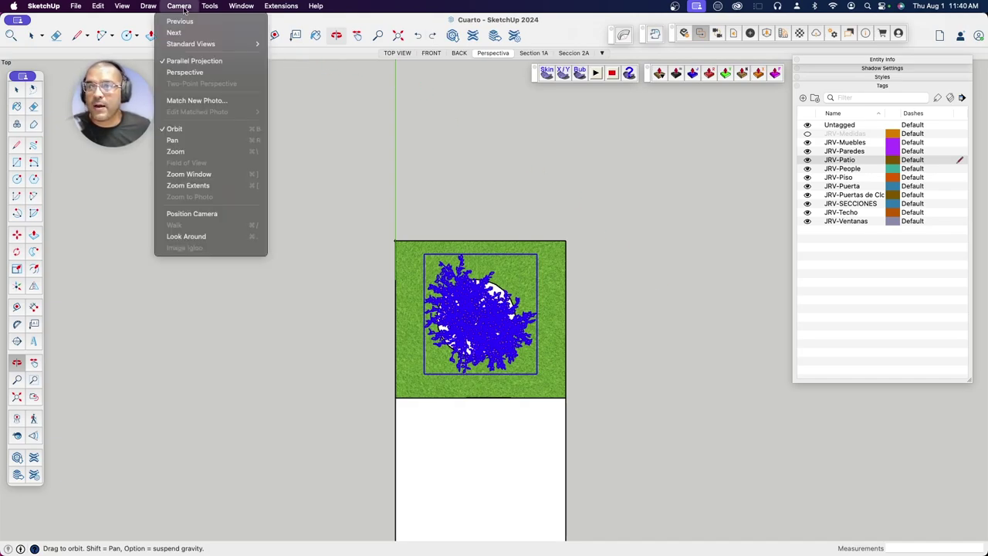
left_click(188, 71)
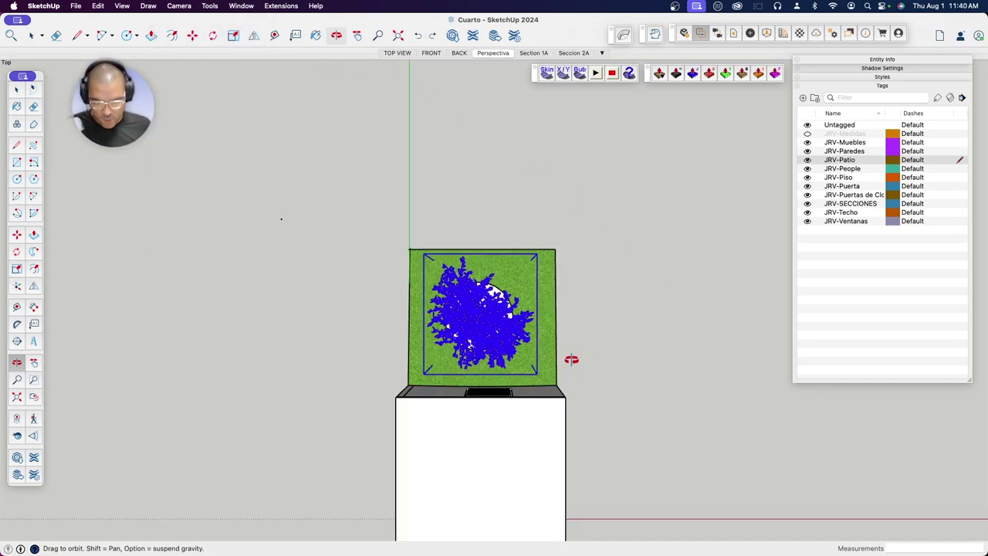
left_click_drag(572, 359, 455, 276)
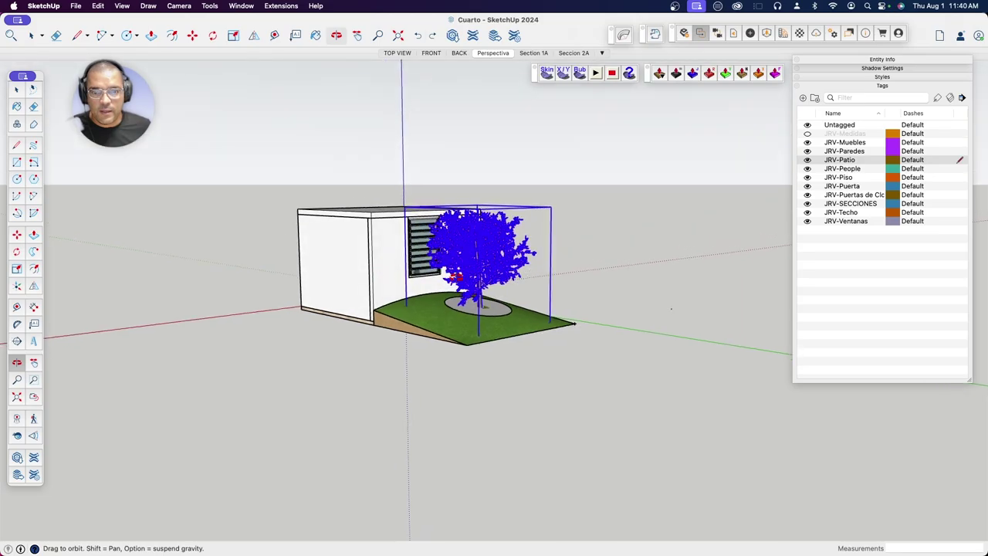
scroll(455, 277, "up", 5)
mouse_move(371, 371)
left_mouse_down()
mouse_move(327, 261)
mouse_move(532, 331)
left_mouse_up()
Step: Delete the 3' circle face and outline, then tilt the view to see the patio from below
key("space")
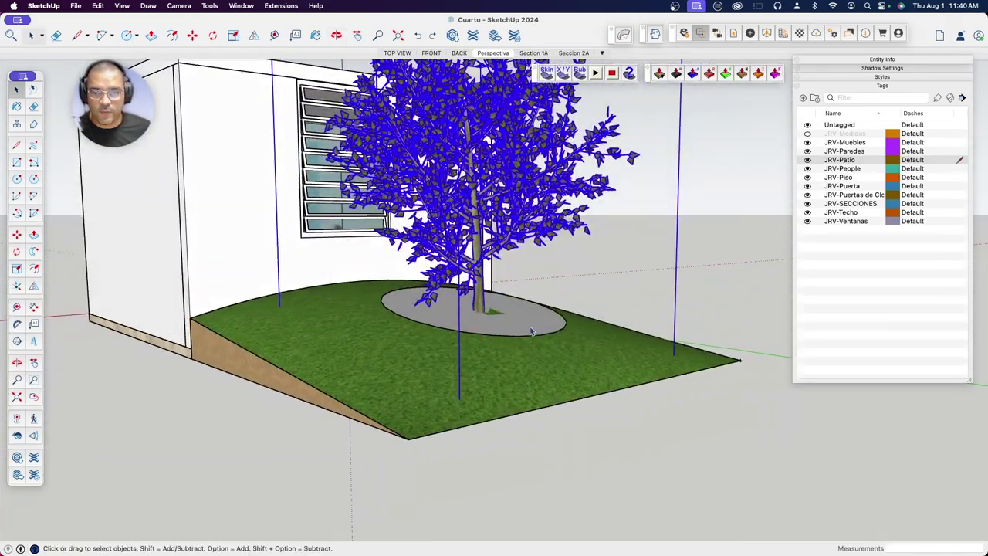
left_click(533, 328)
double_click(535, 328)
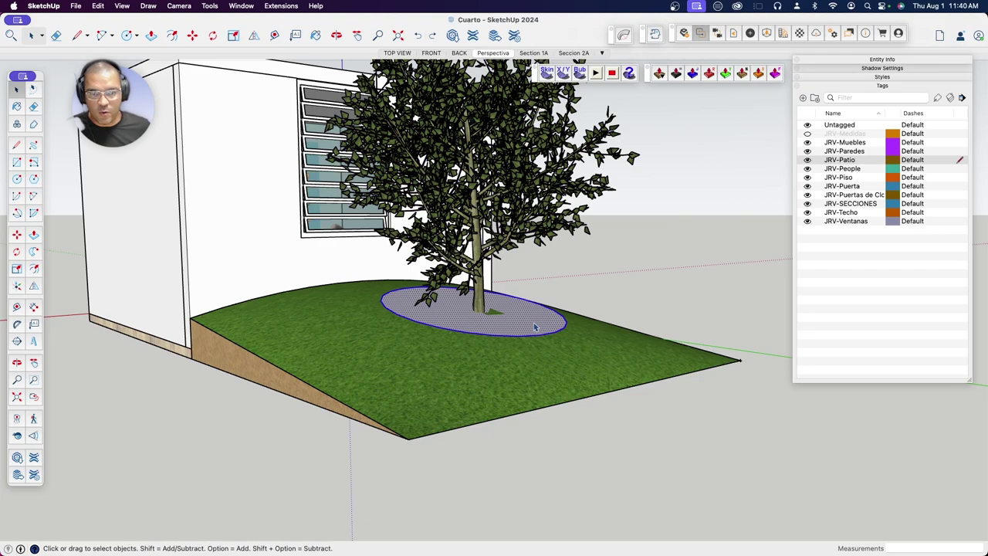
key("Delete")
key("o")
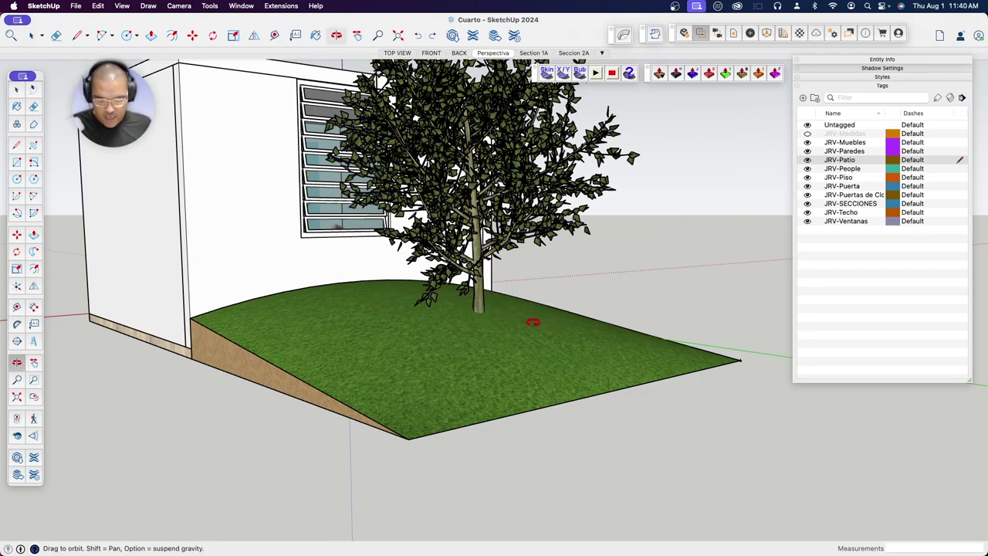
left_click_drag(512, 342, 510, 270)
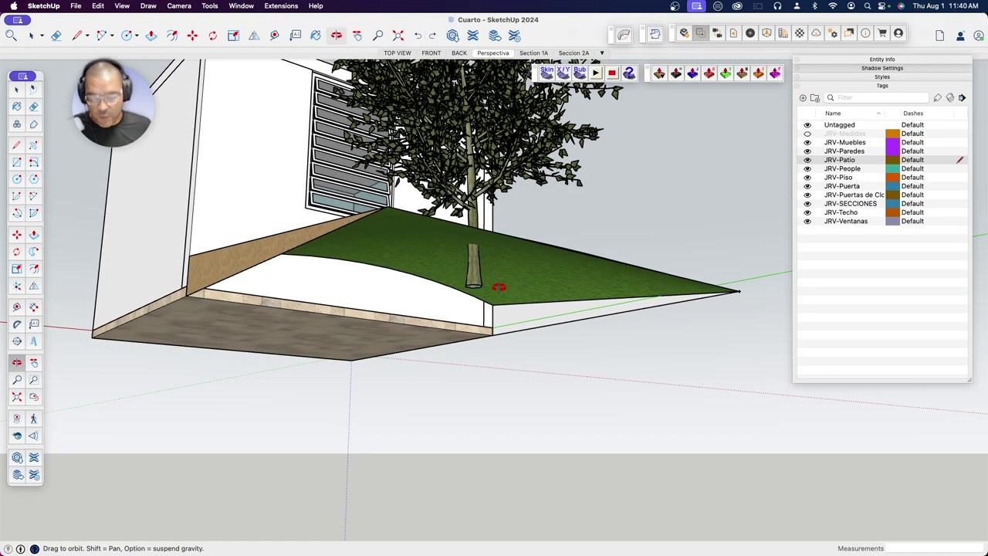
Step: Raise the tree along the blue axis until its trunk meets the sloped grass, then orbit to check
key("m")
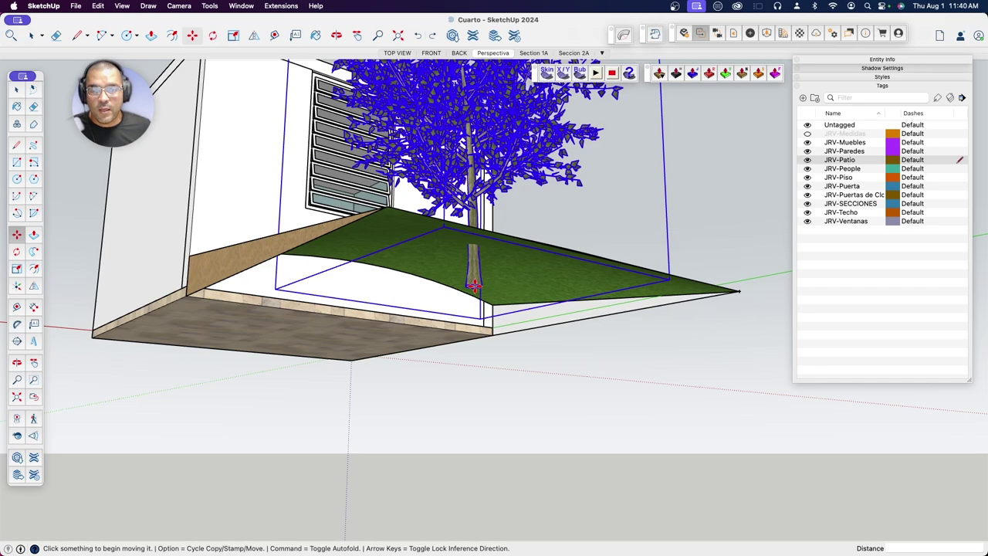
left_click(473, 286)
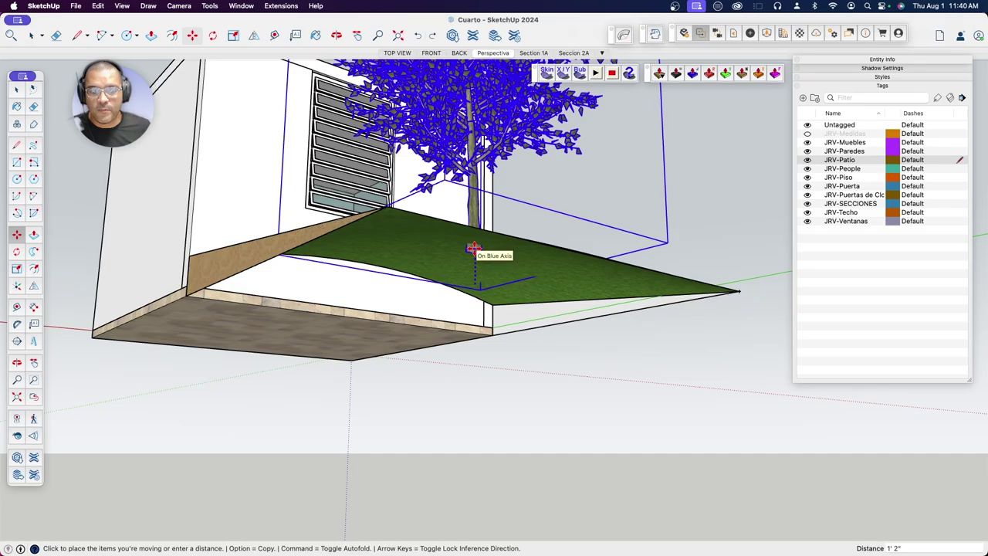
left_click(474, 248)
mouse_move(499, 283)
middle_mouse_down()
mouse_move(530, 335)
mouse_move(551, 350)
mouse_move(654, 329)
mouse_move(631, 247)
mouse_move(404, 311)
mouse_move(503, 329)
mouse_move(626, 393)
mouse_move(642, 422)
mouse_move(554, 350)
mouse_move(693, 293)
middle_mouse_up()
scroll(554, 350, "down", 3)
scroll(578, 342, "down", 2)
left_click(698, 303)
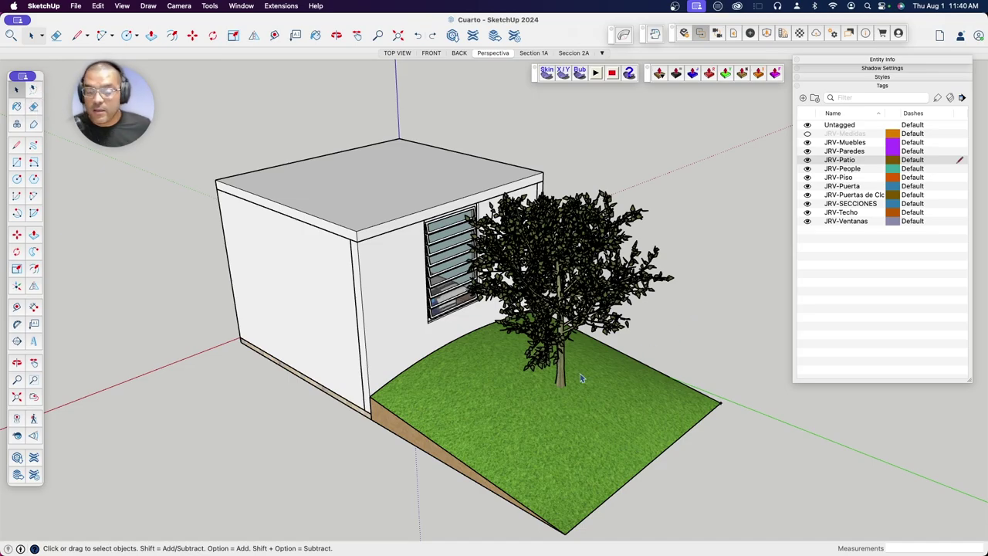
mouse_move(680, 342)
middle_mouse_down()
mouse_move(777, 401)
mouse_move(935, 401)
middle_mouse_up()
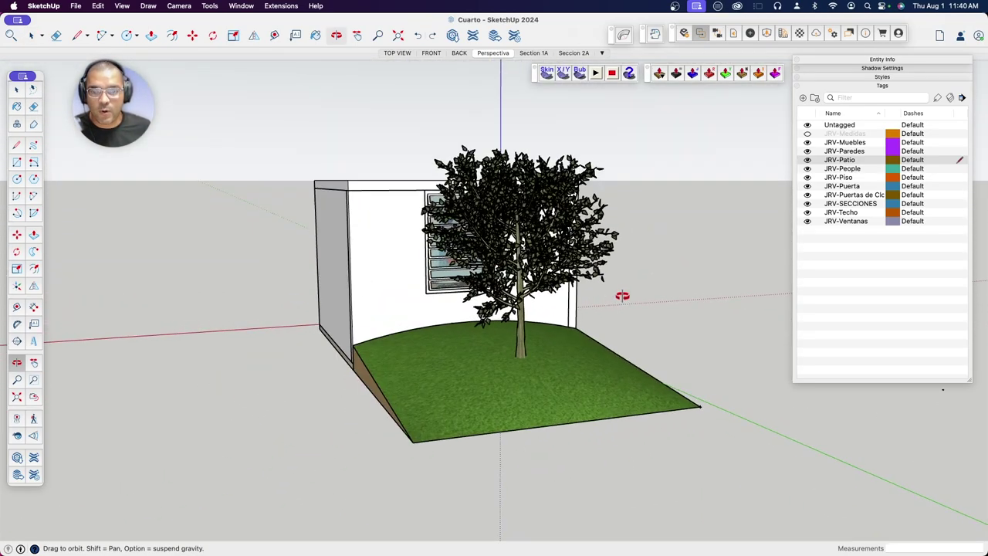
middle_click_drag(533, 363, 600, 379)
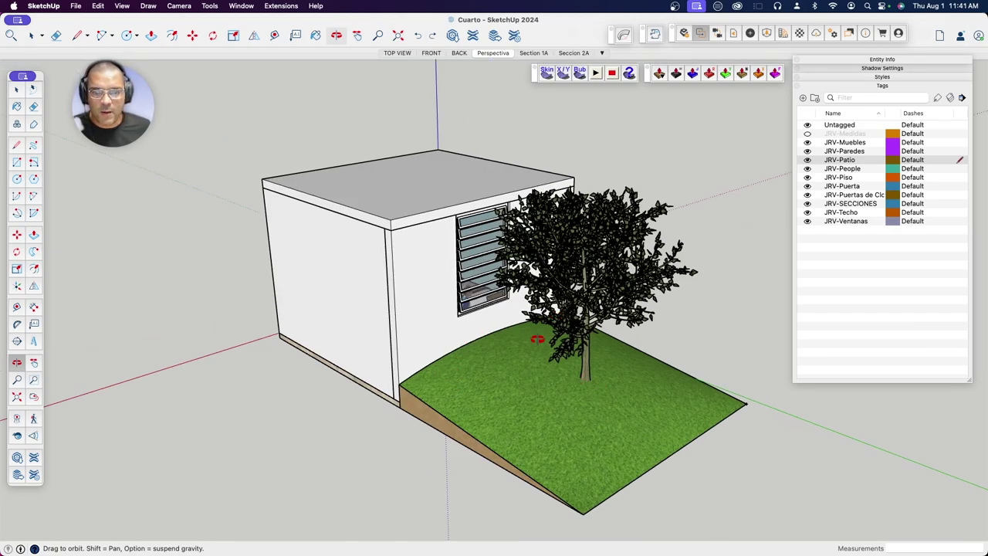
Step: Open 3D Warehouse from the Window menu and search for 'Plants'
left_click(242, 6)
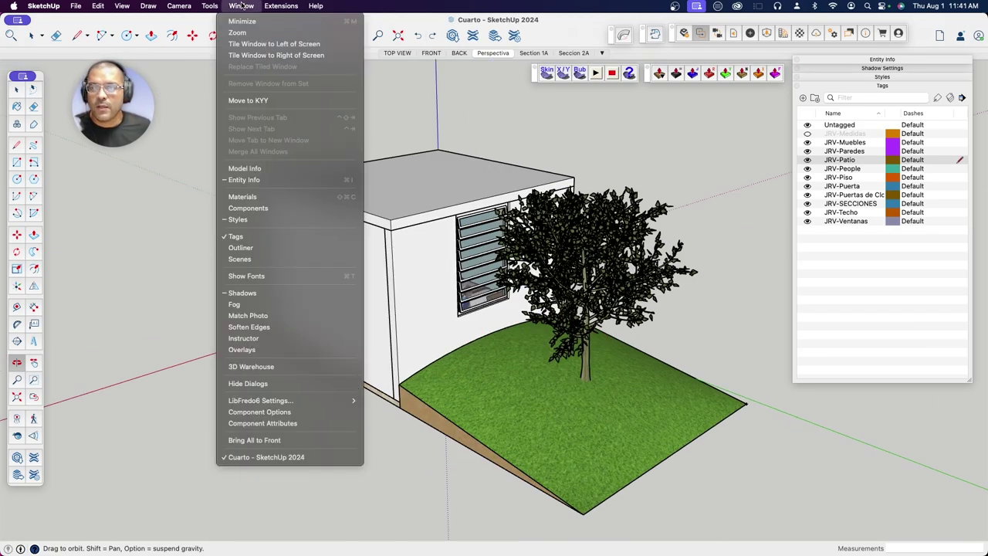
left_click(249, 367)
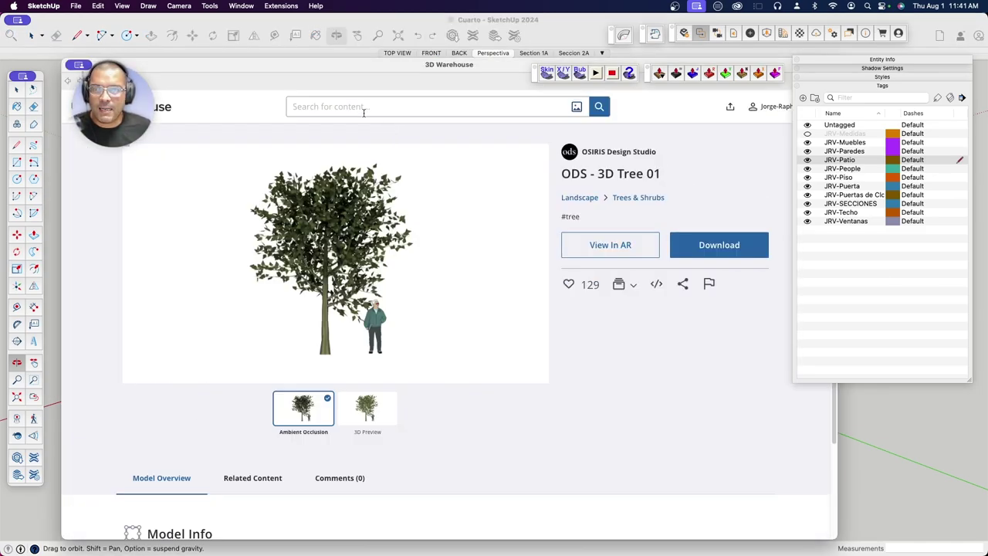
type("Plants")
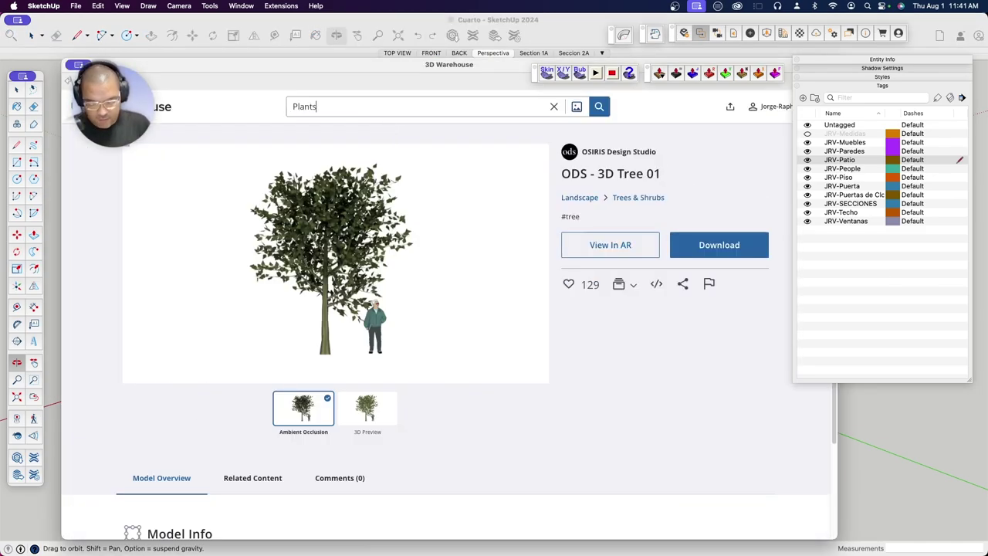
key("Return")
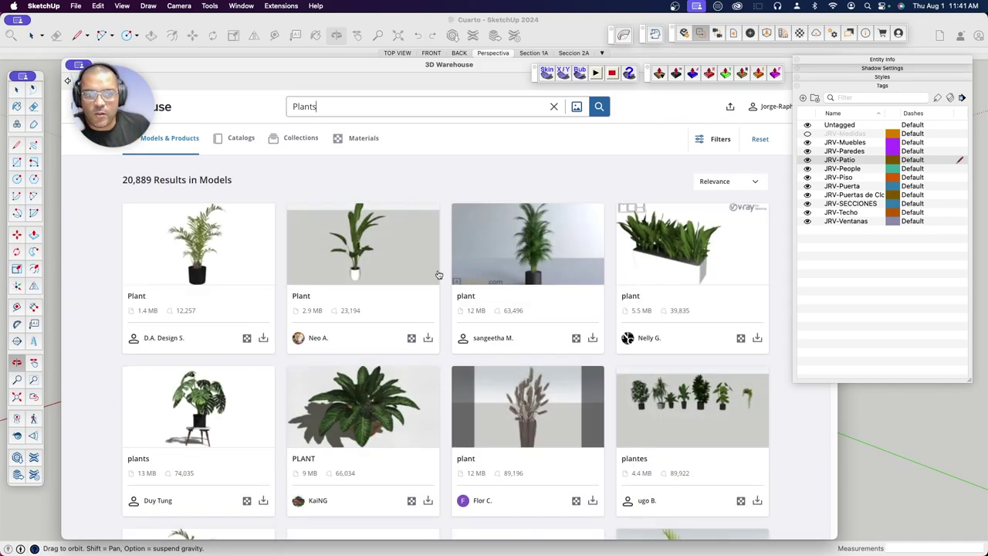
Step: Scroll through the 20,889 plant model results
scroll(438, 274, "down", 3)
scroll(438, 274, "down", 2)
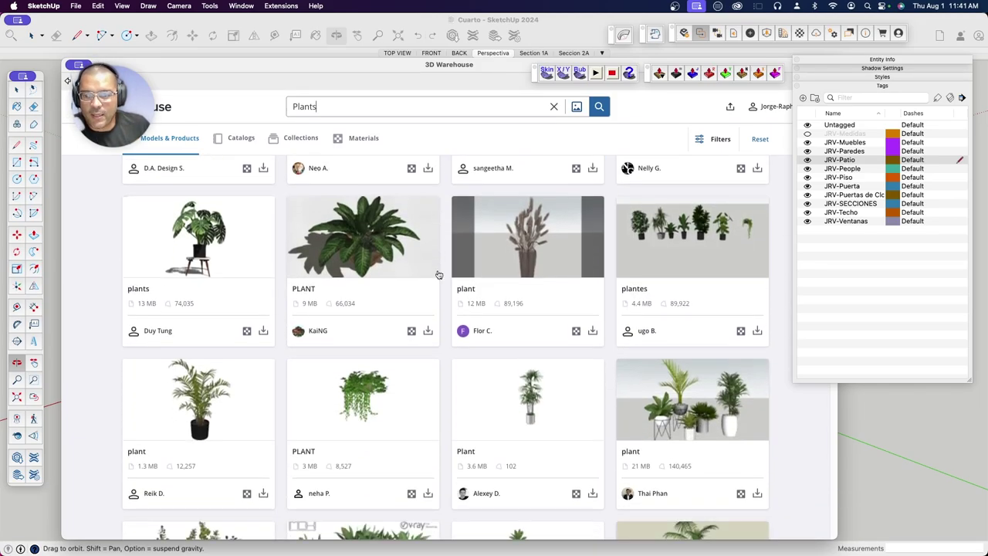
scroll(438, 275, "down", 2)
scroll(438, 274, "down", 1)
scroll(438, 274, "down", 1)
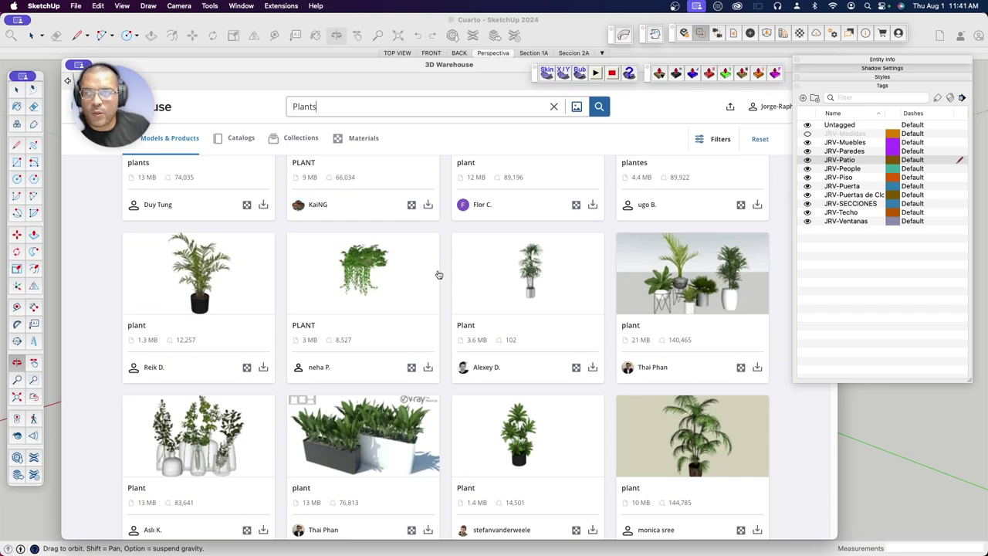
scroll(438, 274, "down", 2)
scroll(438, 274, "down", 1)
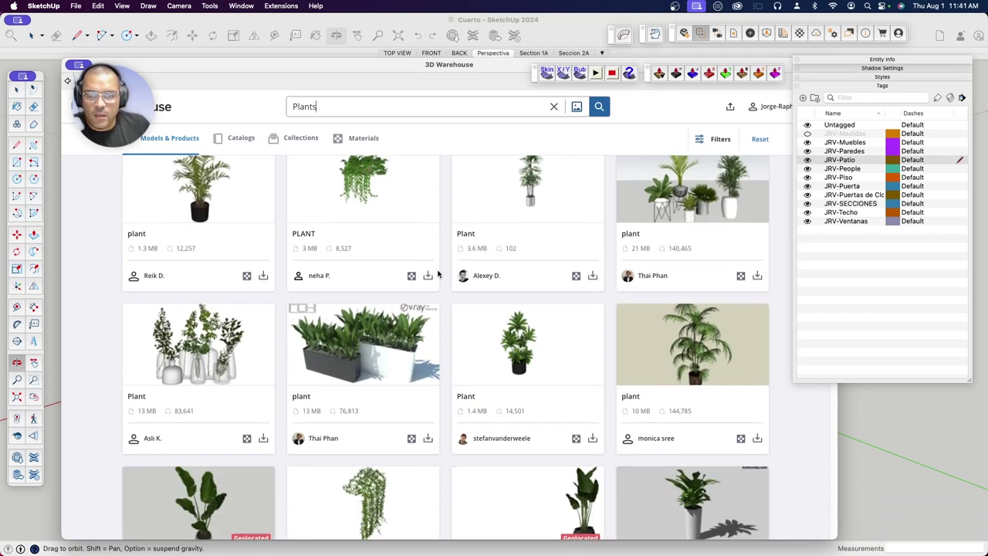
scroll(438, 274, "down", 2)
scroll(437, 274, "down", 3)
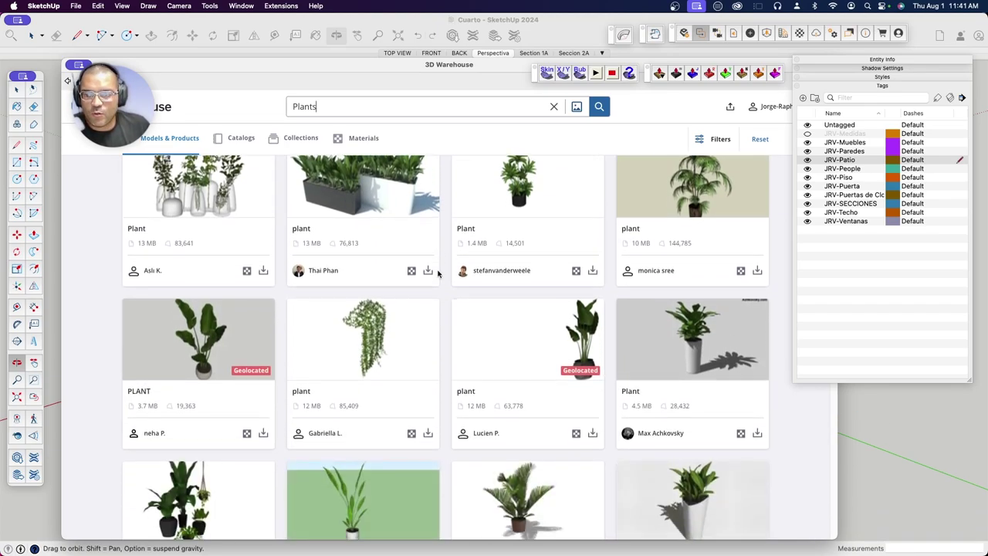
scroll(437, 274, "down", 2)
scroll(438, 274, "down", 2)
scroll(438, 274, "down", 3)
scroll(438, 274, "down", 2)
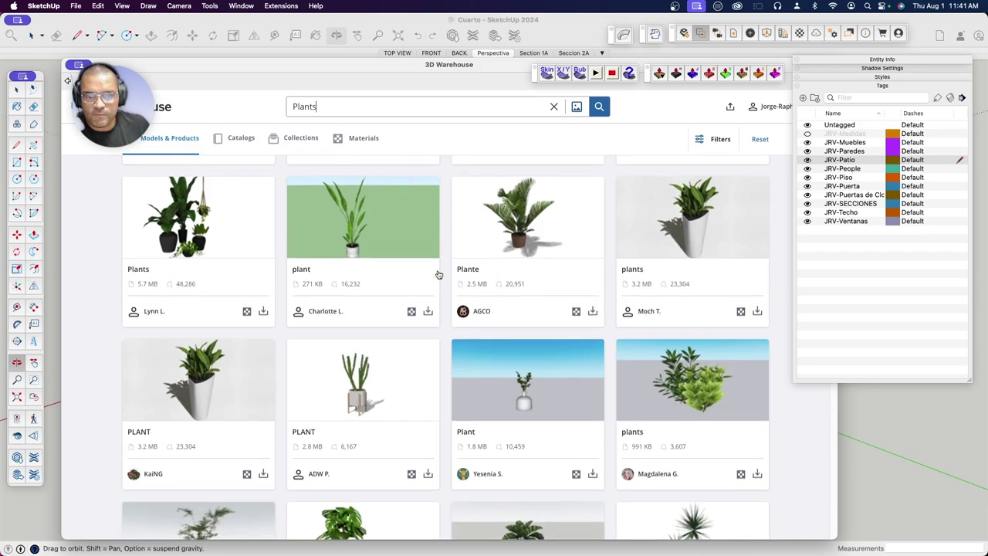
scroll(438, 274, "down", 1)
scroll(438, 274, "down", 2)
scroll(438, 274, "down", 2)
scroll(438, 274, "down", 2)
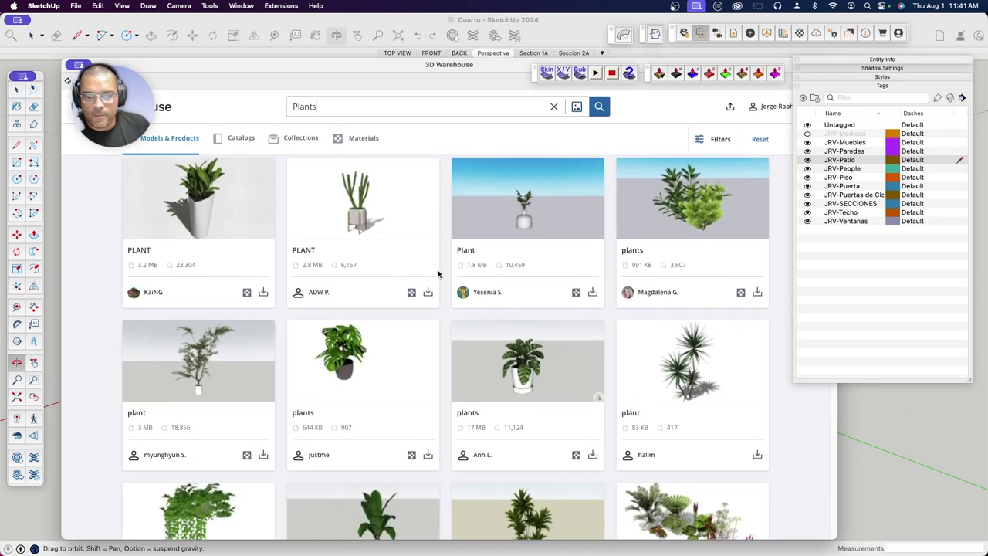
scroll(438, 275, "down", 4)
scroll(438, 274, "down", 2)
scroll(438, 275, "down", 2)
scroll(439, 275, "down", 1)
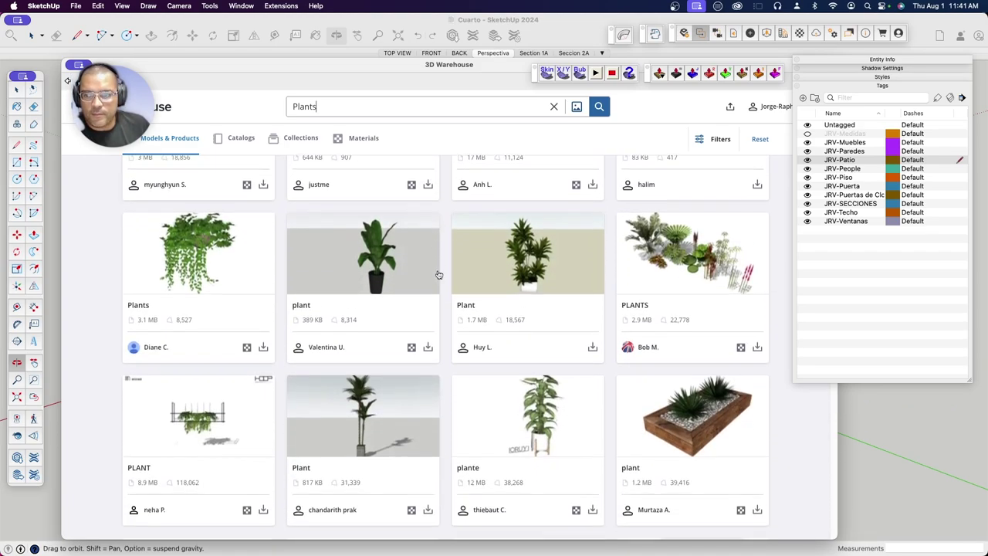
scroll(438, 275, "down", 2)
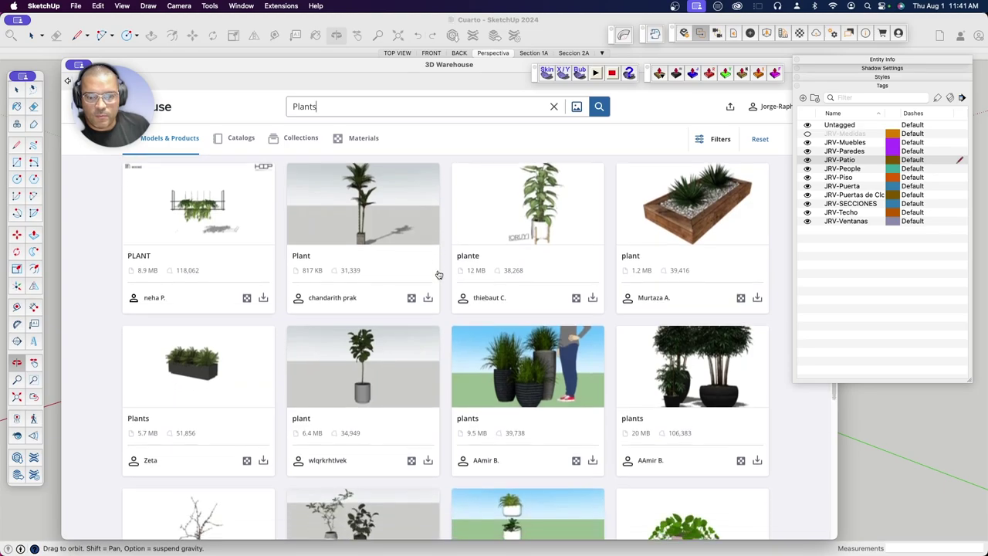
scroll(437, 274, "down", 3)
scroll(438, 275, "down", 3)
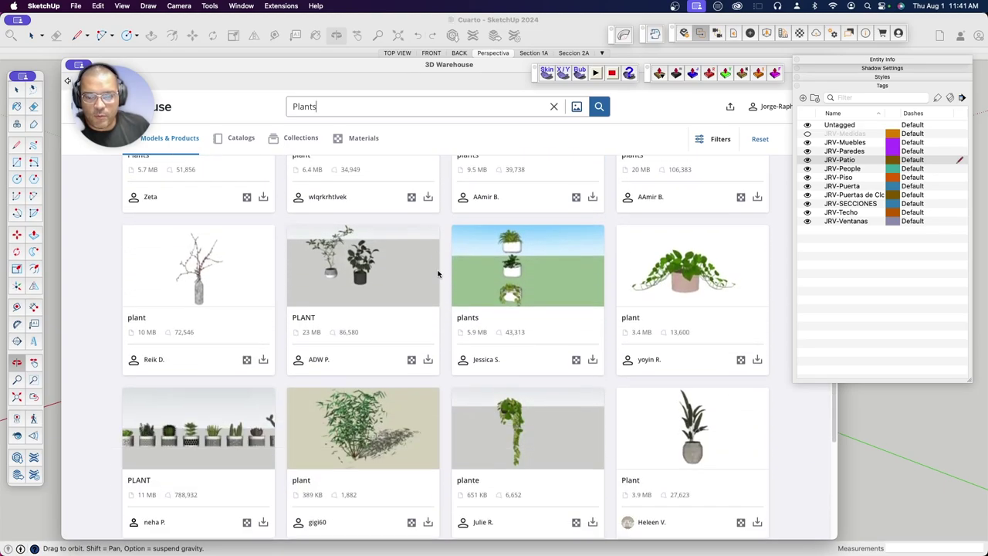
scroll(438, 274, "down", 1)
scroll(438, 274, "down", 2)
scroll(438, 274, "down", 2)
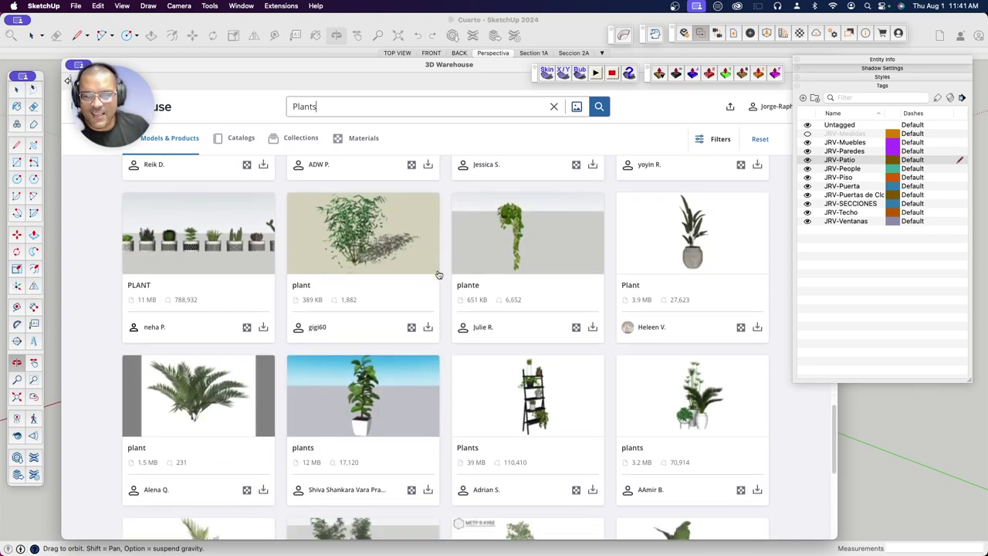
scroll(438, 274, "down", 3)
scroll(438, 274, "down", 2)
scroll(438, 274, "down", 2)
scroll(438, 275, "down", 1)
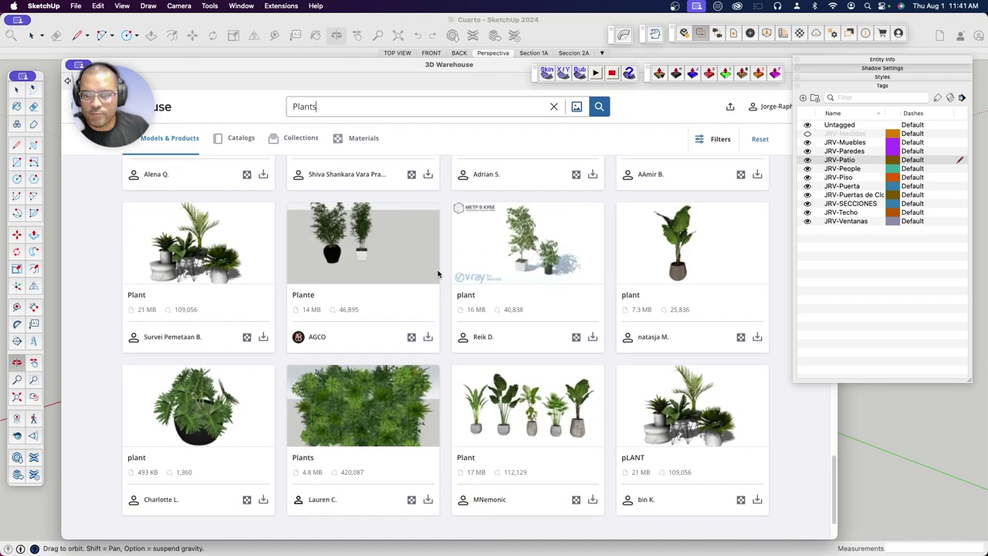
scroll(438, 274, "down", 1)
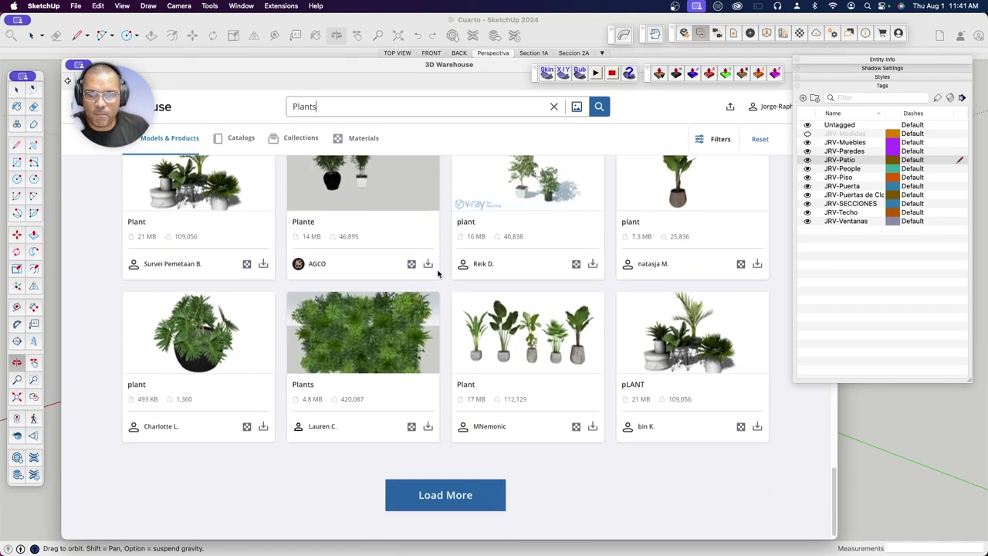
scroll(438, 275, "up", 2)
scroll(438, 274, "up", 5)
scroll(438, 274, "up", 3)
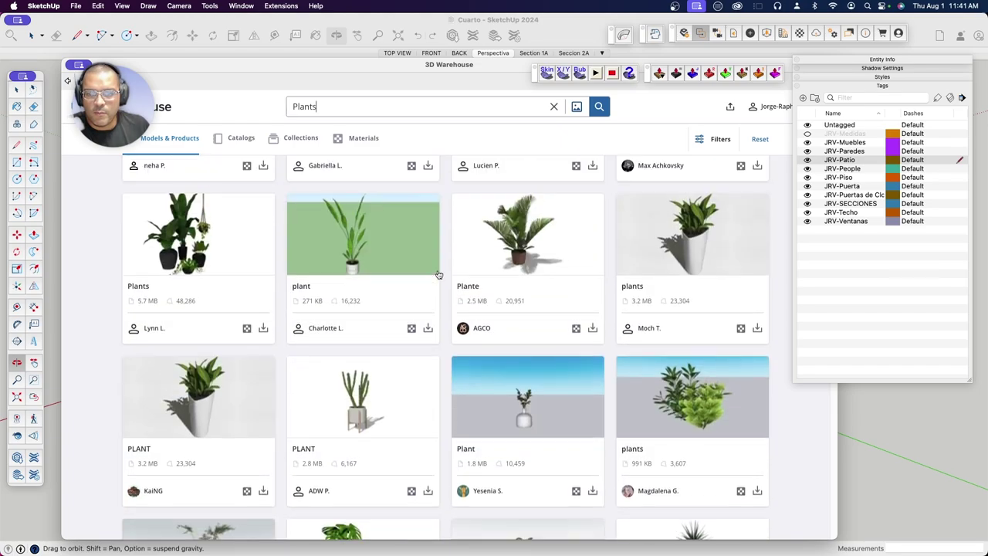
scroll(438, 274, "up", 3)
scroll(438, 274, "up", 3)
scroll(438, 275, "up", 1)
scroll(438, 275, "down", 1)
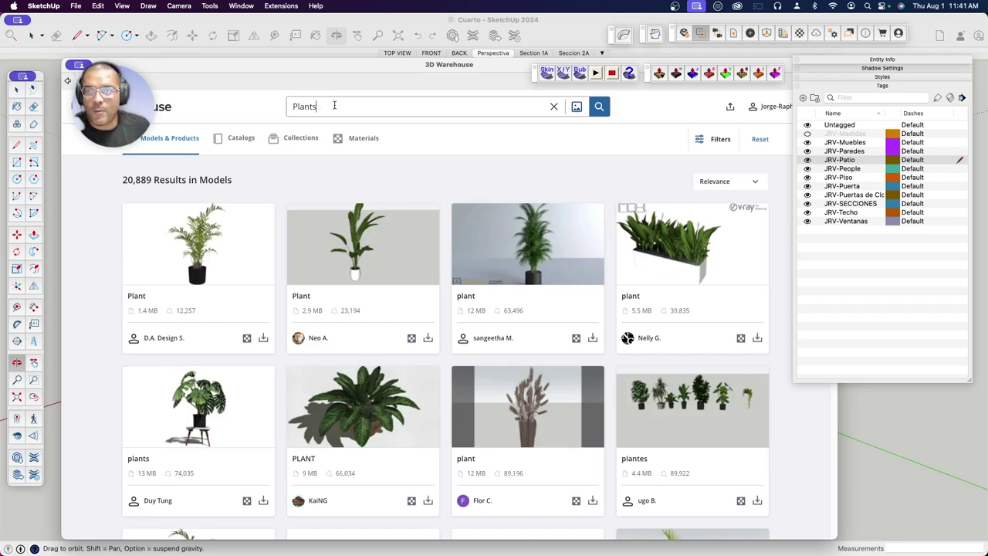
Step: Search 3D Warehouse for 'Gardens' and scroll through the results
left_click_drag(296, 105, 256, 108)
type("Garde")
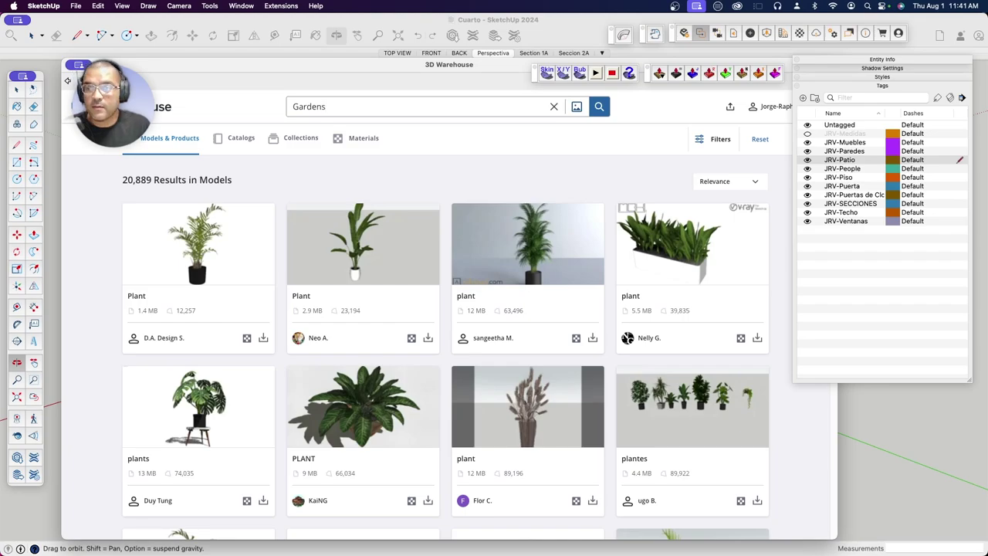
key("Return")
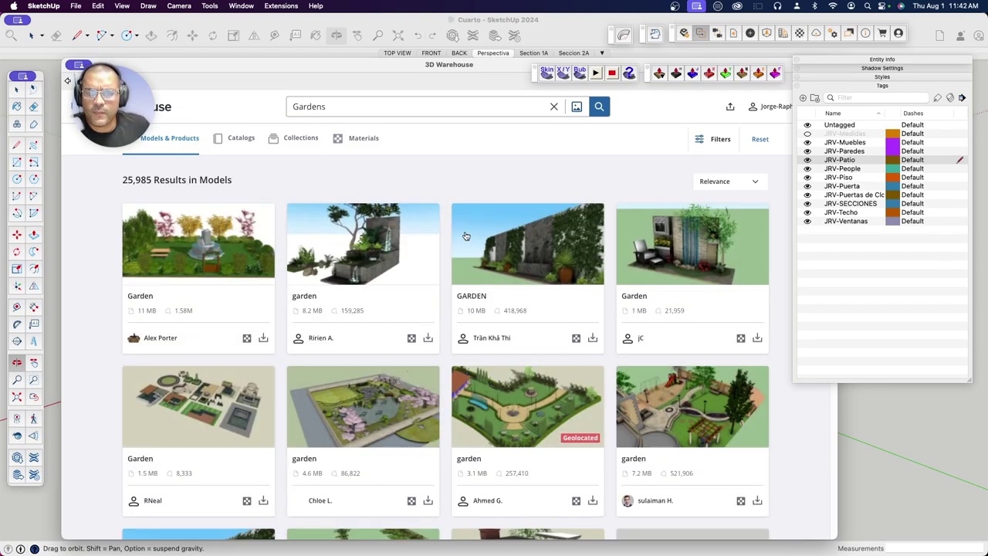
scroll(498, 261, "down", 1)
scroll(498, 261, "down", 1)
scroll(498, 261, "down", 2)
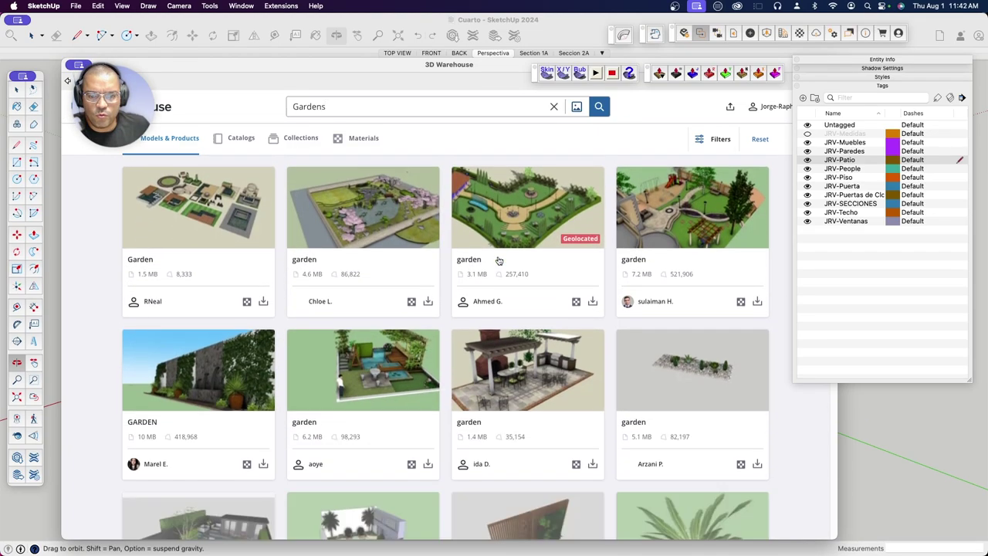
scroll(498, 261, "down", 3)
scroll(498, 261, "down", 2)
scroll(498, 261, "down", 1)
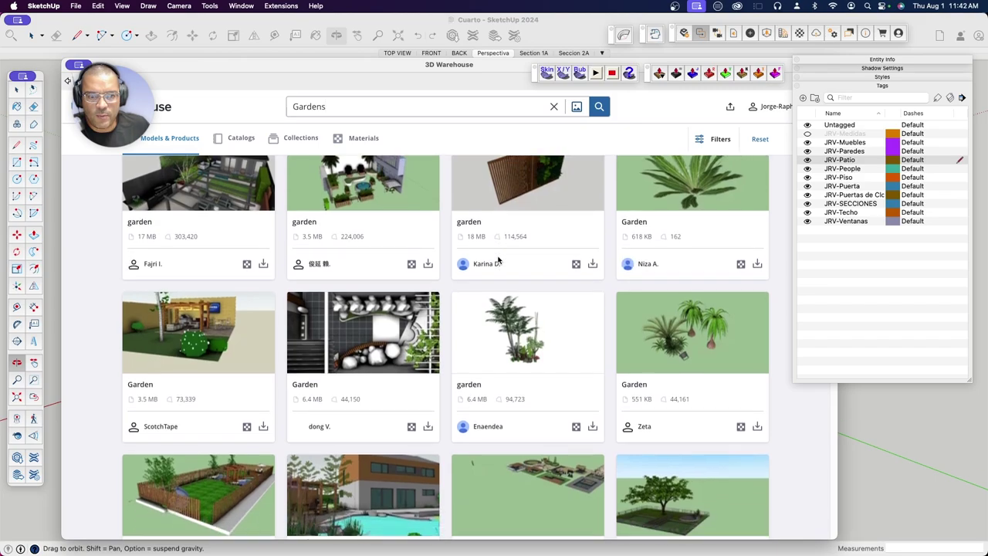
scroll(499, 261, "down", 2)
scroll(498, 261, "down", 5)
scroll(499, 261, "down", 3)
scroll(499, 261, "down", 3)
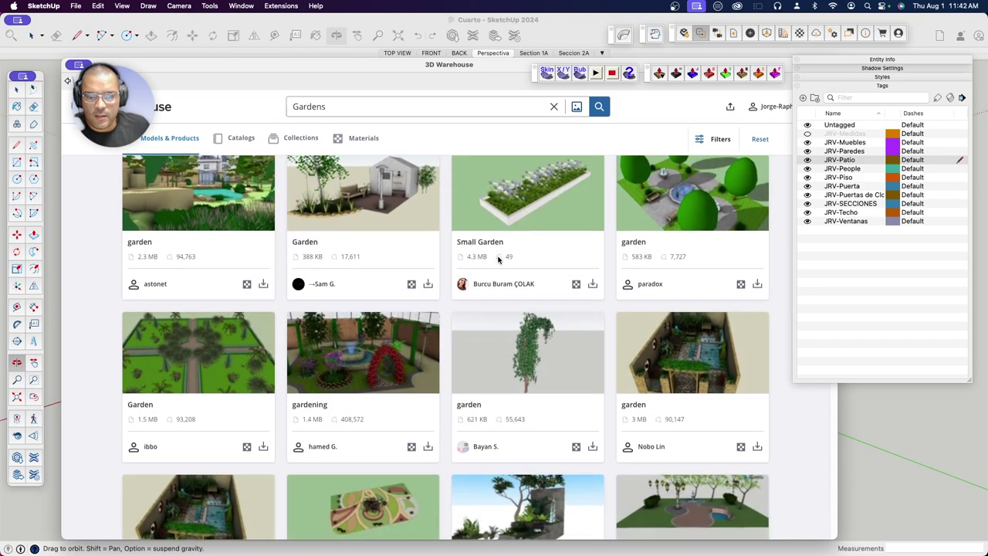
scroll(499, 261, "down", 3)
scroll(499, 261, "down", 3)
scroll(499, 259, "down", 3)
scroll(499, 259, "down", 3)
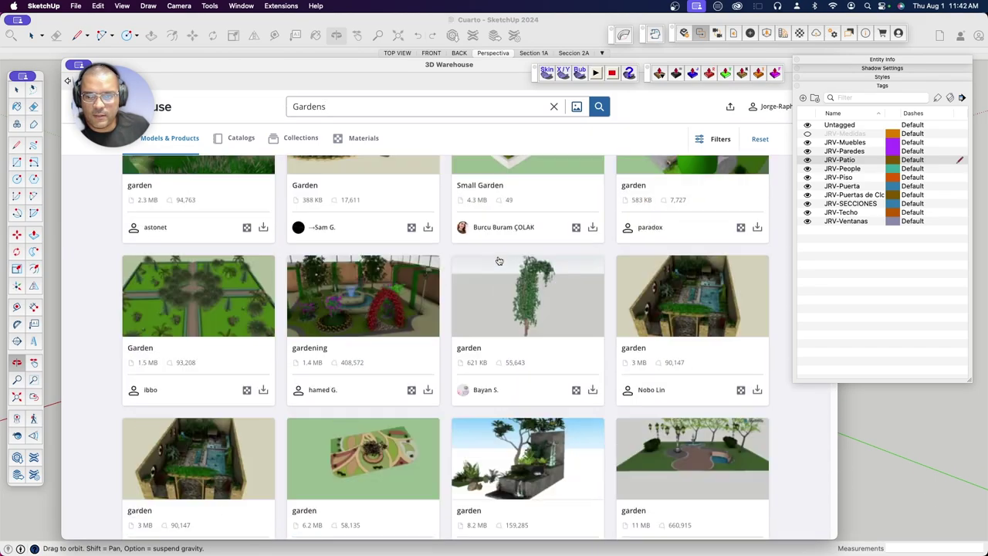
scroll(499, 260, "down", 3)
scroll(301, 77, "up", 2)
Step: Replace the search term with 'Plants' and run the search again
left_click_drag(331, 107, 265, 105)
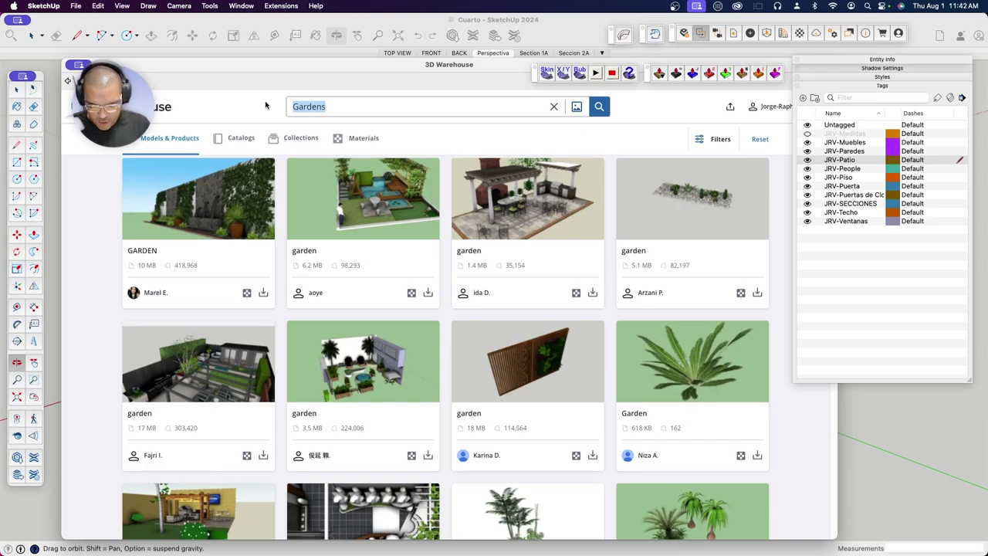
type("Plants")
key("Return")
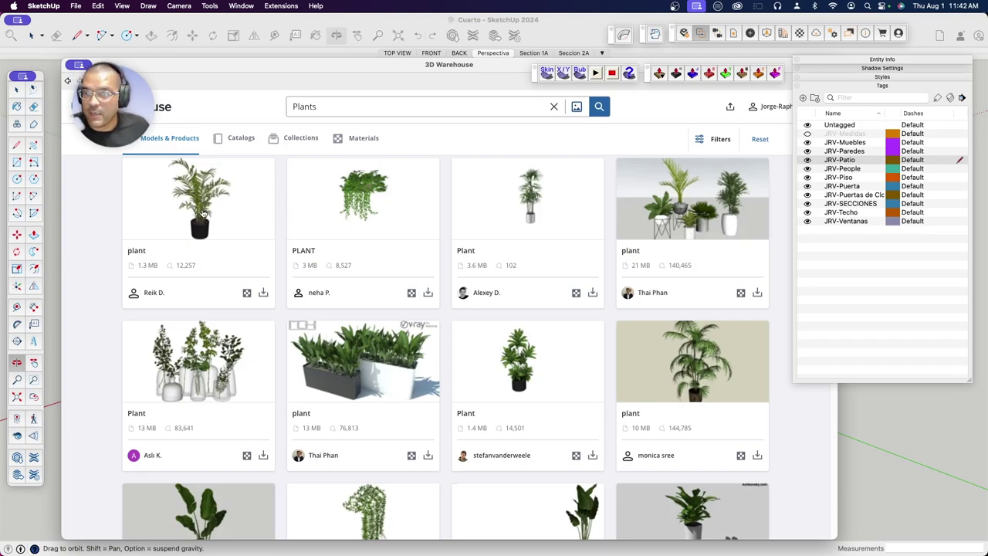
Step: Open the potted palm 'plant' model, inspect its 3D preview, and load it into the model
left_click(200, 207)
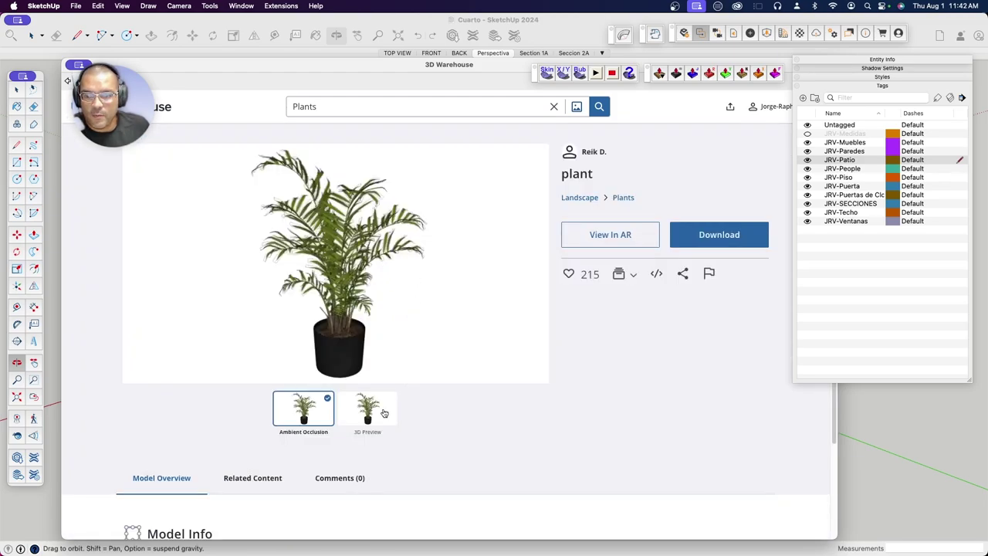
left_click(384, 413)
left_click(346, 267)
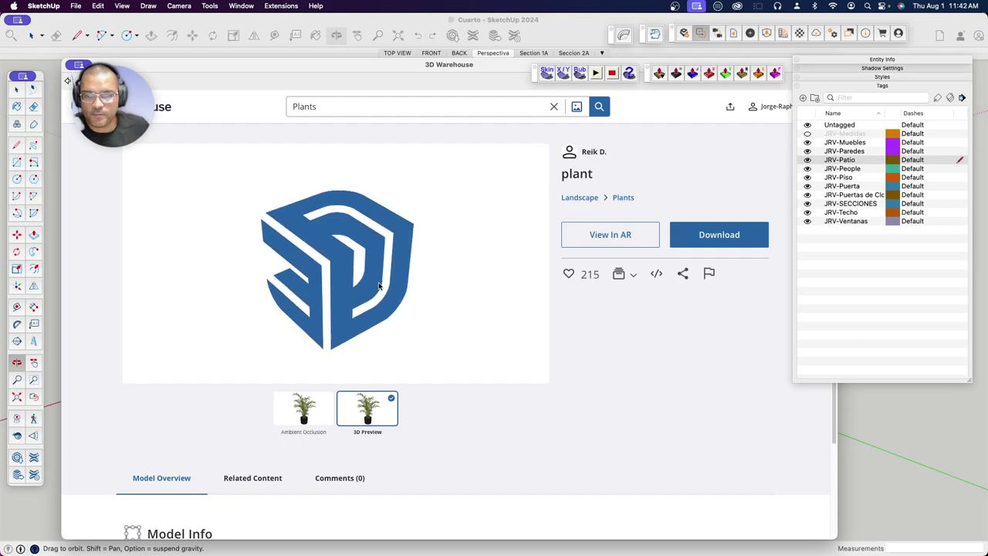
left_click_drag(378, 283, 335, 332)
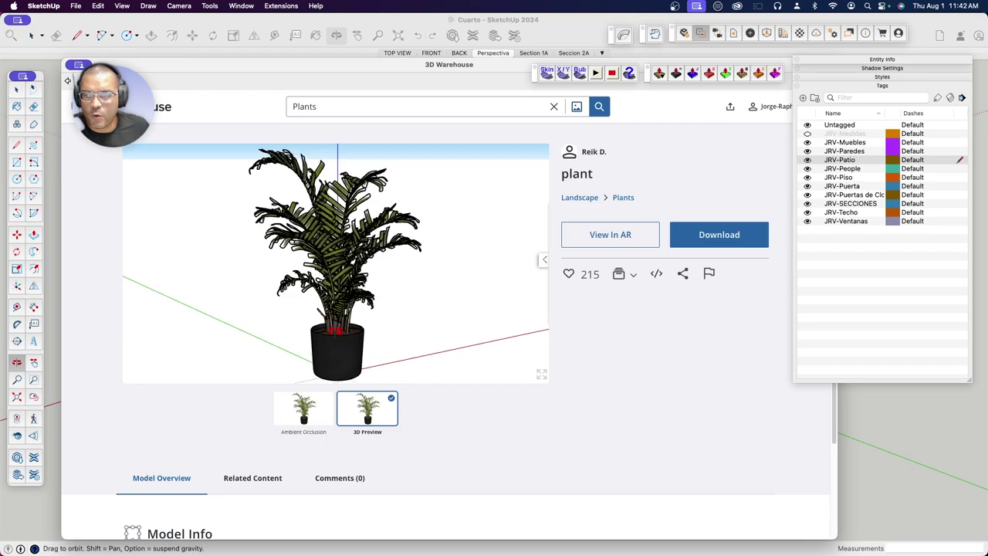
left_click(706, 238)
left_click(493, 206)
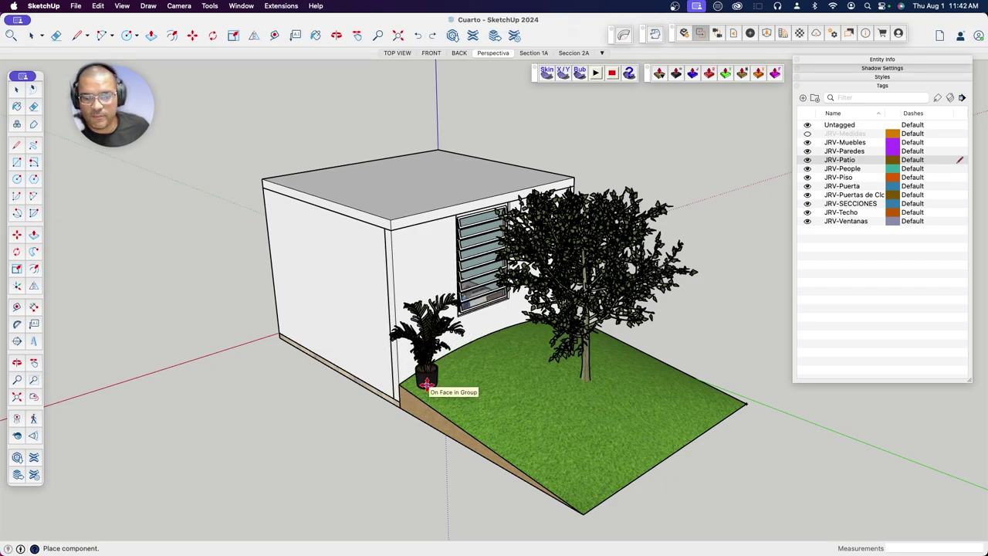
Step: Place the potted palm on the lawn beside the house wall and zoom in close to it
left_click(426, 383)
key("o")
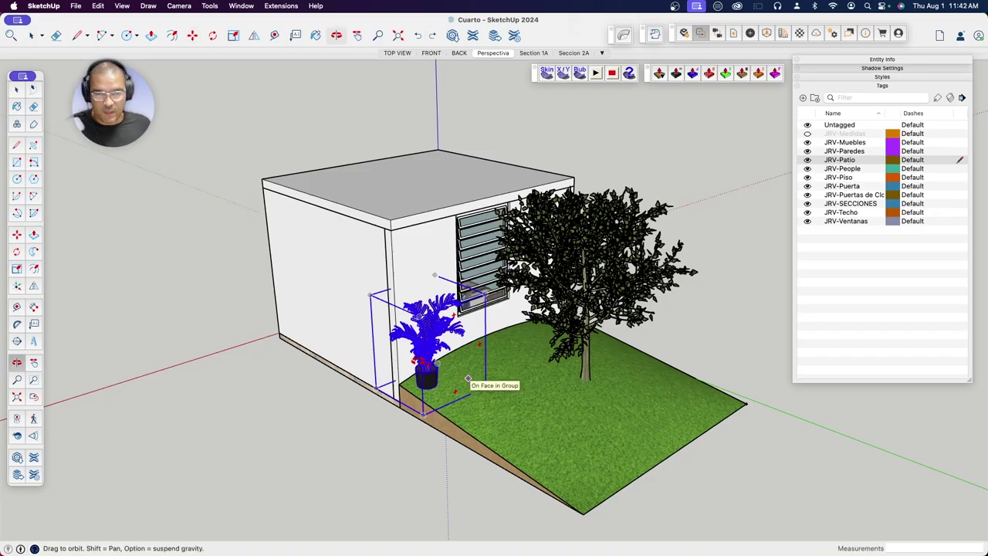
scroll(464, 378, "up", 5)
scroll(464, 379, "up", 2)
mouse_move(494, 309)
left_mouse_down()
mouse_move(541, 309)
mouse_move(495, 309)
left_mouse_up()
scroll(494, 309, "up", 3)
scroll(463, 309, "up", 3)
mouse_move(513, 369)
left_mouse_down()
mouse_move(464, 401)
mouse_move(433, 386)
mouse_move(386, 386)
left_mouse_up()
scroll(463, 402, "up", 3)
Step: Move the palm straight down along the blue axis until its pot is buried in the lawn
key("m")
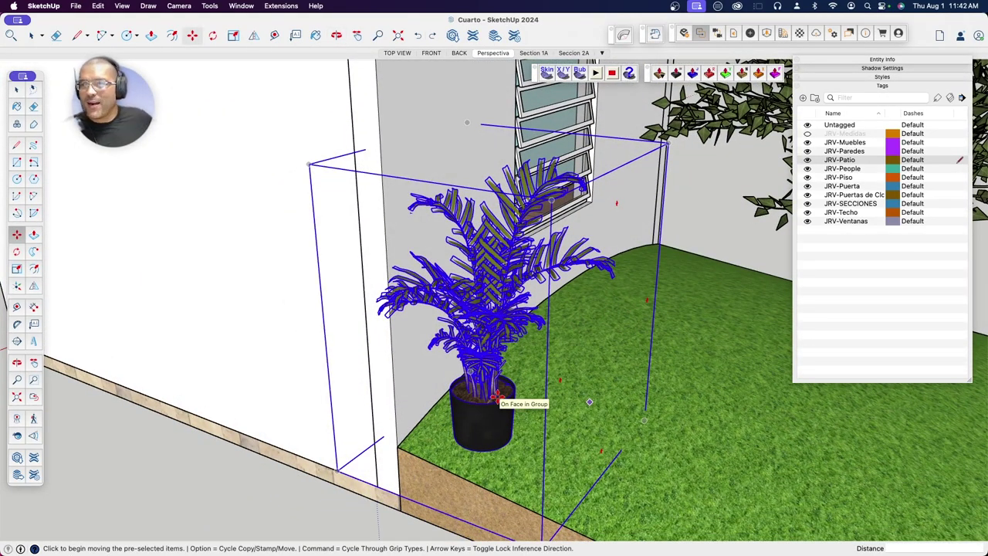
mouse_move(550, 201)
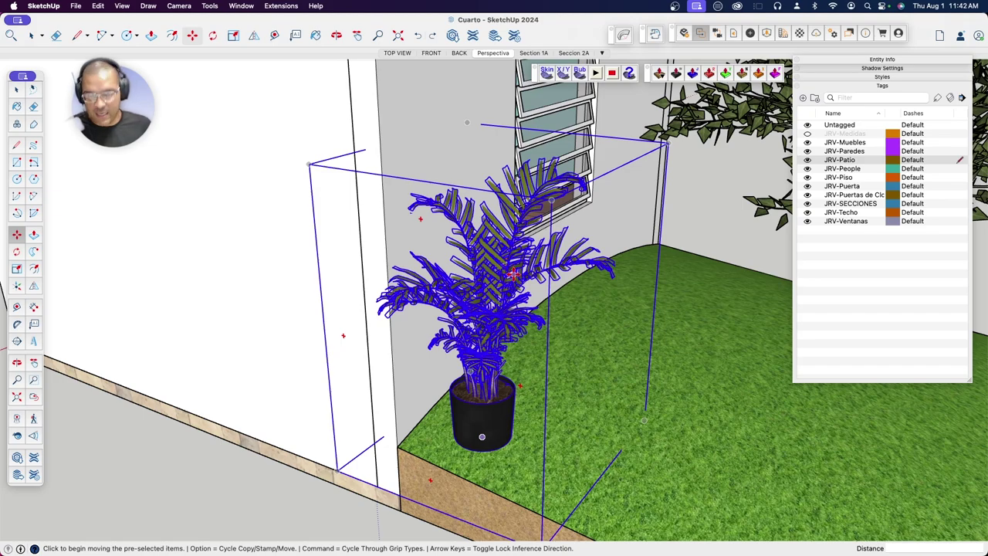
left_click(551, 200)
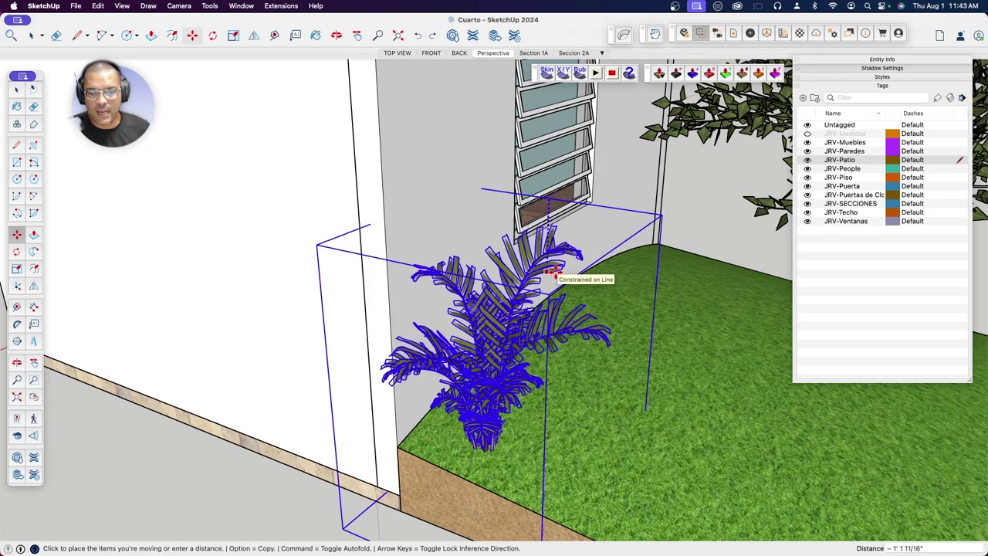
left_click(554, 272)
mouse_move(554, 272)
middle_mouse_down()
mouse_move(643, 229)
mouse_move(489, 304)
mouse_move(585, 283)
mouse_move(470, 293)
mouse_move(375, 278)
mouse_move(410, 214)
mouse_move(411, 325)
mouse_move(439, 250)
mouse_move(443, 154)
mouse_move(515, 136)
mouse_move(380, 221)
mouse_move(384, 324)
mouse_move(364, 304)
mouse_move(353, 216)
mouse_move(472, 247)
middle_mouse_up()
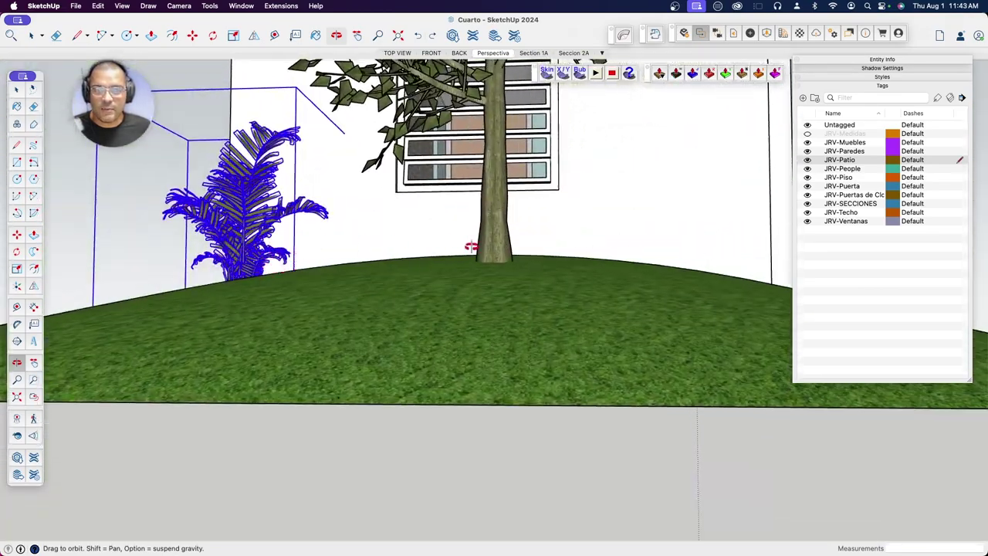
Step: Copy the sunken palm 10' 2 5/8" along the red axis to the far end, right of the tree
mouse_move(474, 282)
middle_mouse_down()
mouse_move(488, 258)
mouse_move(478, 210)
middle_mouse_up()
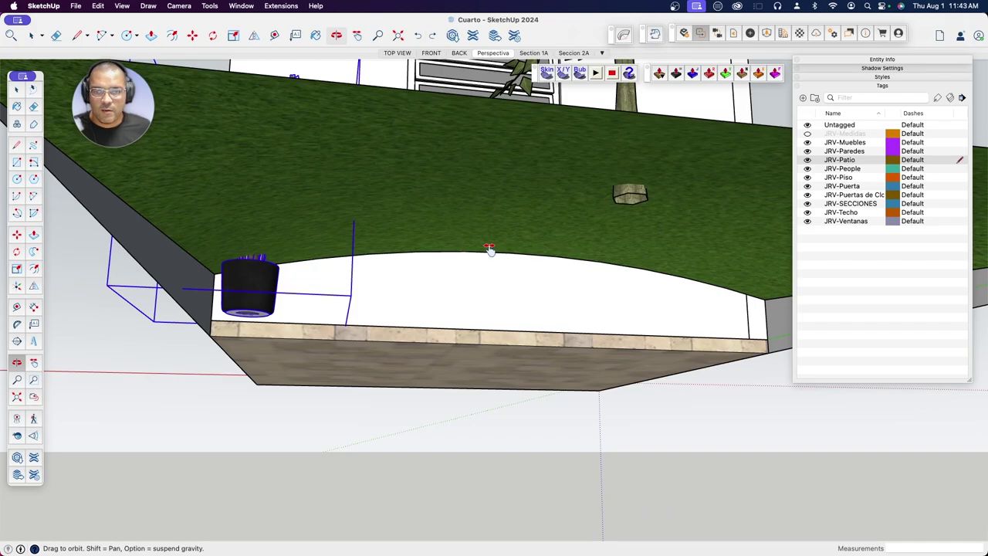
mouse_move(489, 248)
middle_mouse_down()
mouse_move(288, 294)
mouse_move(342, 239)
mouse_move(346, 273)
mouse_move(353, 267)
middle_mouse_up()
mouse_move(455, 294)
middle_mouse_down()
mouse_move(470, 223)
mouse_move(459, 178)
mouse_move(512, 237)
middle_mouse_up()
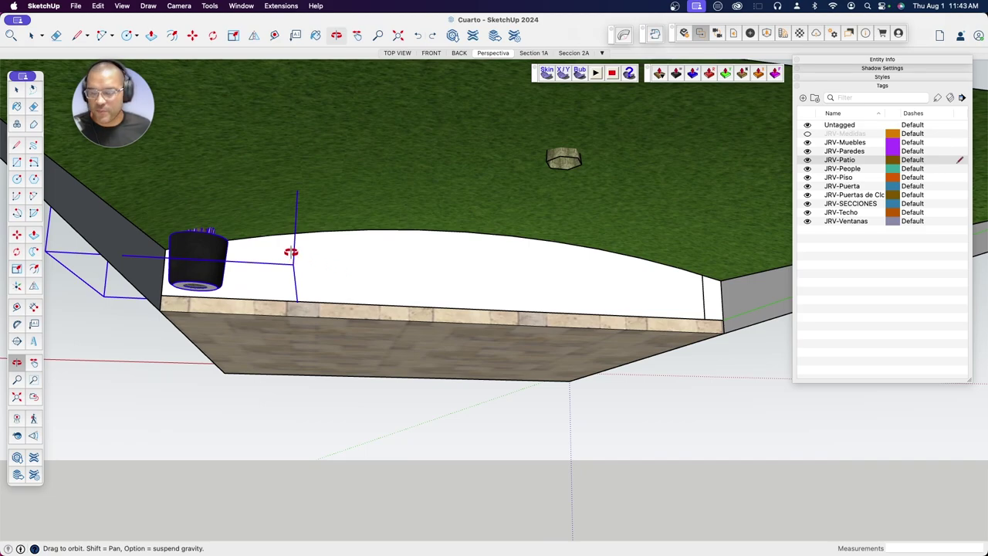
key("m")
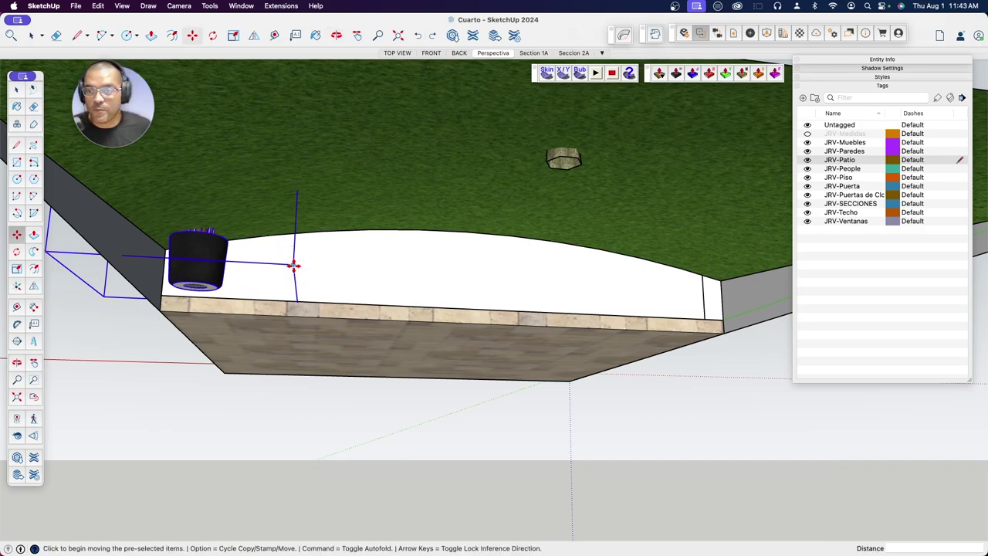
key("alt")
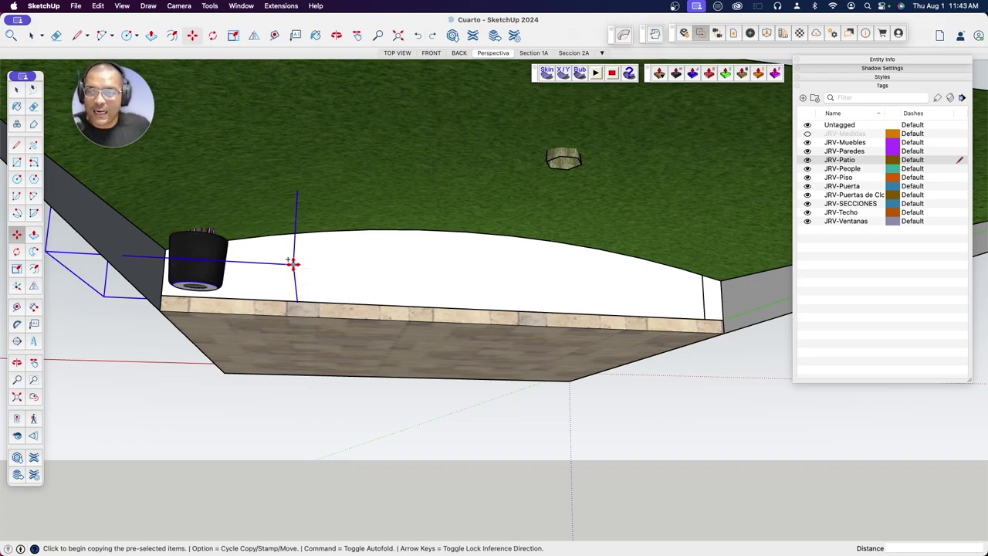
left_click(291, 263)
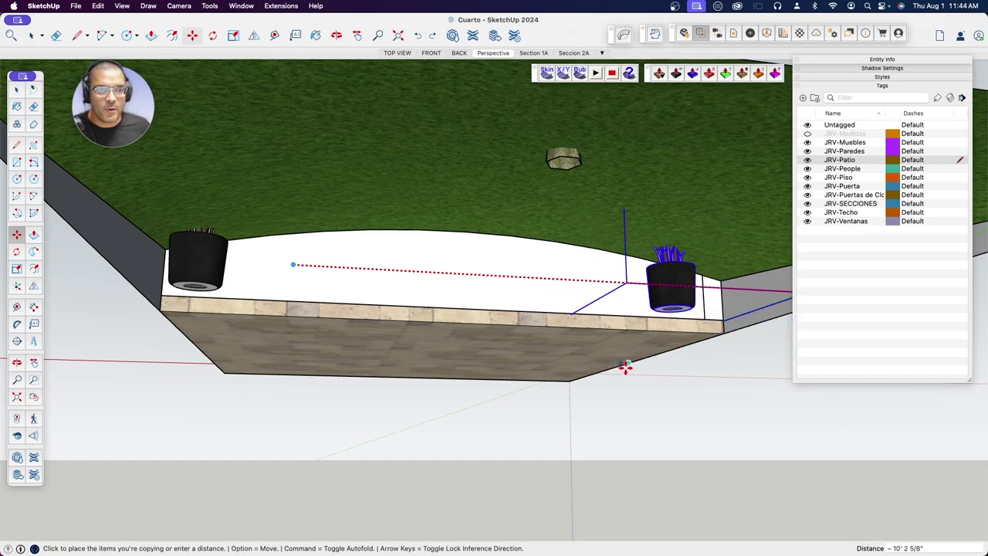
left_click(626, 368)
middle_click_drag(708, 311, 678, 271)
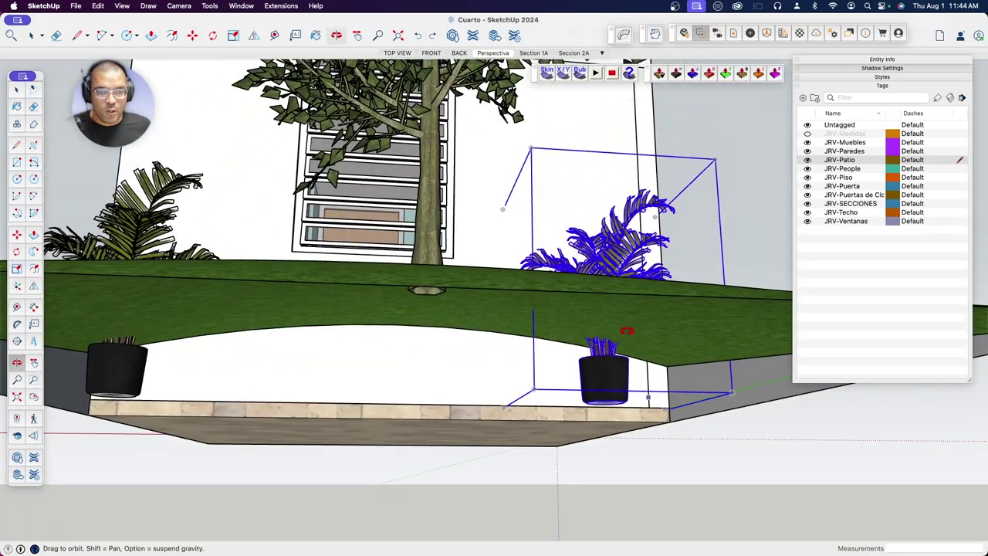
middle_click_drag(615, 350, 617, 394)
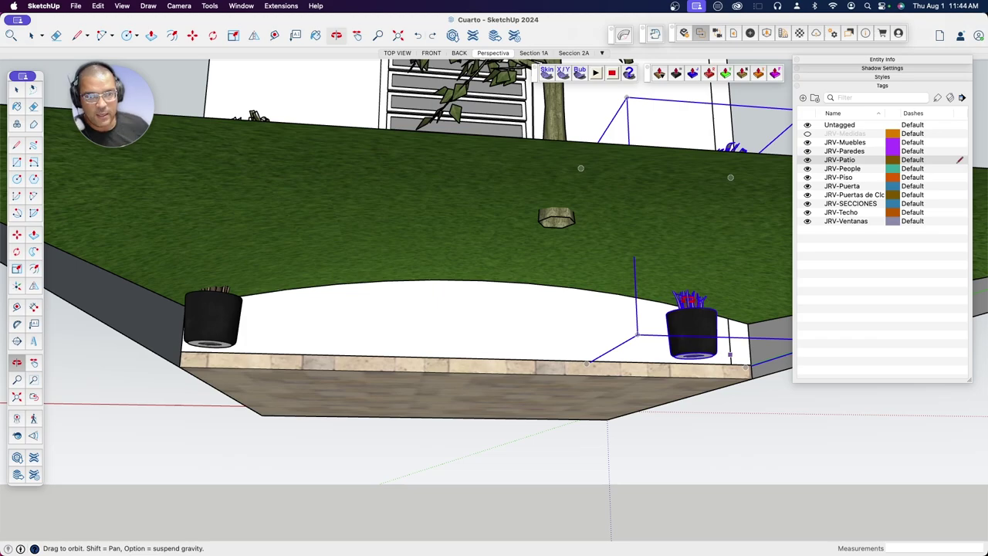
mouse_move(616, 311)
left_mouse_down()
mouse_move(629, 331)
mouse_move(570, 297)
left_mouse_up()
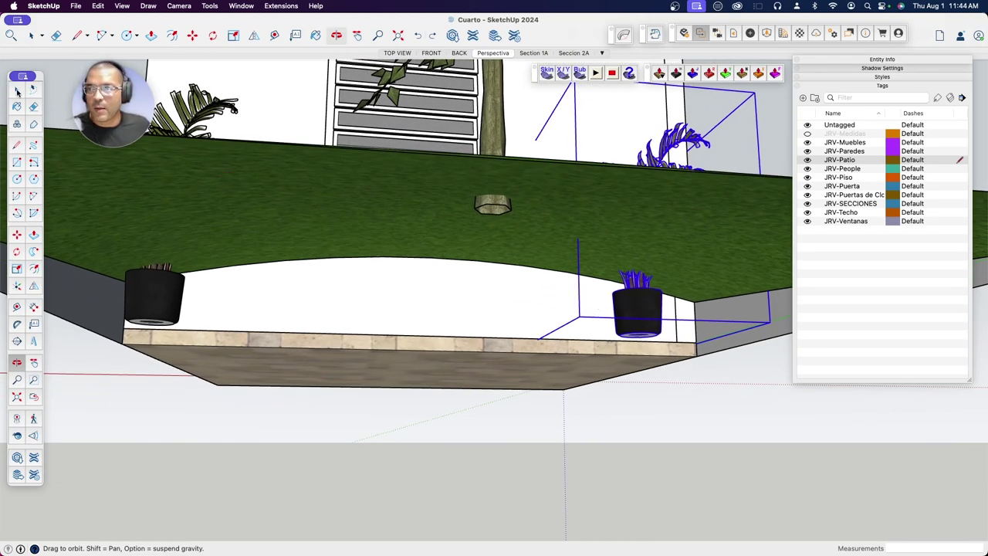
Step: Delete the stray palm copy and copy the left potted palm to the edge's right end, adding a middle copy
key("space")
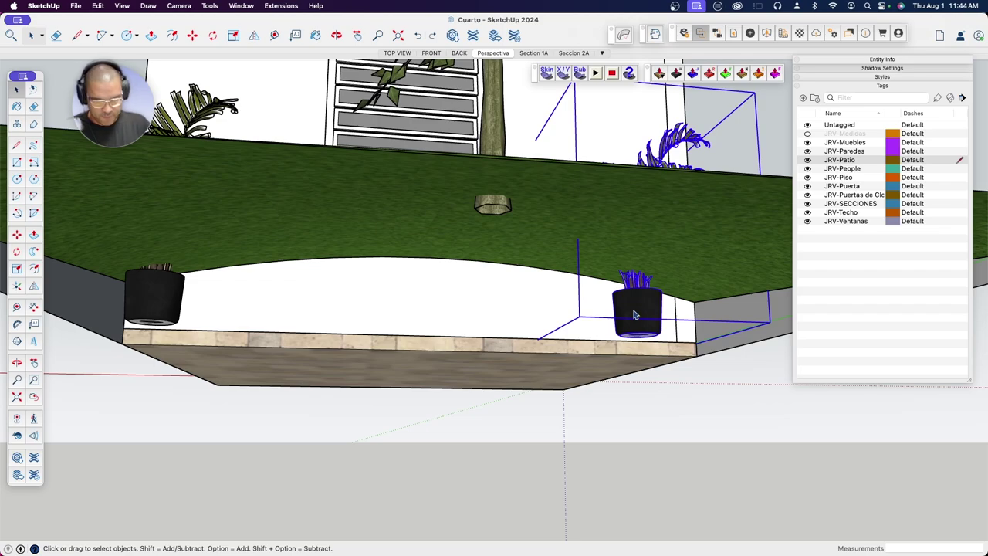
key("Delete")
left_click(150, 296)
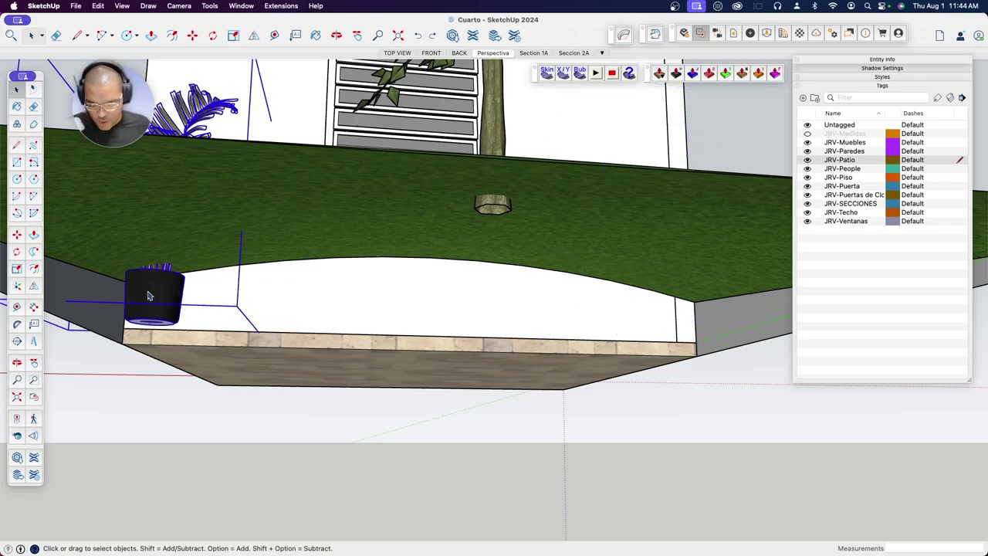
key("m")
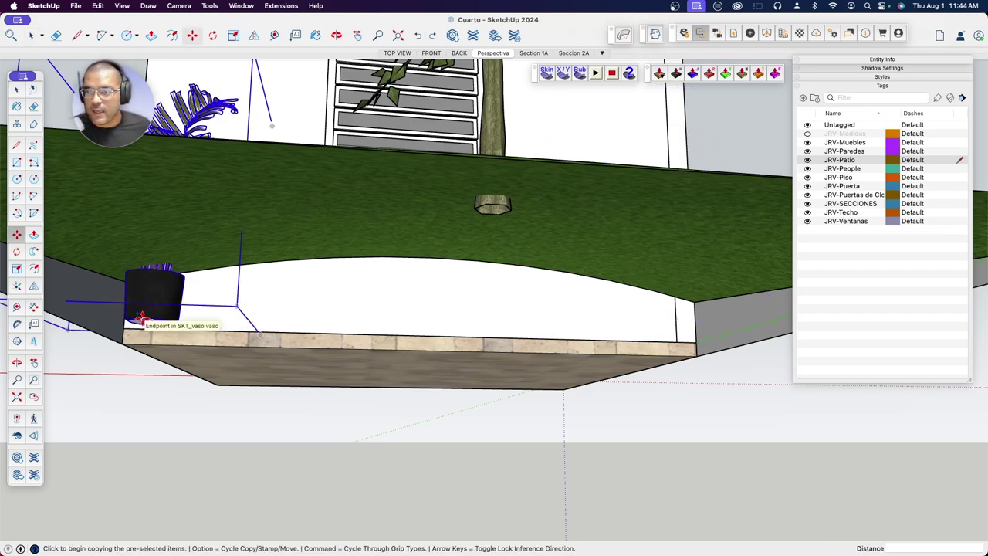
left_click(141, 317)
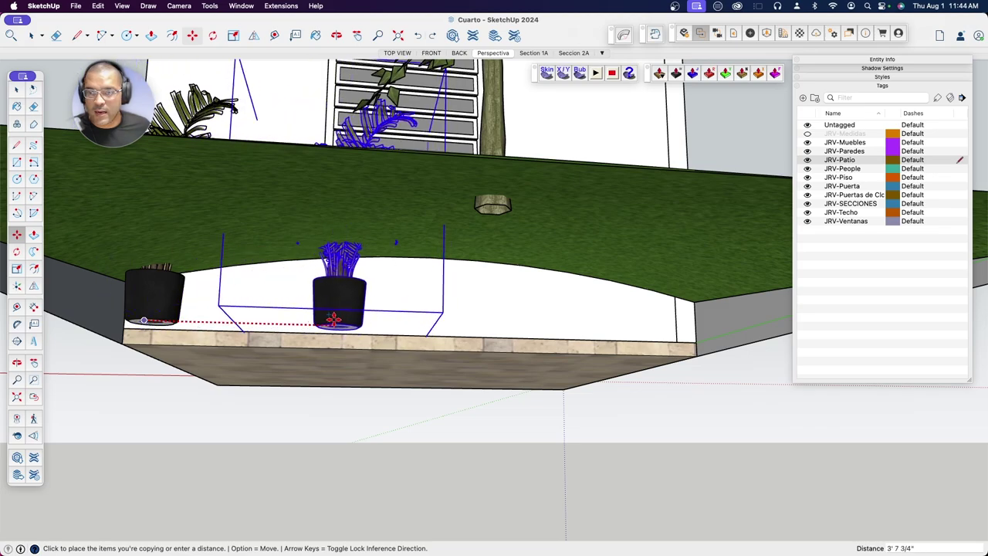
left_click(663, 327)
type("/2")
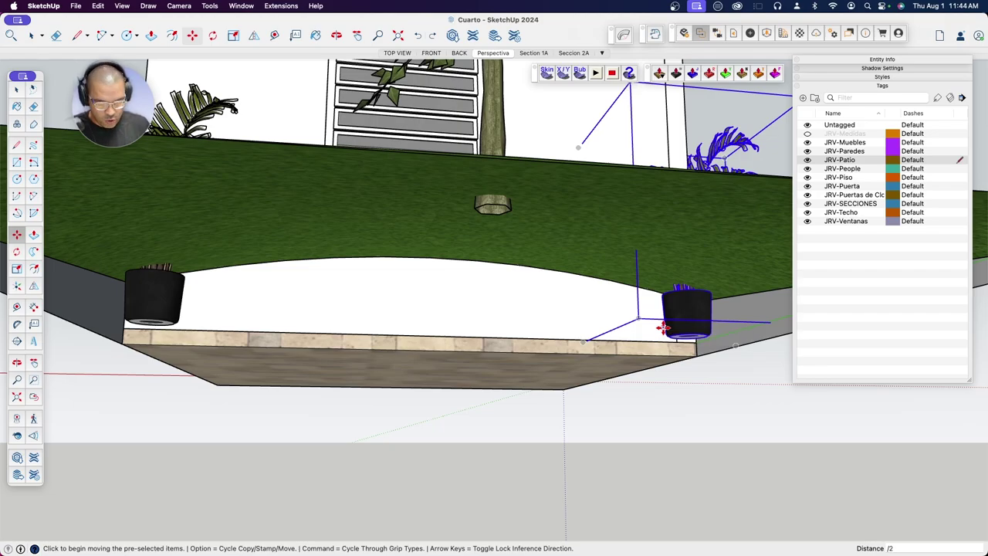
key("Return")
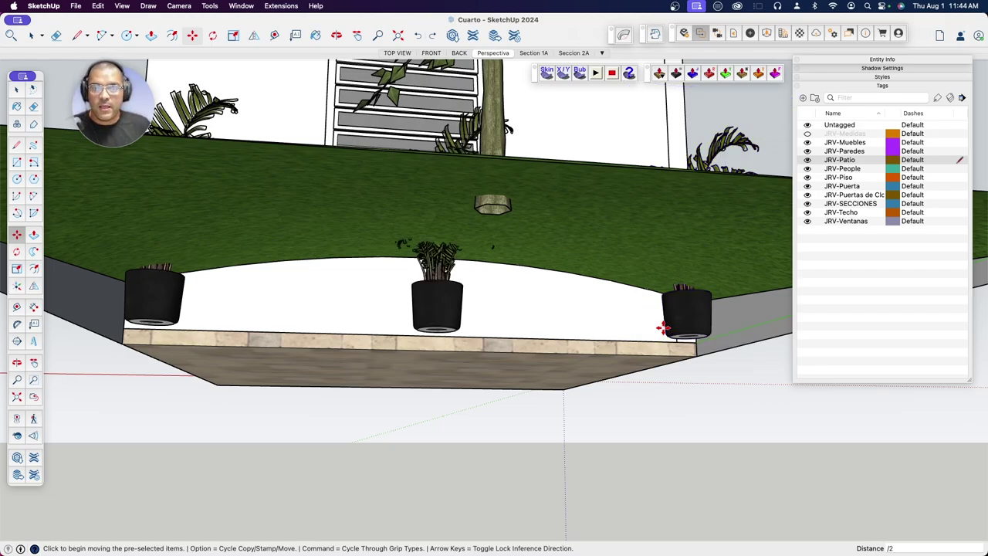
Step: Nudge the middle potted palm slightly higher, against the house wall
middle_click_drag(663, 326, 561, 389)
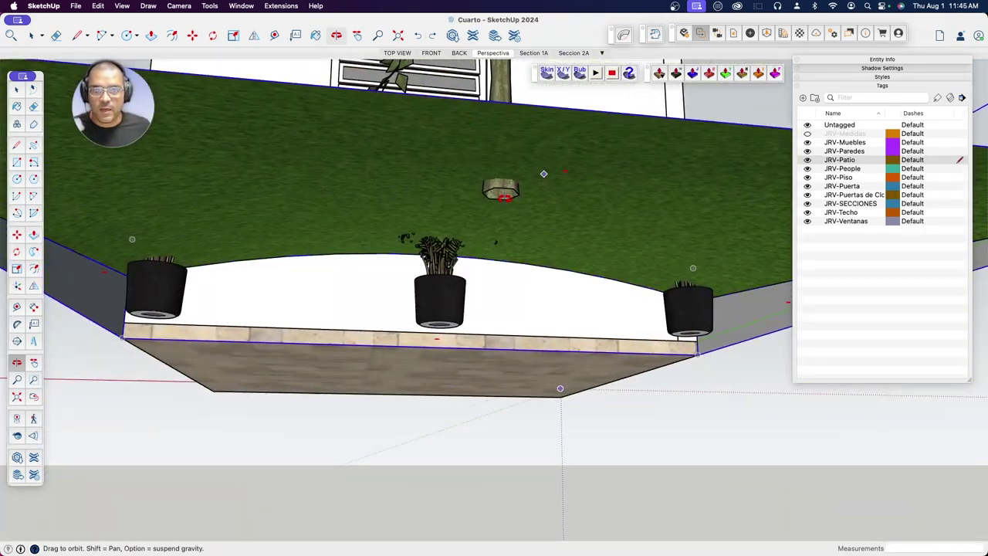
left_click(442, 312)
key("m")
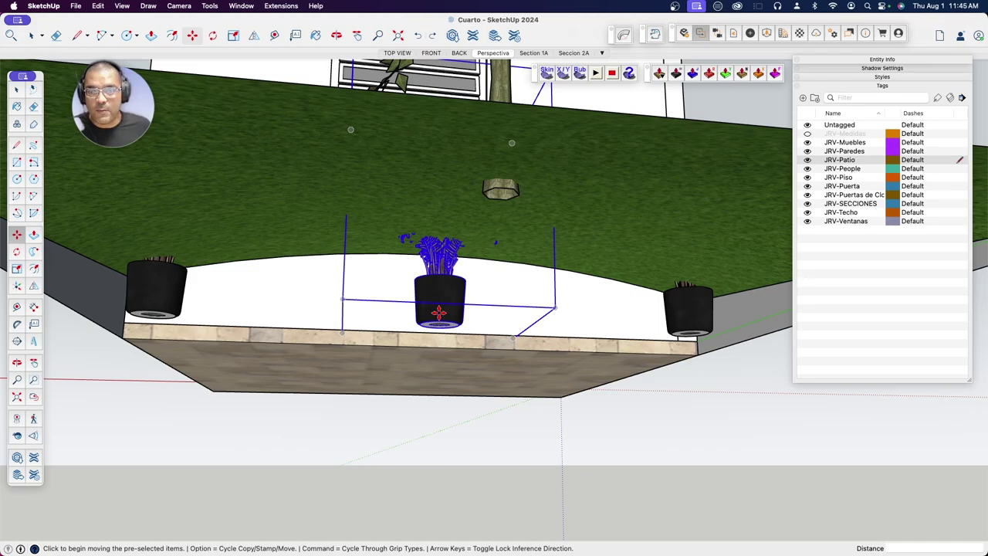
left_click(438, 311)
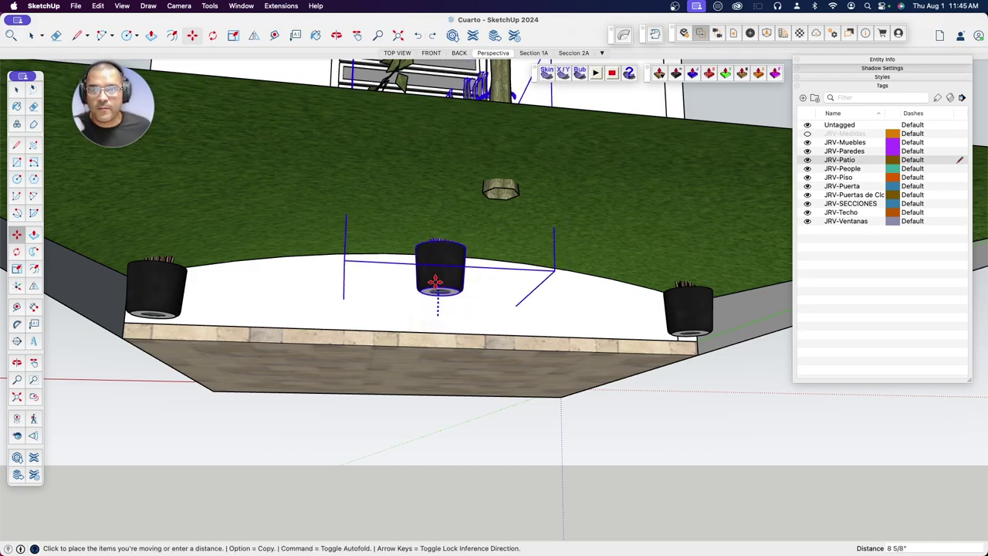
left_click(437, 283)
Step: Orbit along the lawn to check the three palms, then jump to the Top view
mouse_move(439, 284)
middle_mouse_down()
mouse_move(423, 348)
mouse_move(410, 337)
mouse_move(366, 338)
mouse_move(376, 335)
mouse_move(326, 346)
mouse_move(376, 385)
mouse_move(600, 377)
mouse_move(484, 349)
mouse_move(430, 347)
mouse_move(455, 360)
mouse_move(469, 317)
middle_mouse_up()
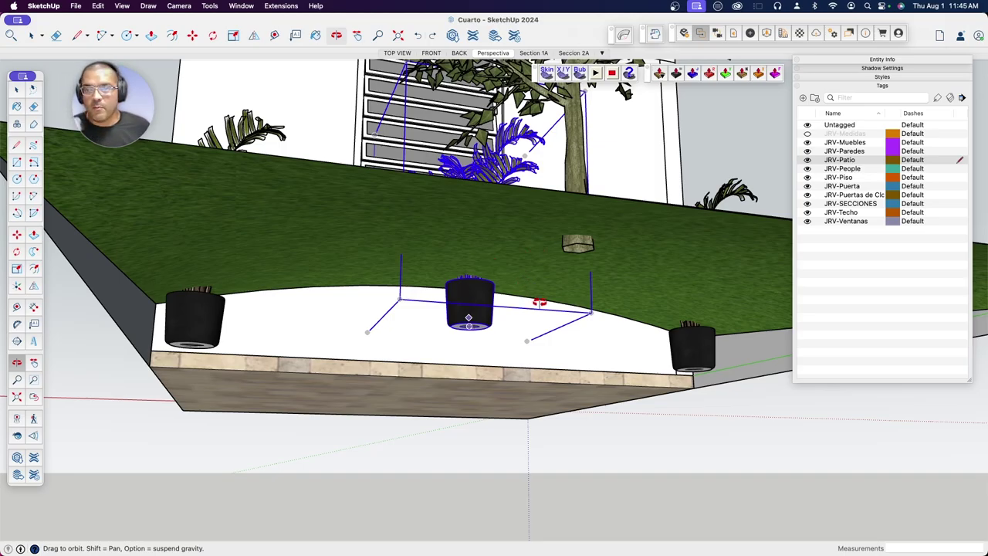
mouse_move(468, 317)
middle_mouse_down()
mouse_move(457, 354)
mouse_move(512, 347)
mouse_move(541, 362)
mouse_move(532, 325)
mouse_move(699, 302)
middle_mouse_up()
left_click(670, 301)
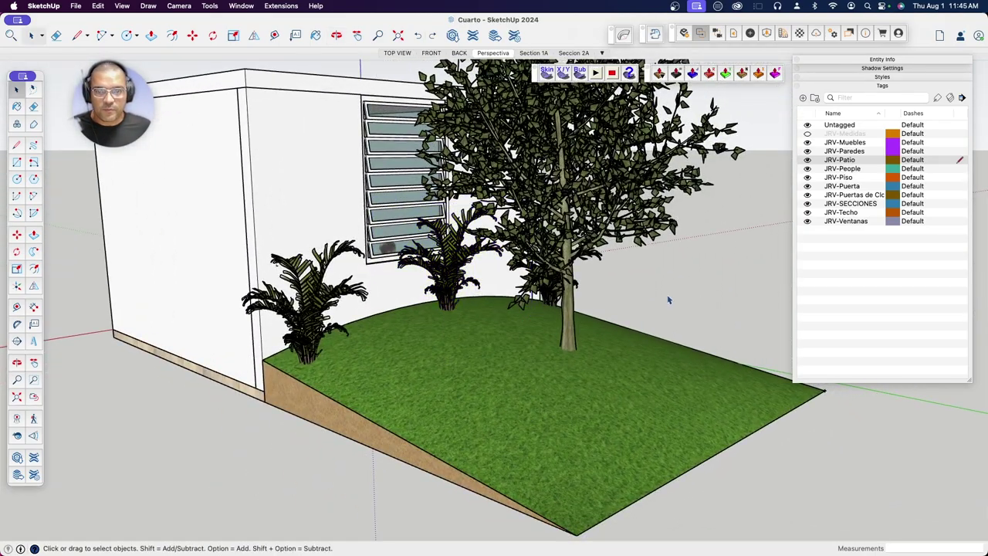
mouse_move(654, 294)
left_mouse_down()
mouse_move(646, 347)
mouse_move(702, 382)
mouse_move(627, 417)
mouse_move(610, 363)
mouse_move(502, 358)
mouse_move(468, 397)
mouse_move(432, 411)
mouse_move(602, 393)
mouse_move(492, 364)
left_mouse_up()
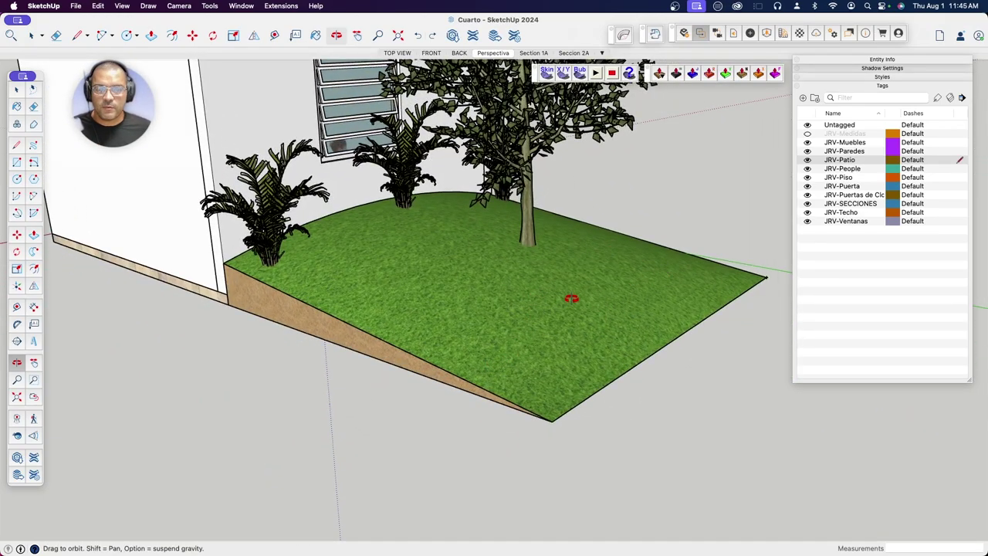
left_click_drag(569, 298, 527, 321)
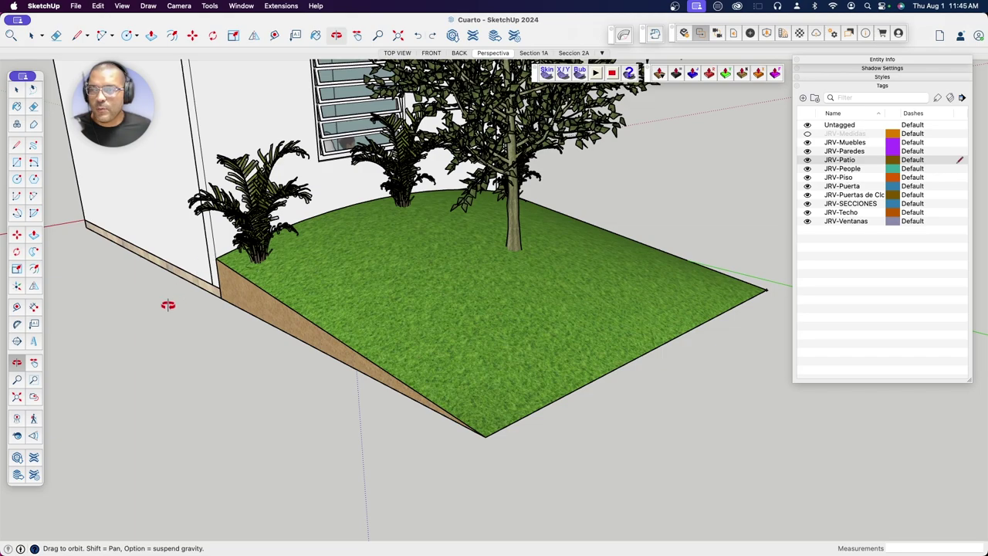
key("space")
key("super+2")
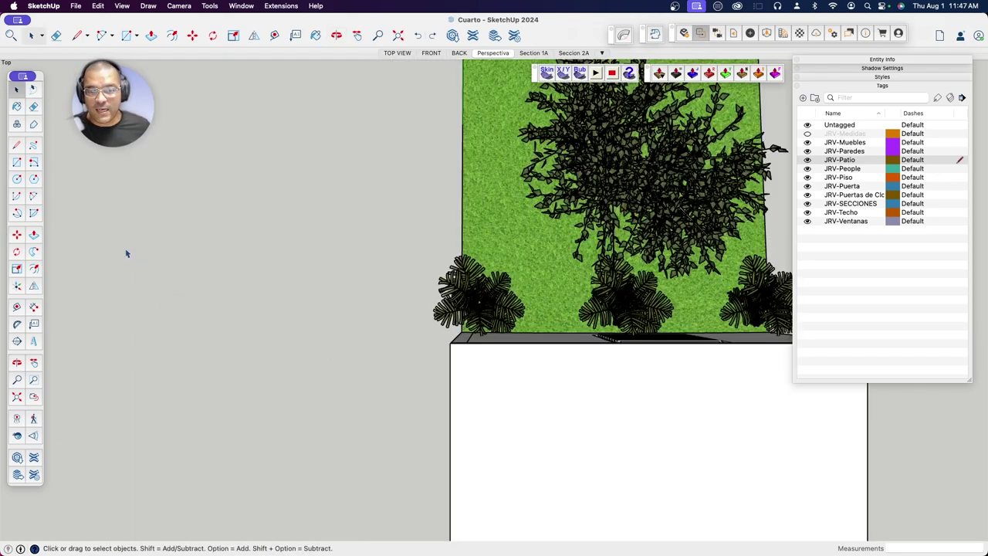
Step: Switch the camera to Parallel Projection and pan to the lawn's top-right corner
left_click(183, 5)
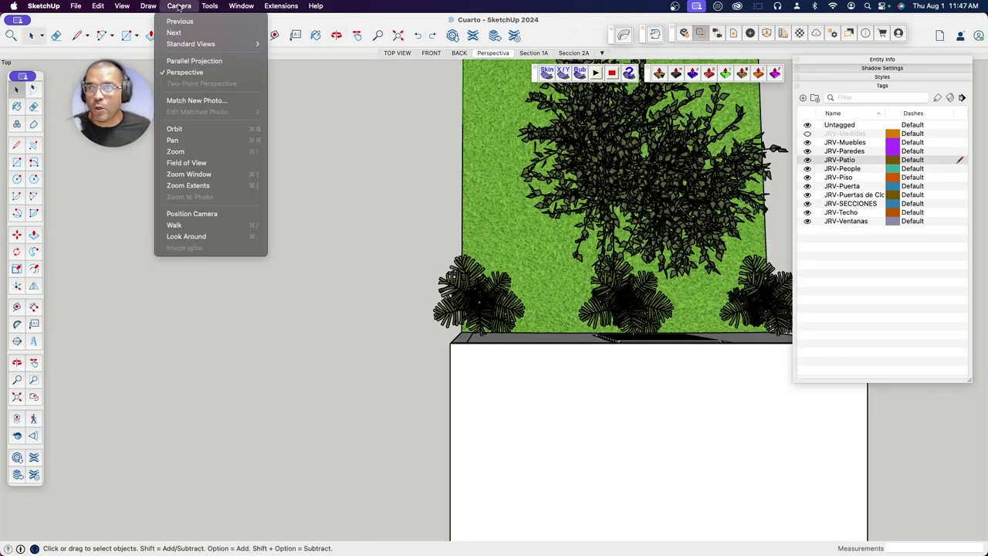
left_click(193, 59)
key("h")
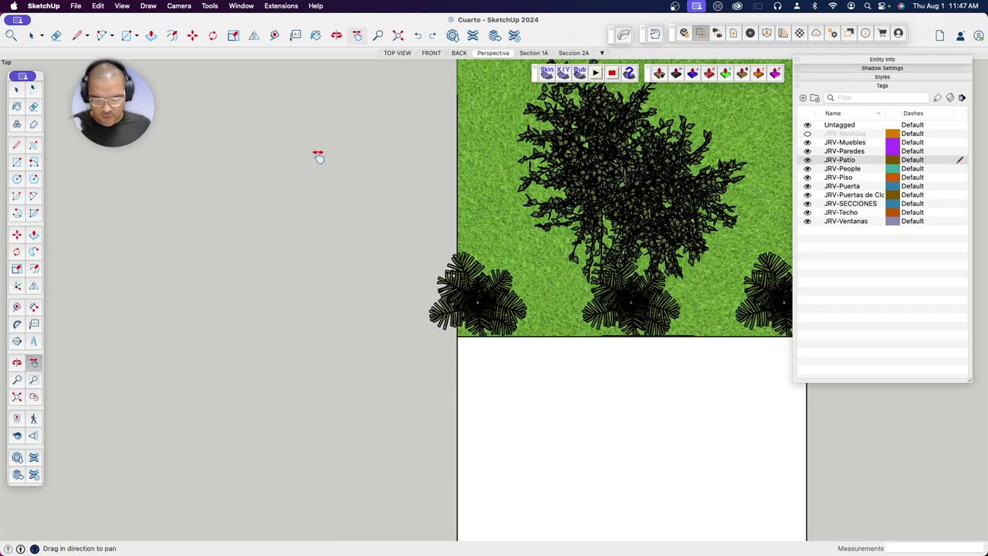
left_click_drag(329, 161, 109, 251)
scroll(311, 270, "right", 5)
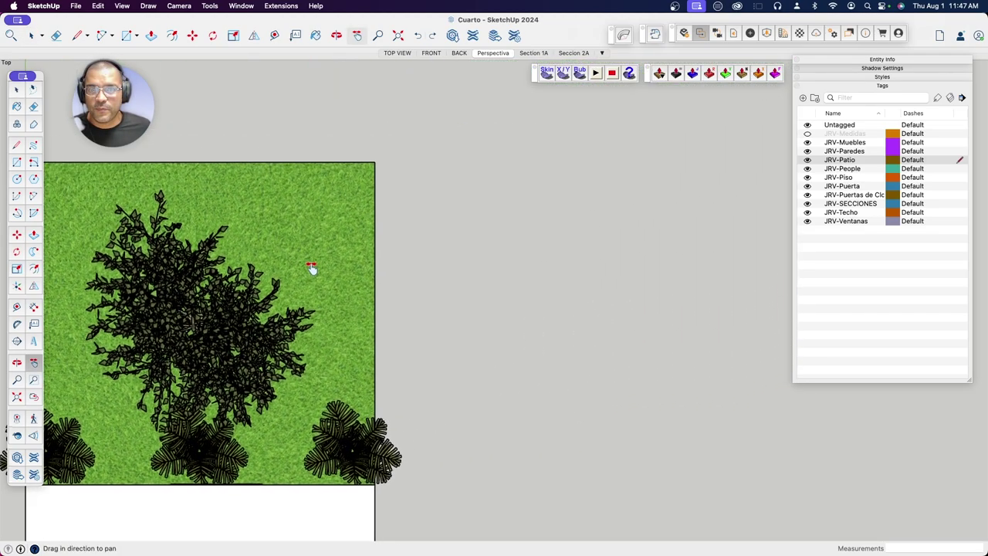
Step: Lay out 2' Tape Measure guides forming a square beside the lawn's top-right corner
left_click(16, 307)
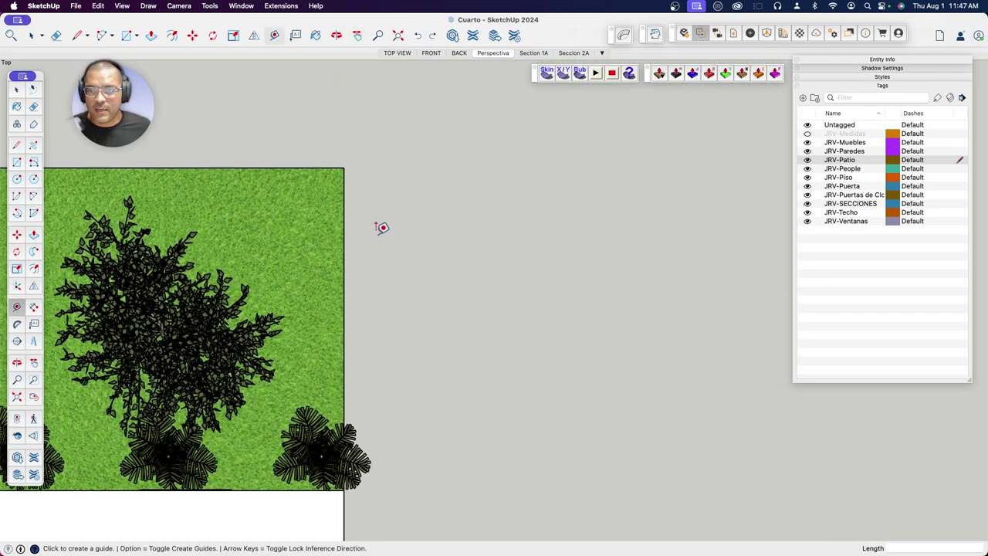
left_click(344, 167)
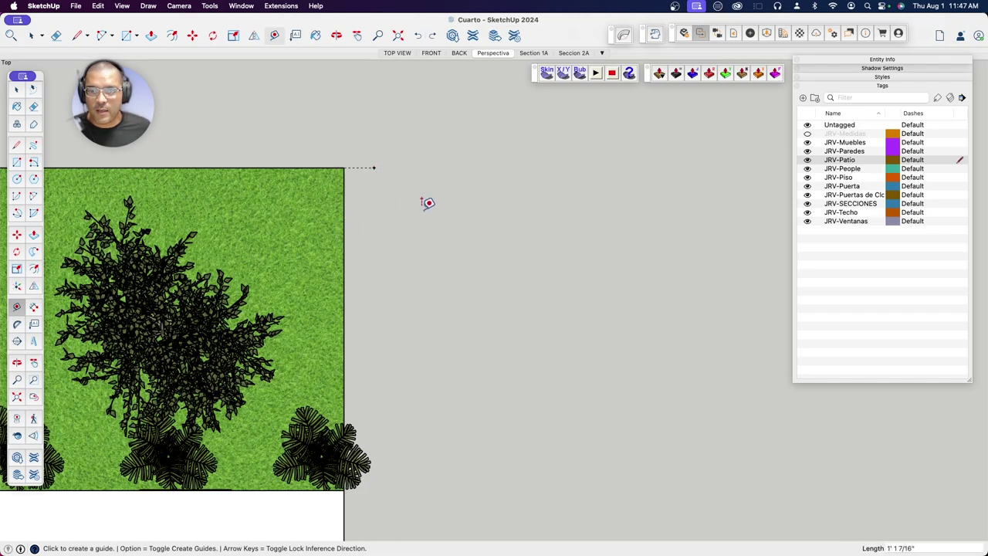
left_click(373, 167)
type("2")
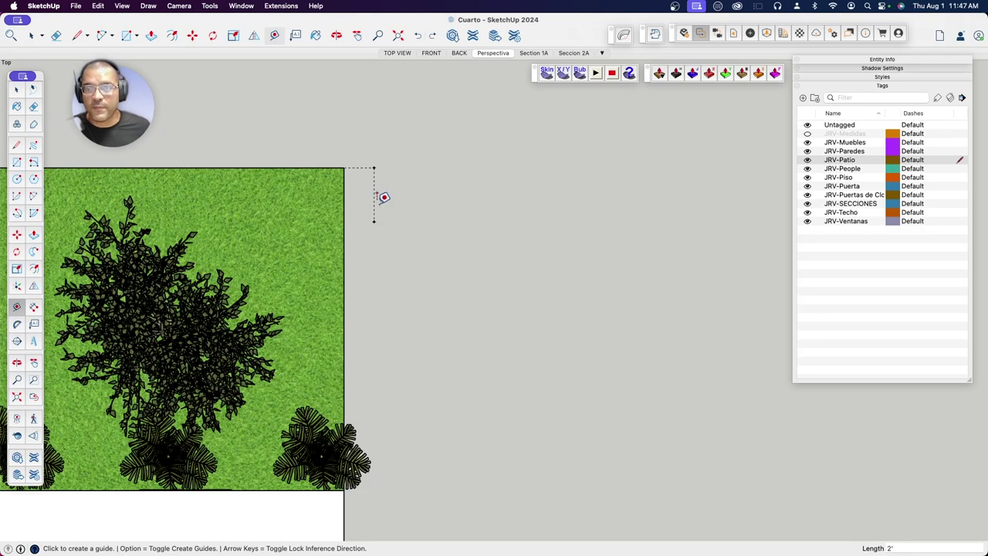
type("'")
key("Return")
left_click(374, 221)
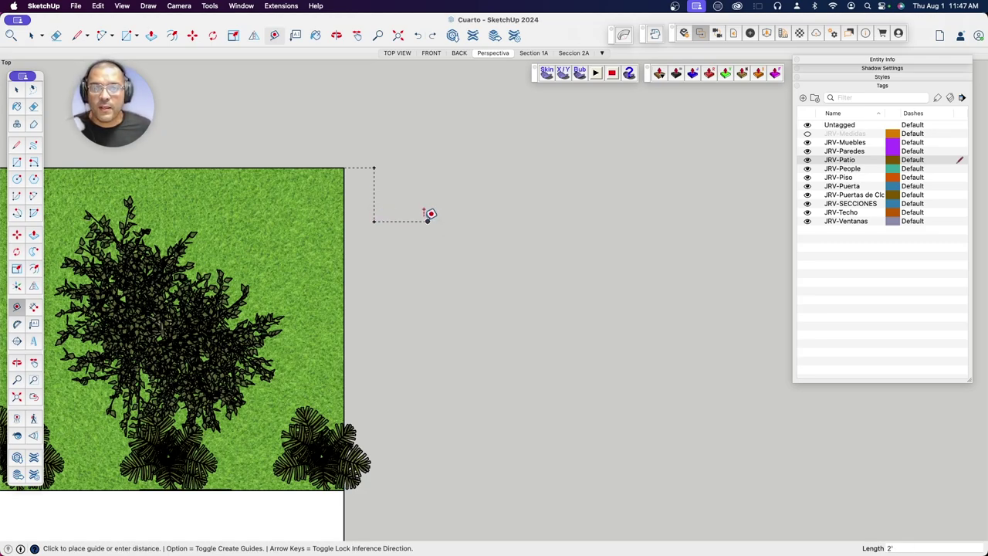
type("'")
key("Return")
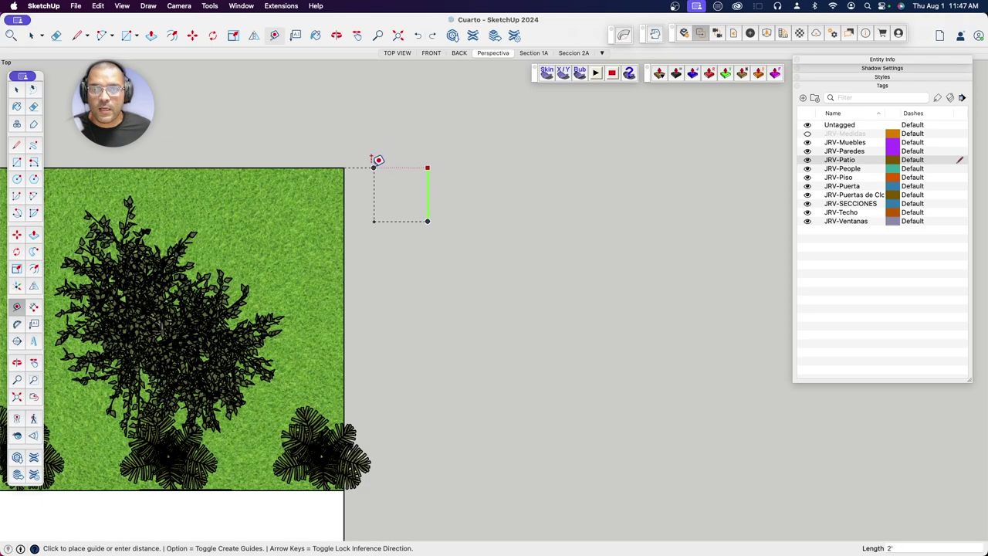
left_click(374, 167)
left_click(376, 167)
left_click(426, 168)
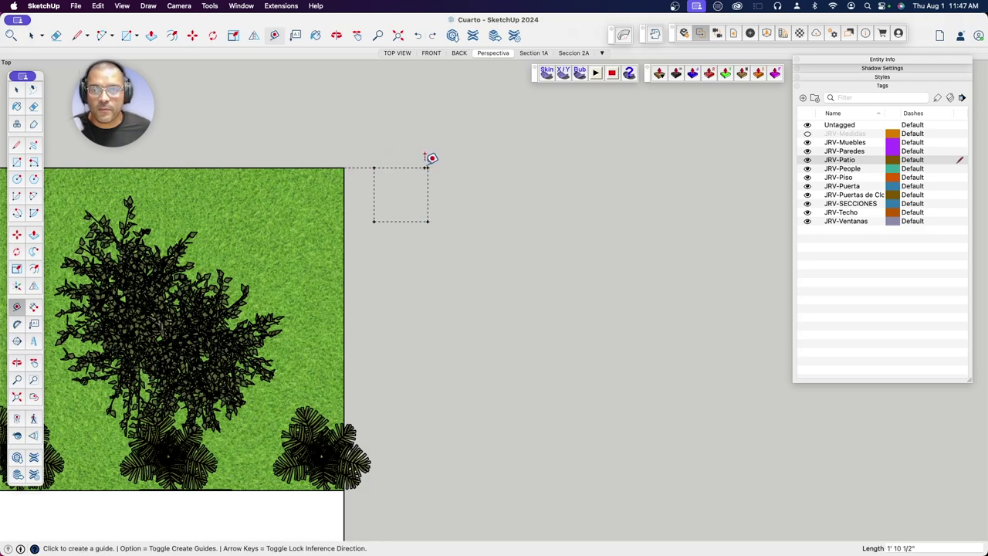
left_click(429, 158)
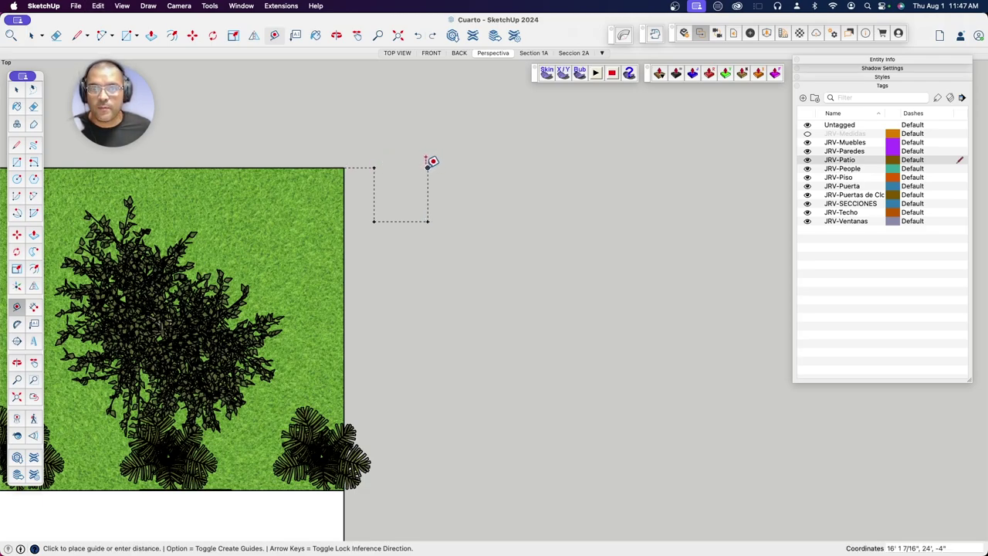
left_click(378, 161)
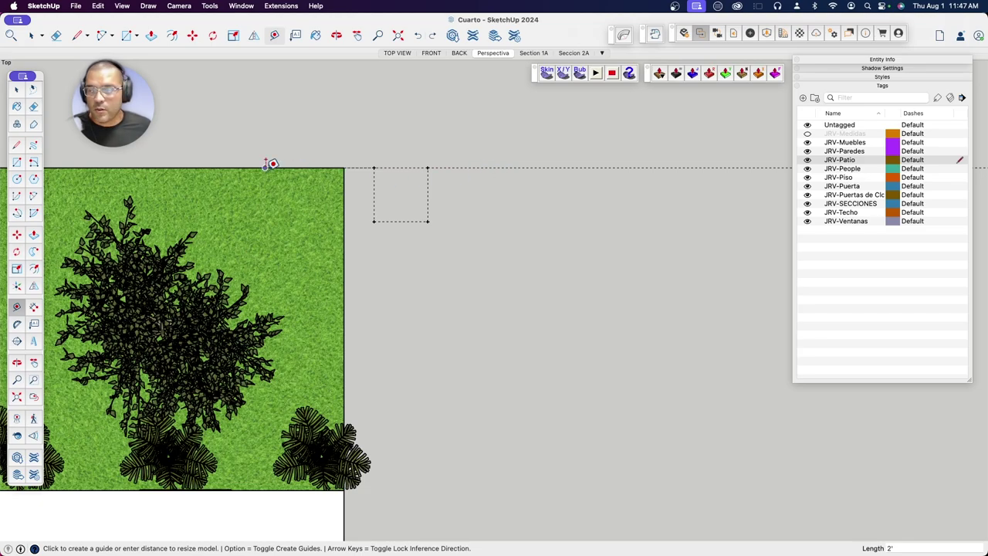
Step: Draw a 2' × 2' rectangle snapped to the guide points
left_click(16, 160)
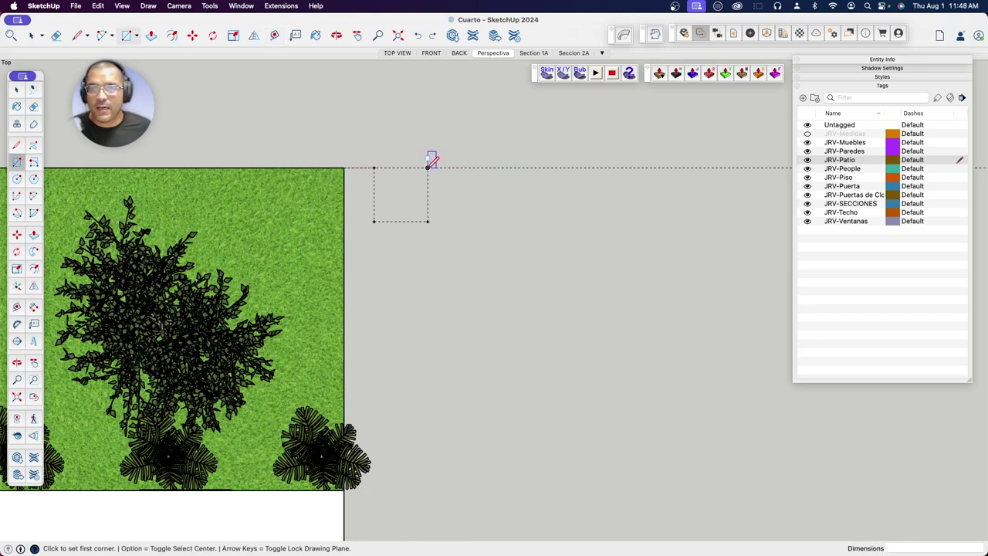
left_click(428, 212)
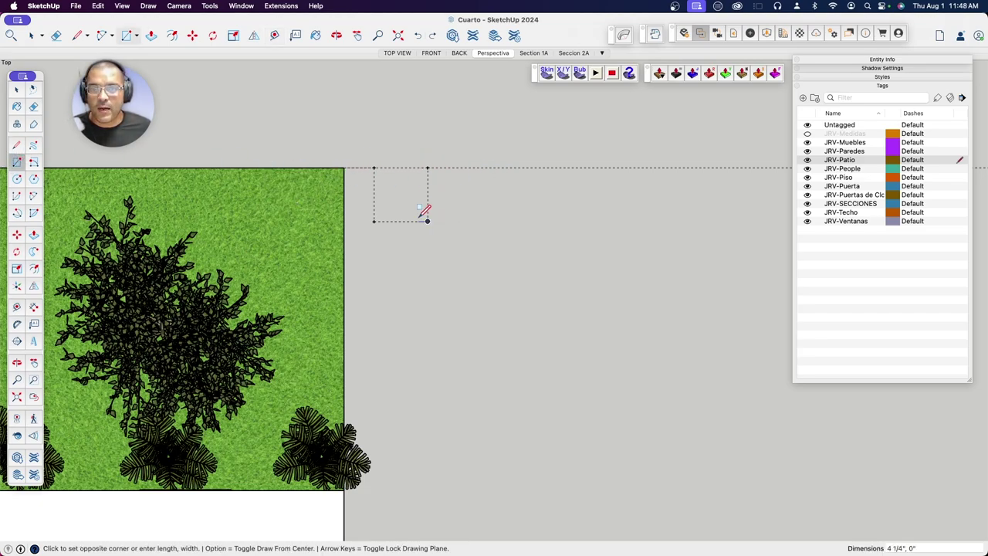
left_click(375, 168)
key("space")
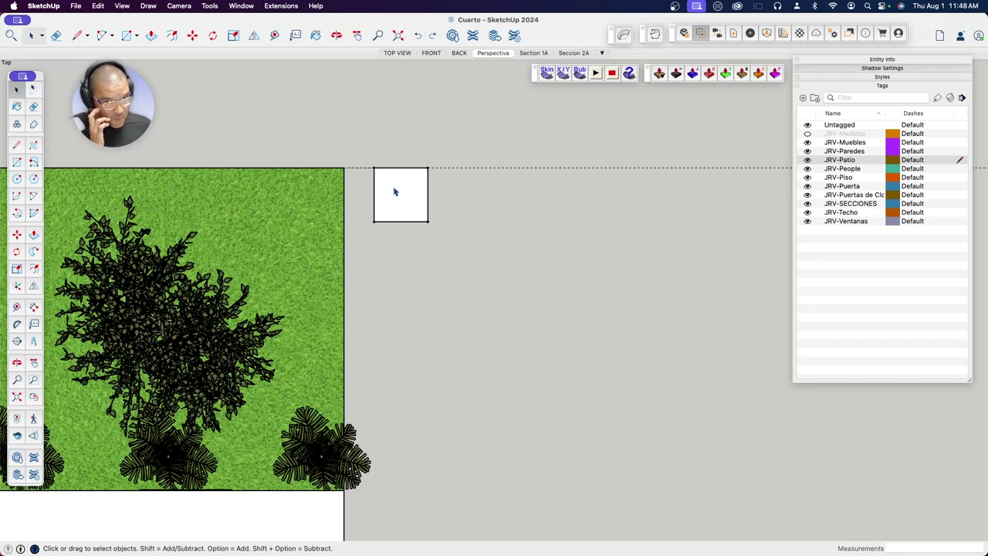
Step: Orbit into 3D around the square and switch the camera back to Perspective
key("o")
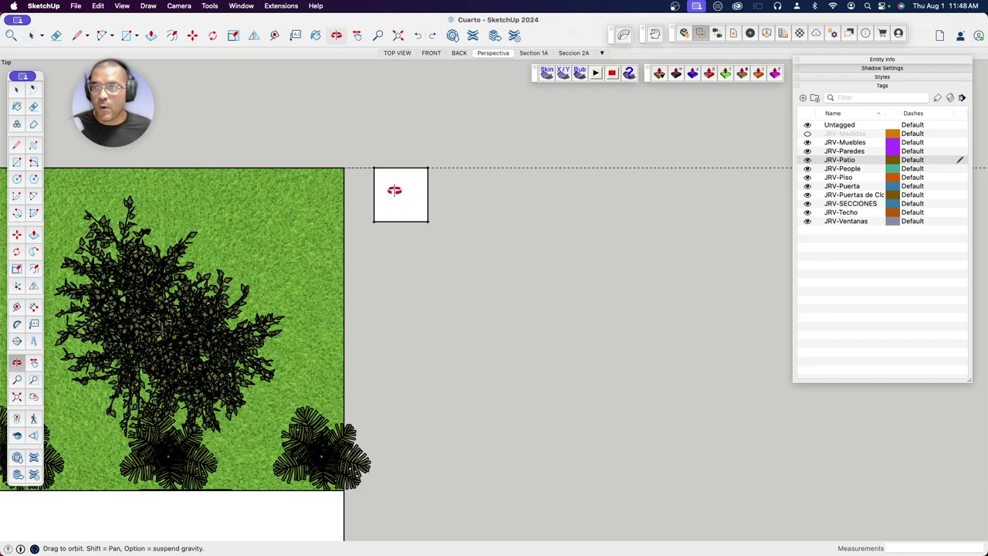
mouse_move(394, 186)
left_mouse_down()
mouse_move(318, 172)
mouse_move(505, 267)
mouse_move(481, 286)
mouse_move(482, 302)
mouse_move(443, 267)
left_mouse_up()
scroll(481, 286, "up", 2)
scroll(482, 285, "up", 2)
scroll(481, 285, "up", 2)
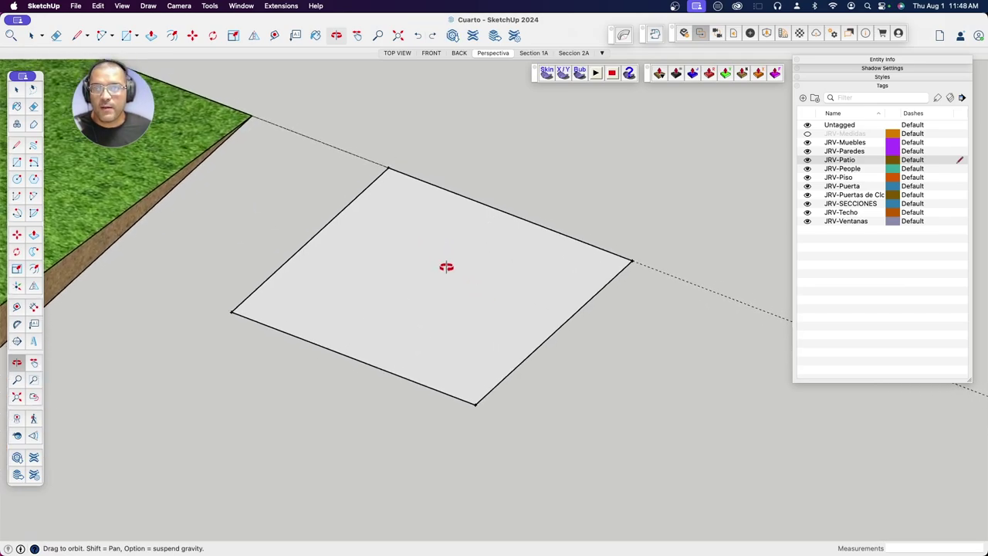
left_click(210, 6)
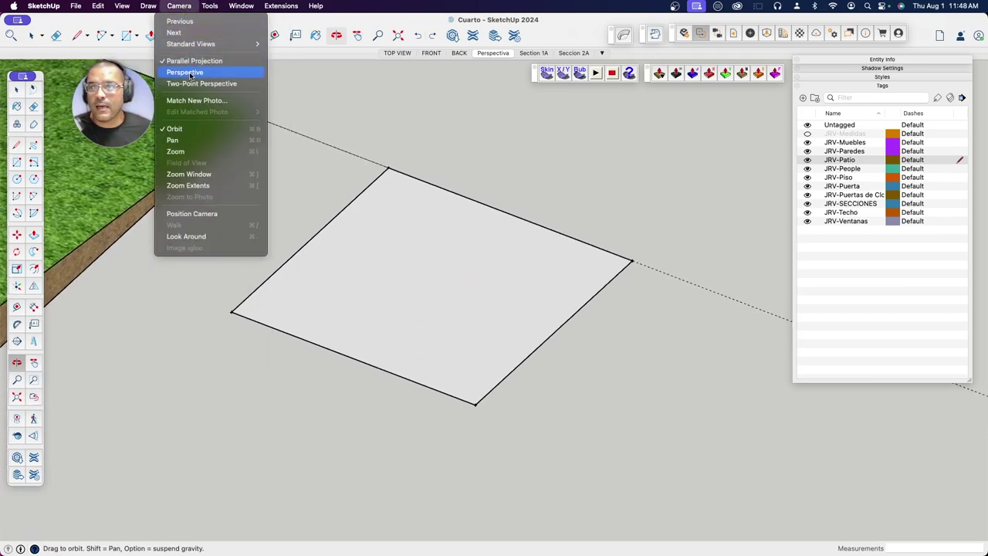
left_click(189, 70)
scroll(479, 302, "down", 5)
scroll(479, 301, "up", 1)
scroll(480, 302, "up", 1)
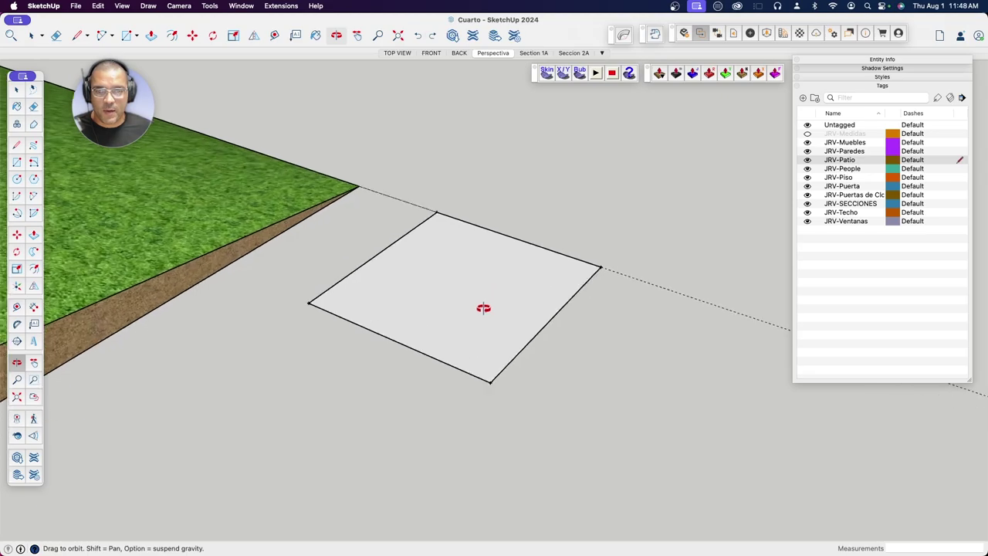
left_click_drag(484, 304, 478, 271)
Step: Push/Pull the square up into a 2" thick slab
key("space")
left_click(456, 291)
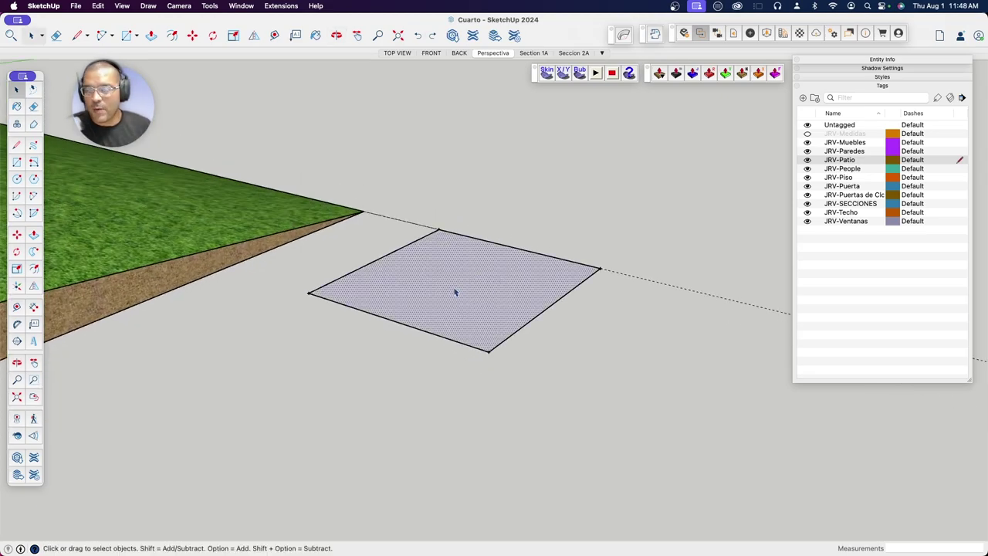
key("p")
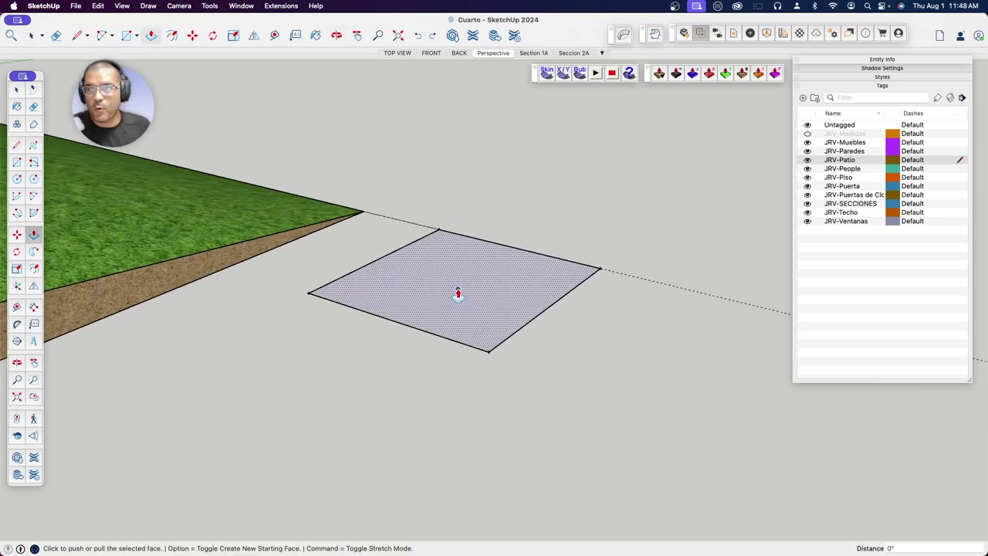
left_click(458, 292)
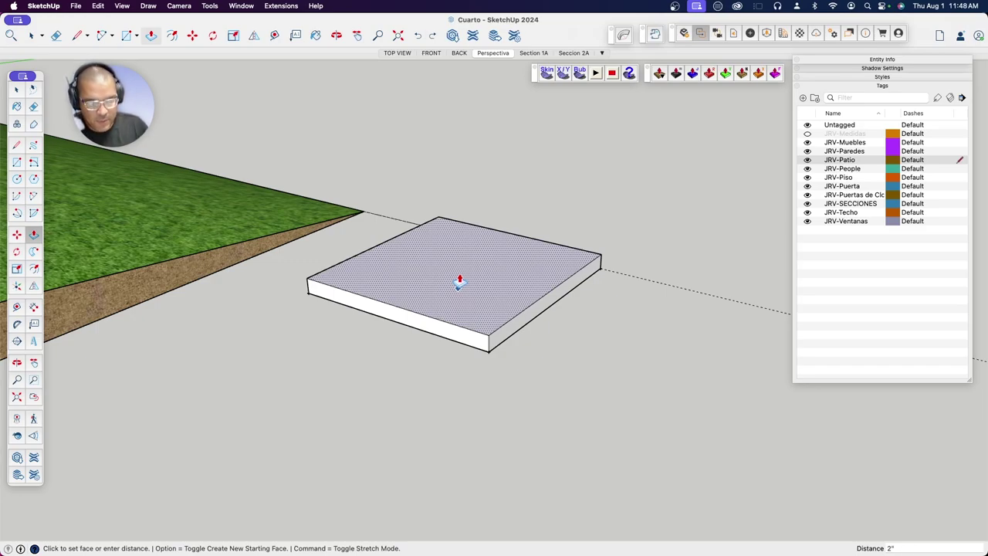
left_click(459, 282)
key("space")
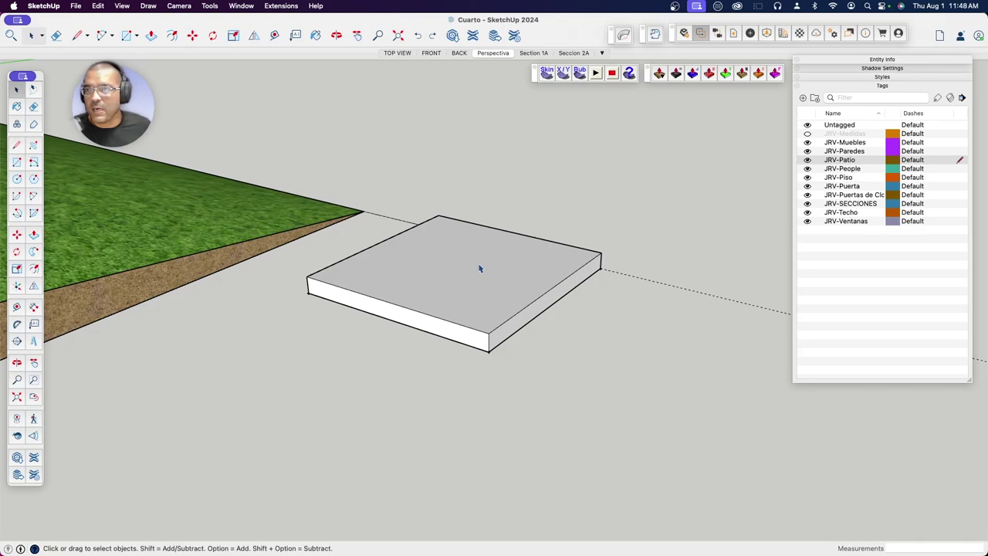
Step: Make the slab a group and move it up and to the right
triple_click(480, 268)
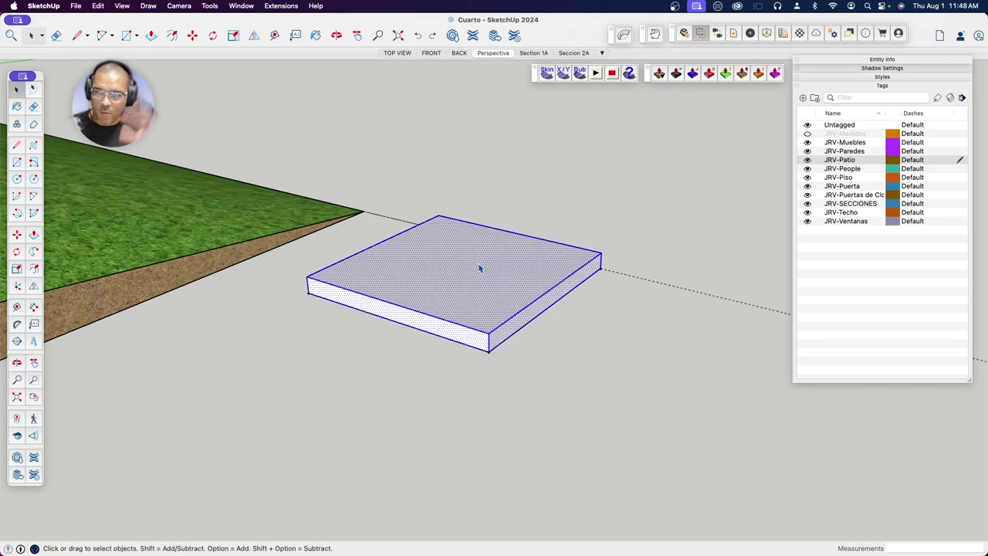
right_click(473, 263)
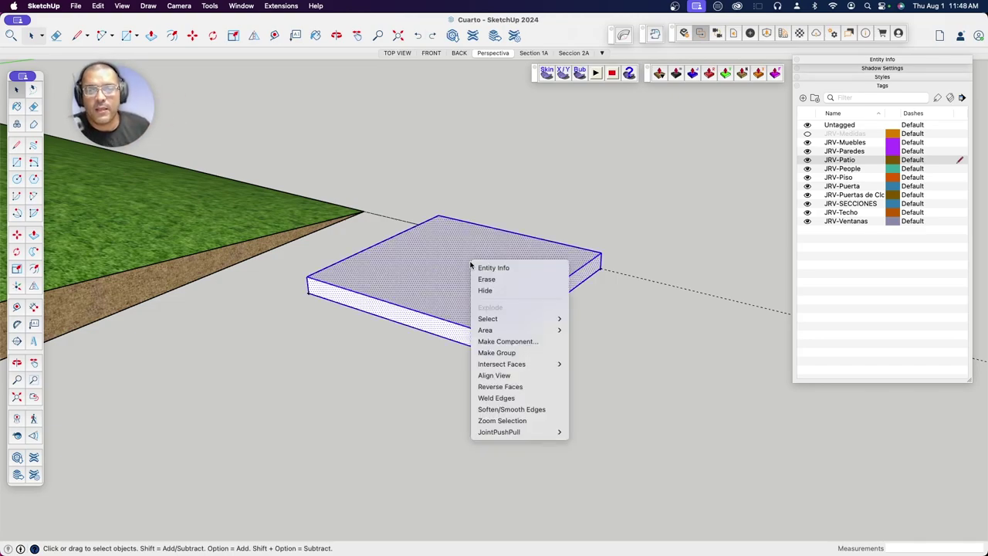
left_click(495, 353)
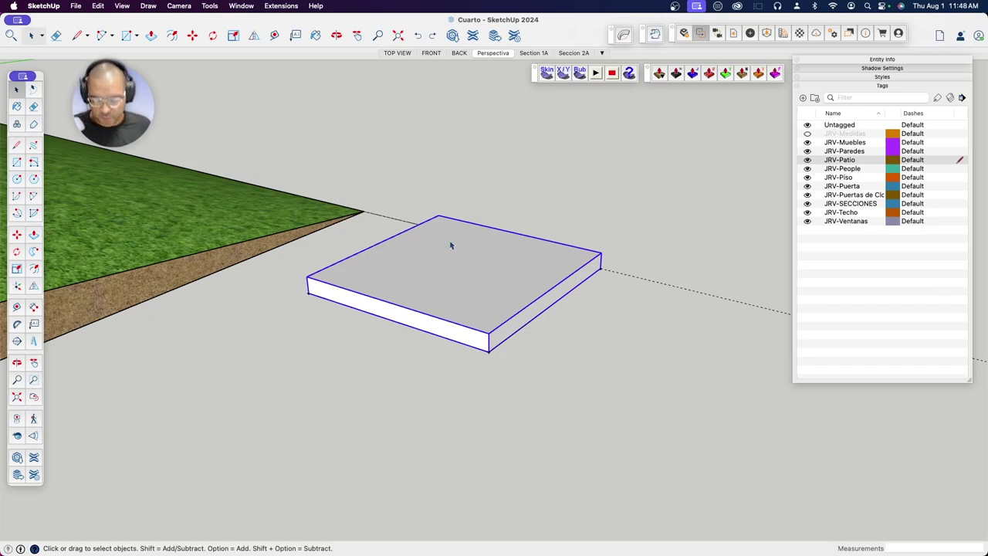
key("m")
left_click(489, 350)
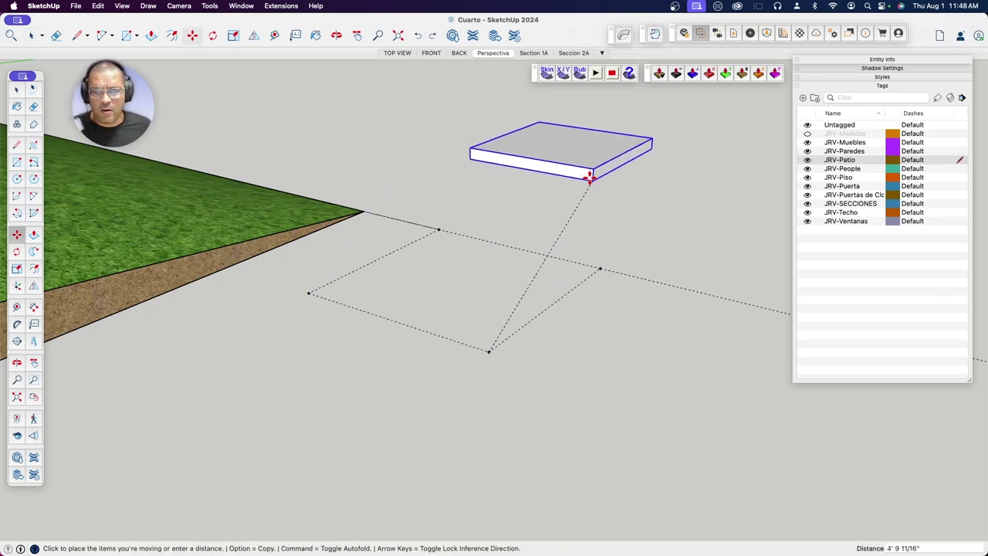
left_click(635, 208)
key("space")
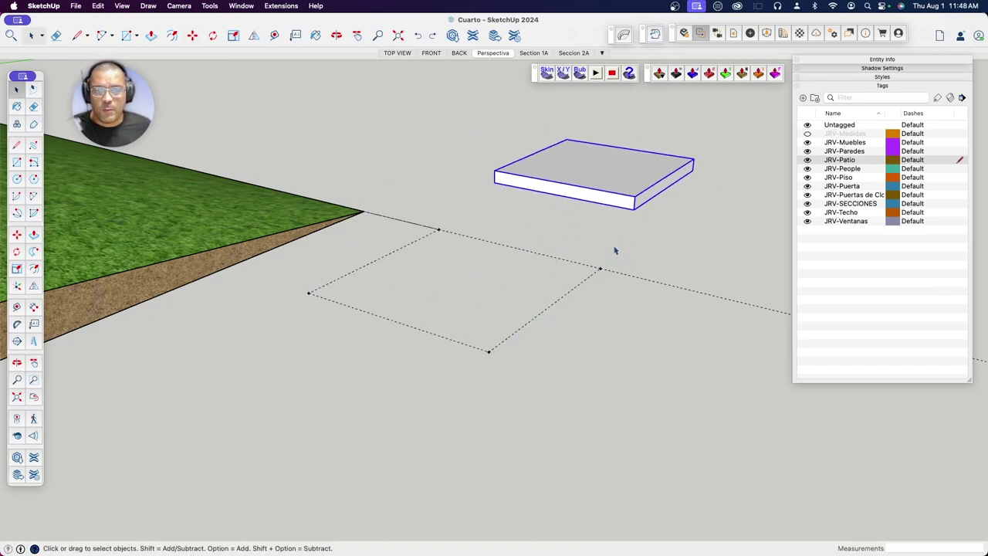
Step: Delete the leftover dashed outline and guide line, then orbit to inspect the slab
left_click_drag(440, 325, 386, 375)
key("Delete")
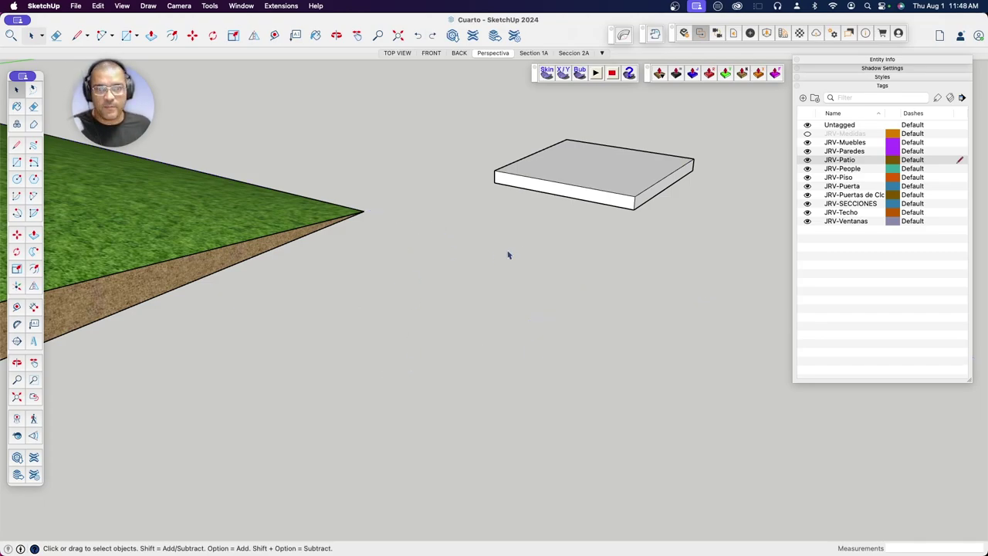
middle_click_drag(512, 253, 447, 301)
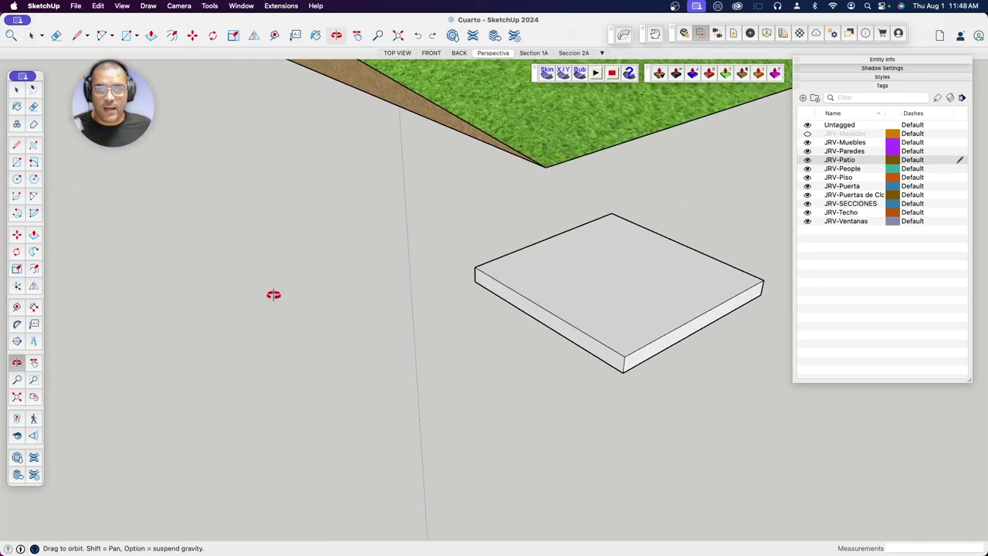
mouse_move(530, 287)
left_mouse_down()
mouse_move(327, 289)
mouse_move(388, 286)
left_mouse_up()
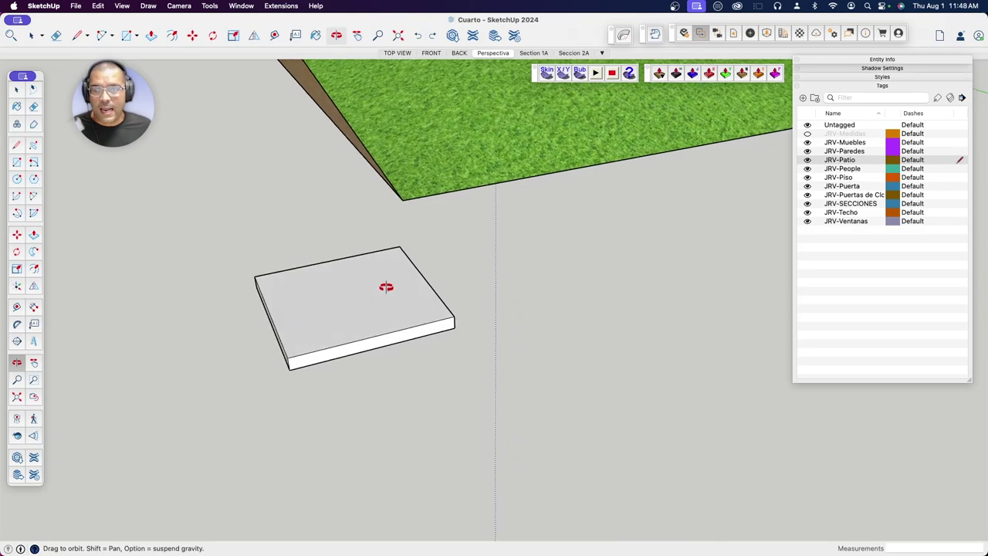
left_click(16, 89)
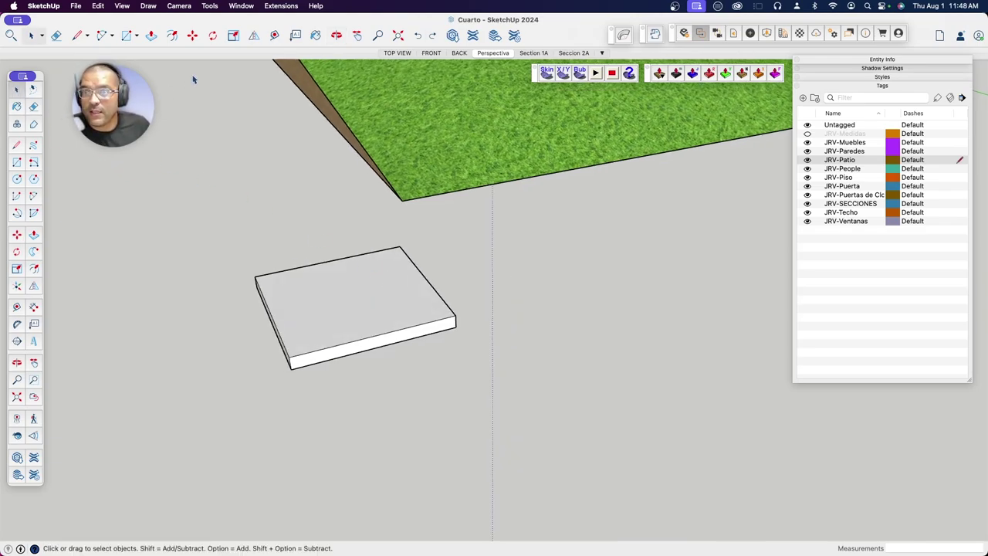
left_click(211, 6)
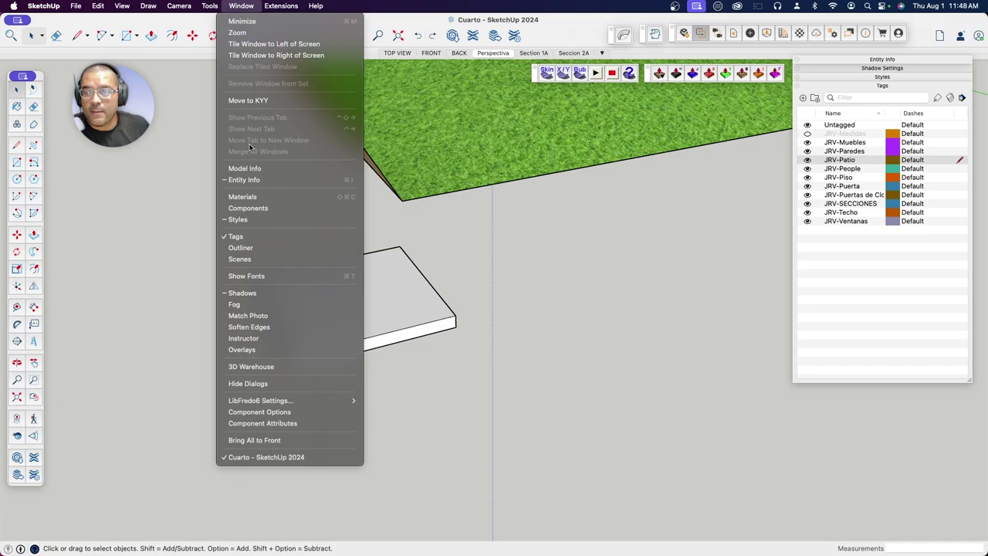
Step: Paint the slab with the grass-paver swatch from HARD PAVERS and close the Materials panel
left_click(245, 197)
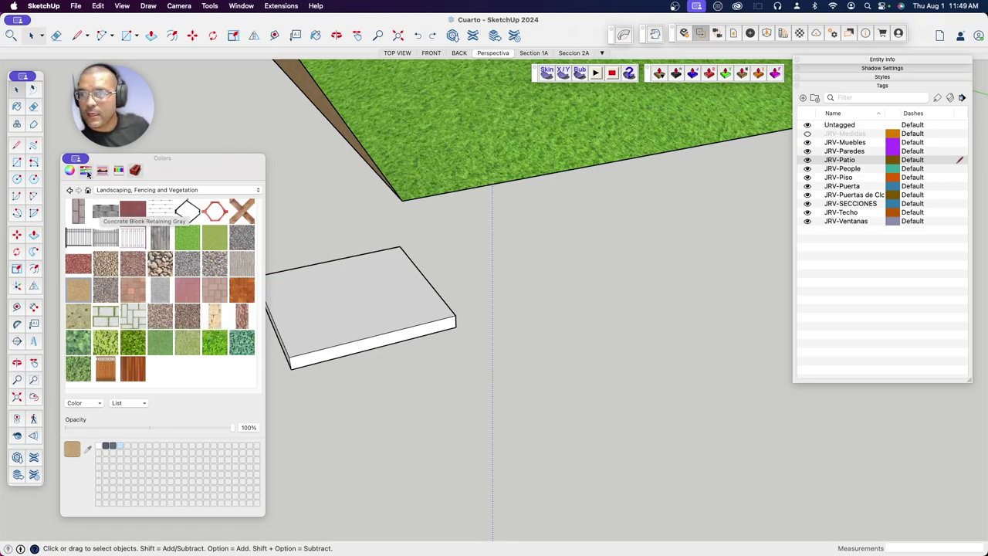
left_click(118, 191)
left_click(117, 180)
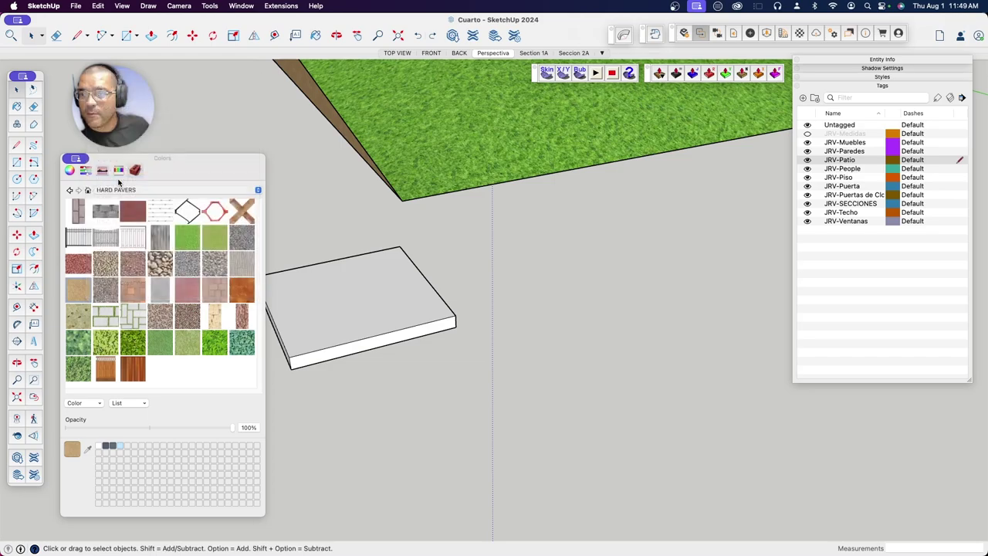
left_click(79, 212)
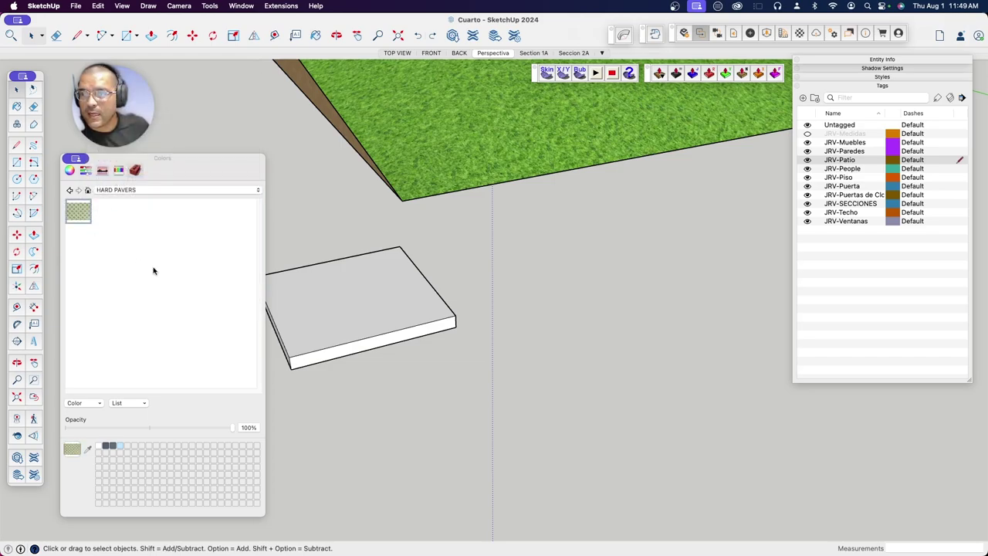
left_click(349, 301)
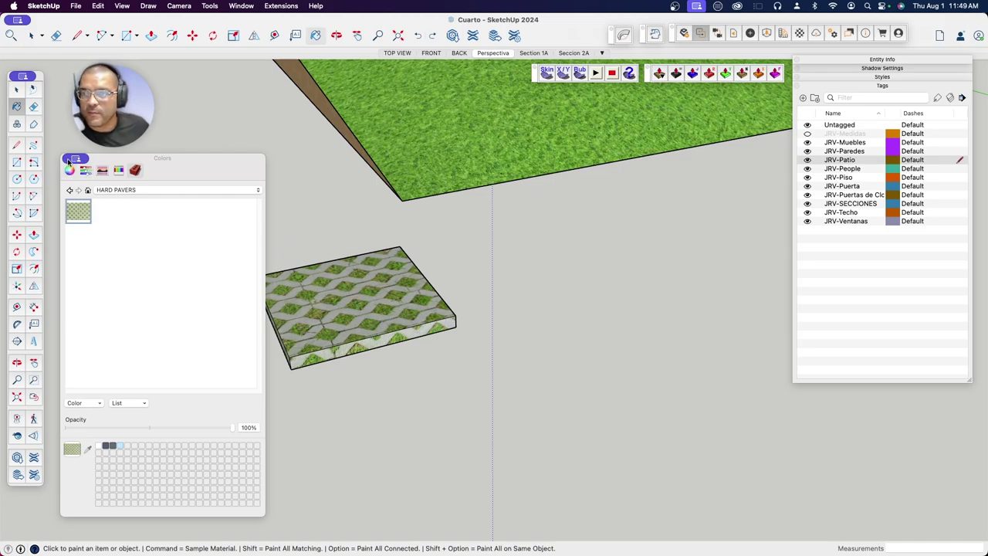
left_click(81, 178)
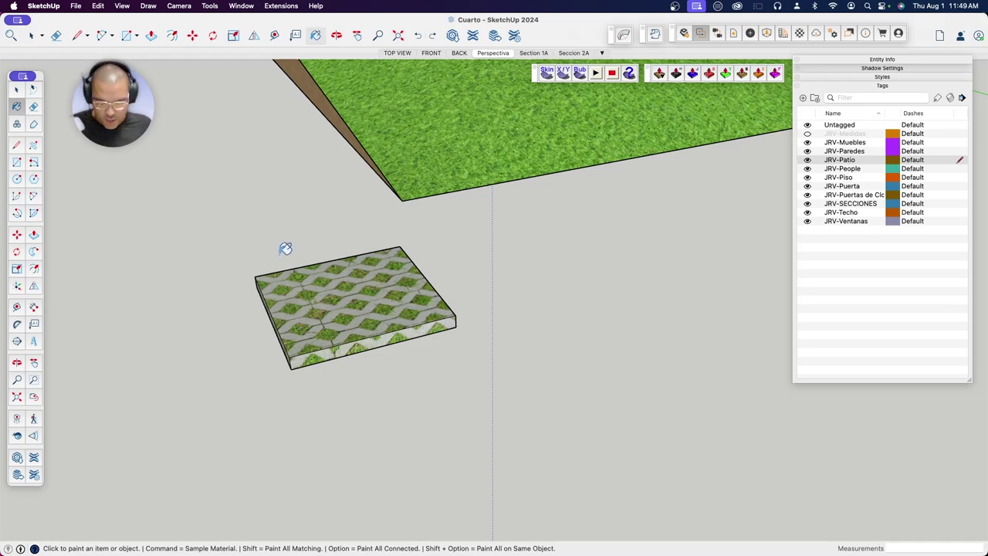
middle_click_drag(289, 269, 406, 270)
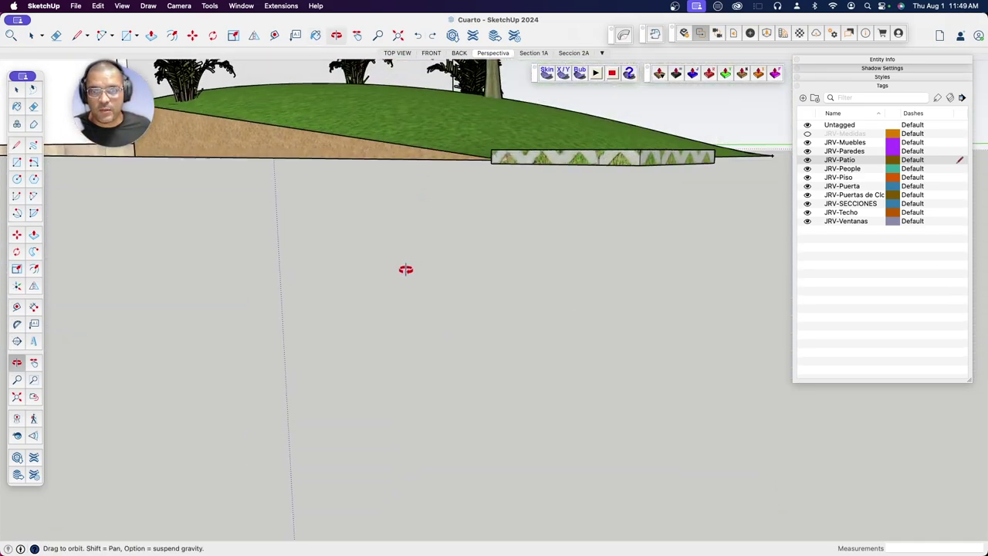
Step: Look down on the slope and slab in Top view with Parallel Projection
left_click_drag(405, 270, 390, 382)
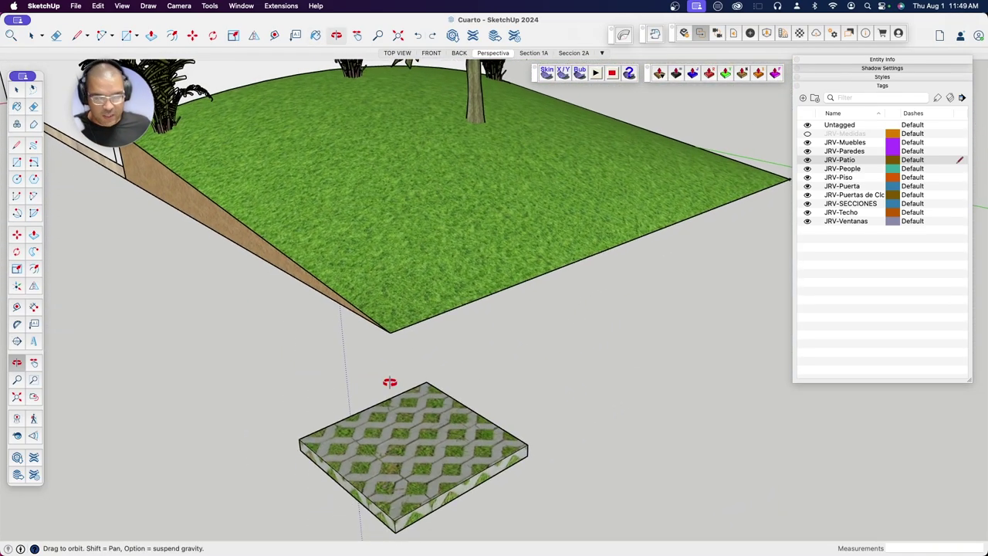
key("super+2")
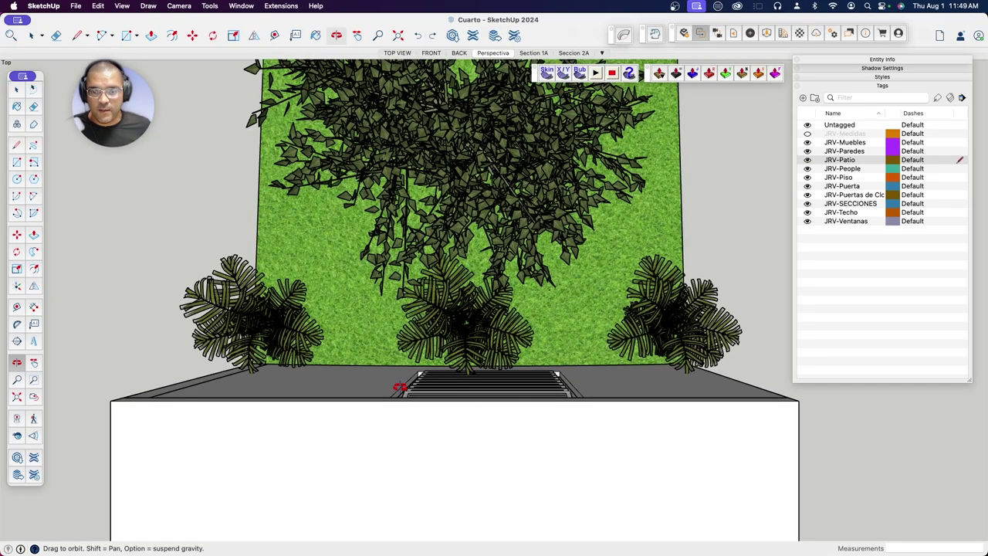
left_click(179, 5)
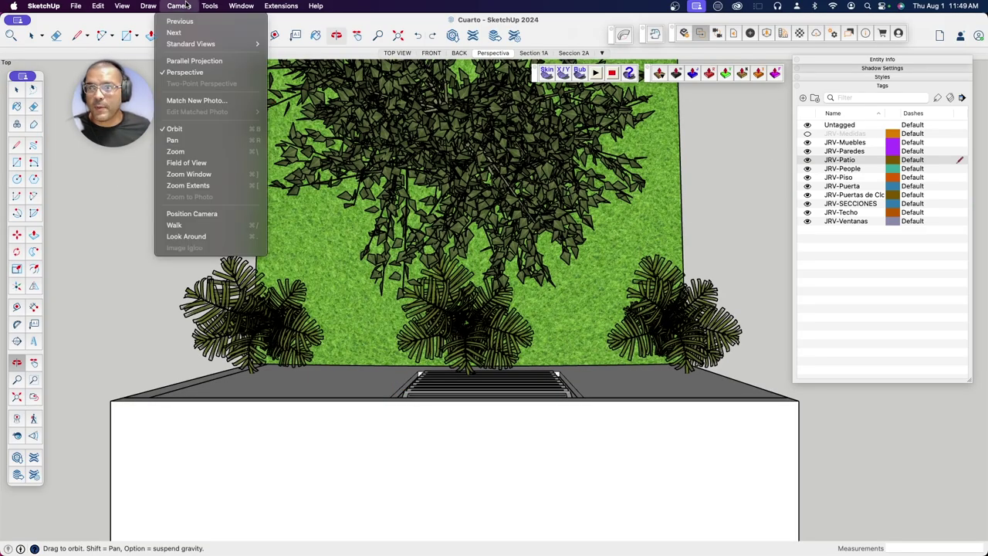
left_click(185, 59)
scroll(461, 257, "down", 5)
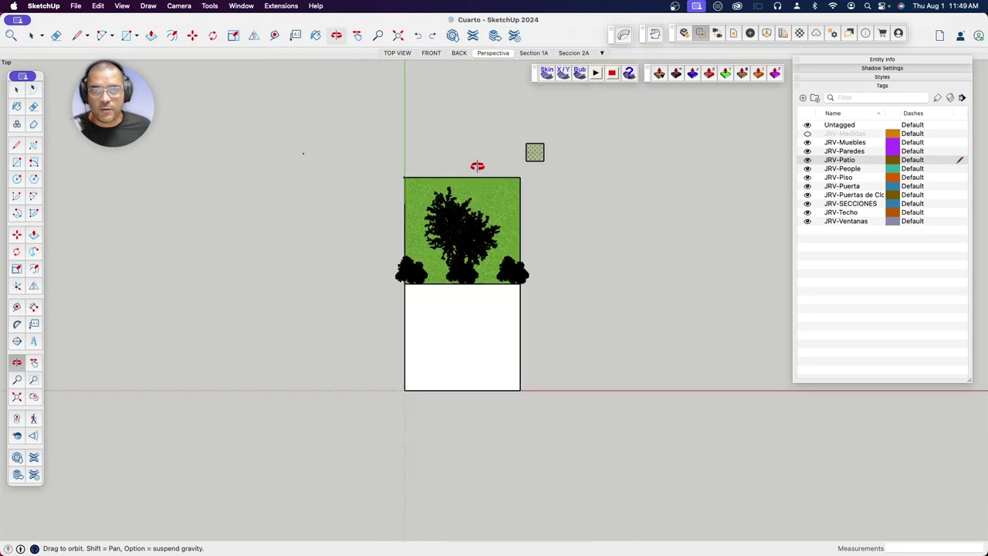
Step: Move the paver tile by its corner onto the lawn's top-right corner
scroll(500, 135, "up", 3)
scroll(501, 134, "up", 5)
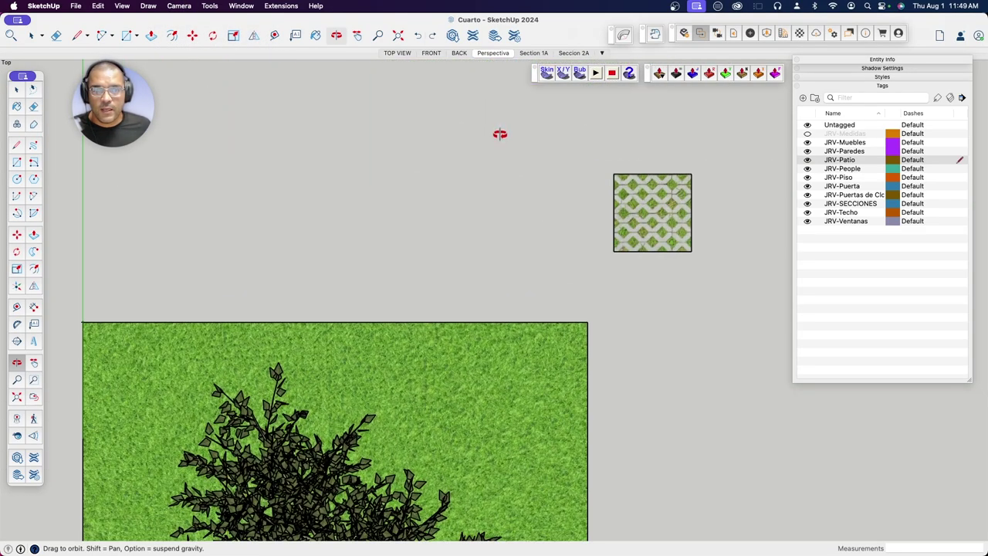
left_click(17, 89)
key("m")
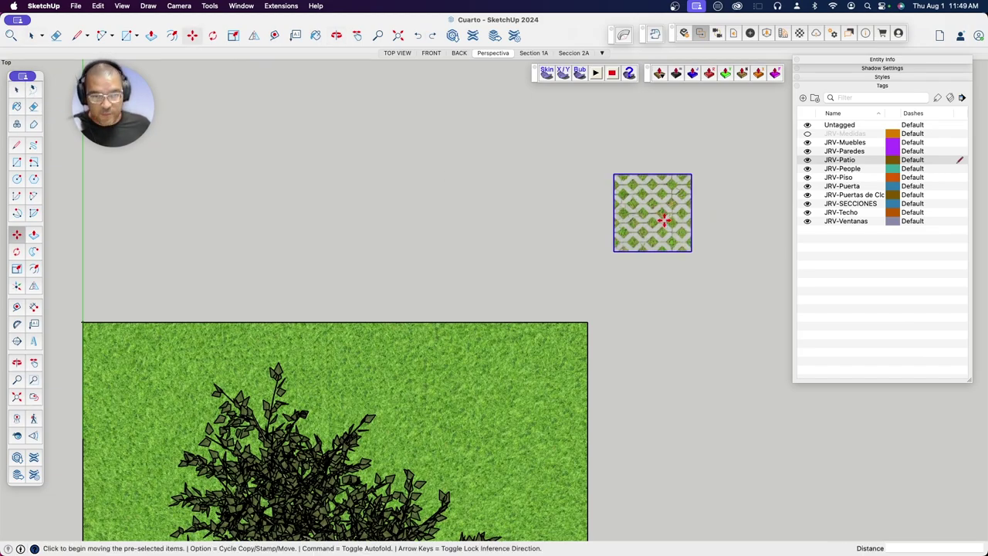
left_click(692, 175)
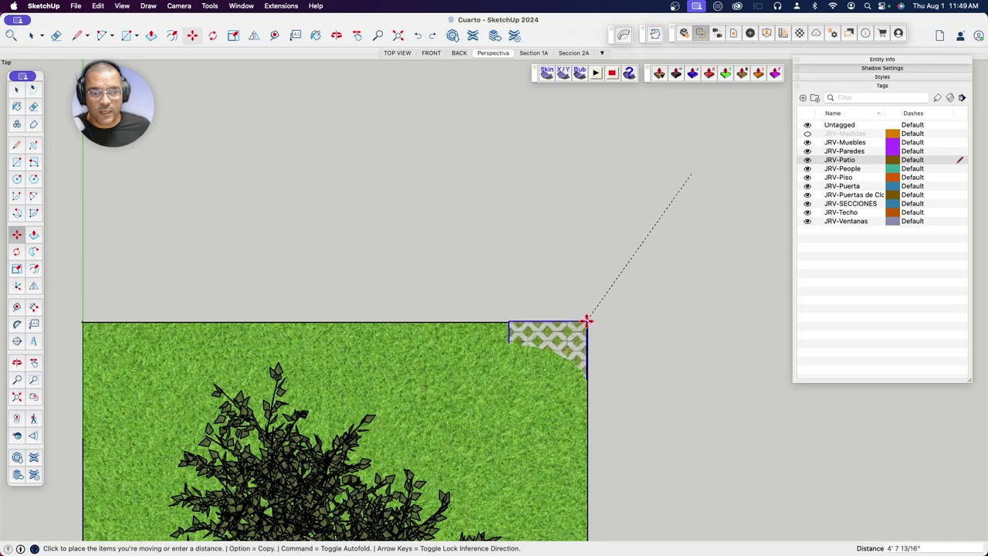
left_click(589, 321)
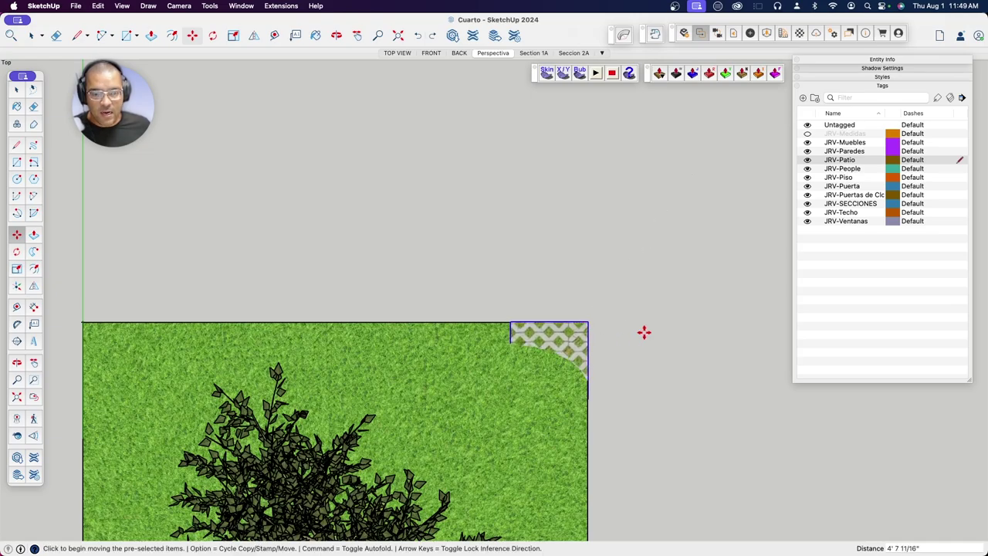
Step: Lift the slab 3" straight up along the blue axis onto the sloped edge
key("o")
mouse_move(662, 333)
left_mouse_down()
mouse_move(475, 334)
mouse_move(503, 452)
mouse_move(489, 425)
mouse_move(601, 383)
mouse_move(530, 358)
left_mouse_up()
scroll(489, 425, "up", 3)
key("m")
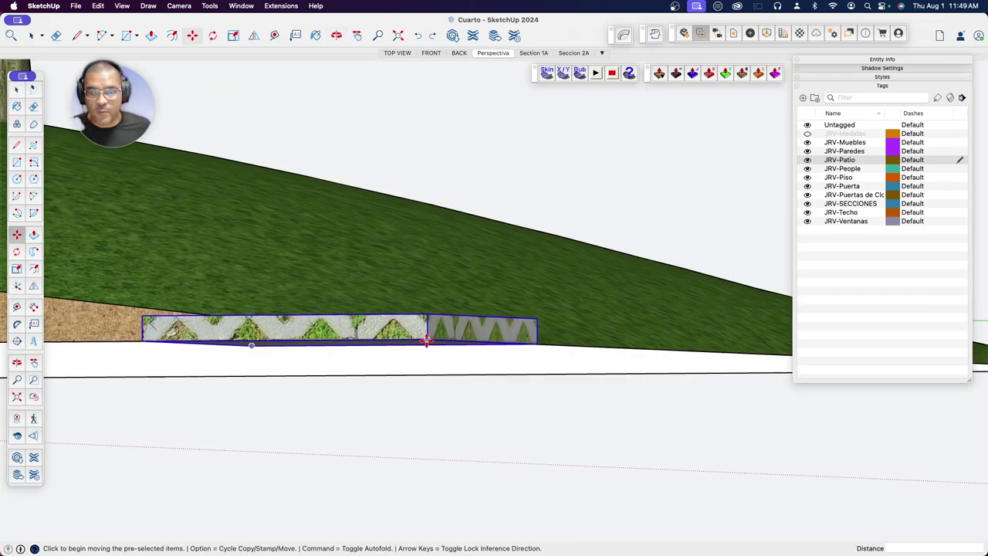
left_click(426, 338)
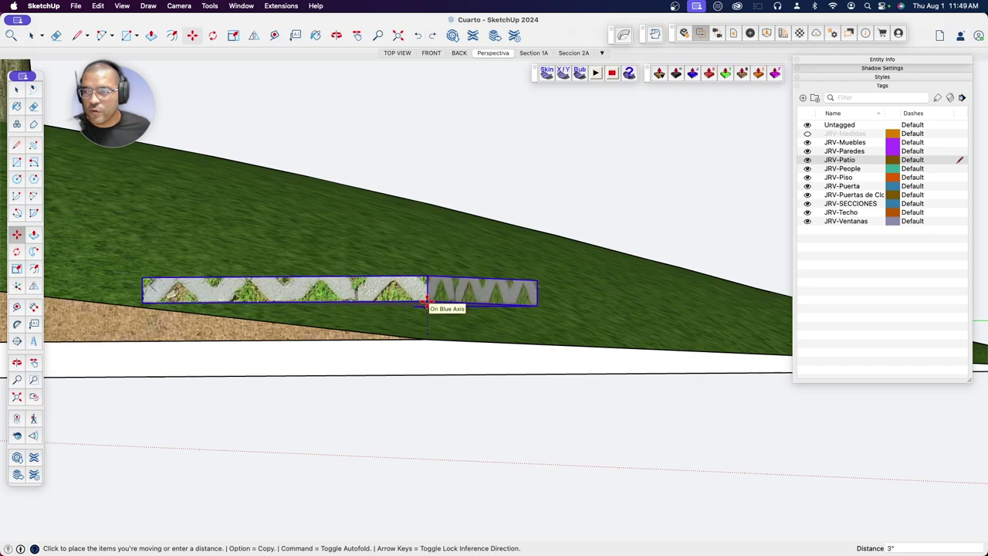
left_click(458, 317)
middle_click_drag(458, 318, 324, 308)
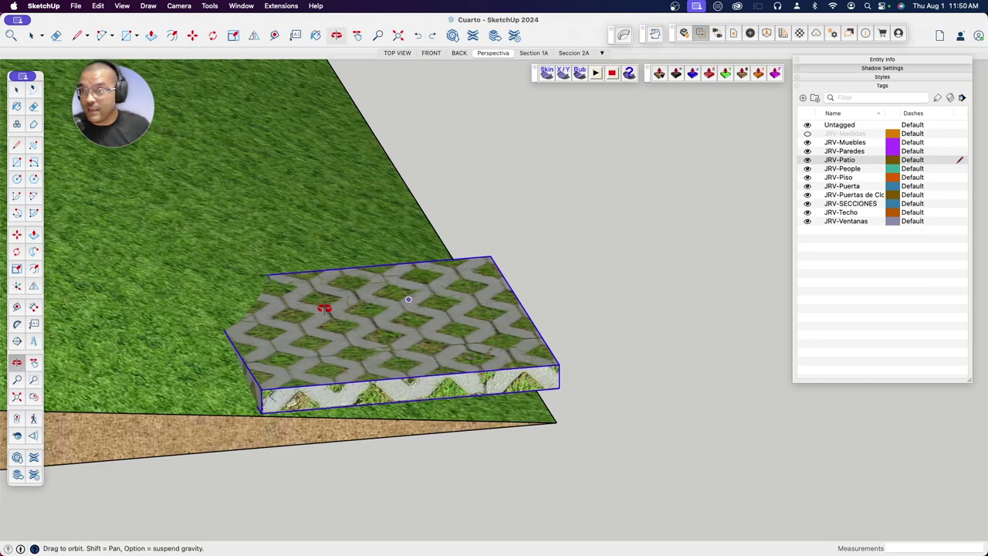
Step: Zoom out and orbit around the lawn to check the slab, then return to Top view
scroll(347, 328, "down", 2)
scroll(346, 325, "down", 1)
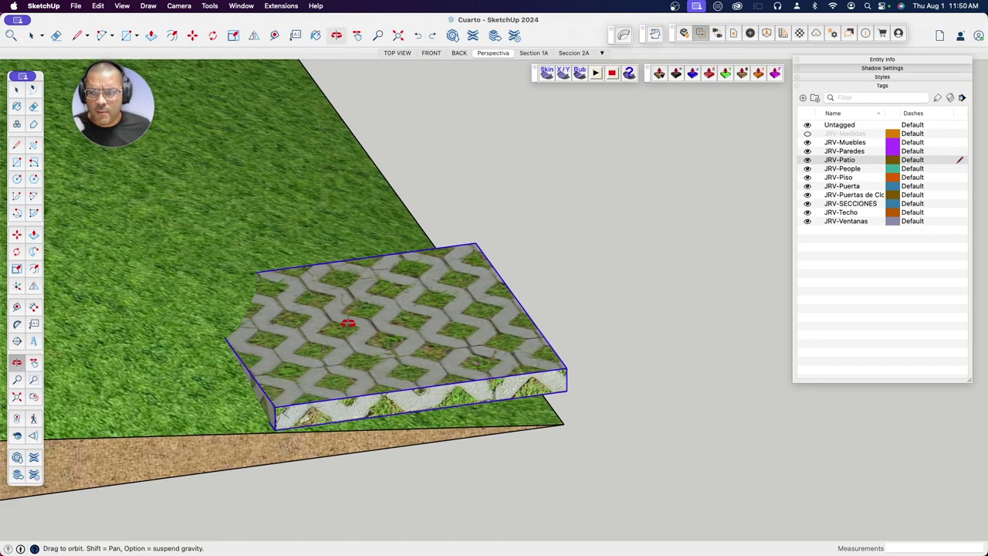
scroll(346, 324, "down", 2)
scroll(460, 325, "down", 1)
scroll(460, 324, "down", 1)
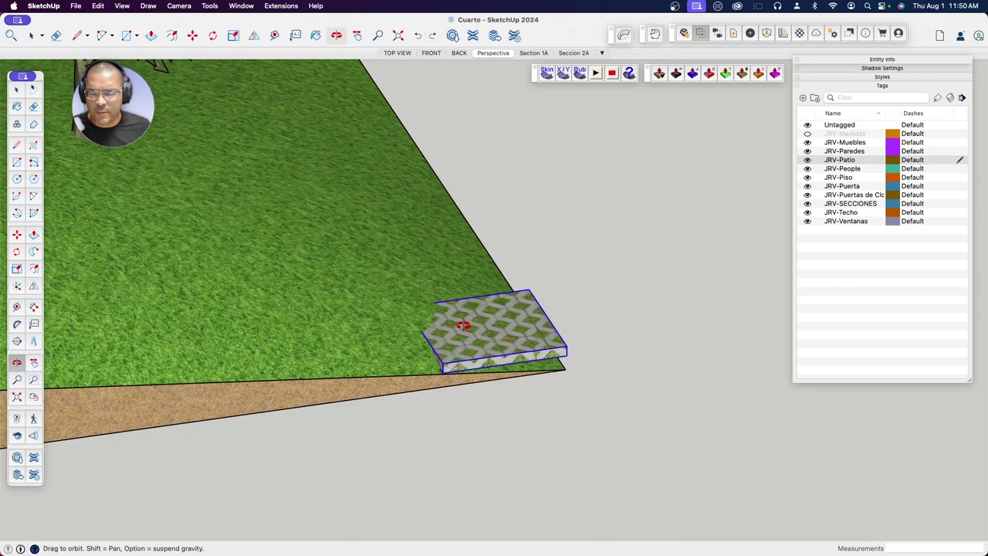
scroll(464, 327, "down", 2)
scroll(459, 324, "down", 1)
middle_click_drag(452, 364, 440, 354)
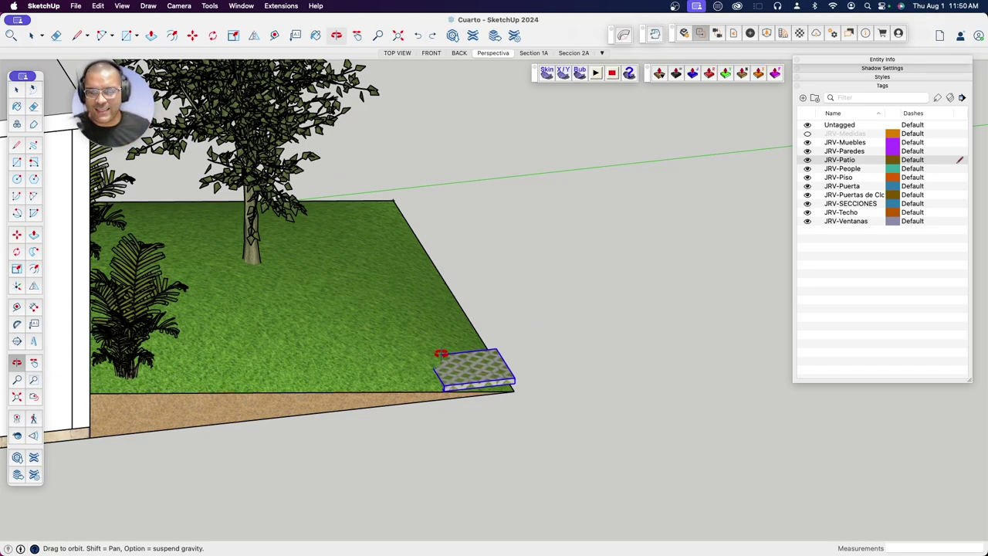
mouse_move(479, 363)
middle_mouse_down()
mouse_move(319, 347)
mouse_move(391, 355)
mouse_move(417, 390)
middle_mouse_up()
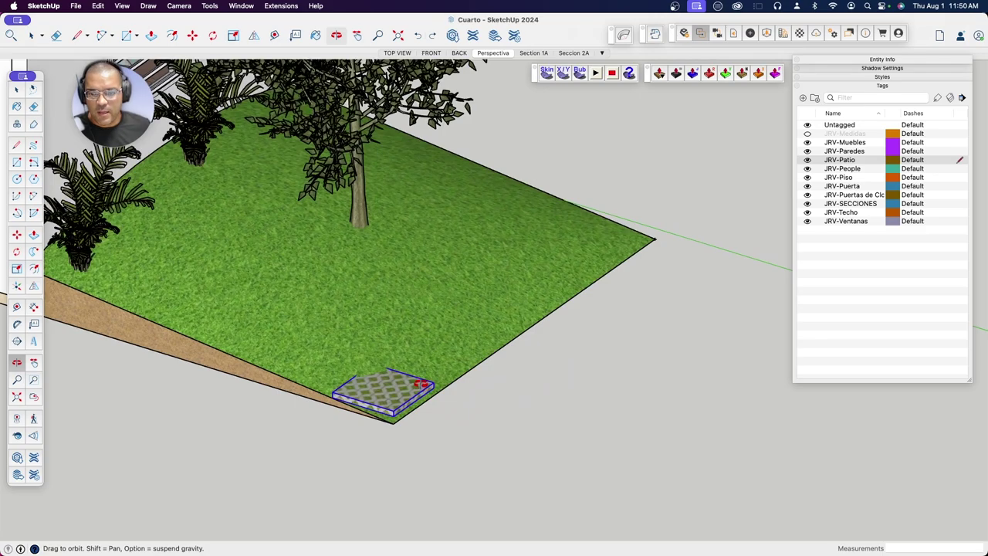
key("super+2")
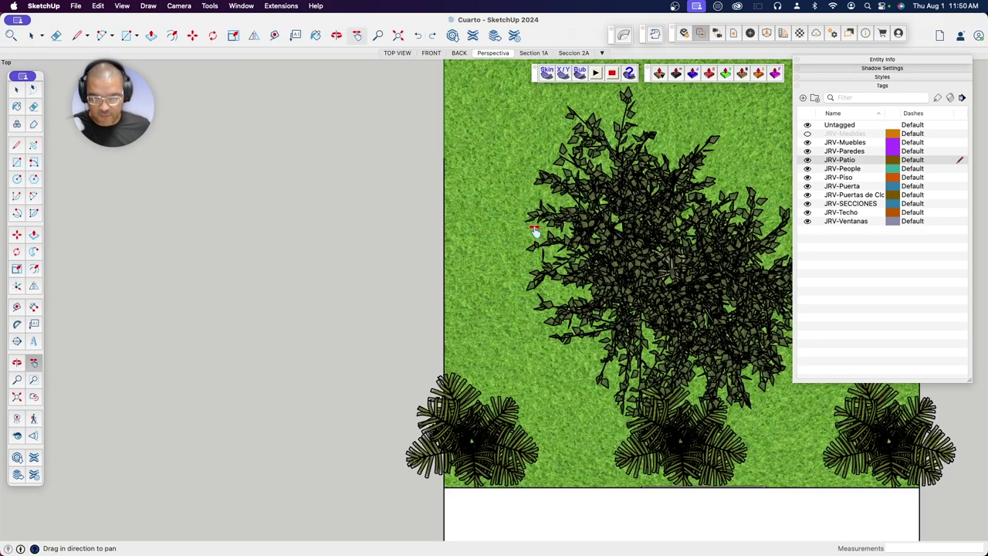
Step: Copy the slab to the lawn's top-left corner with a /7 array, then undo it
mouse_move(533, 230)
left_mouse_down("shift")
mouse_move(481, 274)
mouse_move(499, 254)
mouse_move(516, 254)
mouse_move(517, 265)
left_mouse_up("shift")
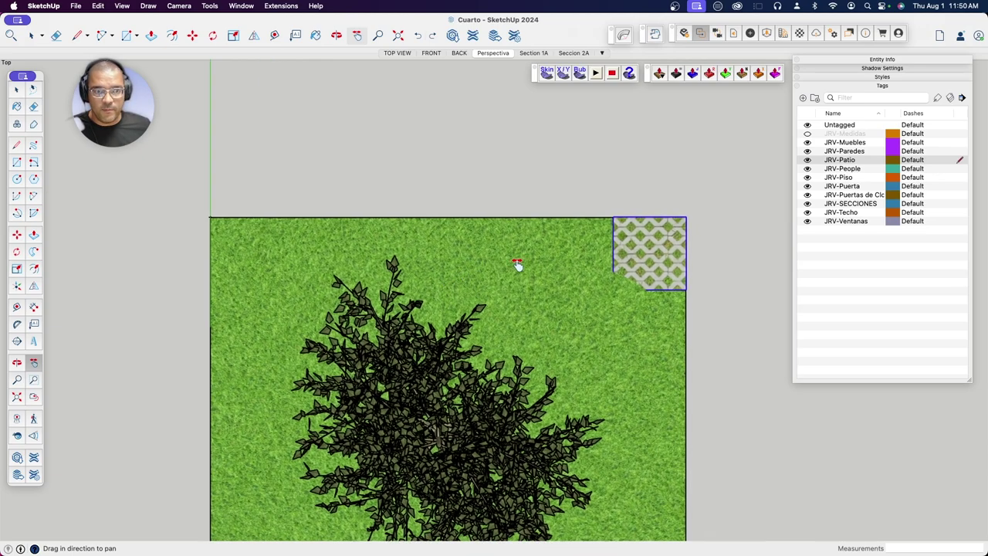
key("m")
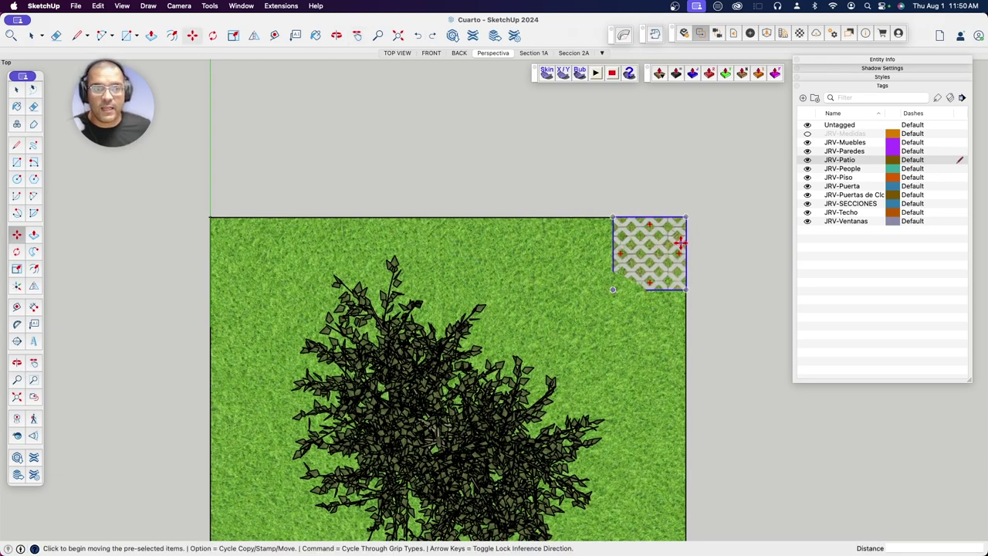
key("alt")
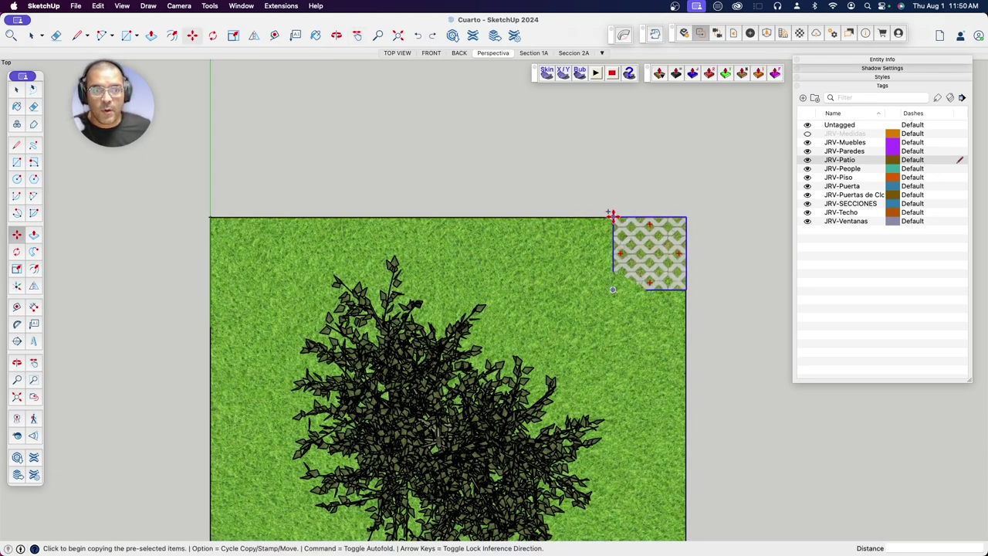
left_click(610, 214)
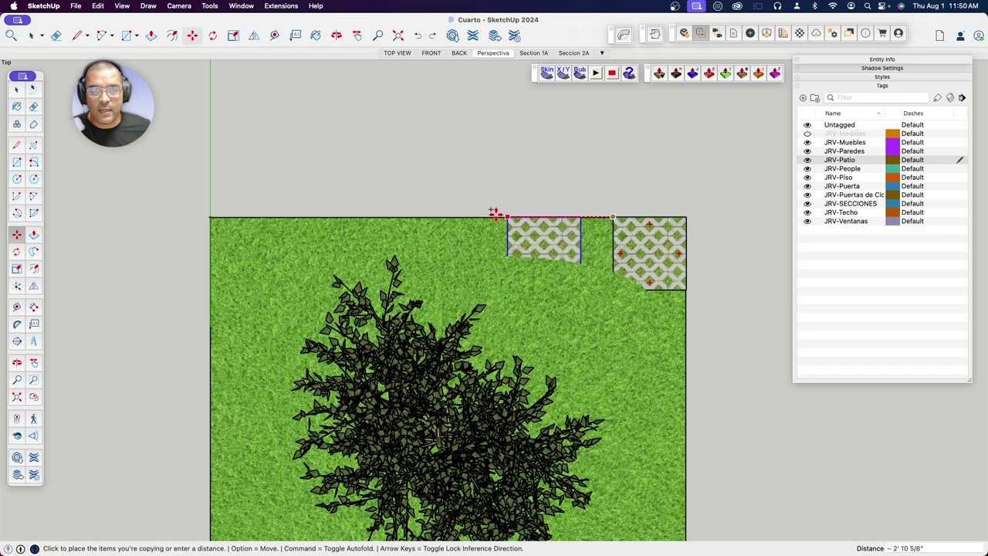
left_click(212, 217)
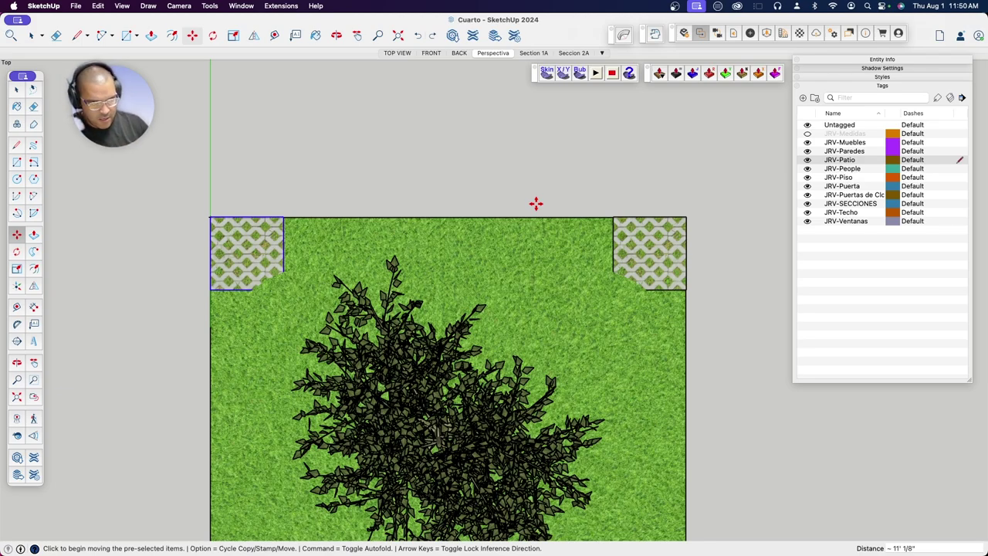
type("/7")
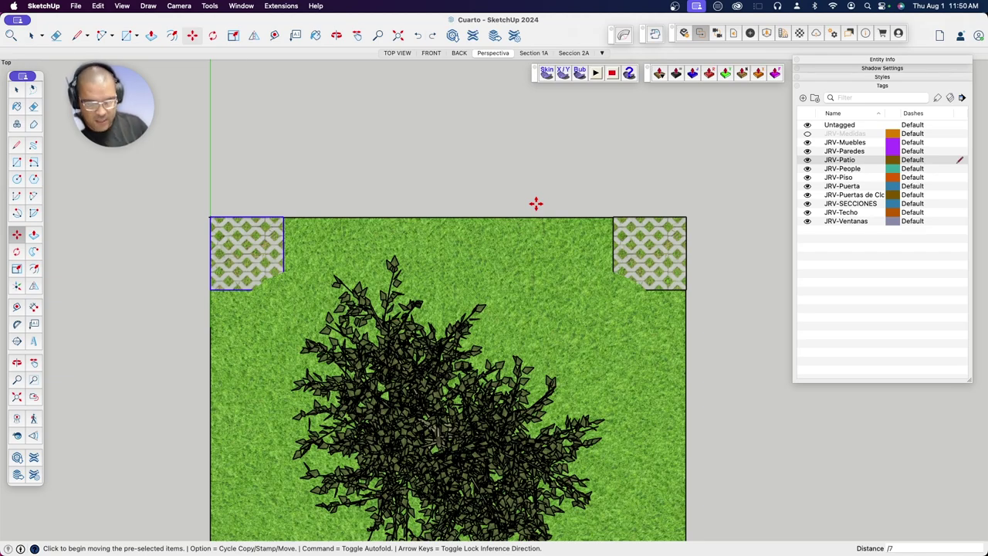
key("Return")
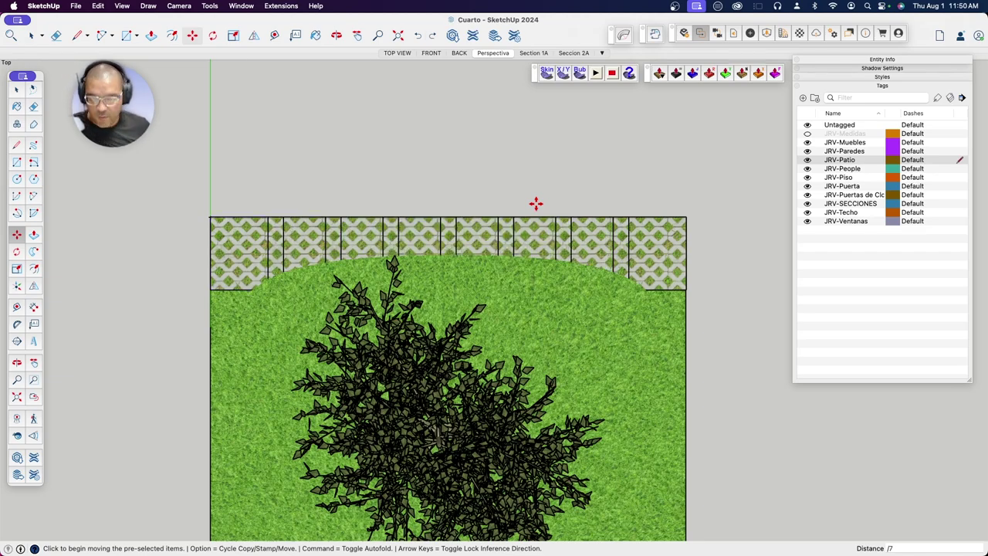
key("super+z")
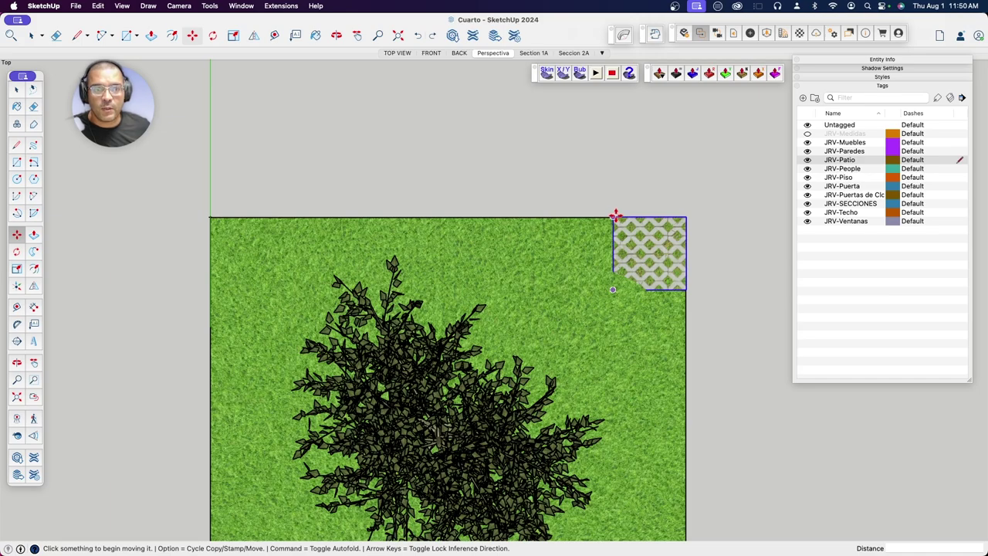
Step: Copy the corner slab to the top-left corner with a /5 array, giving six evenly spaced slabs
key("alt")
left_click(616, 216)
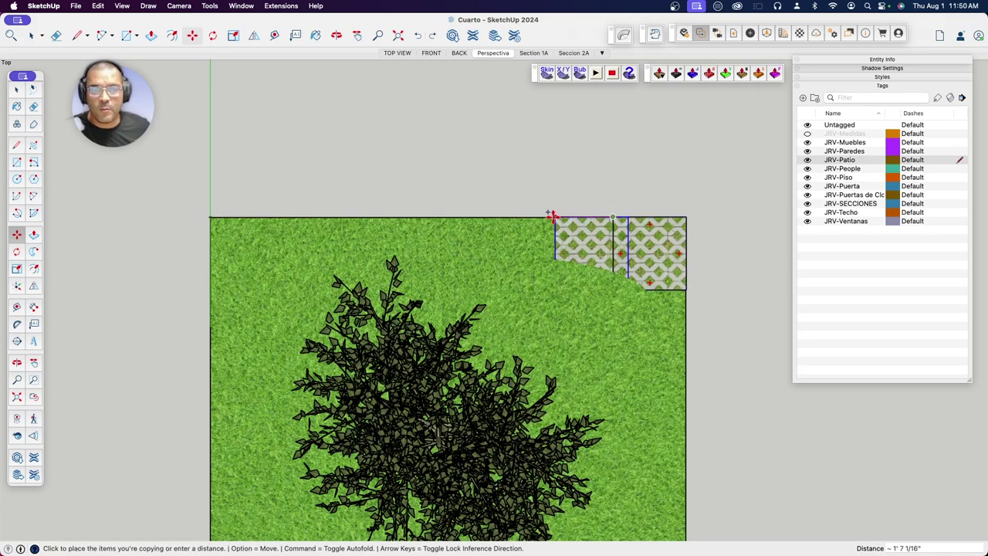
left_click(212, 218)
type("/5")
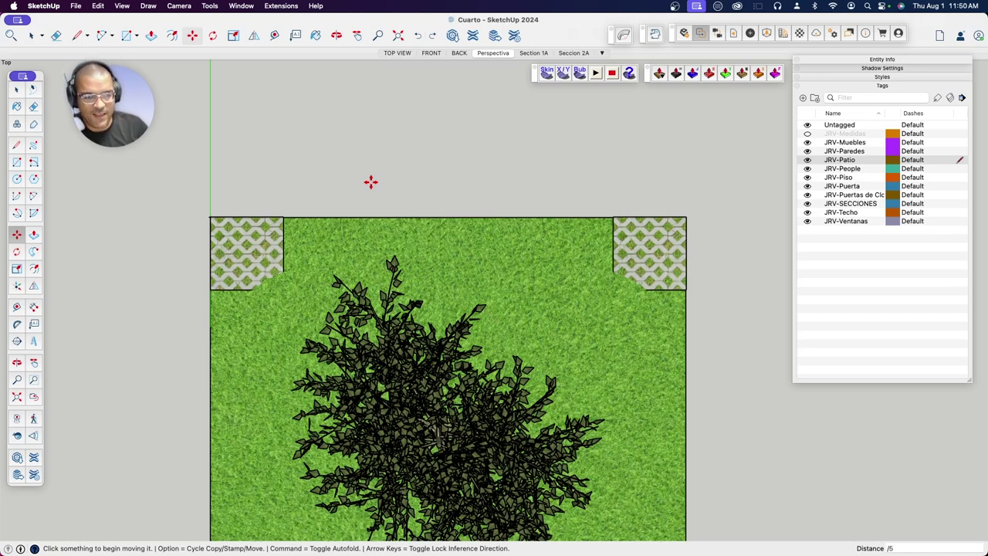
key("Return")
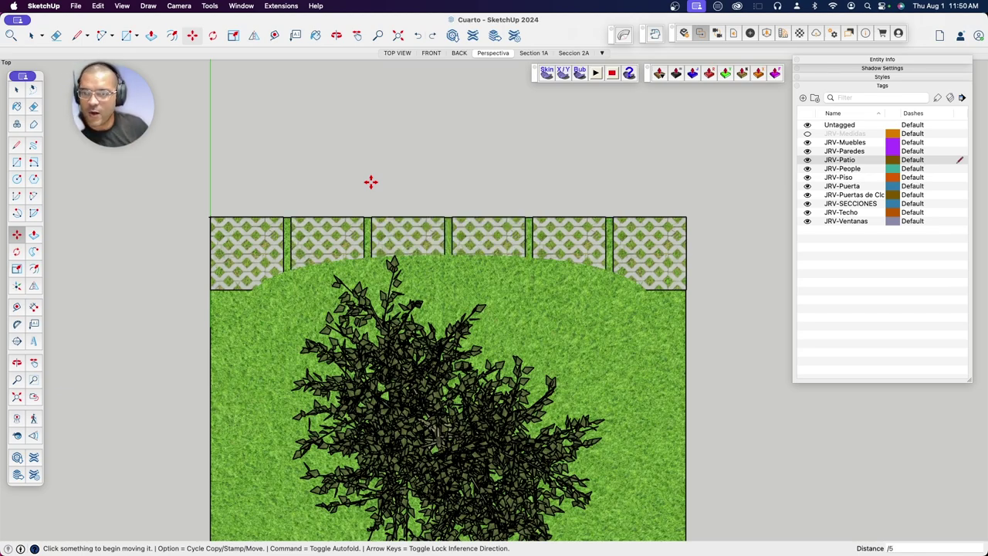
Step: Tilt from plan into 3D and switch the camera to Perspective projection
key("o")
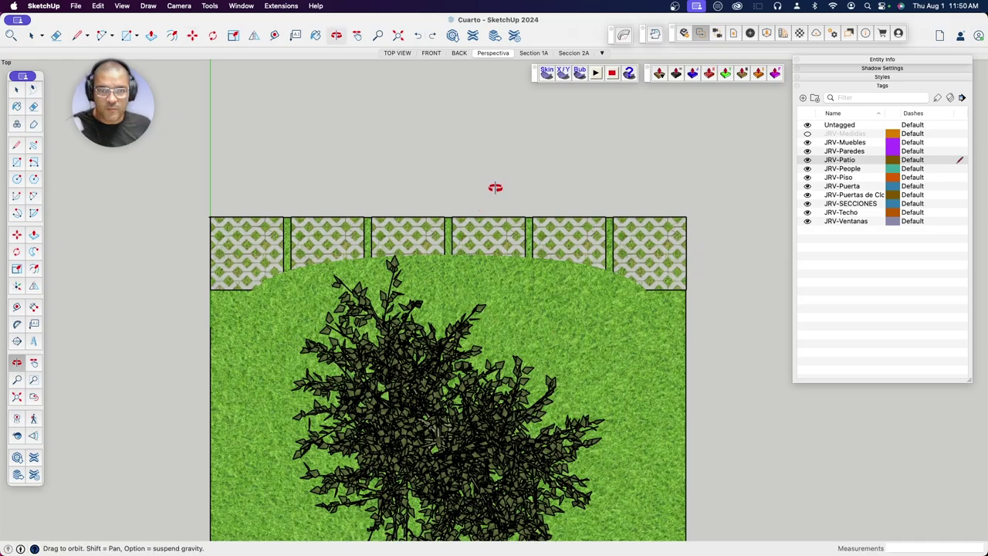
mouse_move(495, 188)
left_mouse_down()
mouse_move(518, 206)
mouse_move(437, 237)
mouse_move(441, 260)
mouse_move(525, 317)
mouse_move(541, 304)
mouse_move(503, 309)
mouse_move(355, 198)
mouse_move(591, 217)
mouse_move(635, 237)
mouse_move(638, 280)
mouse_move(521, 335)
left_mouse_up()
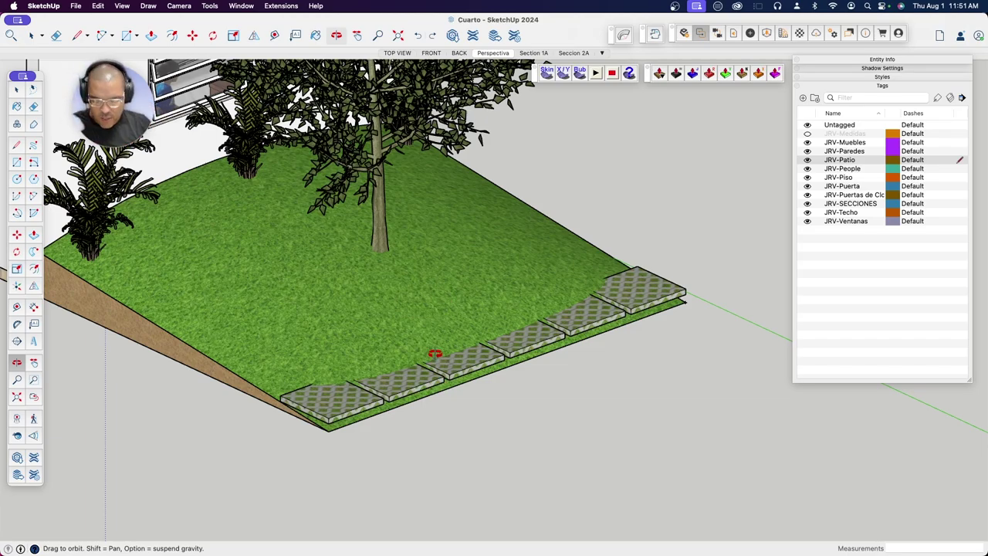
mouse_move(435, 356)
left_mouse_down()
mouse_move(601, 291)
mouse_move(601, 277)
left_mouse_up()
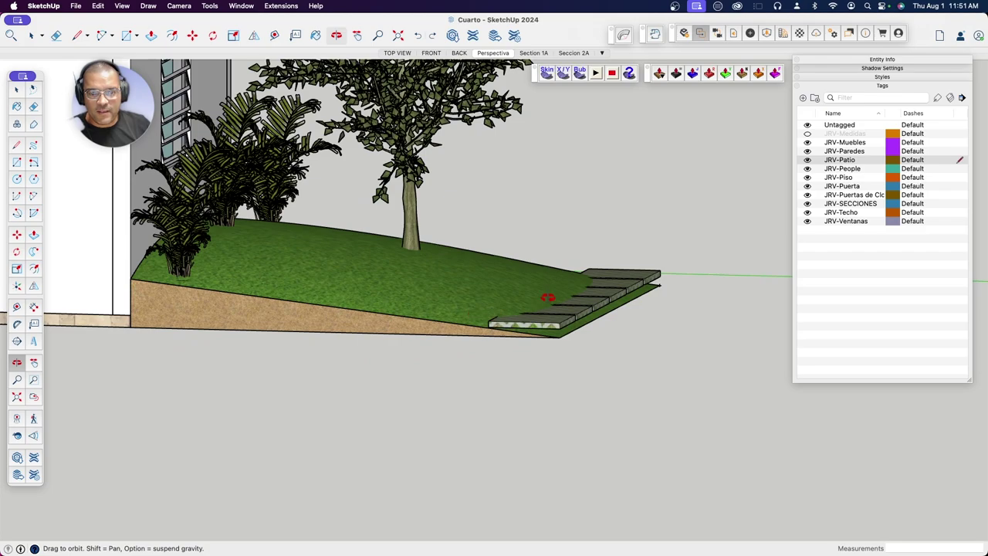
mouse_move(539, 287)
left_mouse_down()
mouse_move(452, 343)
mouse_move(508, 320)
left_mouse_up()
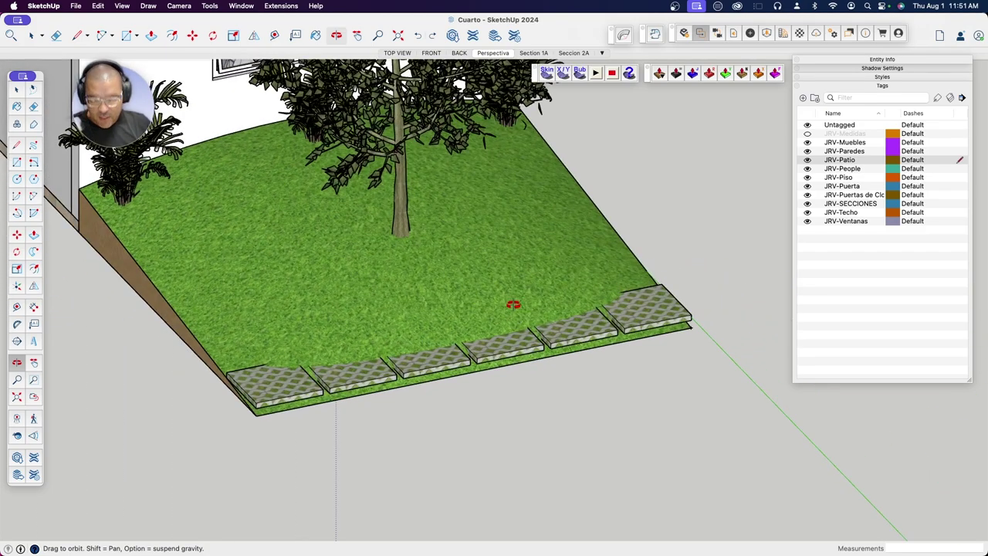
left_click(183, 6)
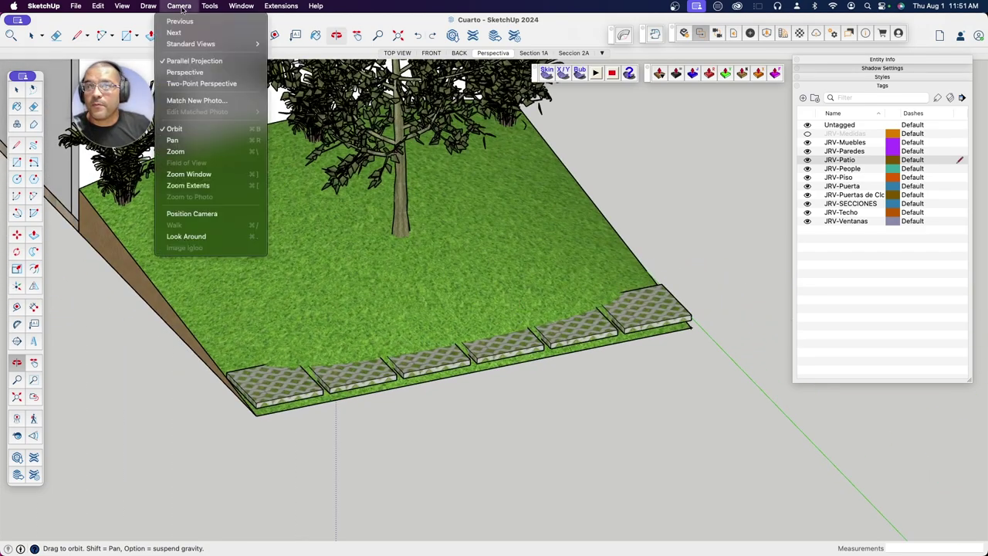
left_click(186, 73)
Step: Orbit, pan and zoom out to frame the whole house, garden and paver row
mouse_move(470, 298)
left_mouse_down()
mouse_move(519, 349)
mouse_move(563, 324)
left_mouse_up()
key("space")
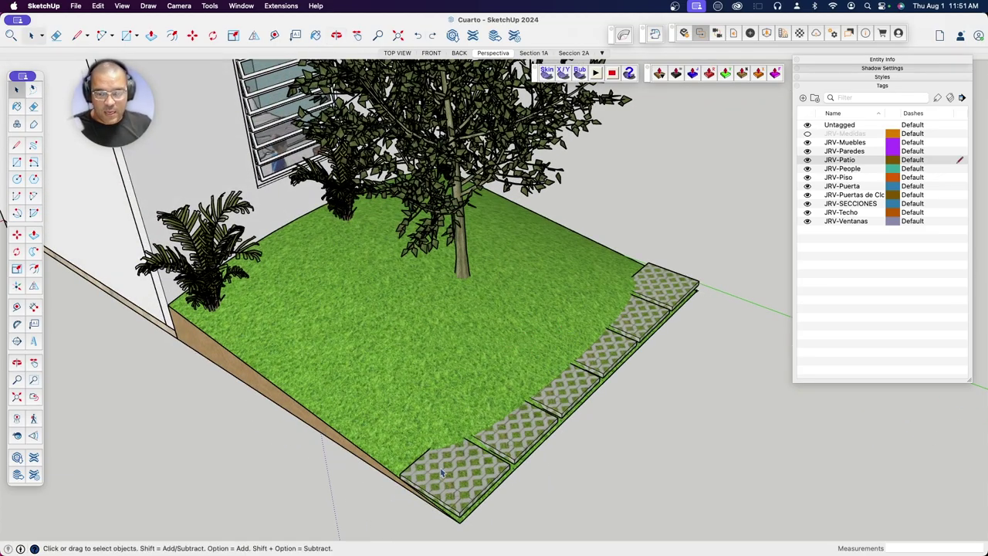
mouse_move(444, 473)
middle_mouse_down()
mouse_move(408, 420)
mouse_move(465, 294)
mouse_move(409, 247)
mouse_move(492, 209)
mouse_move(603, 223)
mouse_move(620, 298)
mouse_move(587, 342)
mouse_move(491, 390)
middle_mouse_up()
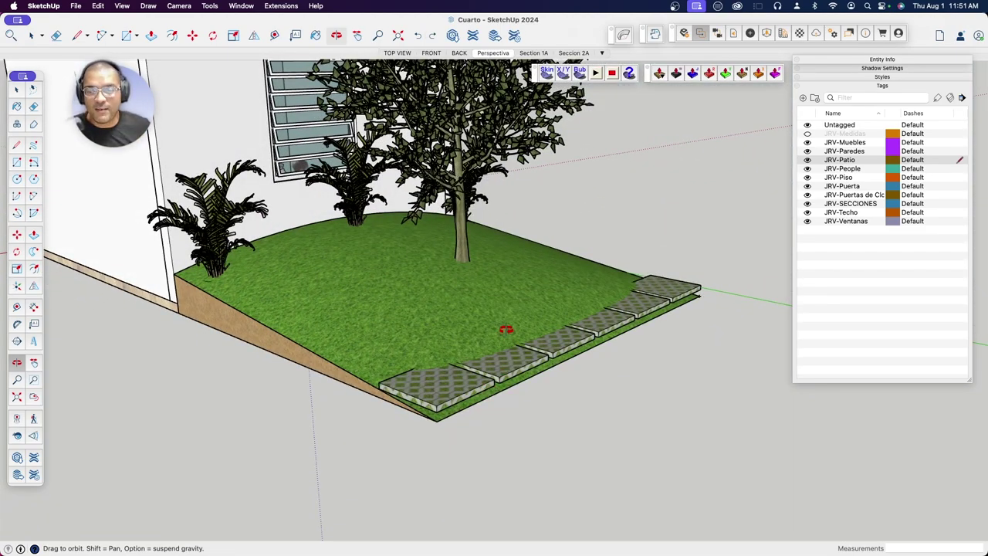
middle_click_drag(505, 310, 512, 294, "shift")
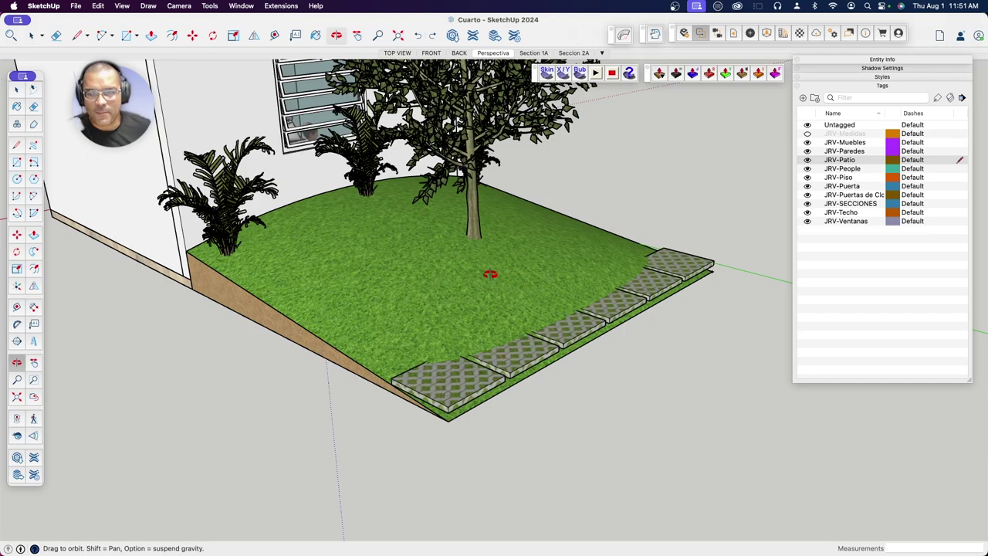
scroll(490, 274, "down", 2)
scroll(472, 260, "down", 2)
scroll(461, 293, "down", 1)
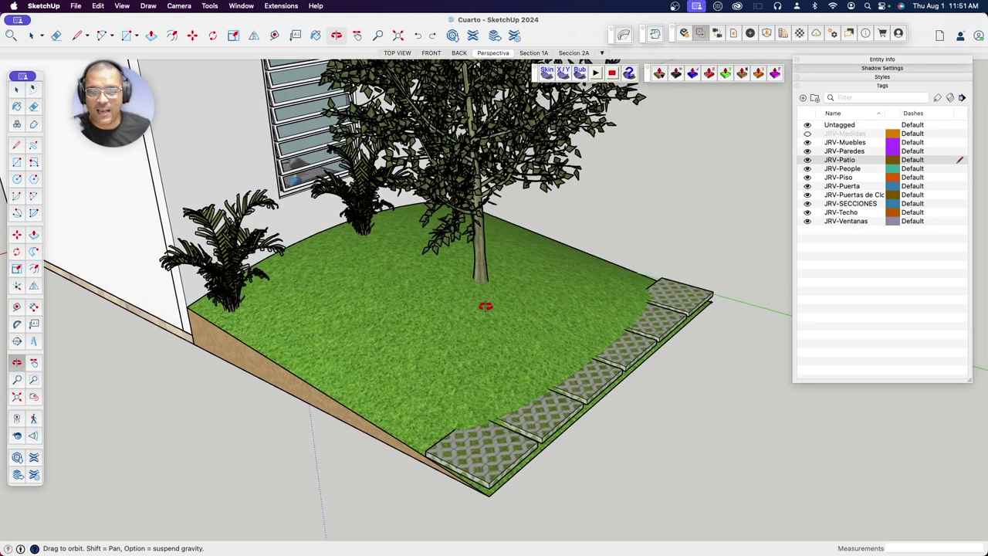
scroll(476, 302, "down", 2)
left_click_drag(464, 278, 474, 325)
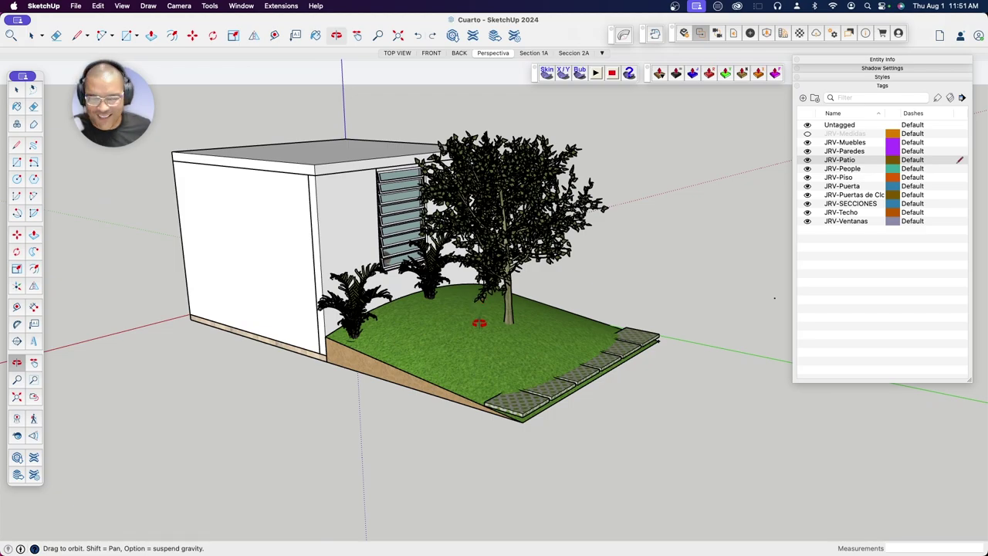
mouse_move(556, 340)
left_mouse_down()
mouse_move(532, 358)
mouse_move(571, 353)
left_mouse_up()
key("space")
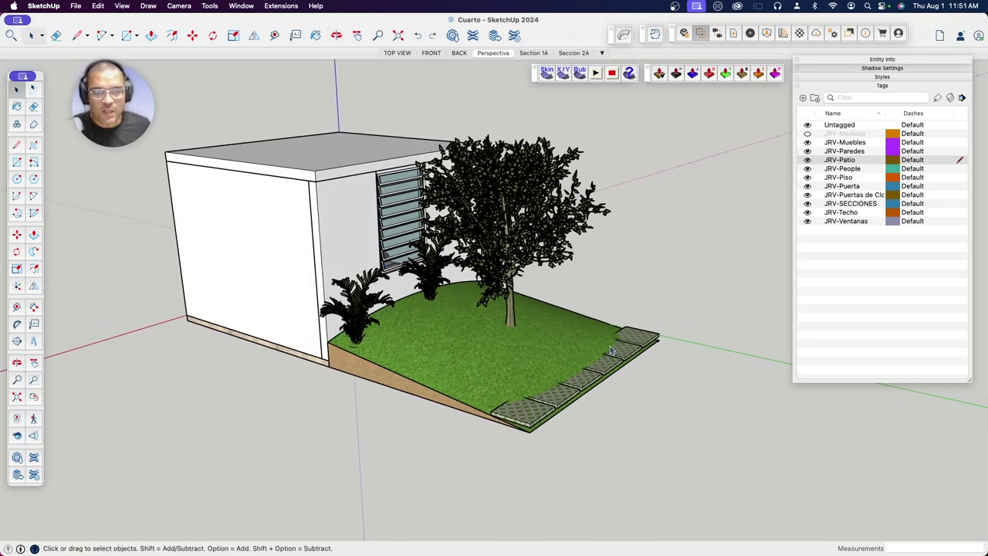
key("o")
mouse_move(532, 335)
left_mouse_down()
mouse_move(448, 404)
mouse_move(311, 378)
mouse_move(323, 296)
mouse_move(359, 262)
mouse_move(409, 269)
mouse_move(464, 314)
mouse_move(448, 276)
mouse_move(441, 305)
mouse_move(553, 300)
mouse_move(473, 284)
mouse_move(519, 282)
mouse_move(526, 261)
left_mouse_up()
mouse_move(531, 335)
left_mouse_down()
mouse_move(542, 308)
mouse_move(499, 286)
mouse_move(469, 205)
mouse_move(316, 264)
mouse_move(506, 409)
mouse_move(613, 457)
mouse_move(532, 382)
mouse_move(532, 406)
mouse_move(471, 401)
mouse_move(468, 364)
mouse_move(500, 327)
left_mouse_up()
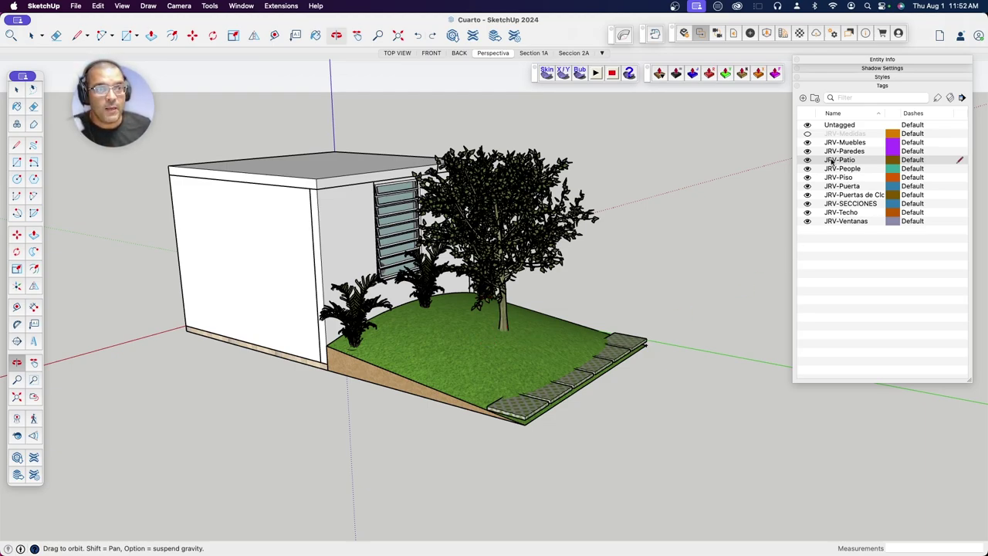
Step: Preview the house in the plain white Architectural Design Style1, then restore the textured Architectural Design Style
left_click(881, 86)
left_click(929, 78)
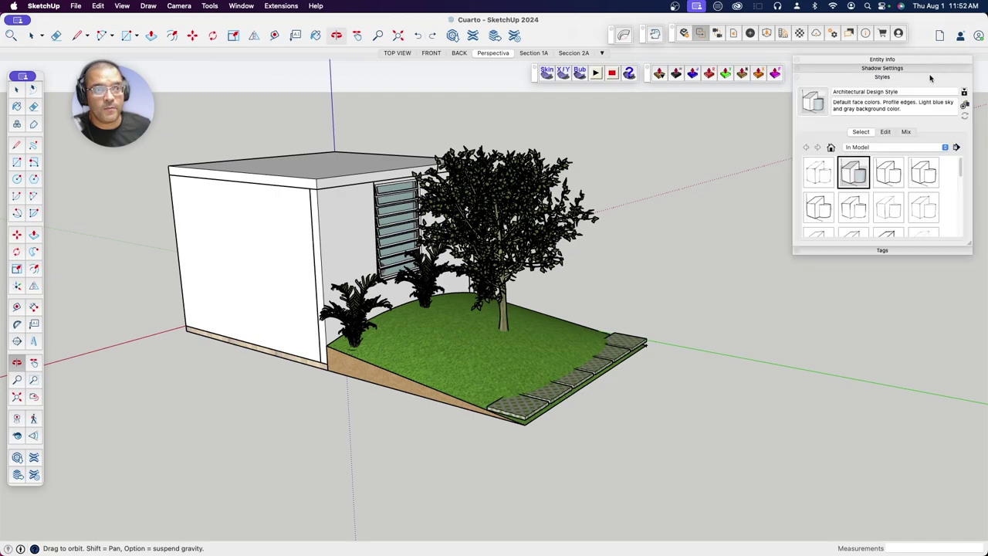
left_click(888, 173)
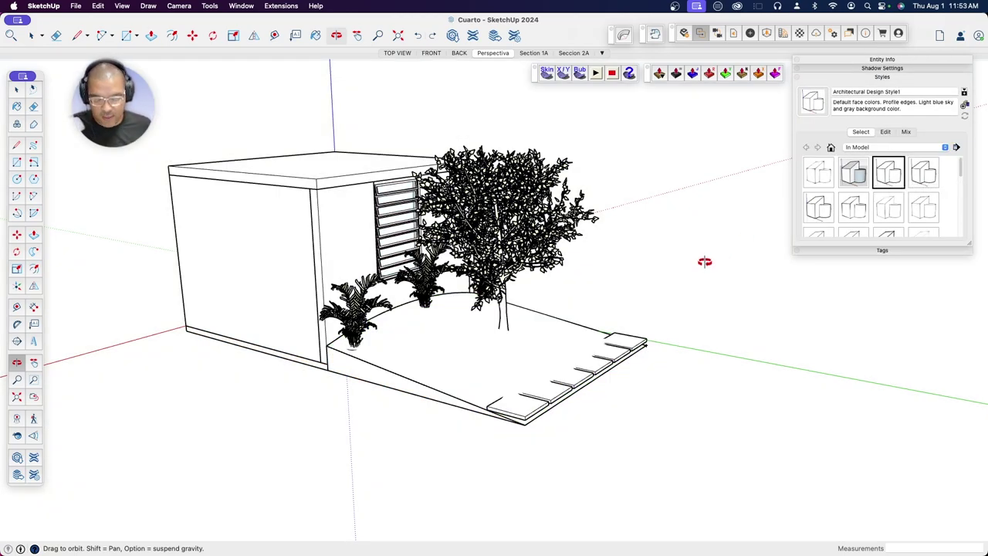
mouse_move(682, 231)
left_mouse_down()
mouse_move(607, 298)
mouse_move(539, 294)
mouse_move(618, 298)
mouse_move(589, 315)
mouse_move(556, 218)
mouse_move(646, 322)
mouse_move(467, 297)
mouse_move(620, 271)
mouse_move(602, 269)
mouse_move(610, 250)
mouse_move(579, 248)
mouse_move(569, 309)
mouse_move(521, 334)
mouse_move(326, 322)
mouse_move(406, 302)
mouse_move(655, 291)
mouse_move(542, 283)
mouse_move(381, 294)
mouse_move(569, 298)
mouse_move(489, 290)
left_mouse_up()
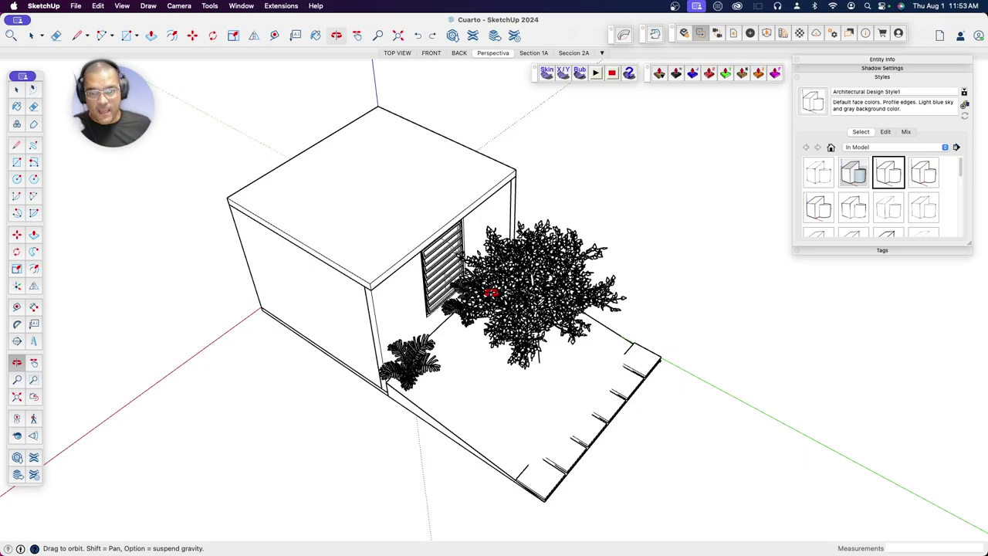
left_click_drag(491, 292, 602, 256)
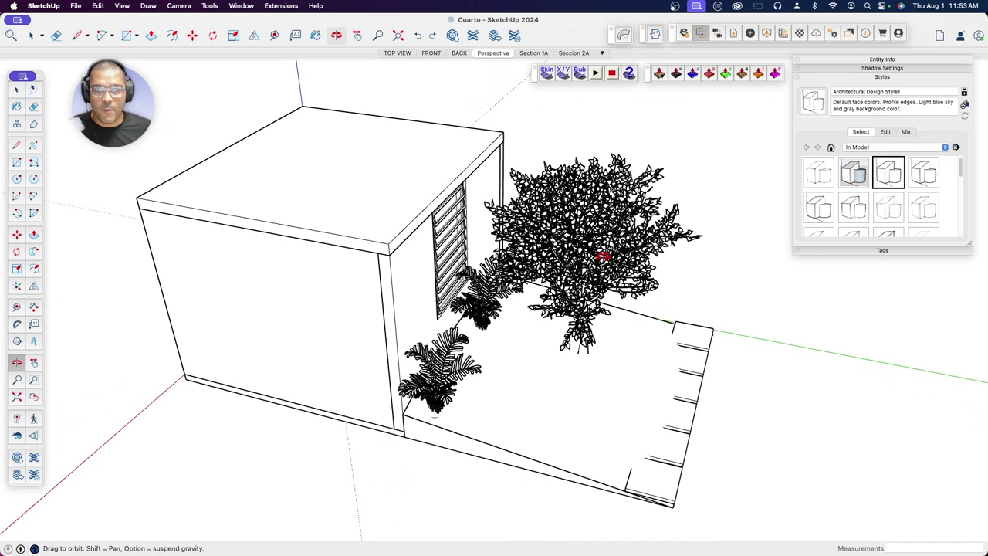
left_click(861, 176)
mouse_move(693, 247)
left_mouse_down()
mouse_move(661, 238)
mouse_move(662, 221)
mouse_move(638, 228)
mouse_move(712, 214)
mouse_move(665, 242)
left_mouse_up()
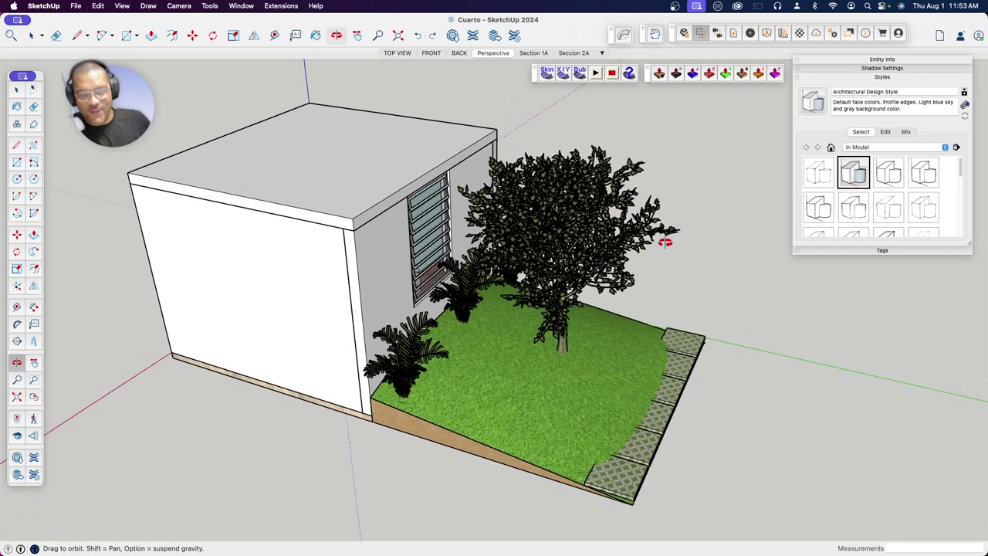